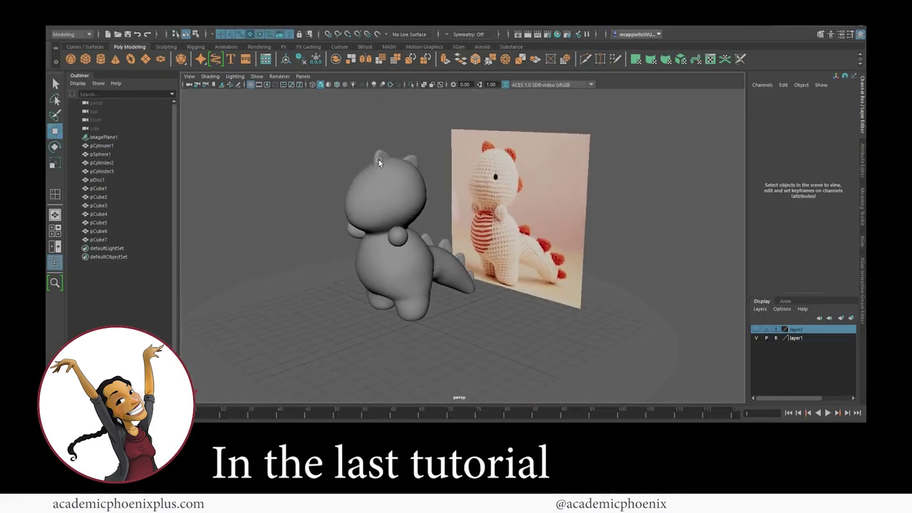
Step: Scale up the rear spike on the dinosaur's head to about 1.307 in Y and Z and reposition it
{"action": "left_click", "coordinate": [378, 159]}
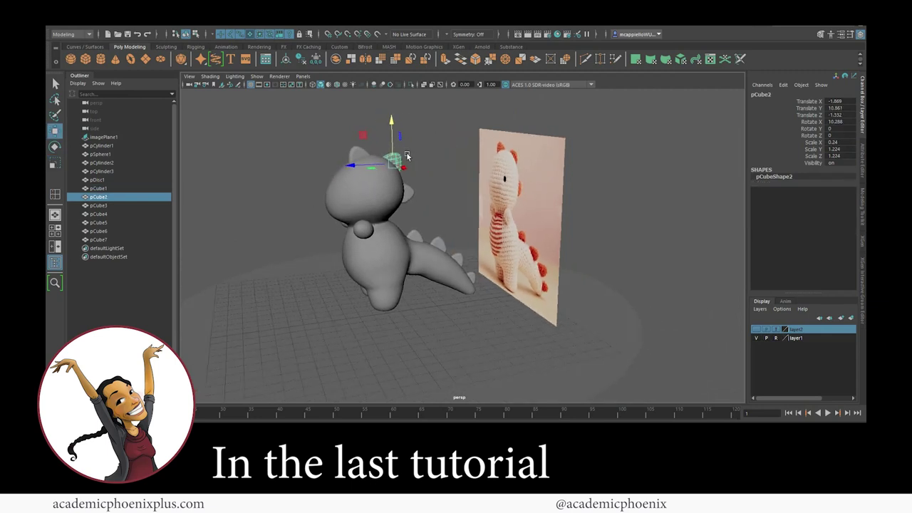
{"action": "key", "text": "r"}
{"action": "key", "text": "w"}
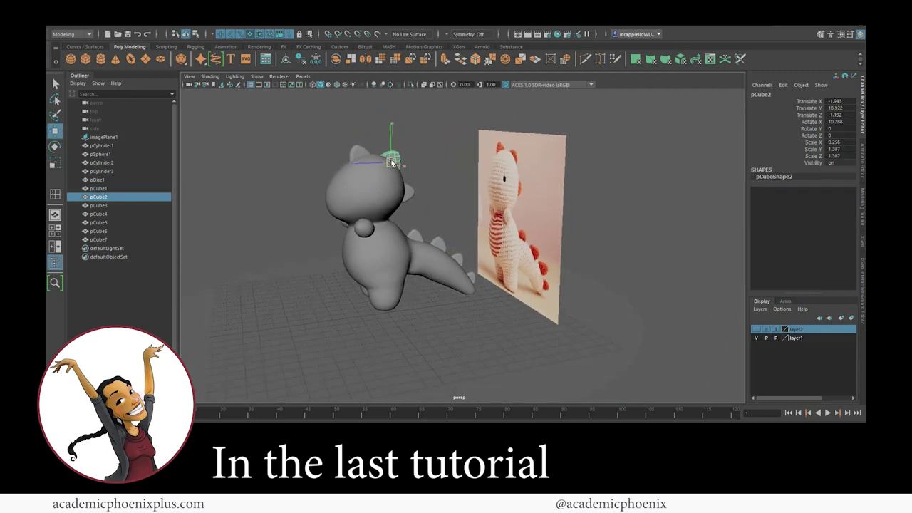
{"action": "key", "text": "e"}
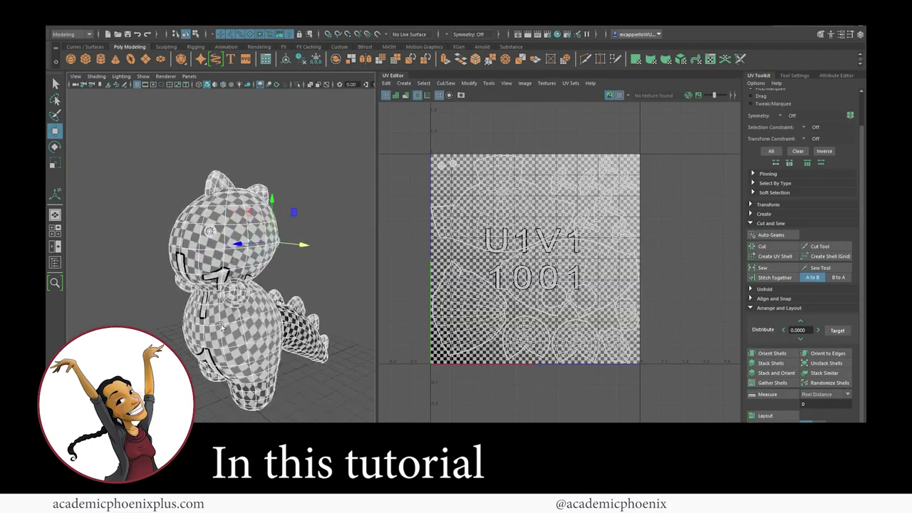
{"action": "left_click_drag", "start_coordinate": [221, 327], "coordinate": [267, 314], "text": "alt"}
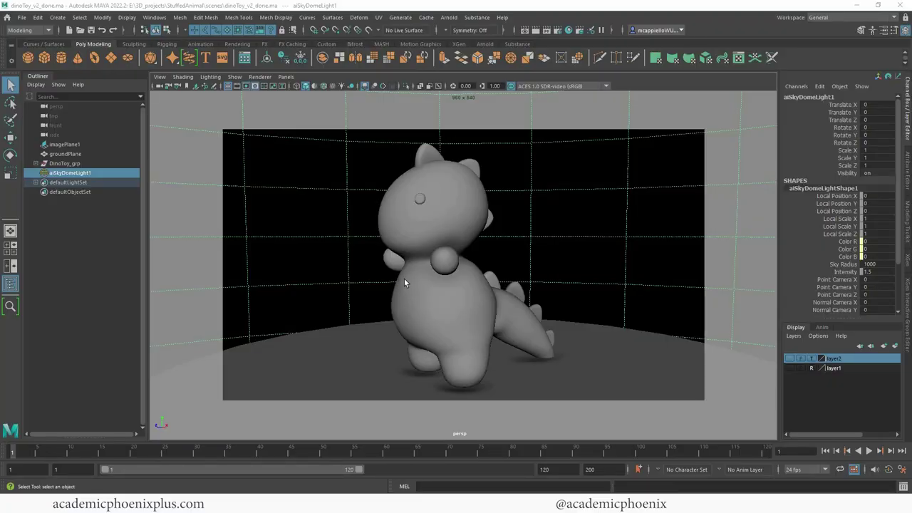
Step: Delete the sky dome light from the scene
{"action": "key", "text": "Delete"}
{"action": "left_click_drag", "start_coordinate": [586, 212], "coordinate": [558, 227], "text": "alt"}
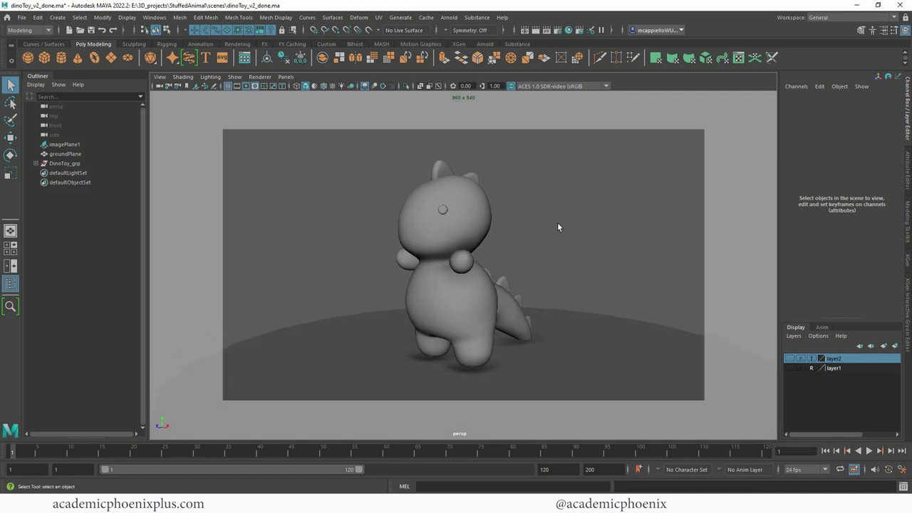
Step: Switch to the UV Editing workspace and turn off the resolution gate in the perspective view
{"action": "left_click", "coordinate": [827, 18]}
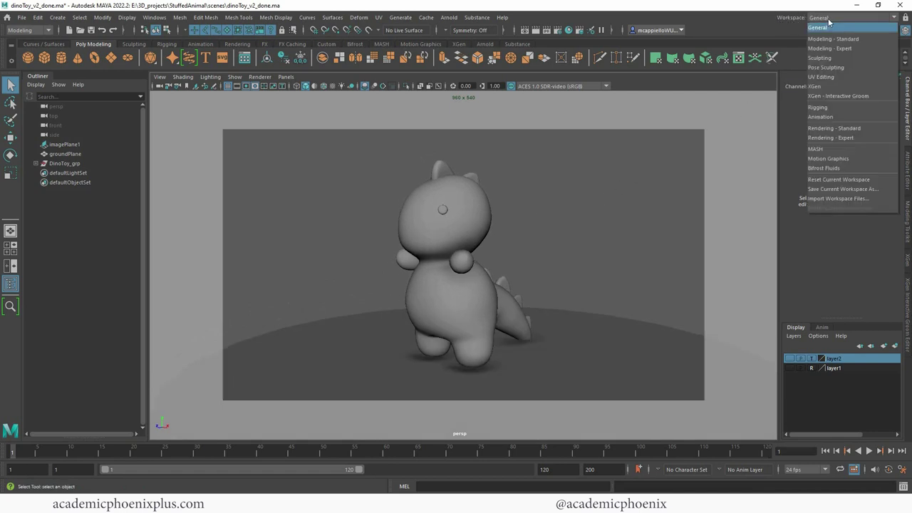
{"action": "left_click", "coordinate": [823, 77]}
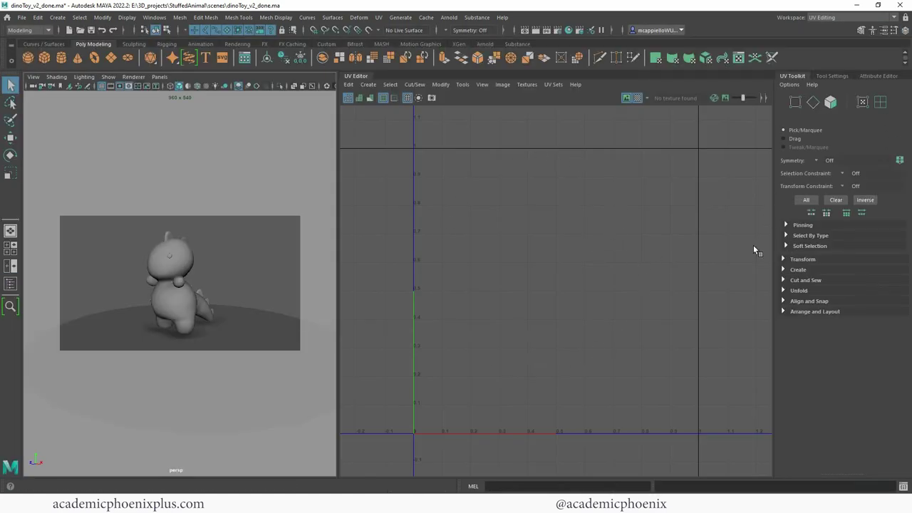
{"action": "left_click_drag", "start_coordinate": [218, 320], "coordinate": [226, 330]}
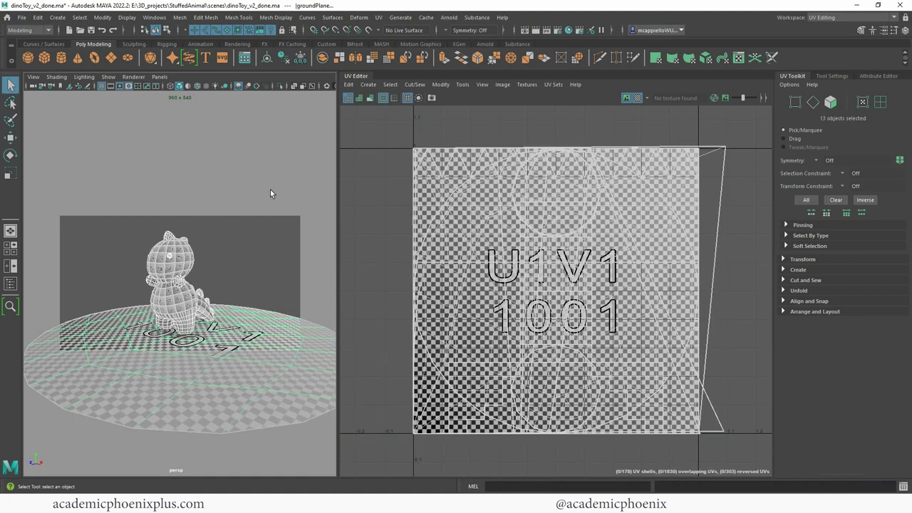
{"action": "left_click", "coordinate": [226, 249]}
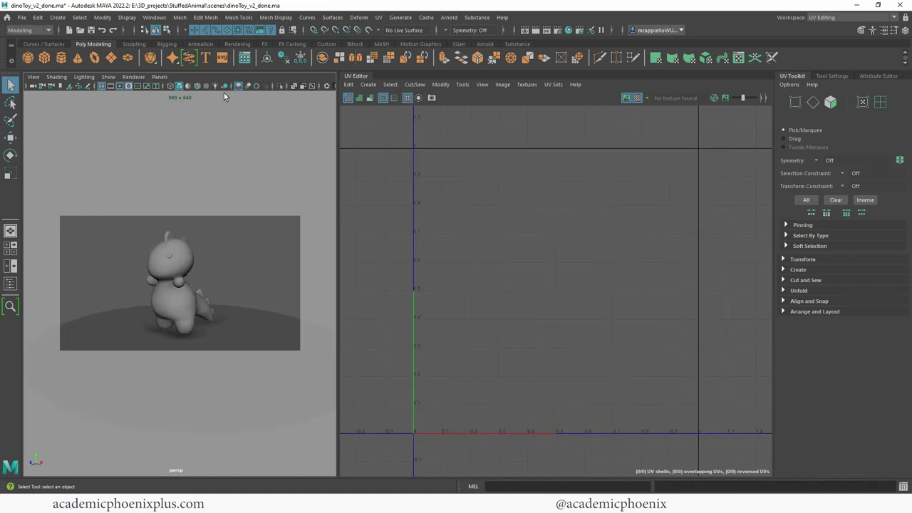
{"action": "left_click", "coordinate": [120, 86]}
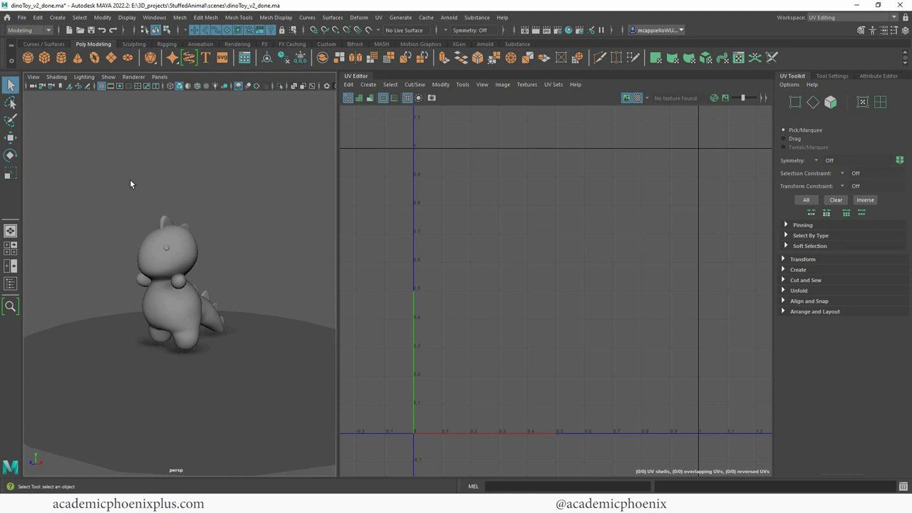
Step: Select the dinosaur's body mesh and turn off the checker map display for its UVs
{"action": "right_click_drag", "start_coordinate": [171, 224], "coordinate": [287, 236], "text": "alt"}
{"action": "middle_click_drag", "start_coordinate": [228, 233], "coordinate": [257, 231], "text": "alt"}
{"action": "right_click_drag", "start_coordinate": [257, 230], "coordinate": [246, 219], "text": "alt"}
{"action": "mouse_move", "coordinate": [253, 218]}
{"action": "left_mouse_down", "text": "alt"}
{"action": "mouse_move", "coordinate": [264, 217]}
{"action": "mouse_move", "coordinate": [238, 218]}
{"action": "left_mouse_up", "text": "alt"}
{"action": "left_click", "coordinate": [219, 243]}
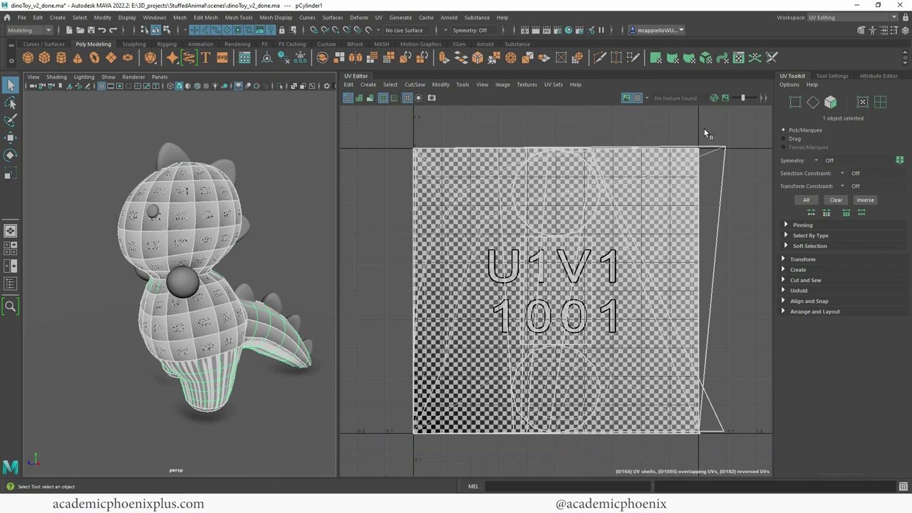
{"action": "left_click", "coordinate": [638, 99]}
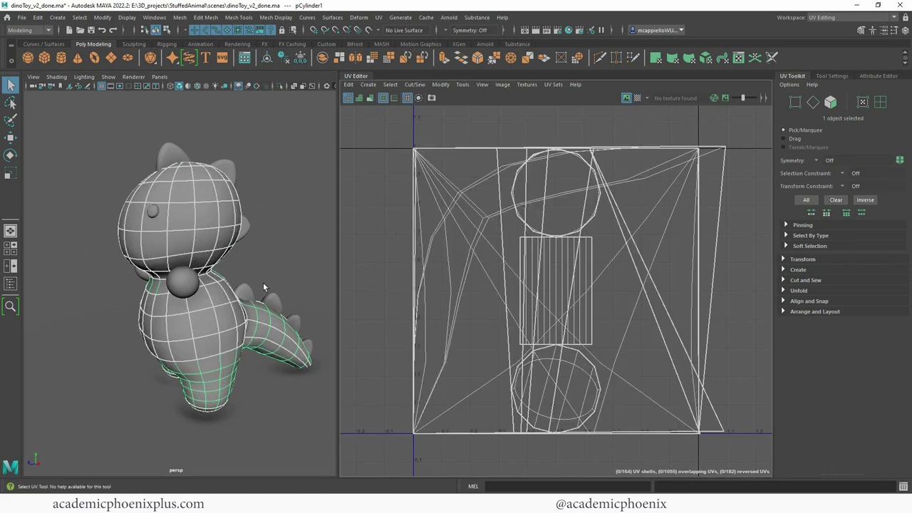
Step: Compare the existing UV layouts of the dinosaur's arm and body by selecting the parts one after another
{"action": "left_click", "coordinate": [184, 285]}
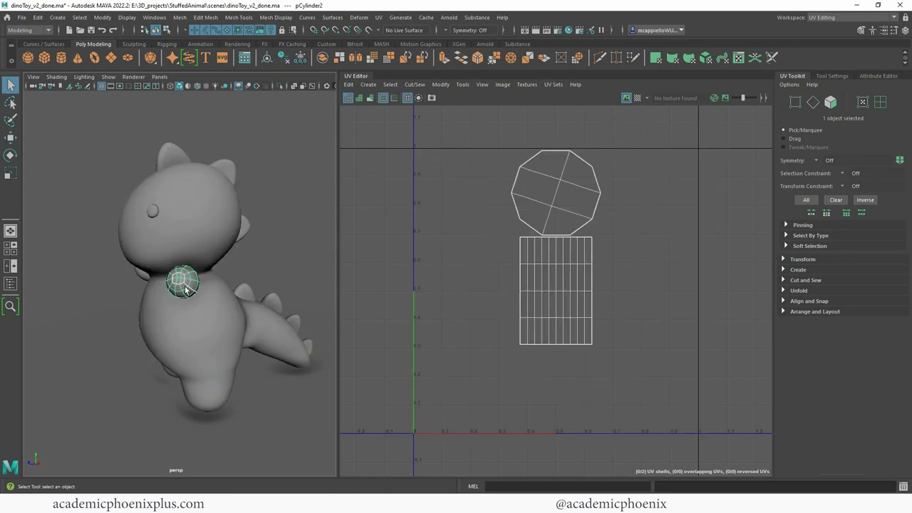
{"action": "left_click", "coordinate": [249, 330]}
{"action": "left_click", "coordinate": [244, 286]}
{"action": "left_click", "coordinate": [223, 309]}
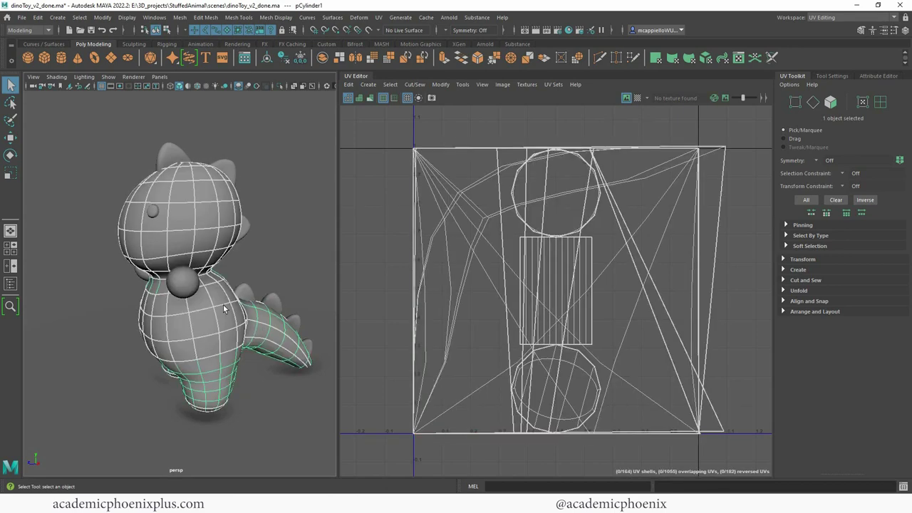
Step: Apply an Automatic UV projection to the body mesh and return to object selection
{"action": "right_click", "coordinate": [219, 200]}
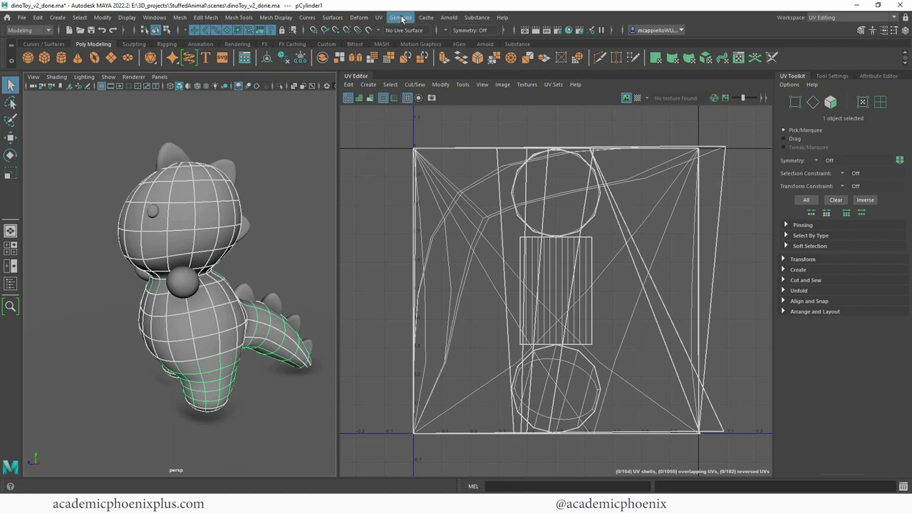
{"action": "left_click", "coordinate": [379, 18]}
{"action": "left_click", "coordinate": [401, 75]}
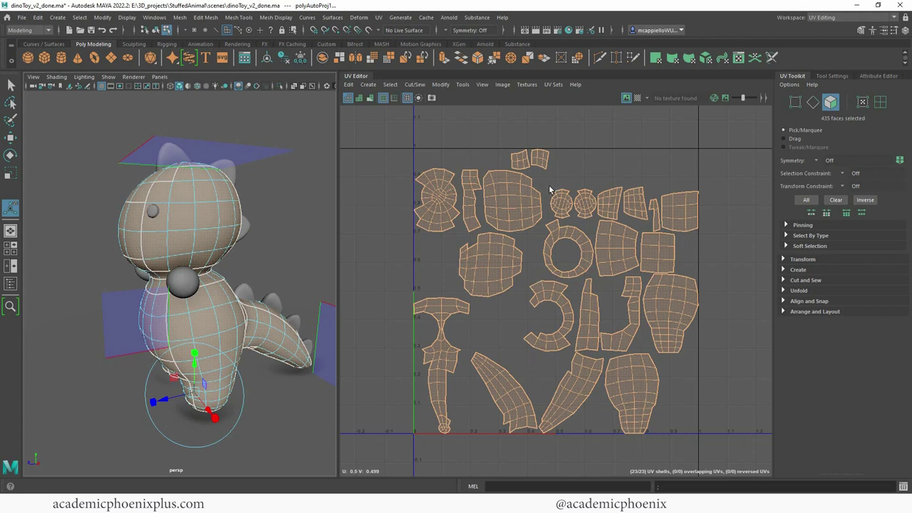
{"action": "right_click_drag", "start_coordinate": [217, 185], "coordinate": [264, 173]}
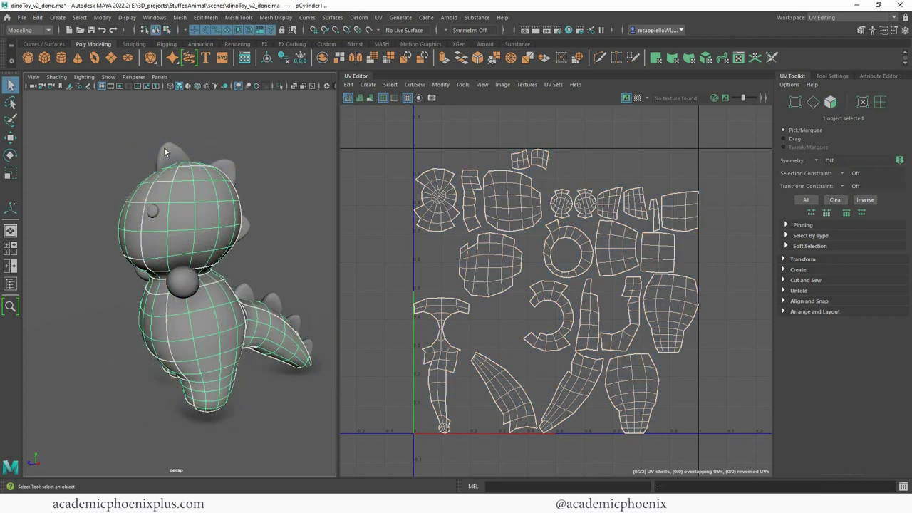
Step: Freeze the transformations of all the dinosaur parts and the ground plane, and clear the selection
{"action": "left_click_drag", "start_coordinate": [216, 226], "coordinate": [327, 365]}
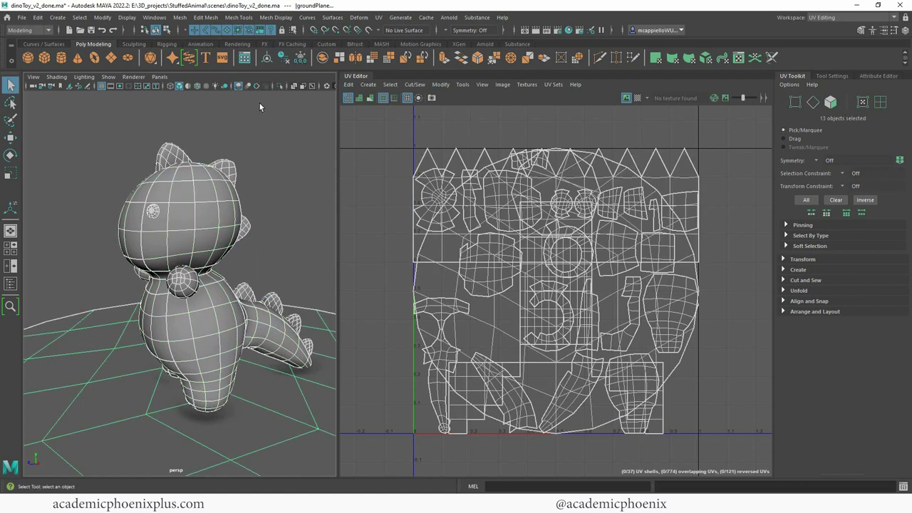
{"action": "left_click", "coordinate": [303, 58]}
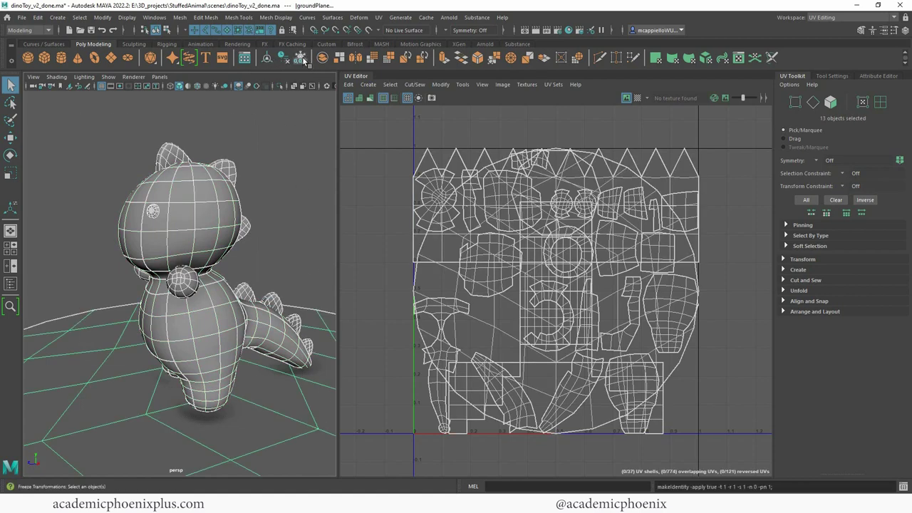
{"action": "left_click", "coordinate": [259, 143]}
Step: Apply an Automatic UV projection to the front spike on the head and return to object selection
{"action": "left_click", "coordinate": [198, 148]}
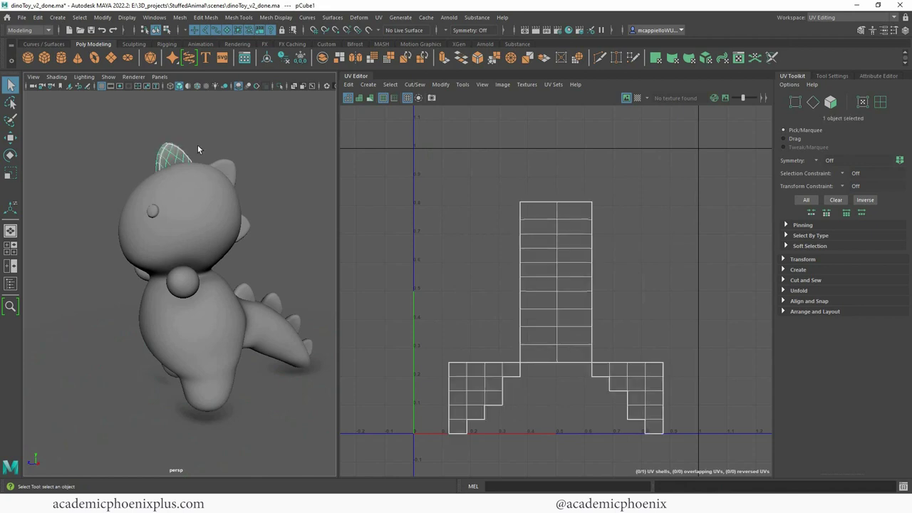
{"action": "left_click", "coordinate": [378, 17]}
{"action": "left_click", "coordinate": [399, 74]}
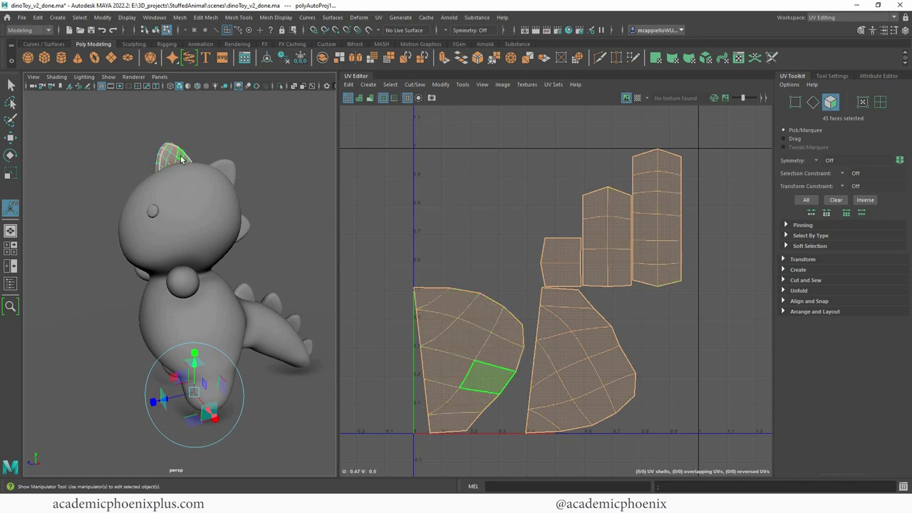
{"action": "left_click_drag", "start_coordinate": [202, 140], "coordinate": [238, 152], "text": "alt"}
{"action": "key", "text": "q"}
{"action": "key", "text": "F8"}
Step: Examine the front head spike against its UV shells, and the body mesh against its own layout and the available UV projection types
{"action": "middle_click_drag", "start_coordinate": [238, 152], "coordinate": [240, 207], "text": "alt"}
{"action": "right_click_drag", "start_coordinate": [239, 207], "coordinate": [313, 227], "text": "alt"}
{"action": "left_click_drag", "start_coordinate": [238, 237], "coordinate": [265, 219], "text": "alt"}
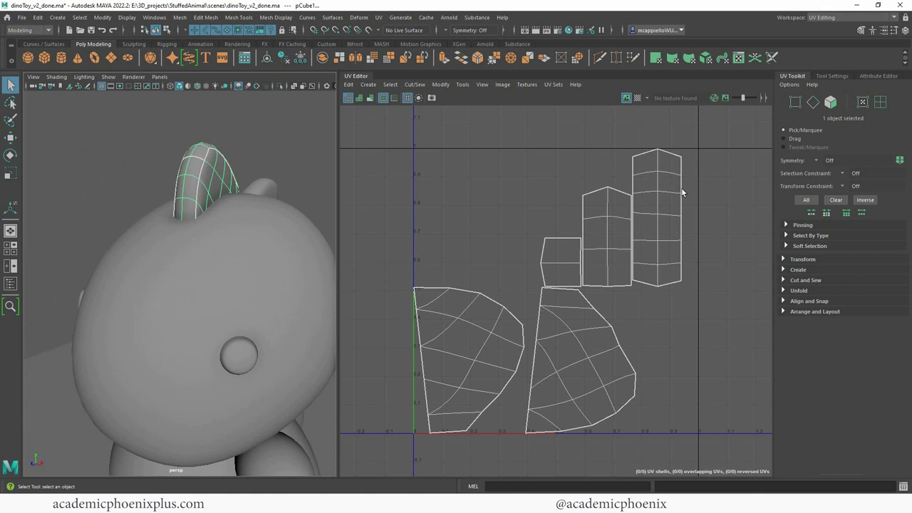
{"action": "middle_click_drag", "start_coordinate": [296, 300], "coordinate": [295, 185], "text": "alt"}
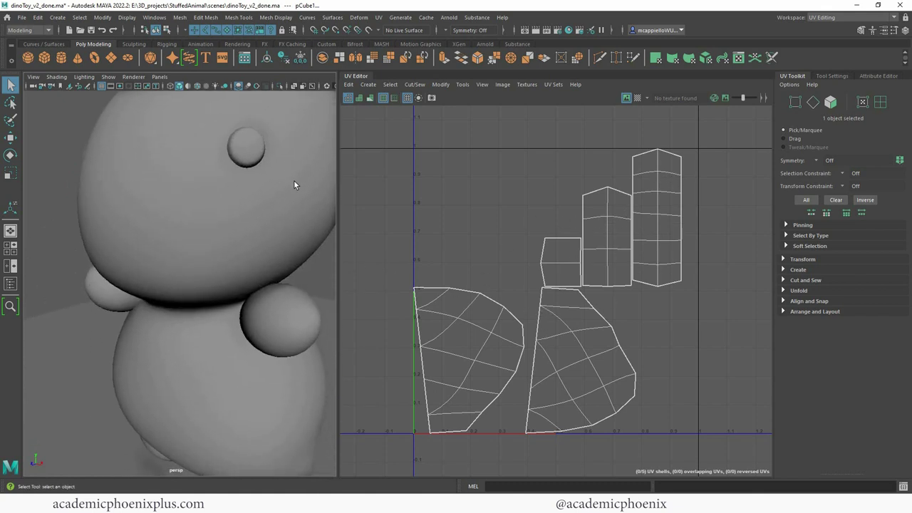
{"action": "right_click_drag", "start_coordinate": [295, 185], "coordinate": [234, 189], "text": "alt"}
{"action": "left_click", "coordinate": [274, 219]}
{"action": "right_click_drag", "start_coordinate": [288, 226], "coordinate": [261, 219], "text": "alt"}
{"action": "left_click_drag", "start_coordinate": [263, 218], "coordinate": [190, 216], "text": "alt"}
{"action": "middle_click_drag", "start_coordinate": [241, 241], "coordinate": [186, 194], "text": "alt"}
{"action": "left_click_drag", "start_coordinate": [202, 206], "coordinate": [230, 223], "text": "alt"}
{"action": "right_click_drag", "start_coordinate": [231, 224], "coordinate": [209, 222], "text": "alt"}
{"action": "middle_click_drag", "start_coordinate": [216, 223], "coordinate": [220, 236], "text": "alt"}
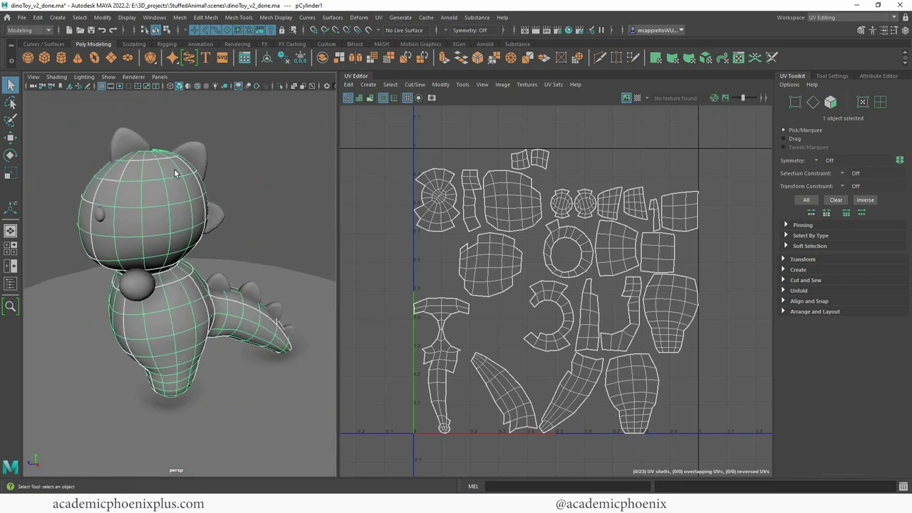
{"action": "left_click_drag", "start_coordinate": [277, 325], "coordinate": [246, 293], "text": "alt"}
{"action": "left_click", "coordinate": [379, 17]}
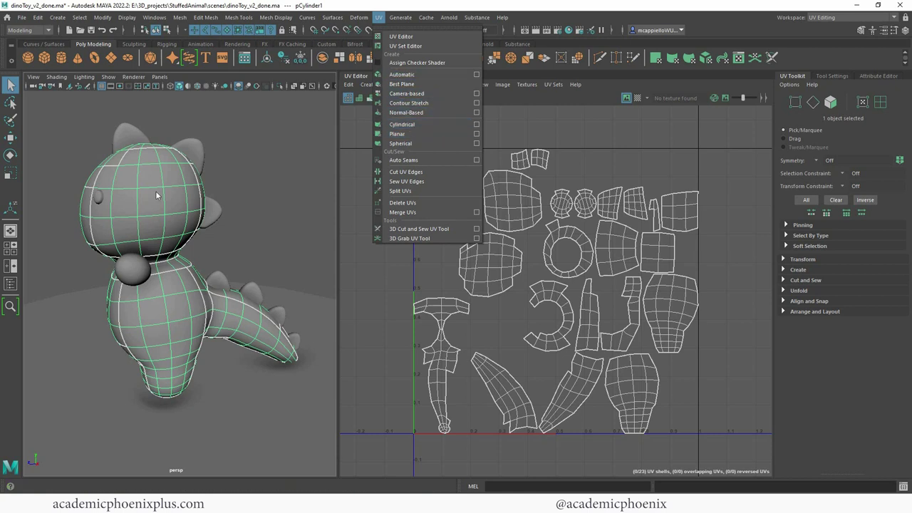
{"action": "left_click", "coordinate": [249, 194]}
Step: Select the body mesh's head and torso faces, leaving out the tail faces up to the tail's base
{"action": "right_click_drag", "start_coordinate": [181, 188], "coordinate": [181, 210]}
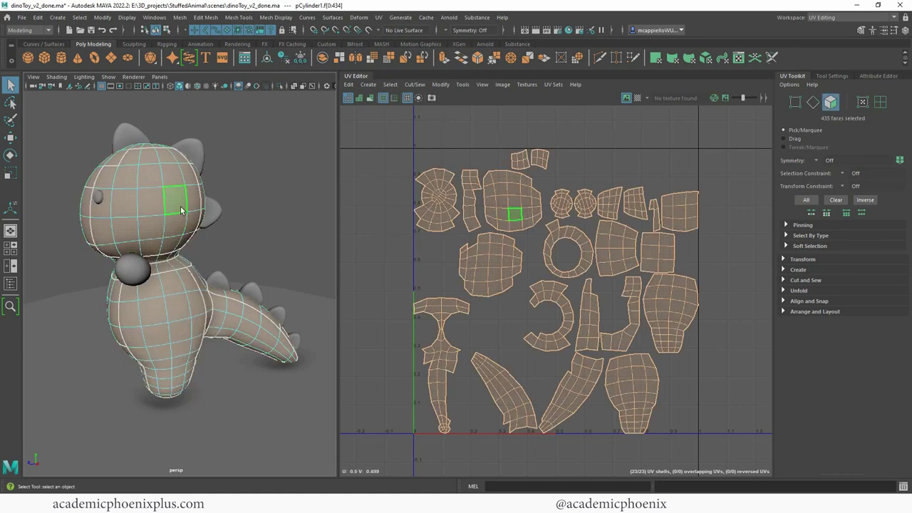
{"action": "middle_click_drag", "start_coordinate": [227, 228], "coordinate": [268, 206], "text": "alt"}
{"action": "left_click_drag", "start_coordinate": [184, 184], "coordinate": [180, 163], "text": "alt"}
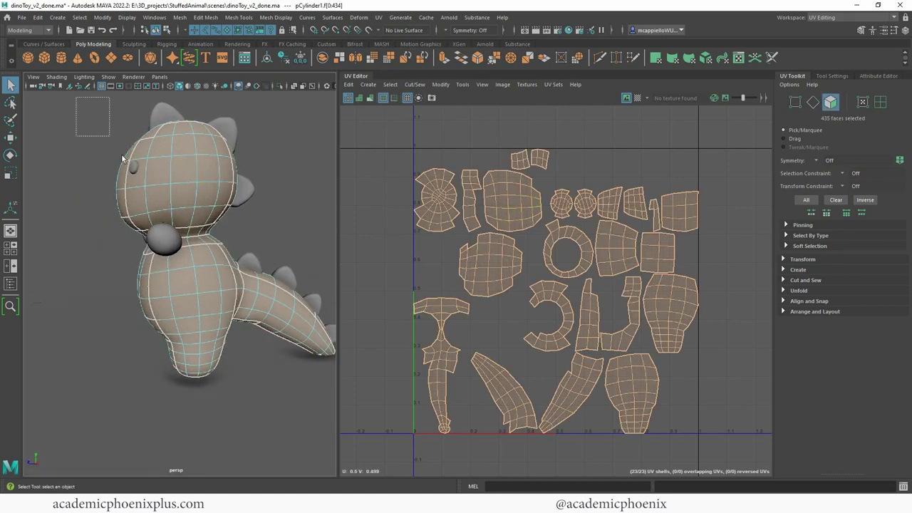
{"action": "left_click_drag", "start_coordinate": [121, 154], "coordinate": [230, 327]}
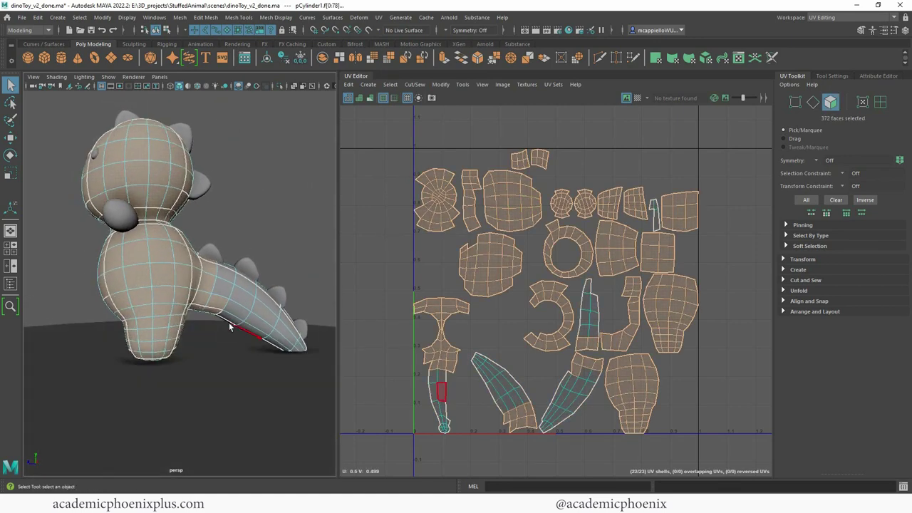
{"action": "left_click", "coordinate": [219, 303], "text": "ctrl"}
{"action": "left_click", "coordinate": [215, 311], "text": "ctrl"}
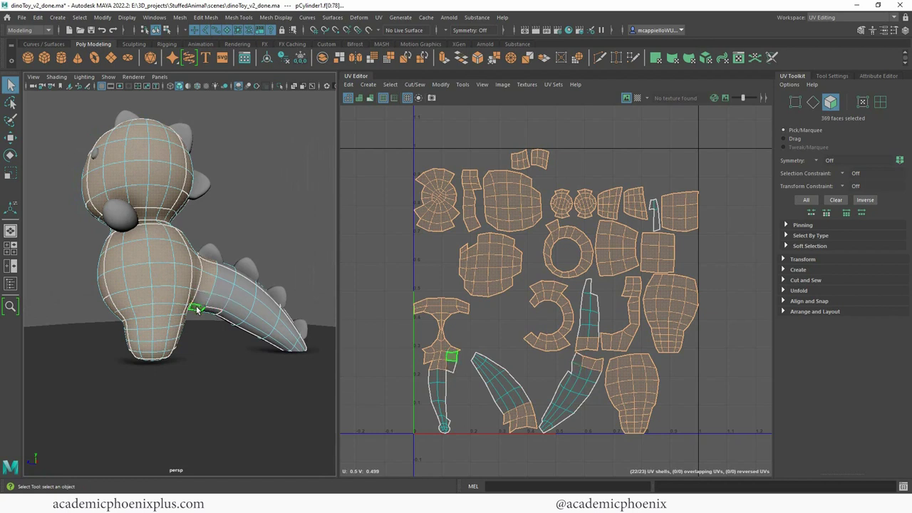
{"action": "left_click", "coordinate": [197, 310], "text": "ctrl"}
{"action": "left_click_drag", "start_coordinate": [198, 310], "coordinate": [260, 215], "text": "alt"}
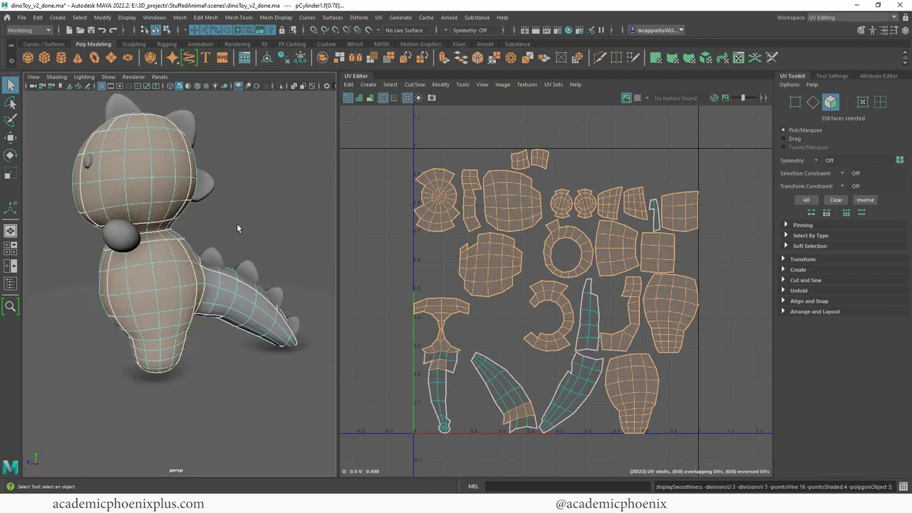
Step: Compare the body mesh with and without smooth preview, leaving the smooth preview on
{"action": "key", "text": "1"}
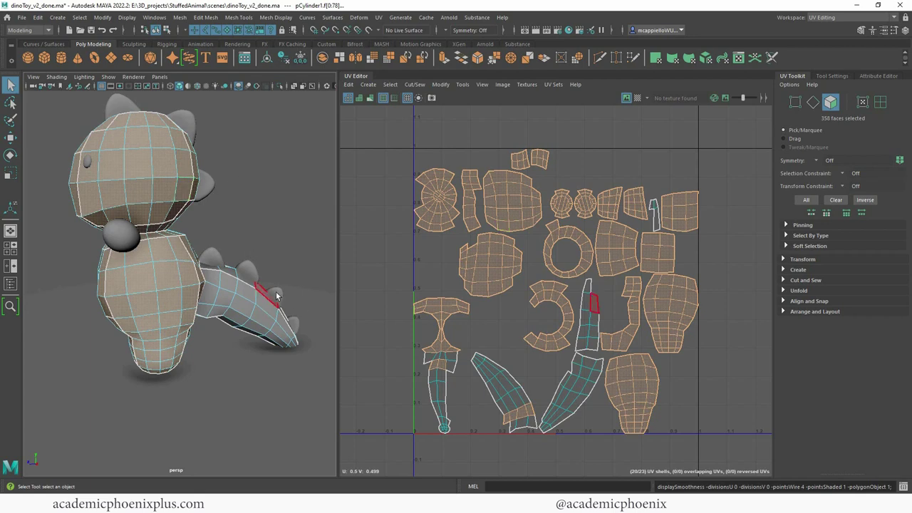
{"action": "key", "text": "3"}
{"action": "key", "text": "1"}
{"action": "key", "text": "3"}
Step: Apply a Cylindrical UV projection to the selected head and torso faces
{"action": "left_click", "coordinate": [378, 17]}
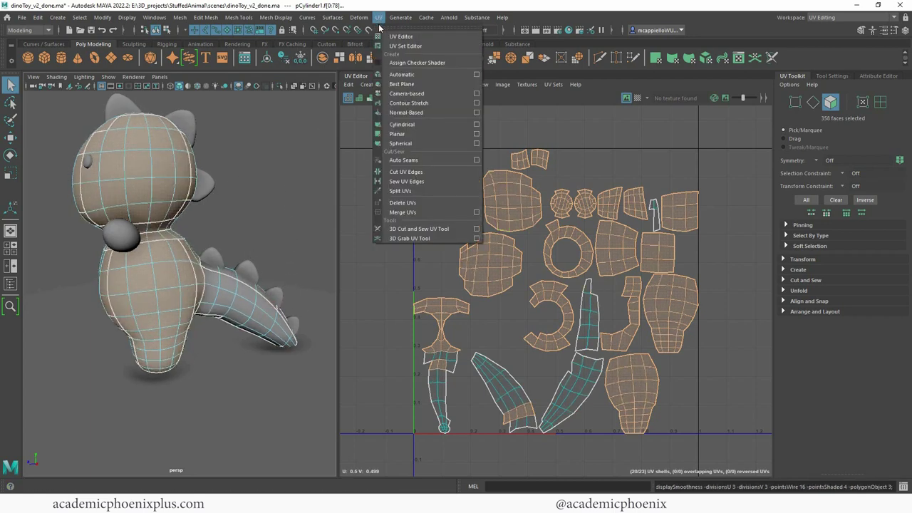
{"action": "left_click", "coordinate": [388, 127]}
{"action": "left_click_drag", "start_coordinate": [280, 187], "coordinate": [190, 269], "text": "alt"}
{"action": "left_click_drag", "start_coordinate": [268, 250], "coordinate": [230, 189], "text": "alt"}
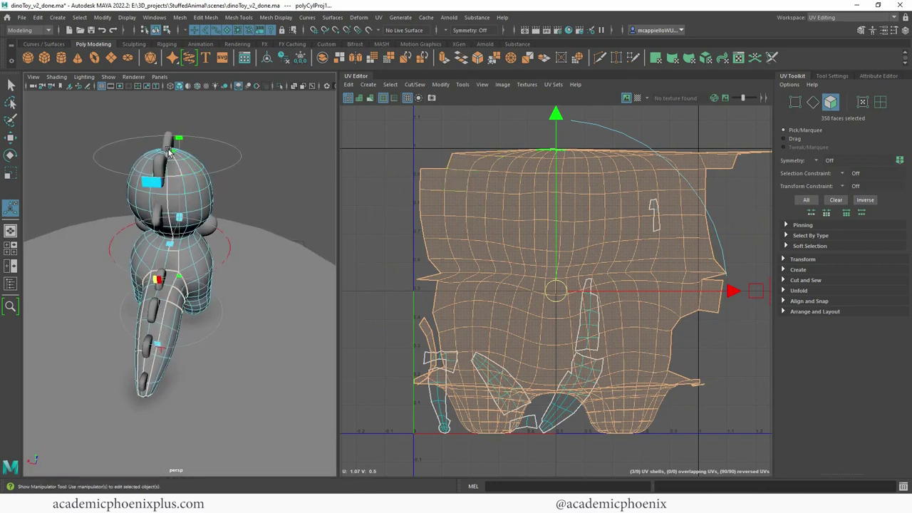
Step: Rotate the head and torso's cylindrical projection about -1.74 degrees around Y
{"action": "right_click_drag", "start_coordinate": [233, 180], "coordinate": [259, 195], "text": "alt"}
{"action": "middle_click_drag", "start_coordinate": [259, 195], "coordinate": [244, 259], "text": "alt"}
{"action": "left_click_drag", "start_coordinate": [244, 259], "coordinate": [207, 248], "text": "alt"}
{"action": "right_click_drag", "start_coordinate": [206, 248], "coordinate": [197, 246], "text": "alt"}
{"action": "left_click_drag", "start_coordinate": [196, 246], "coordinate": [163, 289], "text": "alt"}
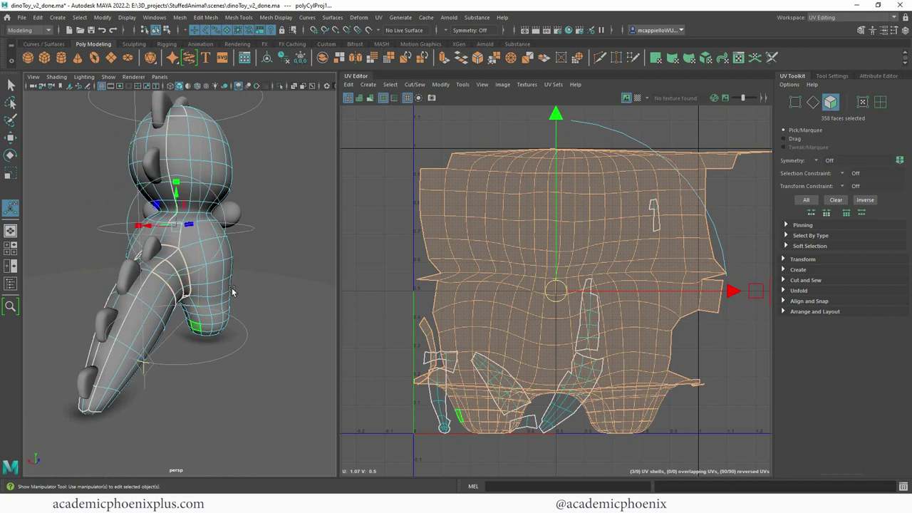
{"action": "left_click", "coordinate": [226, 226]}
{"action": "left_click_drag", "start_coordinate": [199, 230], "coordinate": [251, 196]}
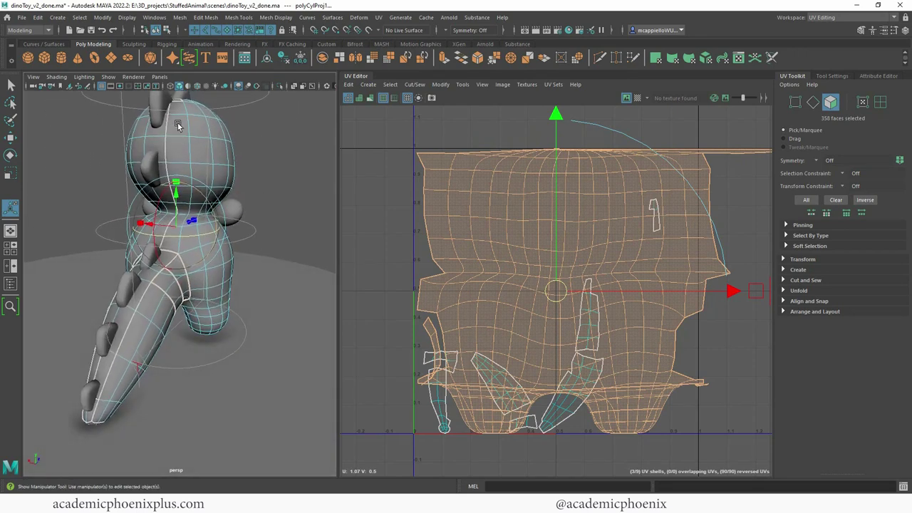
{"action": "mouse_move", "coordinate": [188, 236]}
{"action": "left_mouse_down"}
{"action": "mouse_move", "coordinate": [208, 234]}
{"action": "mouse_move", "coordinate": [186, 237]}
{"action": "left_mouse_up"}
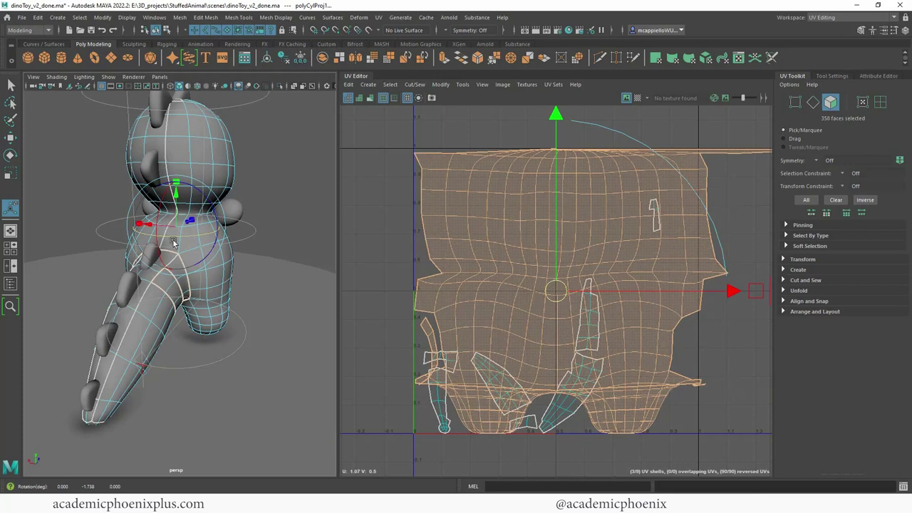
Step: Leave face selection on the body mesh, returning it to object mode with the projection manipulator dismissed
{"action": "left_click_drag", "start_coordinate": [202, 168], "coordinate": [264, 226], "text": "alt"}
{"action": "left_click_drag", "start_coordinate": [218, 202], "coordinate": [177, 190], "text": "alt"}
{"action": "right_click_drag", "start_coordinate": [246, 191], "coordinate": [289, 178]}
{"action": "key", "text": "q"}
{"action": "left_click_drag", "start_coordinate": [289, 209], "coordinate": [179, 206], "text": "alt"}
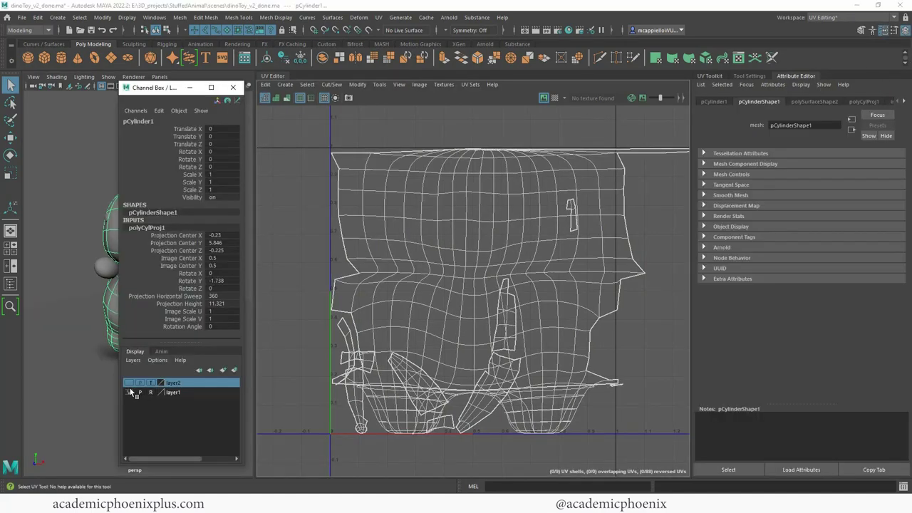
Step: Examine the crochet dinosaur reference image beside the model
{"action": "left_click_drag", "start_coordinate": [157, 87], "coordinate": [390, 98]}
{"action": "left_click_drag", "start_coordinate": [144, 253], "coordinate": [152, 217], "text": "alt"}
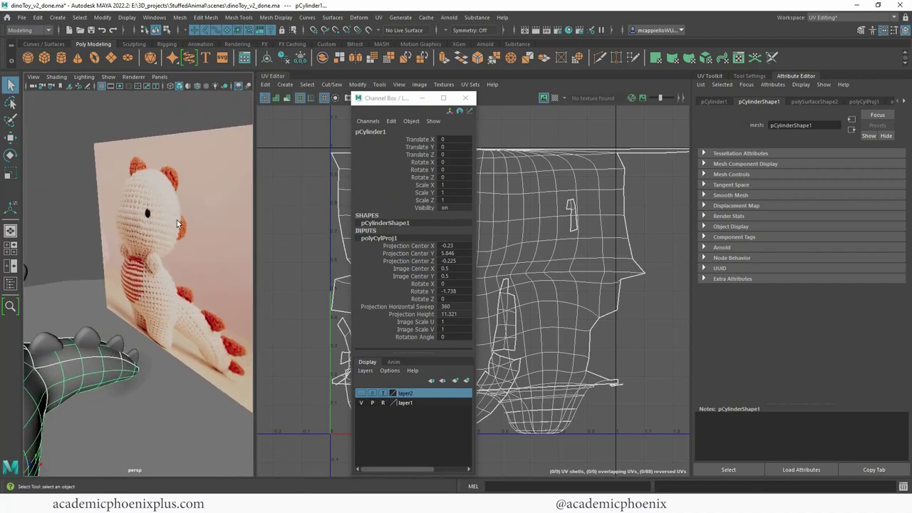
{"action": "left_click_drag", "start_coordinate": [189, 311], "coordinate": [162, 283], "text": "alt"}
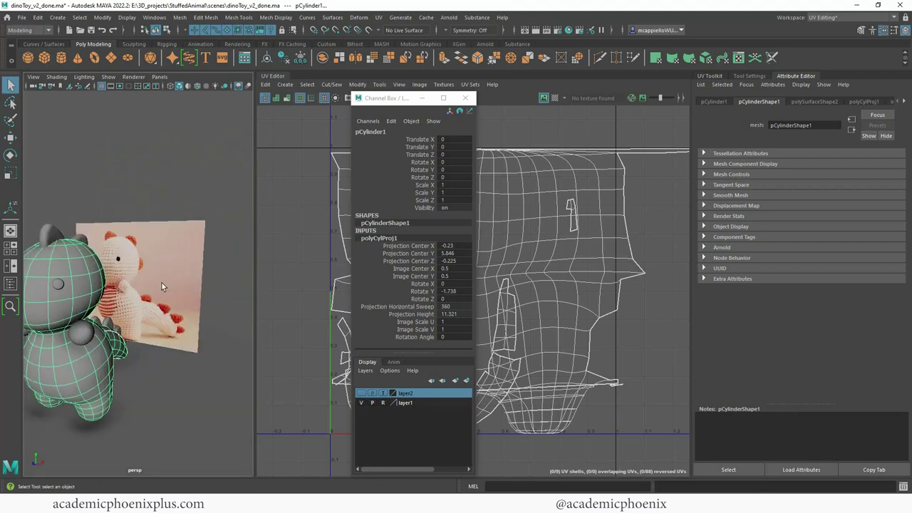
{"action": "left_click", "coordinate": [466, 98]}
{"action": "left_click_drag", "start_coordinate": [171, 213], "coordinate": [226, 213], "text": "alt"}
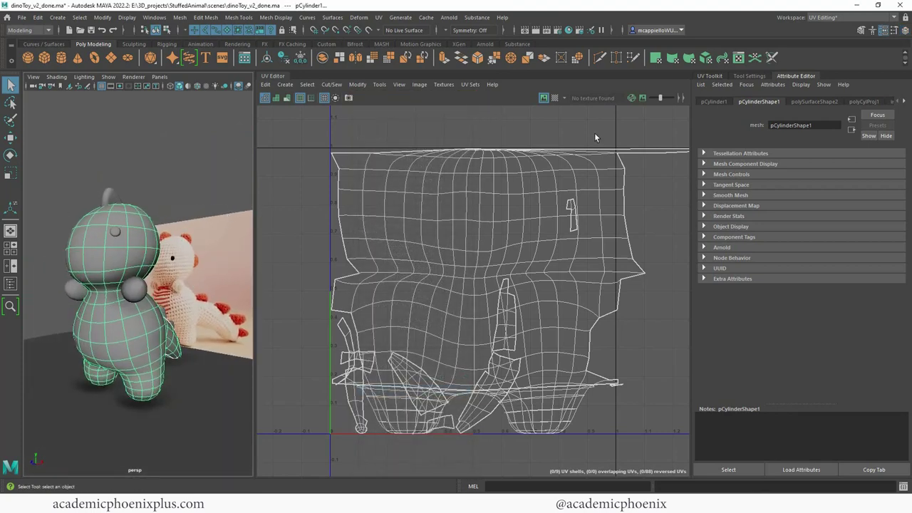
Step: Hide the reference image's display layer layer1 and rename it refLayer
{"action": "left_click", "coordinate": [905, 31]}
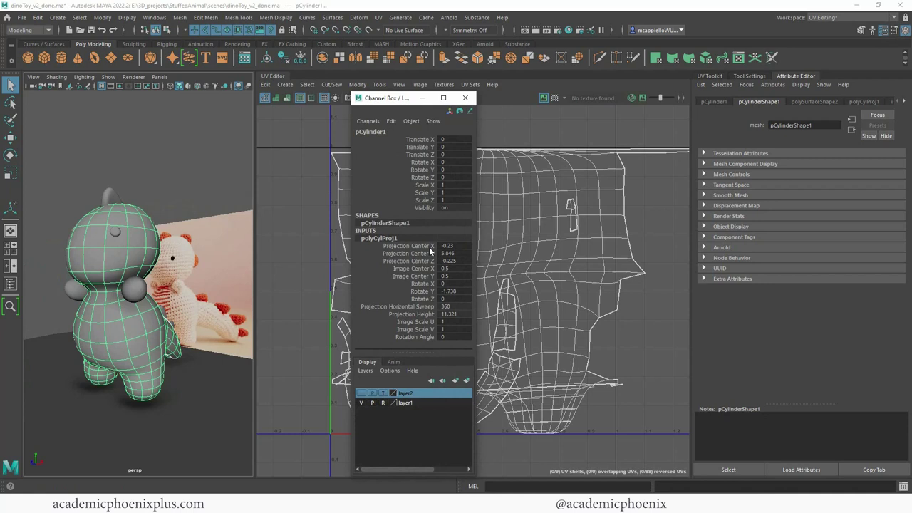
{"action": "left_click", "coordinate": [362, 403]}
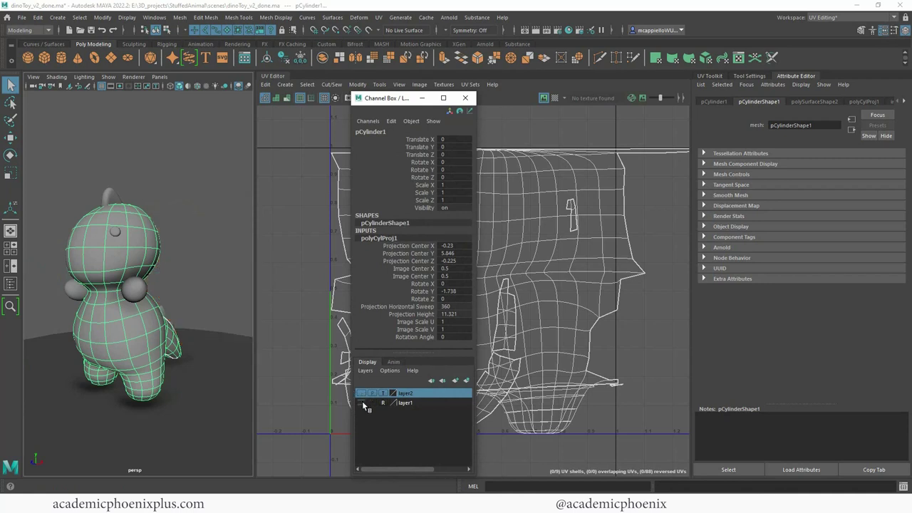
{"action": "double_click", "coordinate": [409, 403]}
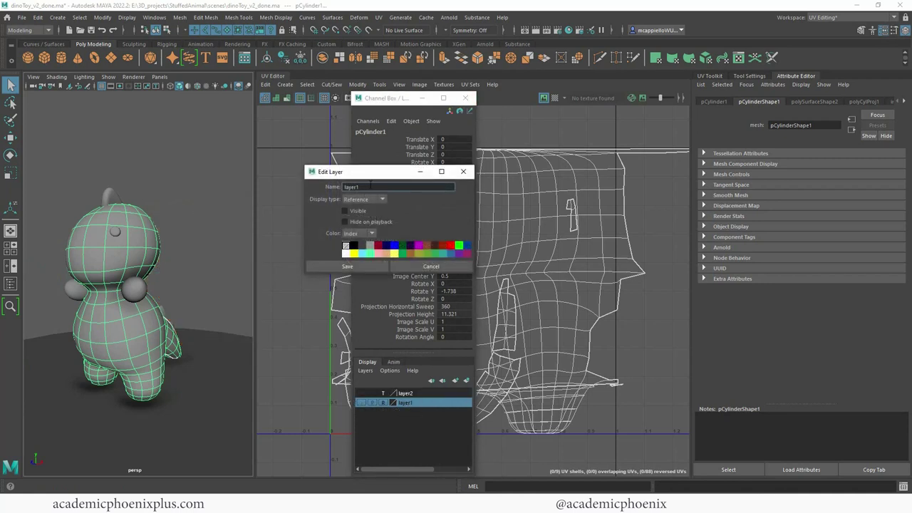
{"action": "type", "text": "refLayer"}
{"action": "left_click", "coordinate": [348, 266]}
{"action": "left_click", "coordinate": [464, 102]}
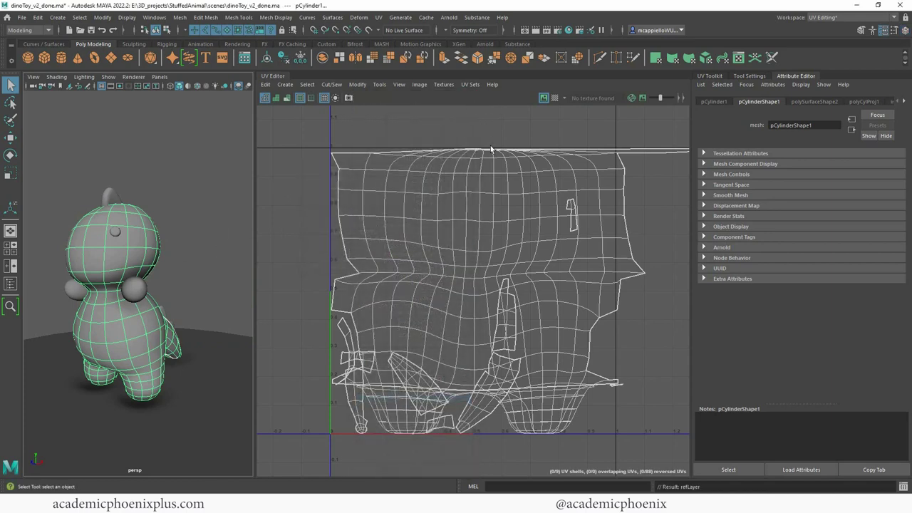
Step: Display the checker map and shaded UV shells, and examine the texture stretching on the head, torso and tail
{"action": "left_click_drag", "start_coordinate": [194, 215], "coordinate": [166, 215], "text": "alt"}
{"action": "middle_click_drag", "start_coordinate": [167, 215], "coordinate": [204, 196], "text": "alt"}
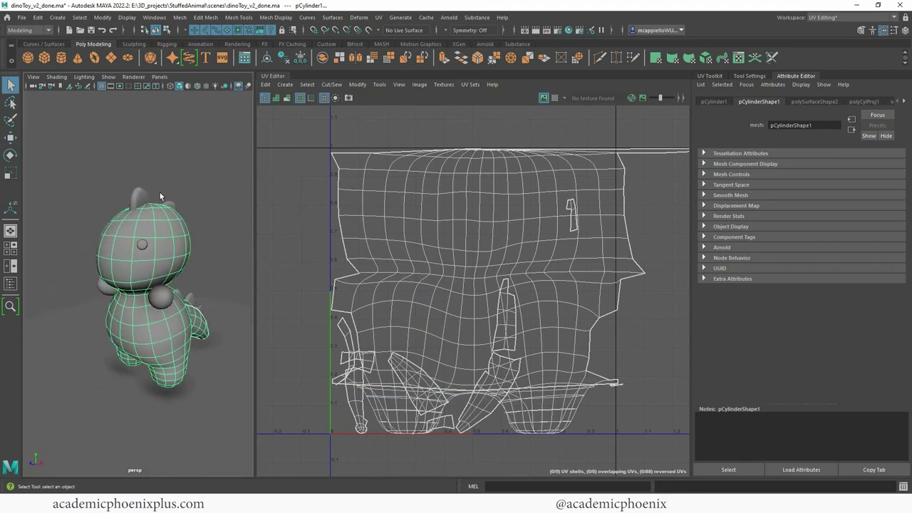
{"action": "right_click_drag", "start_coordinate": [203, 196], "coordinate": [299, 175], "text": "alt"}
{"action": "left_click", "coordinate": [555, 97]}
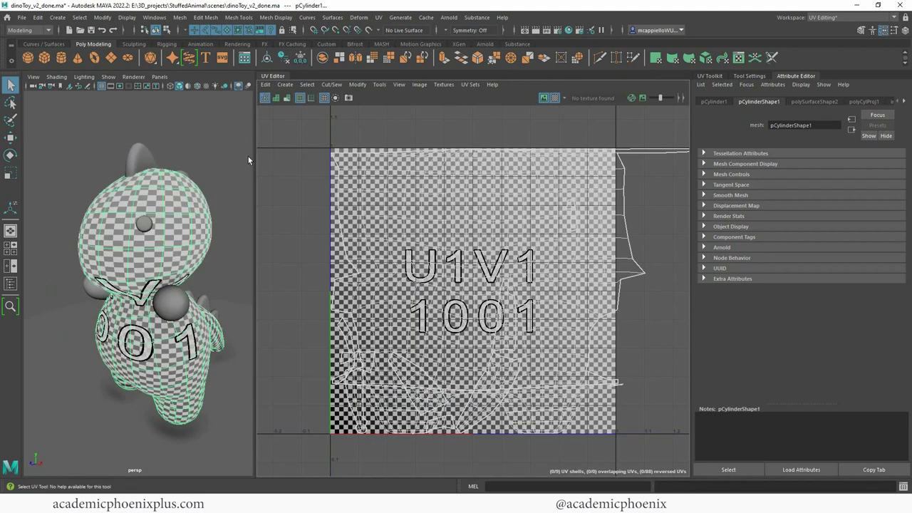
{"action": "left_click_drag", "start_coordinate": [212, 175], "coordinate": [178, 209], "text": "alt"}
{"action": "right_click_drag", "start_coordinate": [178, 209], "coordinate": [218, 204], "text": "alt"}
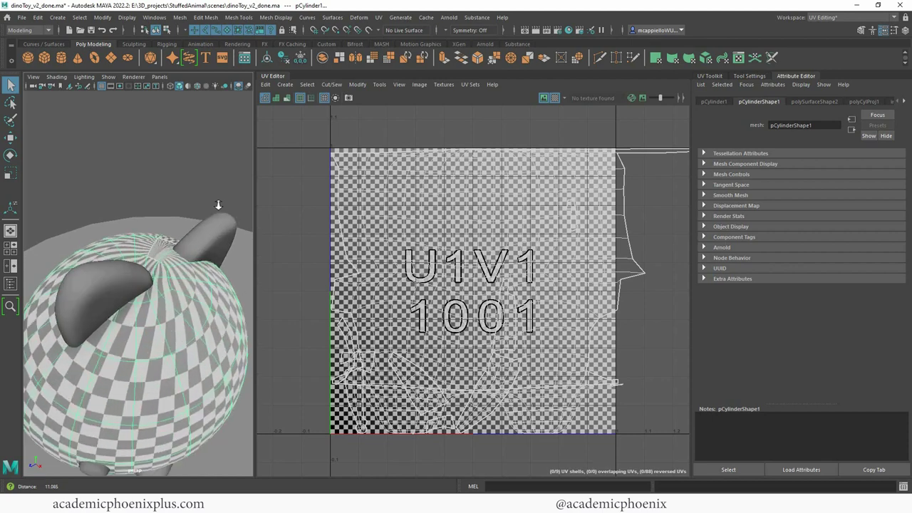
{"action": "left_click_drag", "start_coordinate": [218, 204], "coordinate": [111, 193], "text": "alt"}
{"action": "middle_click_drag", "start_coordinate": [110, 193], "coordinate": [208, 178], "text": "alt"}
{"action": "left_click_drag", "start_coordinate": [208, 178], "coordinate": [269, 157], "text": "alt"}
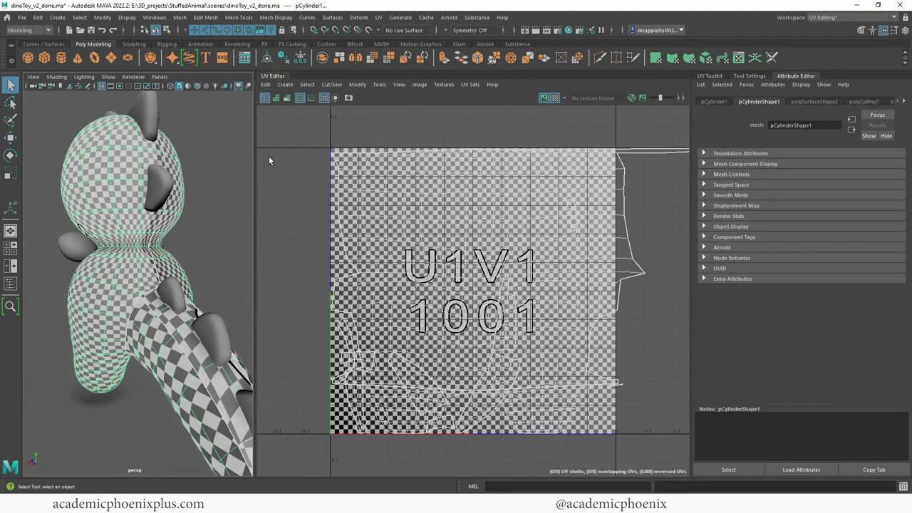
{"action": "left_click", "coordinate": [276, 97]}
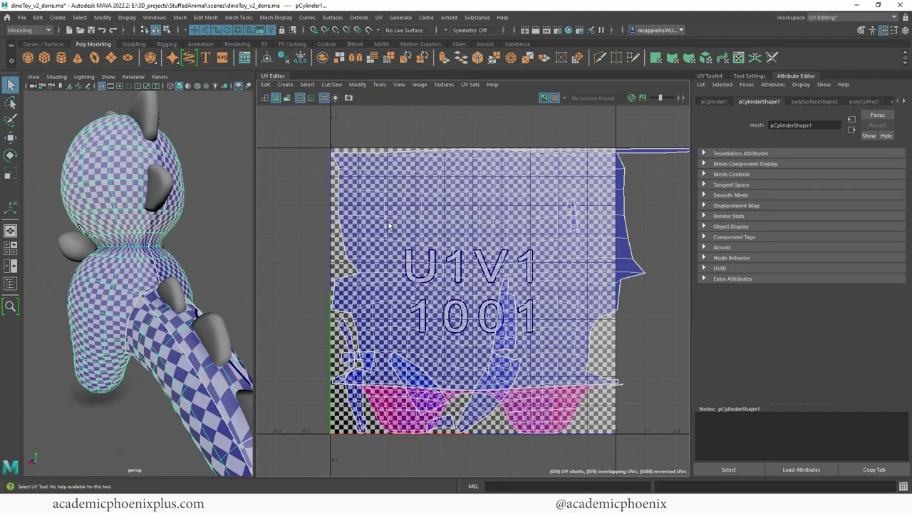
Step: Hide the ground plane beneath the dinosaur
{"action": "left_click_drag", "start_coordinate": [183, 322], "coordinate": [174, 370], "text": "alt"}
{"action": "left_click", "coordinate": [177, 375]}
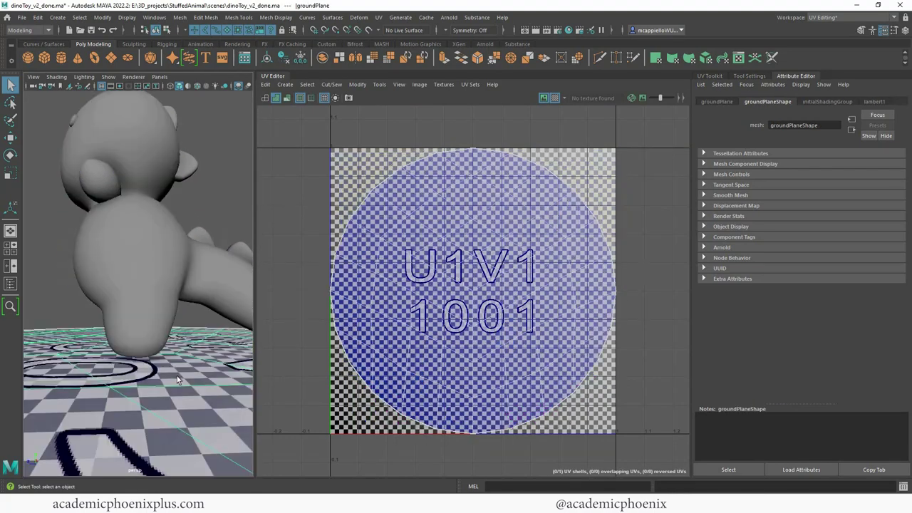
{"action": "key", "text": "ctrl+h"}
Step: Select the faces of the dinosaur's left leg on the body mesh
{"action": "left_click_drag", "start_coordinate": [120, 347], "coordinate": [170, 324], "text": "alt"}
{"action": "left_click", "coordinate": [179, 319]}
{"action": "right_click_drag", "start_coordinate": [170, 325], "coordinate": [172, 268]}
{"action": "double_click", "coordinate": [173, 294]}
{"action": "left_click_drag", "start_coordinate": [174, 294], "coordinate": [213, 348], "text": "alt"}
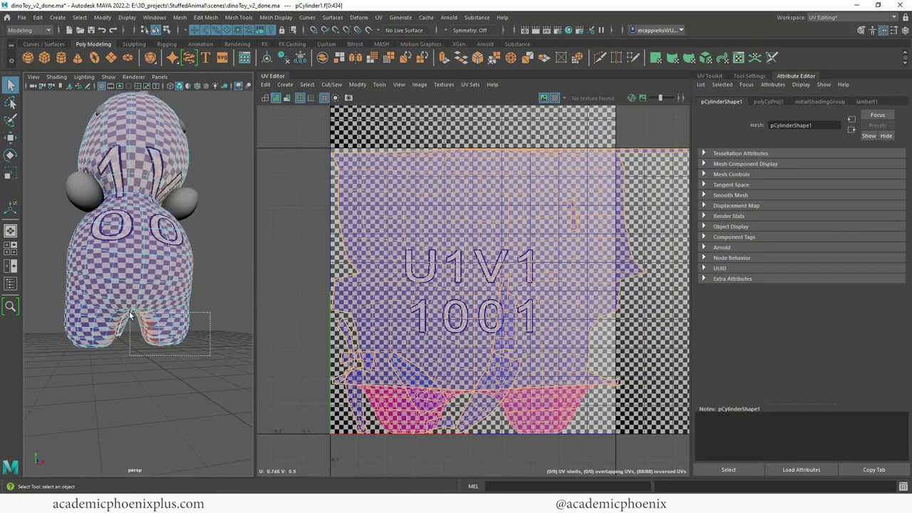
{"action": "left_click_drag", "start_coordinate": [135, 315], "coordinate": [134, 313]}
{"action": "left_click_drag", "start_coordinate": [134, 313], "coordinate": [80, 317], "text": "alt"}
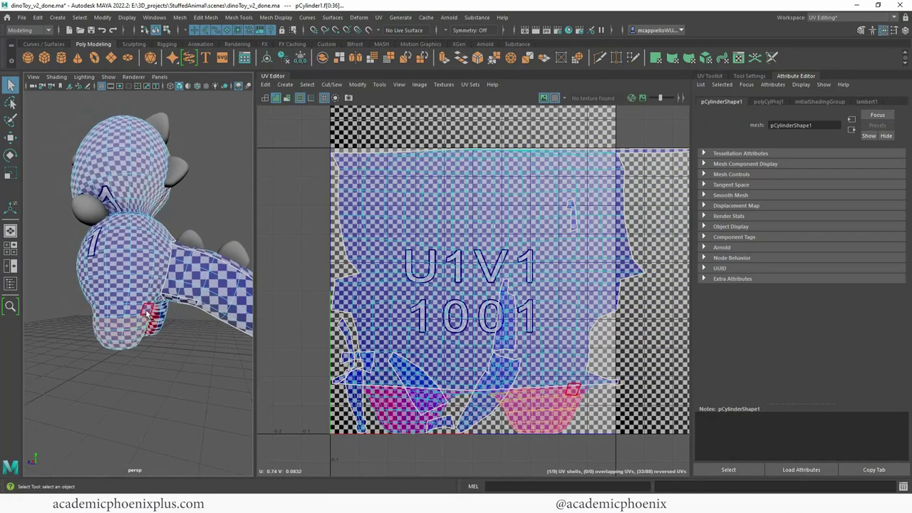
{"action": "left_click_drag", "start_coordinate": [142, 322], "coordinate": [120, 314], "text": "alt"}
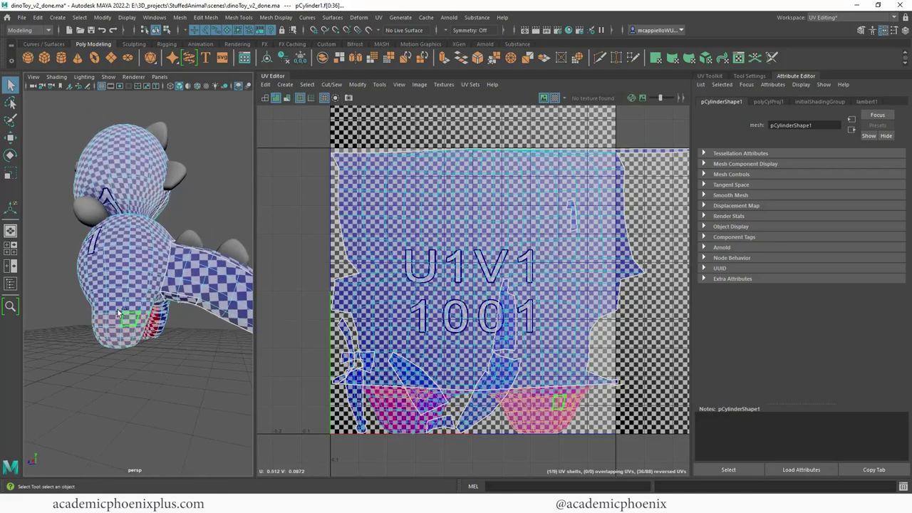
{"action": "left_click_drag", "start_coordinate": [132, 367], "coordinate": [239, 375], "text": "alt"}
Step: Try a Cylindrical UV projection on the selected left leg faces and undo it
{"action": "left_click", "coordinate": [378, 17]}
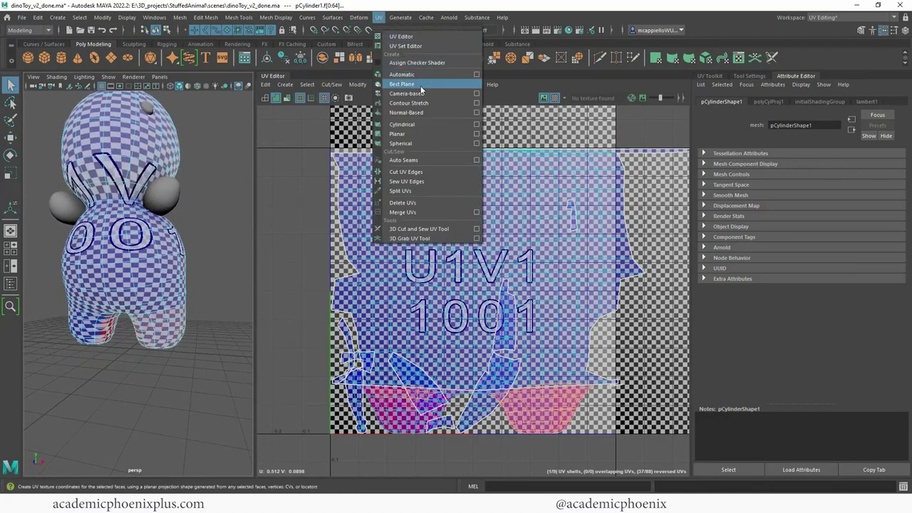
{"action": "left_click", "coordinate": [420, 126]}
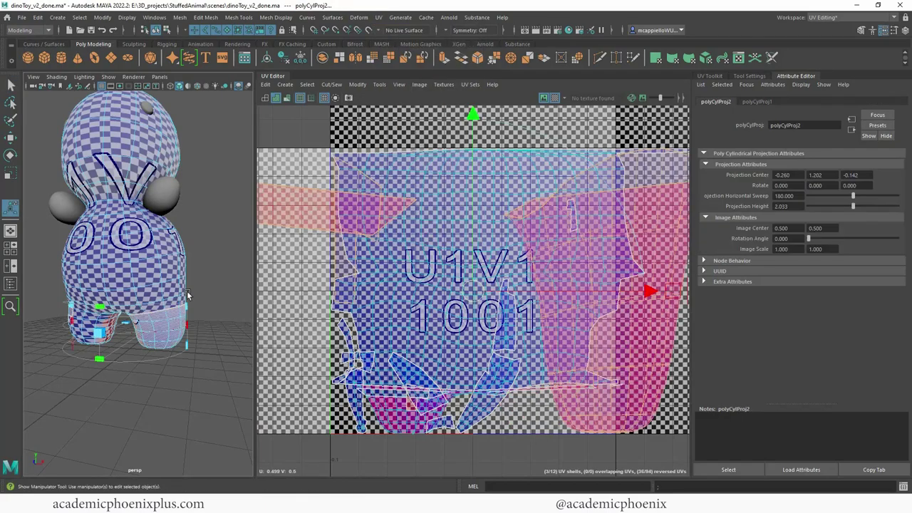
{"action": "left_click_drag", "start_coordinate": [142, 306], "coordinate": [126, 276], "text": "alt"}
{"action": "right_click_drag", "start_coordinate": [126, 277], "coordinate": [171, 291], "text": "alt"}
{"action": "middle_click_drag", "start_coordinate": [171, 292], "coordinate": [174, 249], "text": "alt"}
{"action": "right_click_drag", "start_coordinate": [173, 249], "coordinate": [187, 245], "text": "alt"}
{"action": "key", "text": "ctrl+z"}
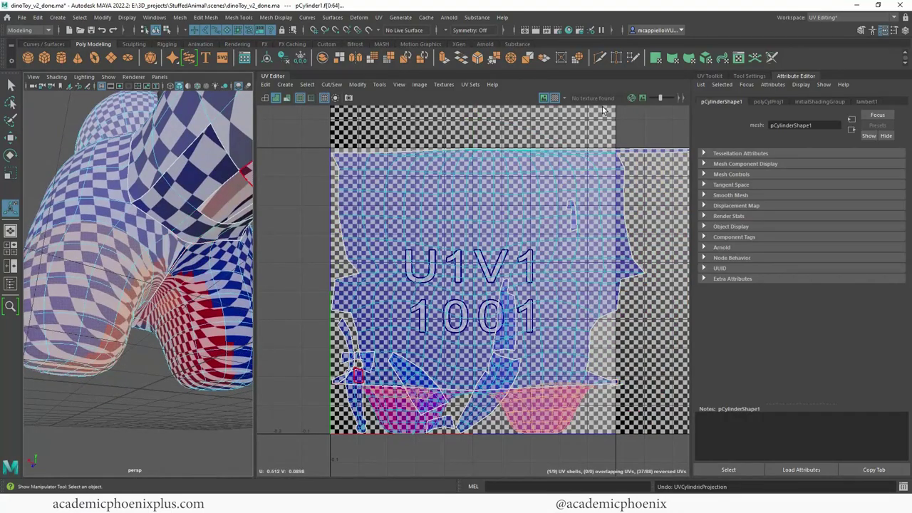
Step: Turn off the checker map and shaded UV shells, and undo the last additions to the leg selection
{"action": "left_click", "coordinate": [556, 99]}
{"action": "key", "text": "ctrl+z"}
{"action": "key", "text": "ctrl+z"}
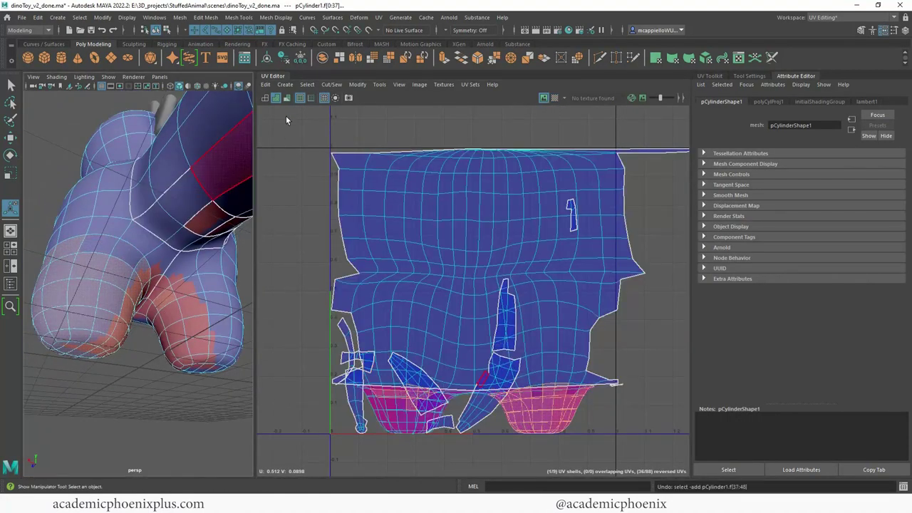
{"action": "left_click", "coordinate": [276, 98]}
Step: Clean up the left leg's face selection, leaving out stray faces beyond the leg
{"action": "left_click_drag", "start_coordinate": [149, 207], "coordinate": [145, 218], "text": "alt"}
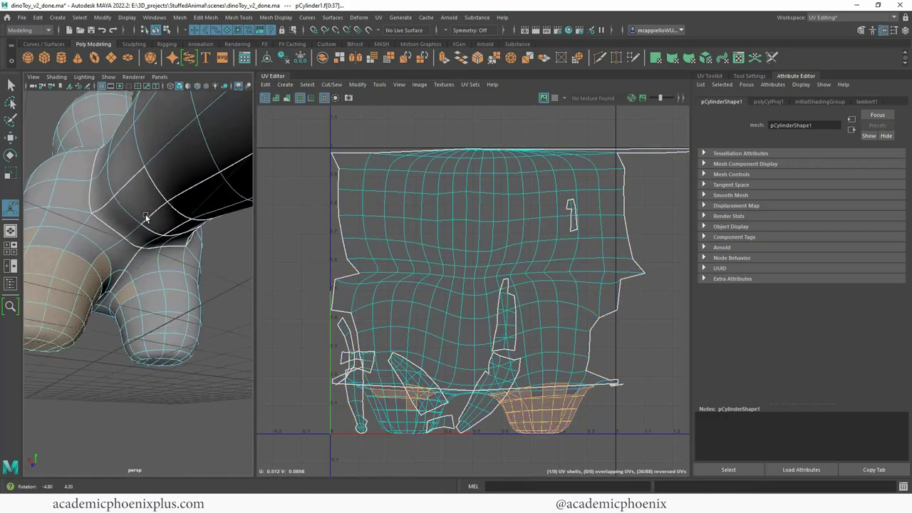
{"action": "left_click_drag", "start_coordinate": [201, 279], "coordinate": [106, 294], "text": "alt"}
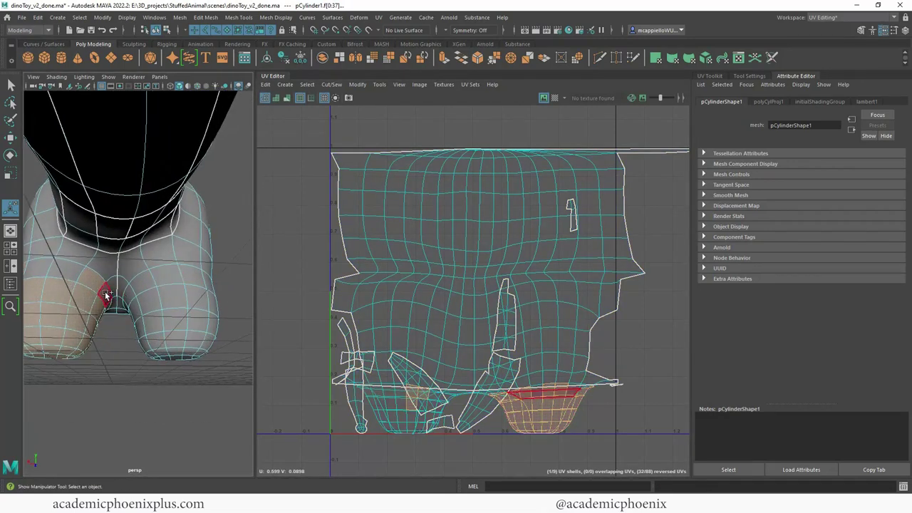
{"action": "left_click", "coordinate": [41, 268], "text": "shift"}
{"action": "left_click_drag", "start_coordinate": [41, 268], "coordinate": [224, 280], "text": "alt"}
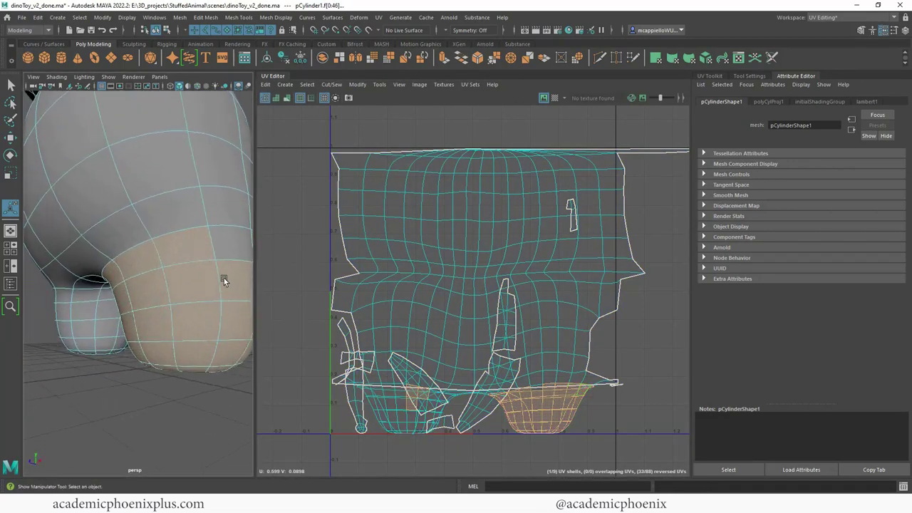
{"action": "left_click", "coordinate": [209, 246], "text": "shift"}
{"action": "right_click_drag", "start_coordinate": [210, 246], "coordinate": [134, 248], "text": "alt"}
{"action": "left_click_drag", "start_coordinate": [134, 248], "coordinate": [79, 265], "text": "alt"}
{"action": "mouse_move", "coordinate": [141, 326]}
{"action": "left_mouse_down", "text": "alt"}
{"action": "mouse_move", "coordinate": [168, 322]}
{"action": "mouse_move", "coordinate": [134, 325]}
{"action": "left_mouse_up", "text": "alt"}
Step: Check the leg selection's centre with the Move tool, adding a face of the other leg and removing it again
{"action": "key", "text": "w"}
{"action": "mouse_move", "coordinate": [184, 338]}
{"action": "left_mouse_down", "text": "alt"}
{"action": "mouse_move", "coordinate": [123, 354]}
{"action": "mouse_move", "coordinate": [157, 358]}
{"action": "mouse_move", "coordinate": [144, 360]}
{"action": "mouse_move", "coordinate": [176, 347]}
{"action": "left_mouse_up", "text": "alt"}
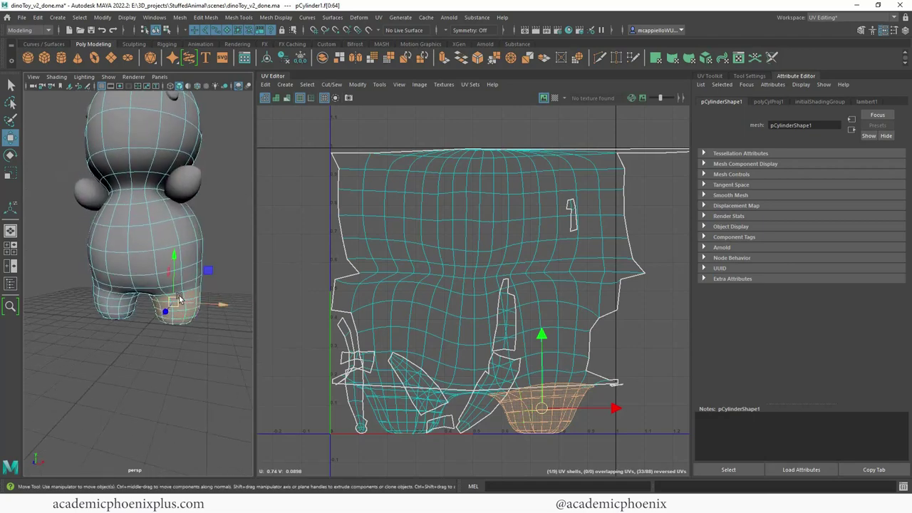
{"action": "left_click", "coordinate": [114, 305], "text": "shift"}
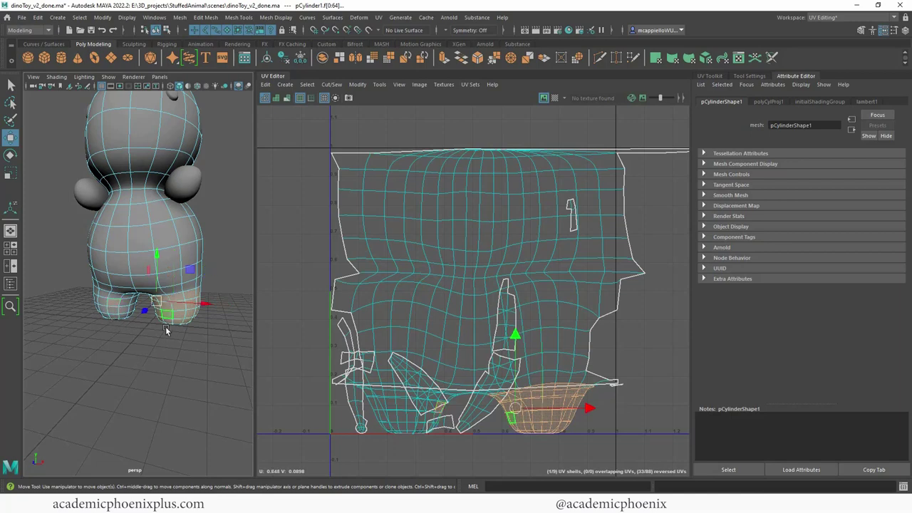
{"action": "left_click_drag", "start_coordinate": [166, 331], "coordinate": [44, 347], "text": "alt"}
{"action": "left_click", "coordinate": [117, 303], "text": "shift"}
{"action": "right_click_drag", "start_coordinate": [136, 335], "coordinate": [145, 307], "text": "alt"}
{"action": "left_click_drag", "start_coordinate": [137, 325], "coordinate": [215, 314], "text": "alt"}
Step: Apply a Cylindrical UV projection with a 360 degree sweep to the left leg and move its shell outside the UV square
{"action": "left_click", "coordinate": [380, 18]}
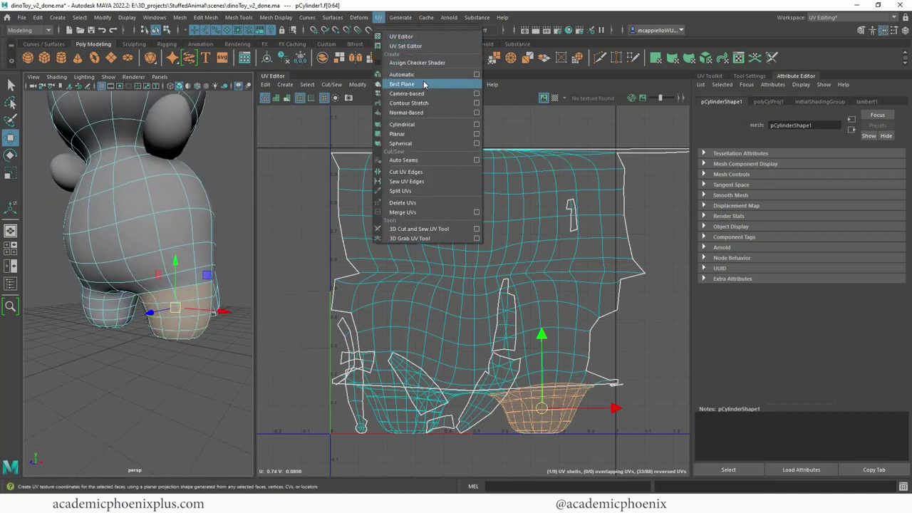
{"action": "left_click", "coordinate": [429, 127]}
{"action": "left_click_drag", "start_coordinate": [203, 255], "coordinate": [151, 289], "text": "alt"}
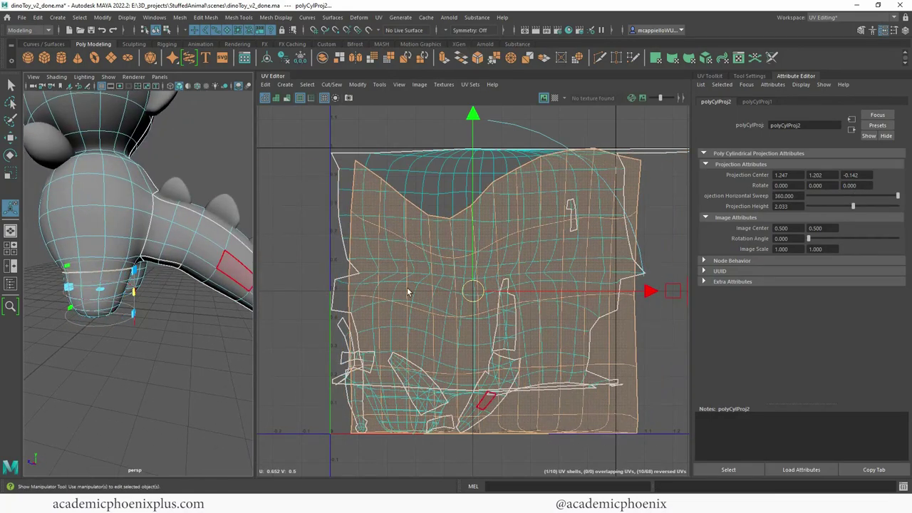
{"action": "right_click_drag", "start_coordinate": [511, 264], "coordinate": [478, 269], "text": "alt"}
{"action": "left_click_drag", "start_coordinate": [492, 281], "coordinate": [283, 232]}
{"action": "middle_click_drag", "start_coordinate": [356, 232], "coordinate": [438, 233], "text": "alt"}
Step: Clear the selection and select the faces of the dinosaur's right leg
{"action": "left_click_drag", "start_coordinate": [136, 315], "coordinate": [155, 332], "text": "alt"}
{"action": "left_click", "coordinate": [84, 350]}
{"action": "left_click_drag", "start_coordinate": [83, 351], "coordinate": [71, 345], "text": "alt"}
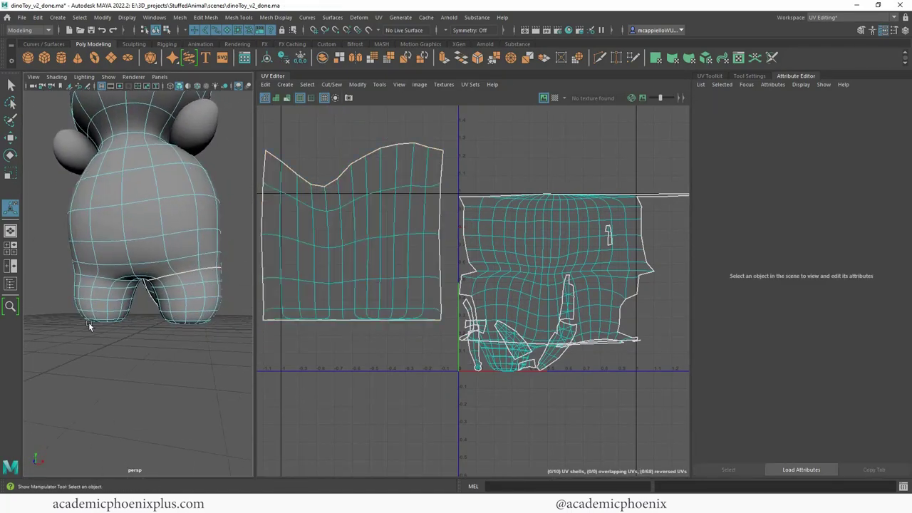
{"action": "left_click", "coordinate": [75, 286]}
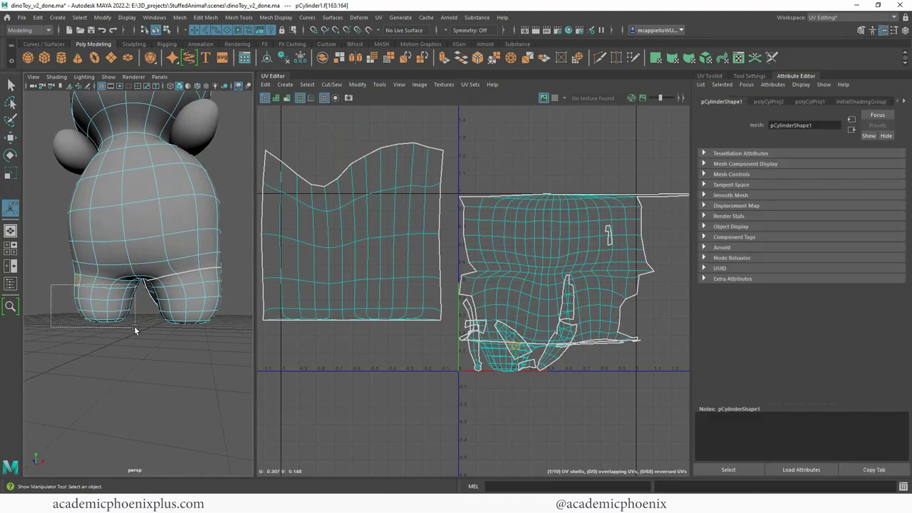
{"action": "left_click_drag", "start_coordinate": [134, 325], "coordinate": [235, 250]}
Step: Try a Cylindrical UV projection with a 360 degree sweep on the right leg, tilting it slightly to fit
{"action": "left_click", "coordinate": [378, 17]}
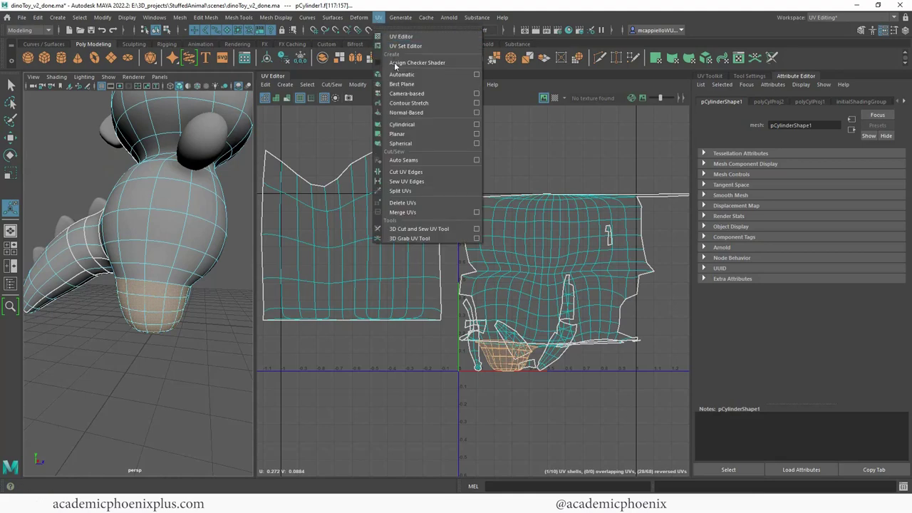
{"action": "left_click", "coordinate": [407, 122]}
{"action": "left_click_drag", "start_coordinate": [192, 253], "coordinate": [218, 258], "text": "alt"}
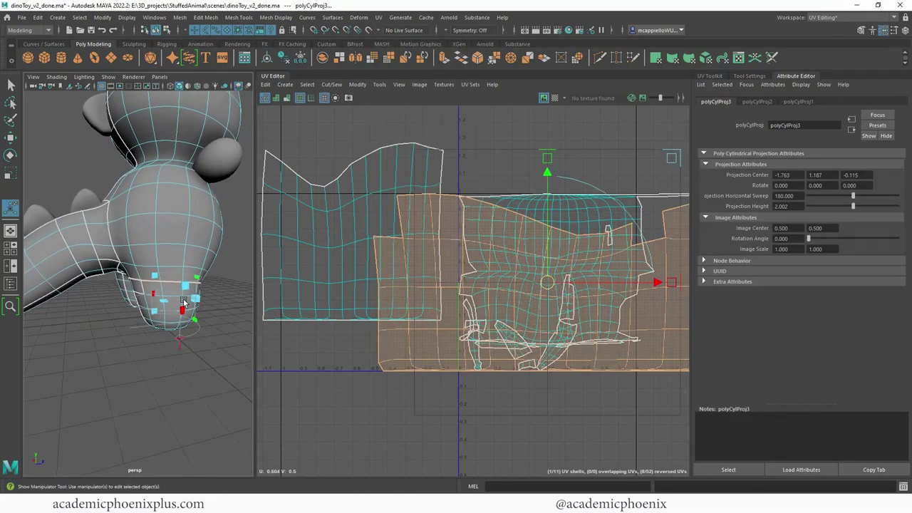
{"action": "left_click_drag", "start_coordinate": [179, 310], "coordinate": [202, 283]}
{"action": "left_click", "coordinate": [158, 325]}
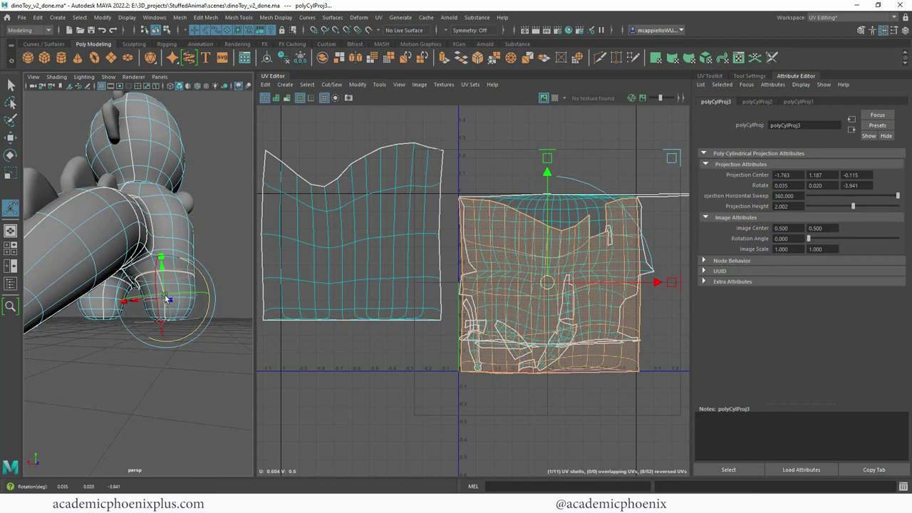
{"action": "left_click_drag", "start_coordinate": [130, 353], "coordinate": [154, 295], "text": "alt"}
{"action": "key", "text": "ctrl+z"}
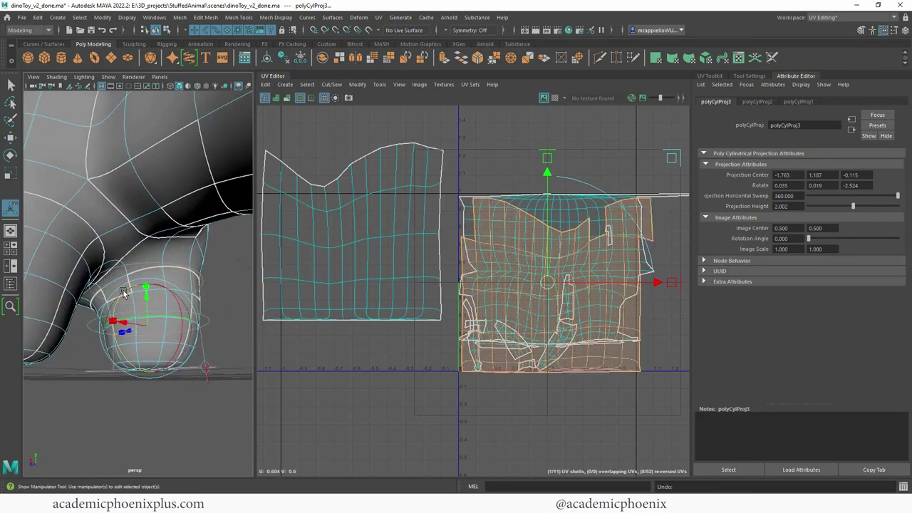
Step: Complete the right leg's face selection, reapply a 360 degree Cylindrical UV projection with a slight tilt, and move the shell below the left leg's
{"action": "key", "text": "q"}
{"action": "left_click_drag", "start_coordinate": [209, 371], "coordinate": [157, 369], "text": "alt"}
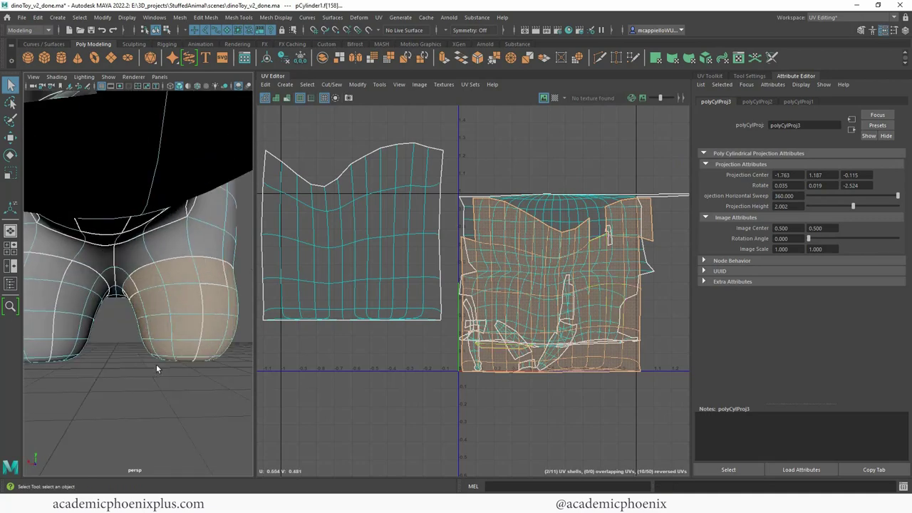
{"action": "left_click", "coordinate": [378, 17]}
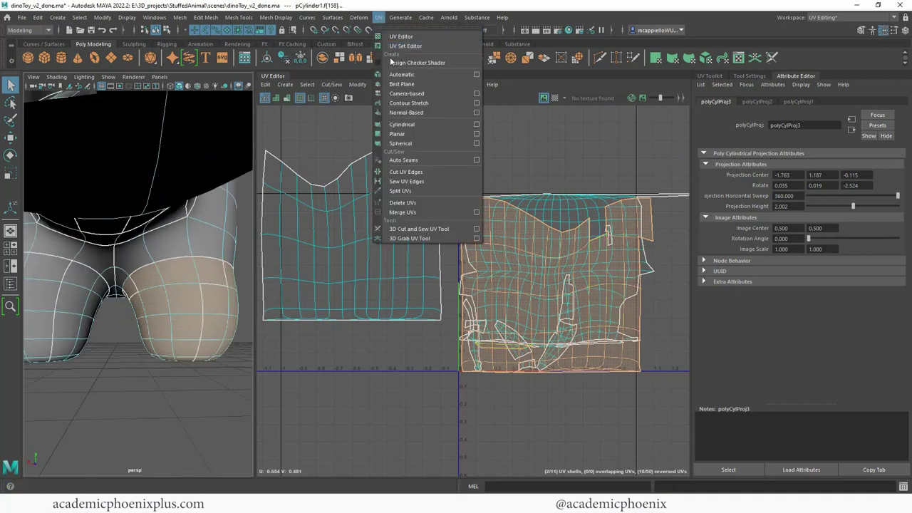
{"action": "left_click", "coordinate": [406, 123]}
{"action": "left_click_drag", "start_coordinate": [186, 257], "coordinate": [173, 221], "text": "alt"}
{"action": "scroll", "coordinate": [173, 221], "scroll_direction": "down", "scroll_amount": 5}
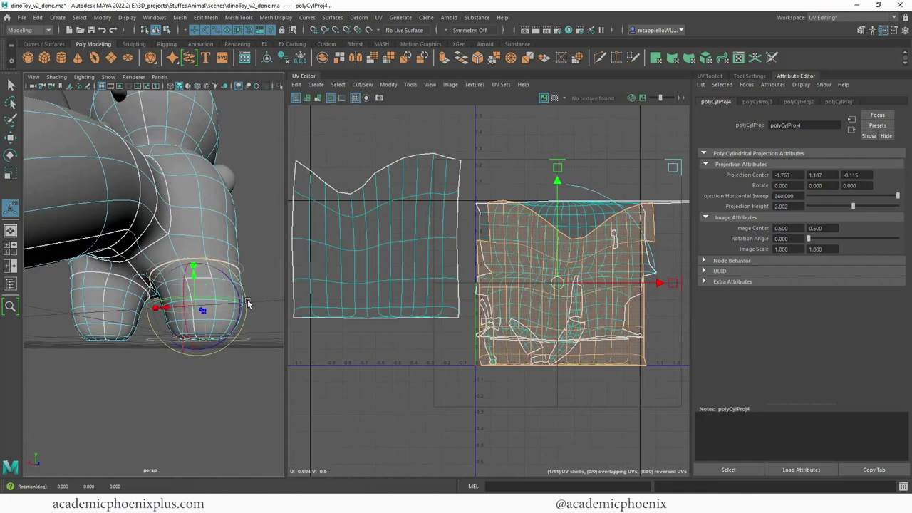
{"action": "left_click_drag", "start_coordinate": [242, 294], "coordinate": [241, 292]}
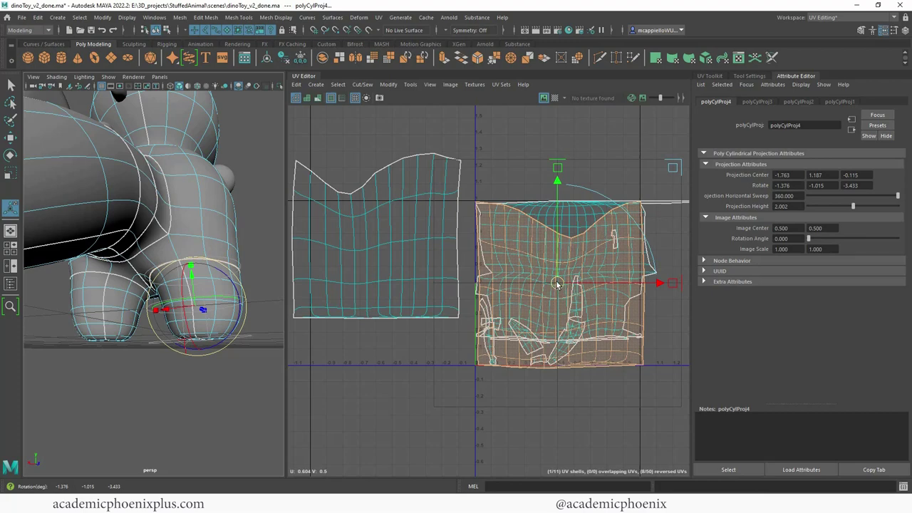
{"action": "left_click_drag", "start_coordinate": [557, 284], "coordinate": [381, 413]}
Step: Return to object mode and examine the dinosaur's legs, torso and tail from several angles
{"action": "right_click", "coordinate": [207, 200]}
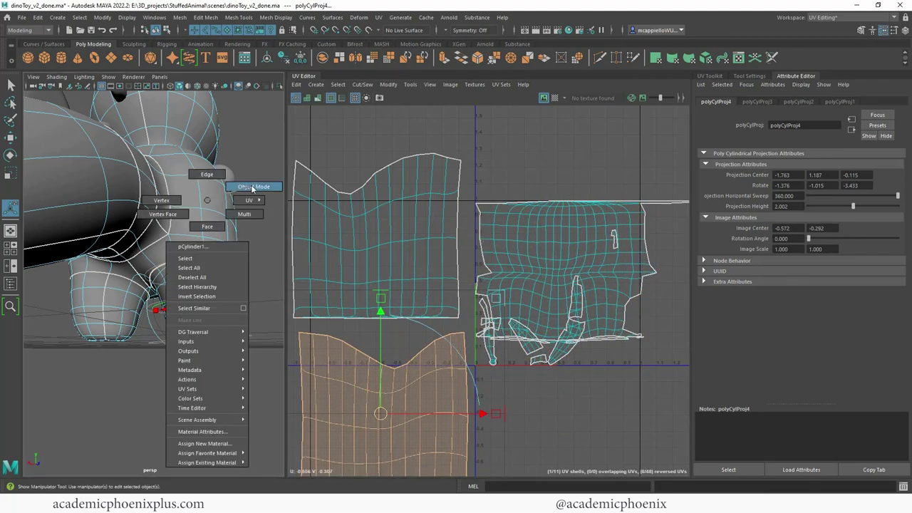
{"action": "right_click_drag", "start_coordinate": [252, 189], "coordinate": [254, 187]}
{"action": "left_click_drag", "start_coordinate": [142, 306], "coordinate": [125, 270], "text": "alt"}
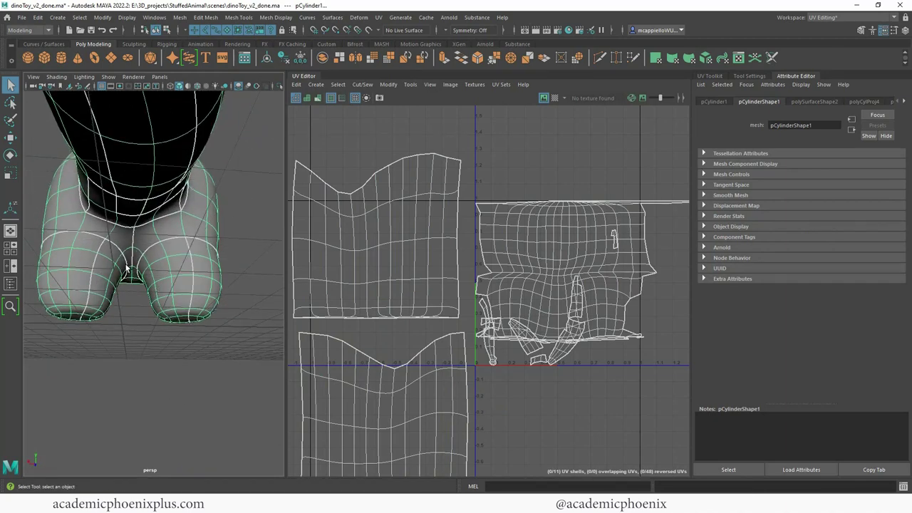
{"action": "left_click_drag", "start_coordinate": [105, 312], "coordinate": [171, 321], "text": "alt"}
{"action": "right_click_drag", "start_coordinate": [171, 321], "coordinate": [174, 297], "text": "alt"}
{"action": "left_click_drag", "start_coordinate": [174, 297], "coordinate": [85, 306], "text": "alt"}
{"action": "right_click_drag", "start_coordinate": [162, 289], "coordinate": [110, 281], "text": "alt"}
{"action": "middle_click_drag", "start_coordinate": [110, 281], "coordinate": [85, 263], "text": "alt"}
{"action": "left_click_drag", "start_coordinate": [137, 286], "coordinate": [153, 276], "text": "alt"}
{"action": "right_click_drag", "start_coordinate": [152, 277], "coordinate": [160, 258], "text": "alt"}
{"action": "middle_click_drag", "start_coordinate": [183, 274], "coordinate": [194, 267], "text": "alt"}
{"action": "left_click_drag", "start_coordinate": [194, 267], "coordinate": [156, 272], "text": "alt"}
{"action": "right_click_drag", "start_coordinate": [159, 271], "coordinate": [190, 262], "text": "alt"}
{"action": "middle_click_drag", "start_coordinate": [190, 261], "coordinate": [193, 279], "text": "alt"}
{"action": "left_click_drag", "start_coordinate": [193, 279], "coordinate": [214, 267], "text": "alt"}
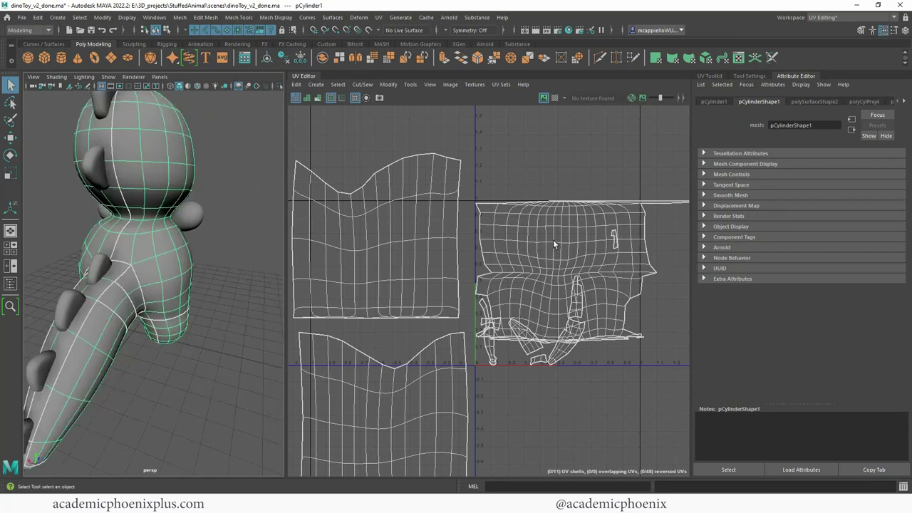
Step: Select the head and torso UV shell and move it above the UV square
{"action": "right_click_drag", "start_coordinate": [562, 228], "coordinate": [490, 203]}
{"action": "double_click", "coordinate": [582, 233]}
{"action": "middle_click_drag", "start_coordinate": [491, 205], "coordinate": [452, 234], "text": "alt"}
{"action": "key", "text": "w"}
{"action": "left_click_drag", "start_coordinate": [560, 269], "coordinate": [562, 161]}
Step: Select the tail's scattered UV pieces and apply a Cylindrical UV projection with a 360 degree sweep
{"action": "left_click_drag", "start_coordinate": [592, 376], "coordinate": [609, 371]}
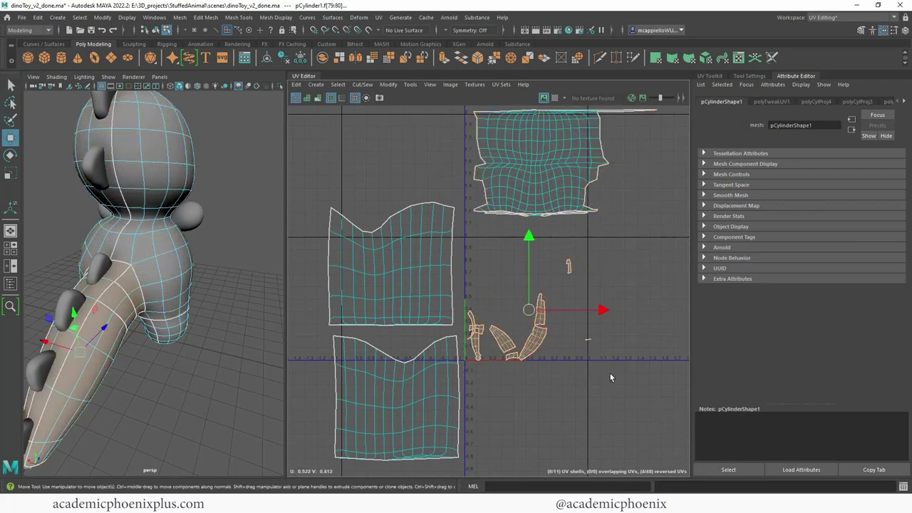
{"action": "left_click_drag", "start_coordinate": [225, 218], "coordinate": [199, 188], "text": "alt"}
{"action": "left_click", "coordinate": [389, 17]}
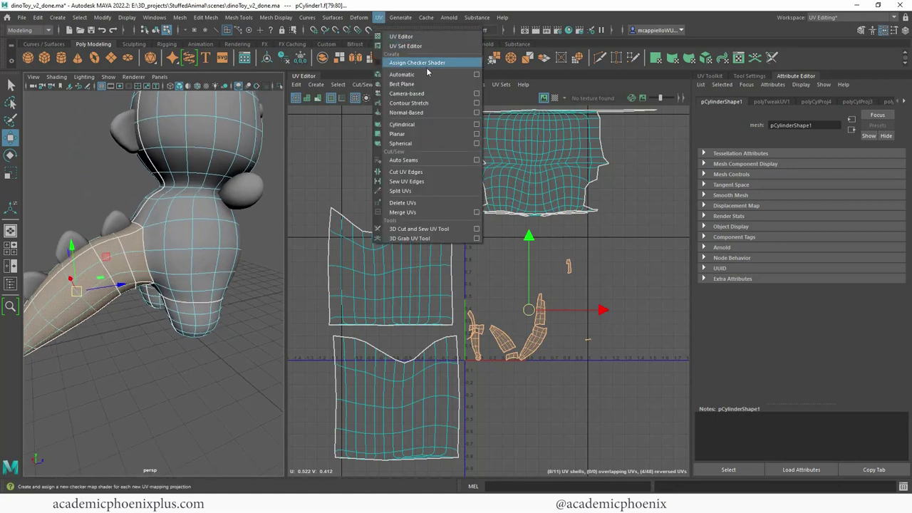
{"action": "left_click", "coordinate": [436, 127]}
{"action": "middle_click_drag", "start_coordinate": [208, 228], "coordinate": [274, 181], "text": "alt"}
{"action": "left_click_drag", "start_coordinate": [239, 217], "coordinate": [138, 255], "text": "alt"}
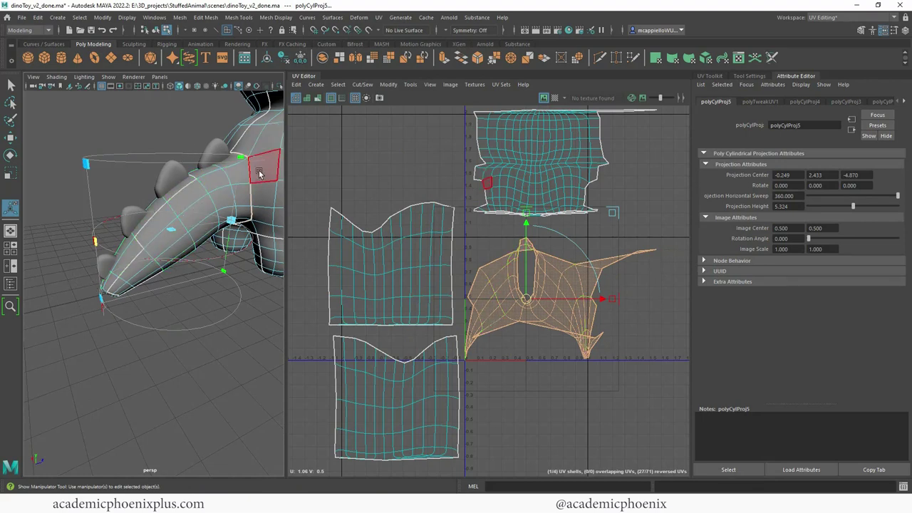
{"action": "left_click_drag", "start_coordinate": [91, 335], "coordinate": [143, 311], "text": "alt"}
Step: Rotate the tail's cylindrical projection to about -132.5, -4, 0, move its shell outside the UV square, and clear the selection
{"action": "left_click", "coordinate": [154, 306]}
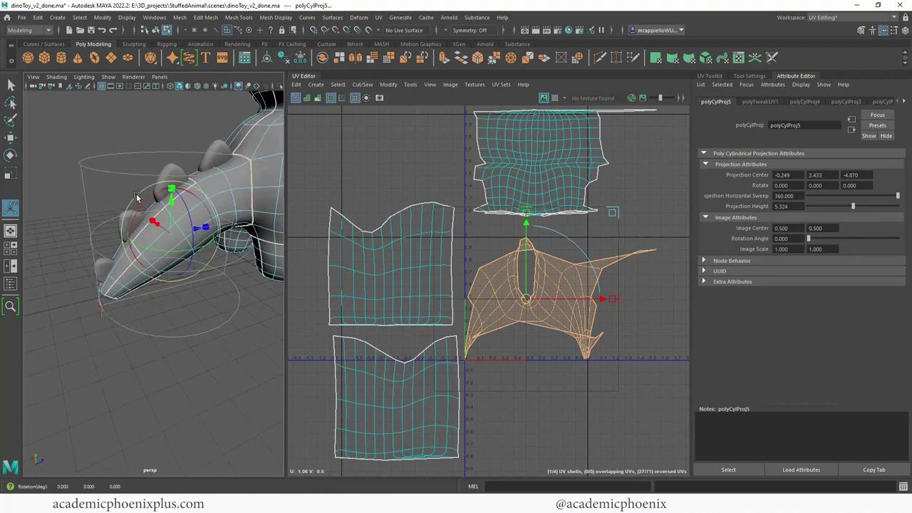
{"action": "left_click_drag", "start_coordinate": [143, 201], "coordinate": [139, 306]}
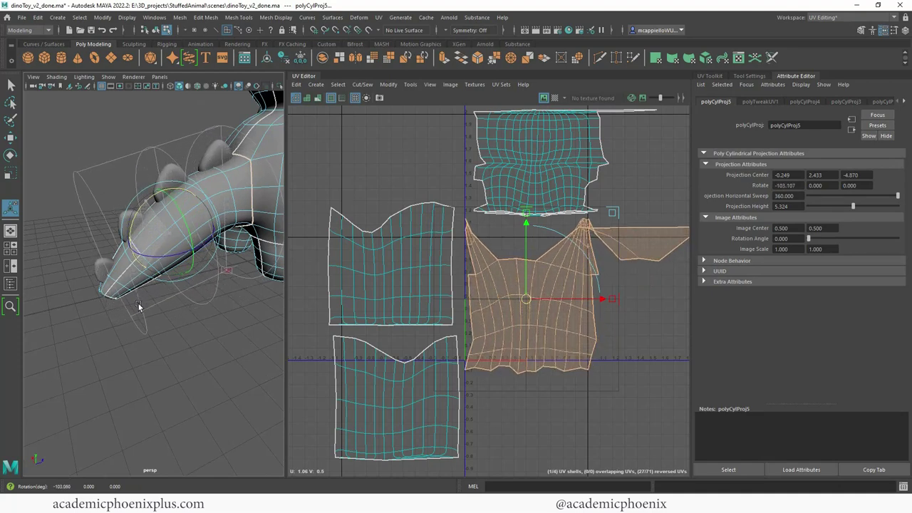
{"action": "left_click_drag", "start_coordinate": [140, 211], "coordinate": [228, 242]}
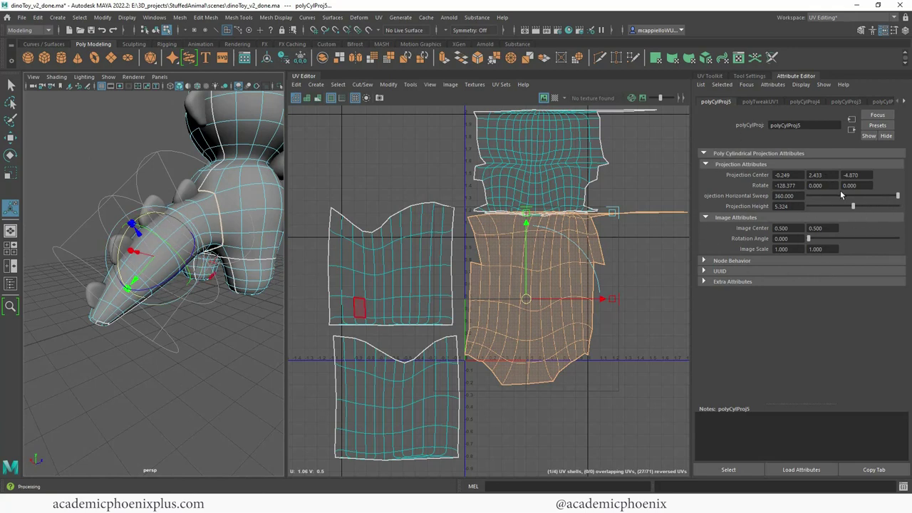
{"action": "mouse_move", "coordinate": [802, 181]}
{"action": "left_mouse_down", "text": "ctrl"}
{"action": "mouse_move", "coordinate": [812, 181]}
{"action": "mouse_move", "coordinate": [805, 184]}
{"action": "left_mouse_up", "text": "ctrl"}
{"action": "mouse_move", "coordinate": [807, 179]}
{"action": "left_mouse_down", "text": "ctrl"}
{"action": "mouse_move", "coordinate": [754, 184]}
{"action": "mouse_move", "coordinate": [845, 185]}
{"action": "mouse_move", "coordinate": [773, 185]}
{"action": "mouse_move", "coordinate": [834, 186]}
{"action": "mouse_move", "coordinate": [797, 185]}
{"action": "left_mouse_up", "text": "ctrl"}
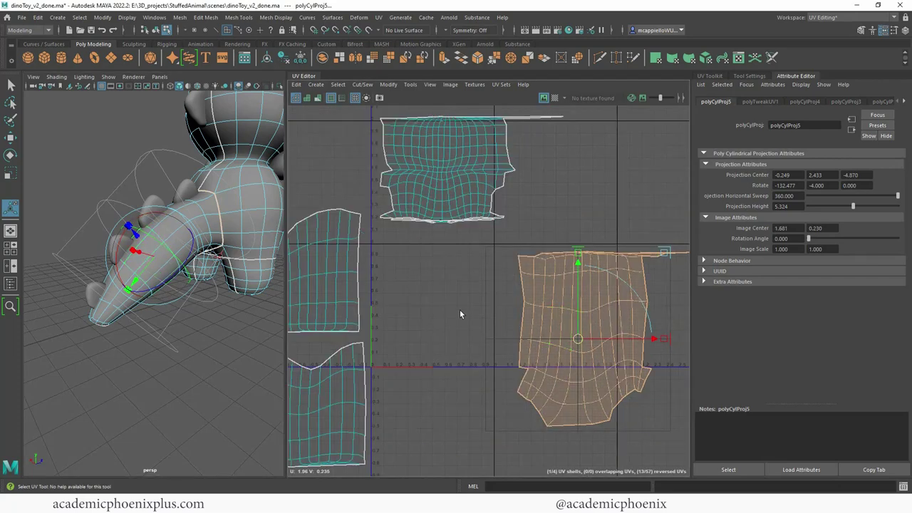
{"action": "middle_click_drag", "start_coordinate": [460, 314], "coordinate": [535, 316], "text": "alt"}
{"action": "right_click_drag", "start_coordinate": [535, 316], "coordinate": [495, 308], "text": "alt"}
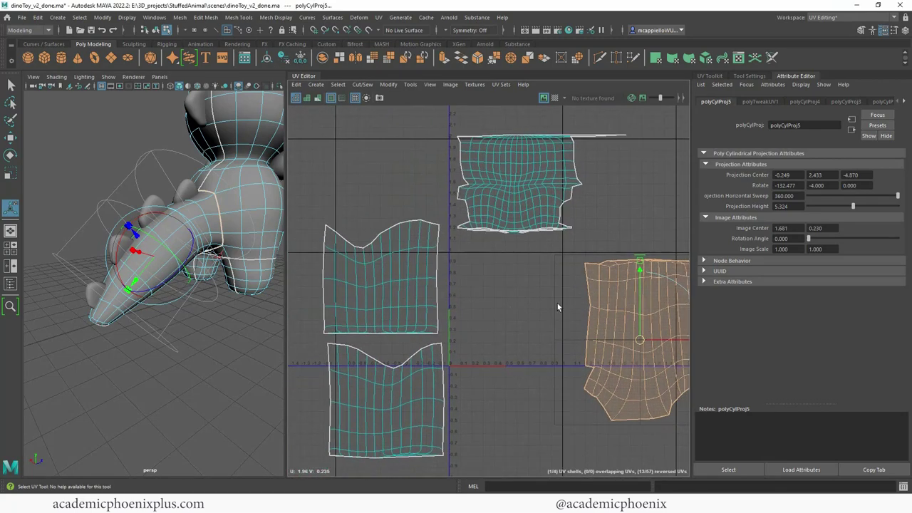
{"action": "right_click_drag", "start_coordinate": [557, 304], "coordinate": [499, 295], "text": "alt"}
{"action": "left_click", "coordinate": [497, 294]}
Step: Examine the dinosaur from the front and side alongside its separated UV shells
{"action": "left_click_drag", "start_coordinate": [265, 268], "coordinate": [226, 267], "text": "alt"}
{"action": "right_click_drag", "start_coordinate": [225, 267], "coordinate": [188, 284], "text": "alt"}
{"action": "left_click_drag", "start_coordinate": [193, 283], "coordinate": [176, 276], "text": "alt"}
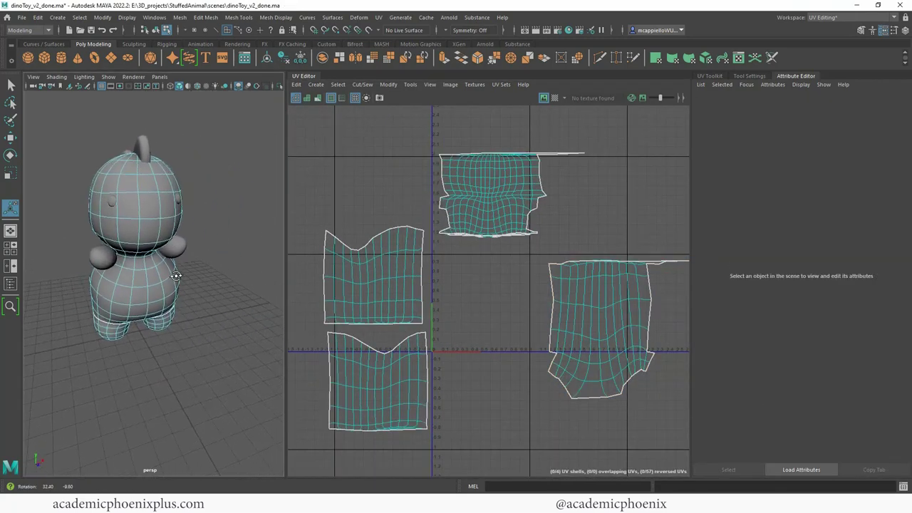
{"action": "middle_click_drag", "start_coordinate": [176, 275], "coordinate": [197, 298], "text": "alt"}
{"action": "left_click_drag", "start_coordinate": [197, 298], "coordinate": [188, 285], "text": "alt"}
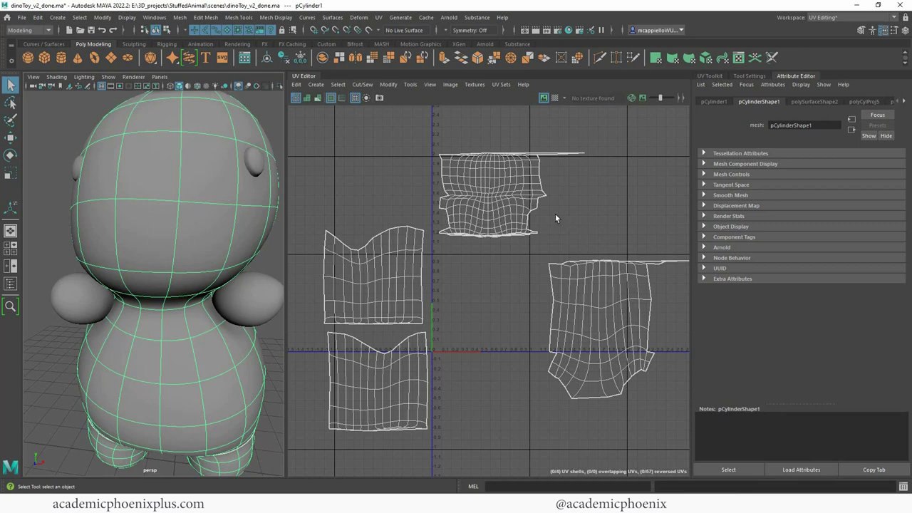
{"action": "middle_click_drag", "start_coordinate": [605, 215], "coordinate": [619, 215], "text": "alt"}
{"action": "right_click_drag", "start_coordinate": [269, 225], "coordinate": [202, 221], "text": "alt"}
{"action": "left_click_drag", "start_coordinate": [202, 222], "coordinate": [175, 229], "text": "alt"}
{"action": "scroll", "coordinate": [175, 232], "scroll_direction": "up", "scroll_amount": 6}
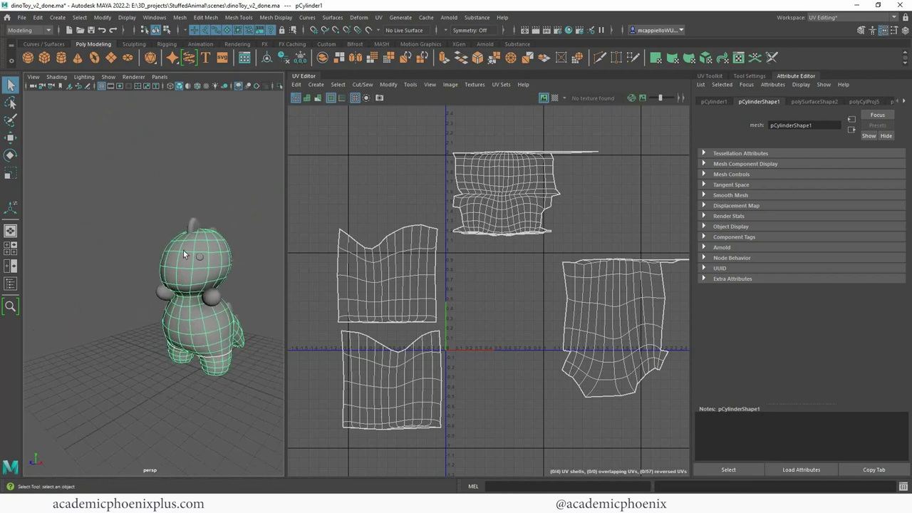
Step: Unfold the head and torso UV shell and display the checker map on the model
{"action": "right_click_drag", "start_coordinate": [475, 237], "coordinate": [526, 204], "text": "alt"}
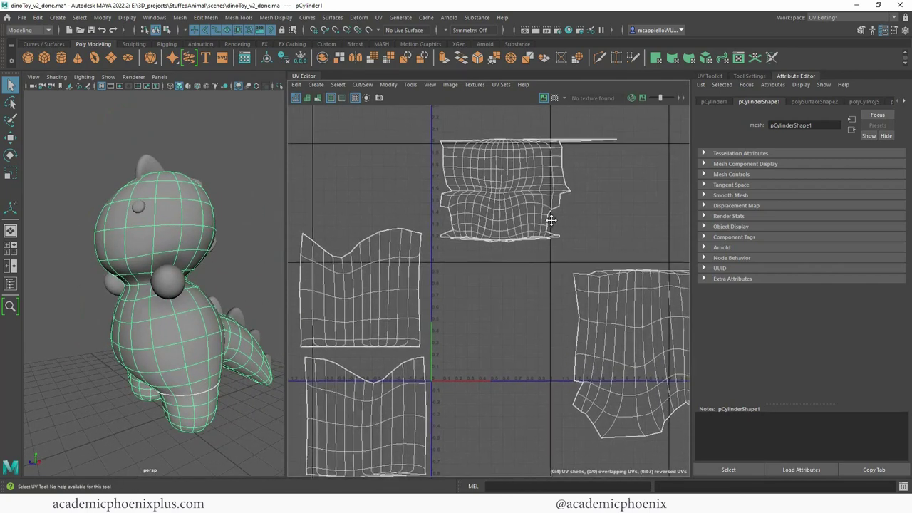
{"action": "middle_click_drag", "start_coordinate": [526, 205], "coordinate": [528, 223], "text": "alt"}
{"action": "right_click_drag", "start_coordinate": [524, 218], "coordinate": [528, 246]}
{"action": "double_click", "coordinate": [518, 228]}
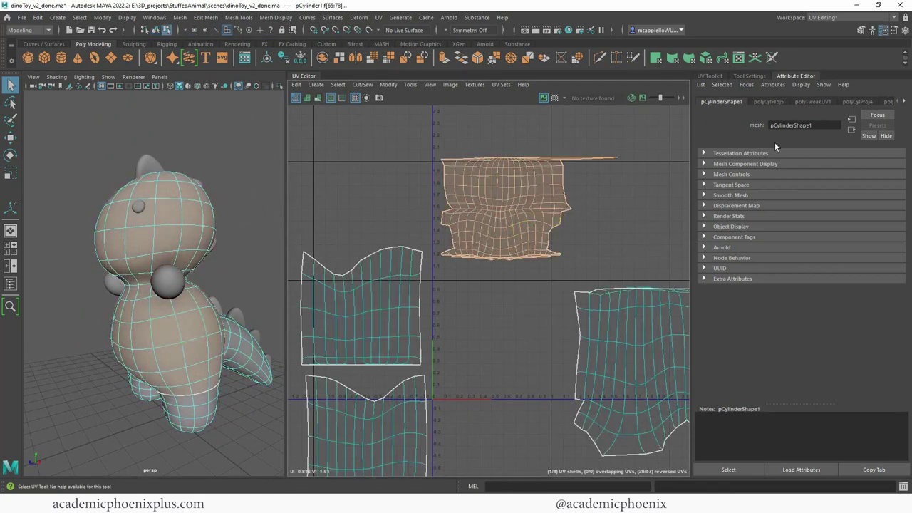
{"action": "left_click", "coordinate": [709, 76]}
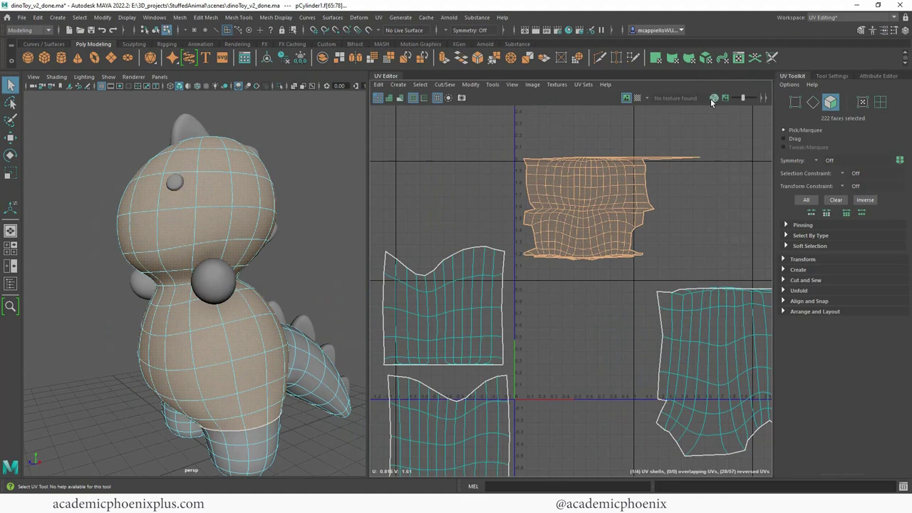
{"action": "left_click", "coordinate": [785, 291]}
{"action": "left_click", "coordinate": [801, 314]}
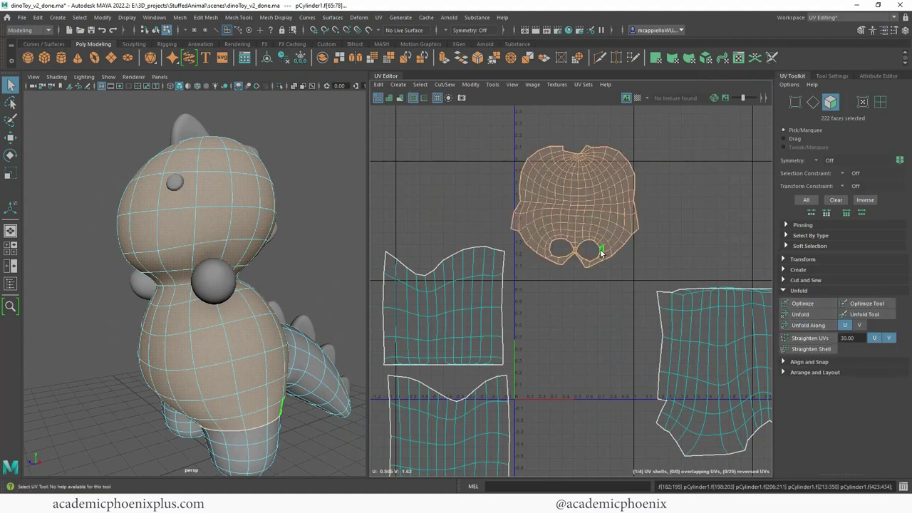
{"action": "left_click_drag", "start_coordinate": [287, 302], "coordinate": [256, 301], "text": "alt"}
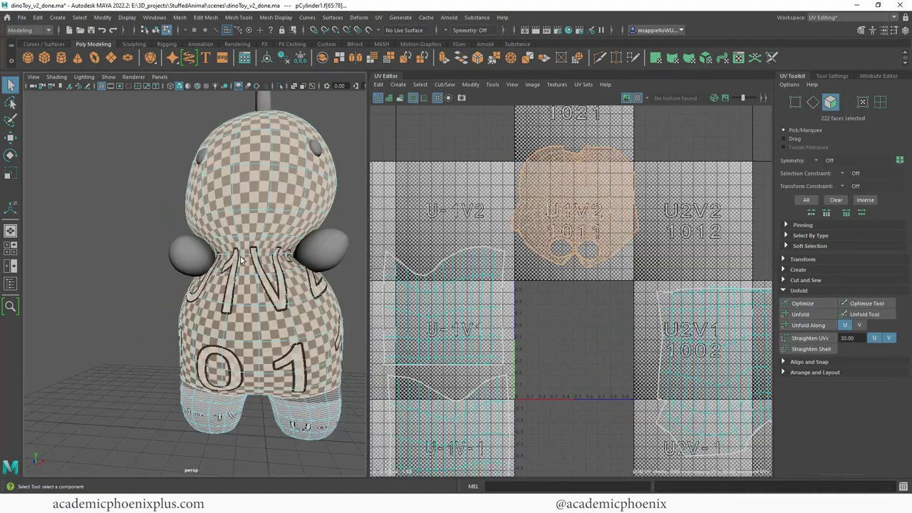
Step: Select the edge loop around the neck and cut the UVs along it
{"action": "left_click_drag", "start_coordinate": [280, 250], "coordinate": [255, 249], "text": "alt"}
{"action": "scroll", "coordinate": [228, 268], "scroll_direction": "up", "scroll_amount": 6}
{"action": "right_click_drag", "start_coordinate": [254, 248], "coordinate": [253, 230]}
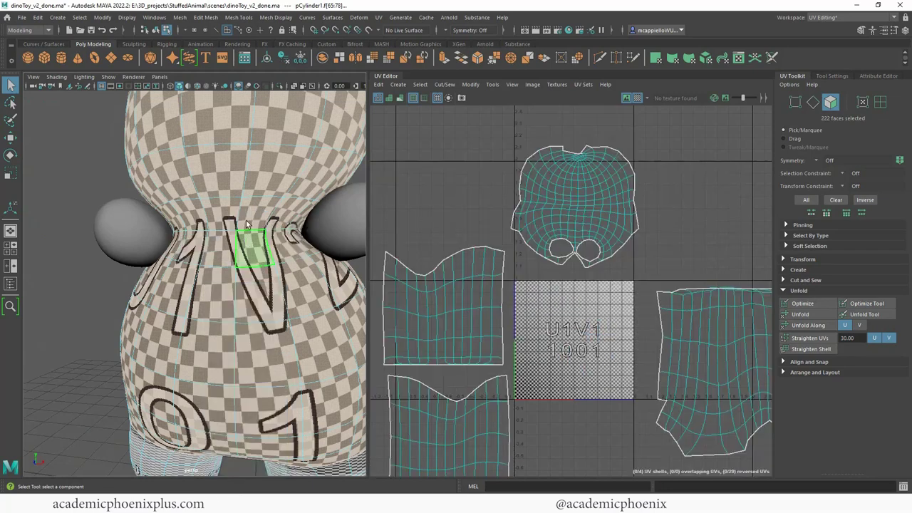
{"action": "left_click", "coordinate": [251, 229]}
{"action": "double_click", "coordinate": [250, 230]}
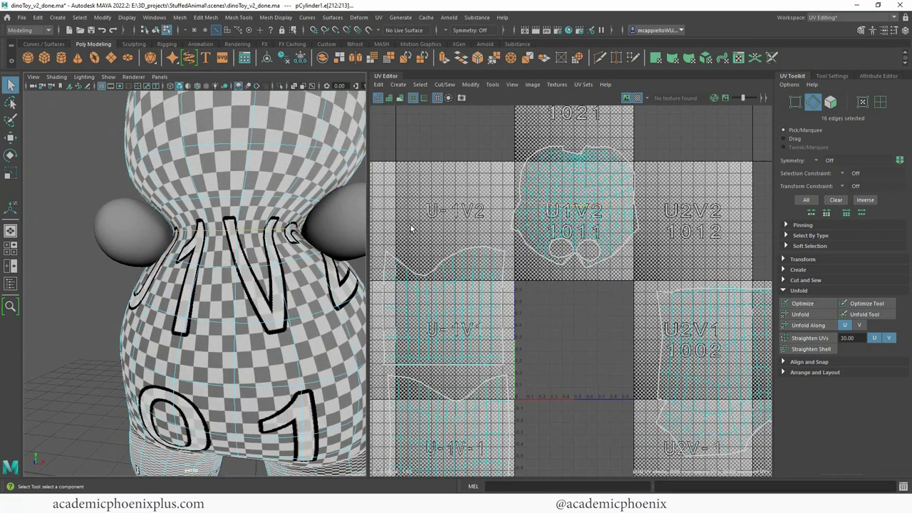
{"action": "right_click", "coordinate": [585, 211], "text": "shift"}
{"action": "left_click", "coordinate": [546, 222]}
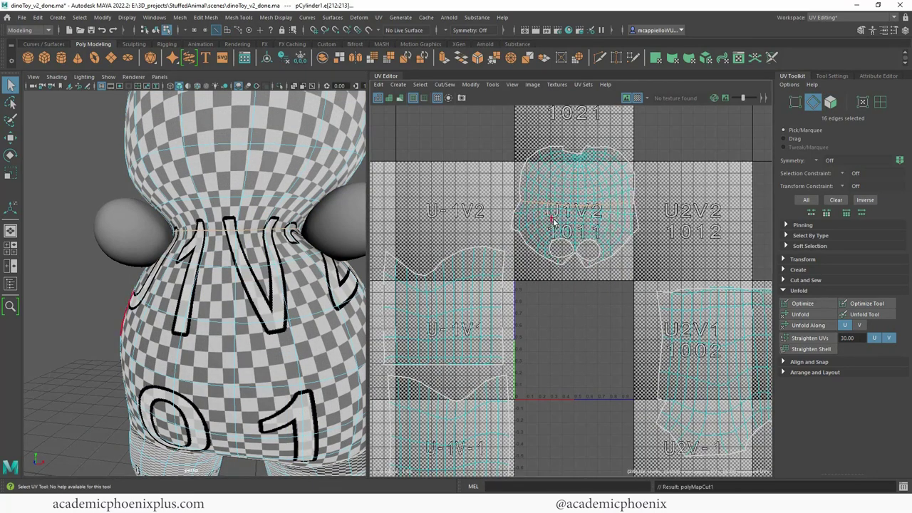
Step: Unfold the head's UV shell and move it up into tile U1V3, clear of the torso shell
{"action": "middle_click_drag", "start_coordinate": [583, 205], "coordinate": [561, 259], "text": "alt"}
{"action": "right_click_drag", "start_coordinate": [575, 229], "coordinate": [575, 253]}
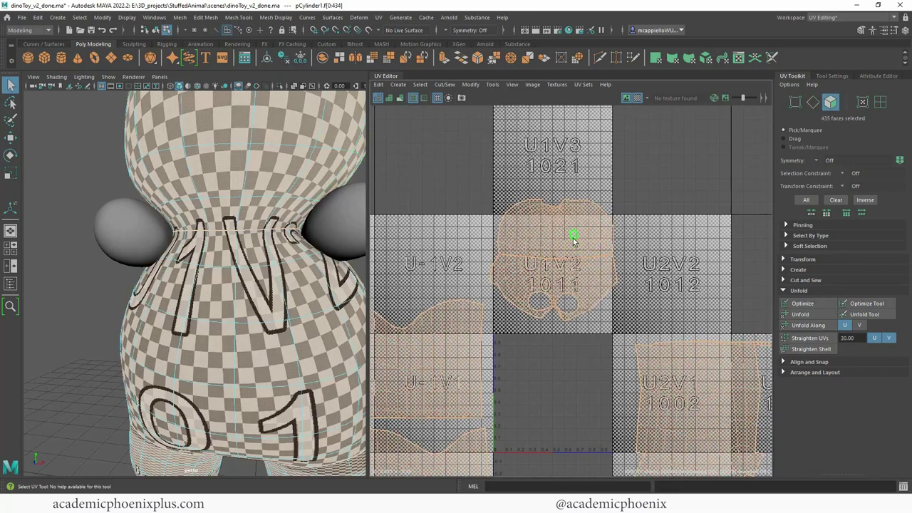
{"action": "left_click", "coordinate": [573, 239]}
{"action": "double_click", "coordinate": [575, 242]}
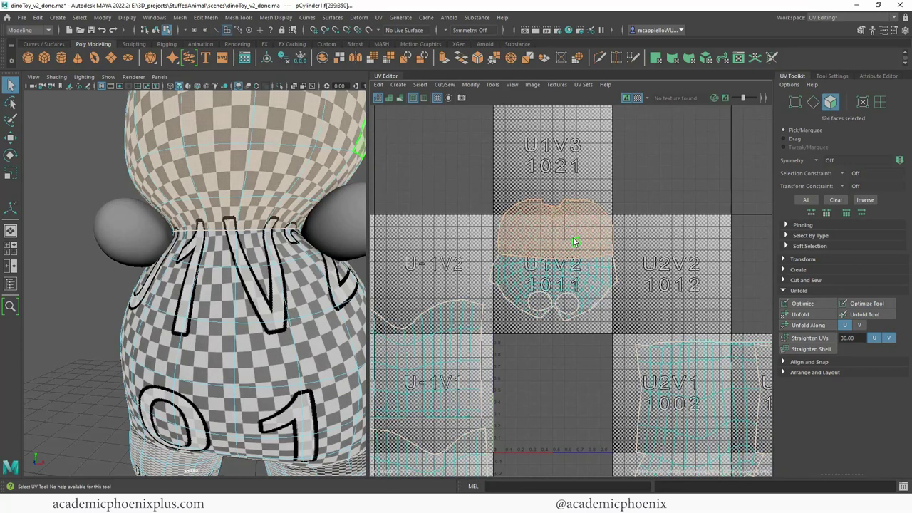
{"action": "left_click", "coordinate": [810, 313]}
{"action": "key", "text": "w"}
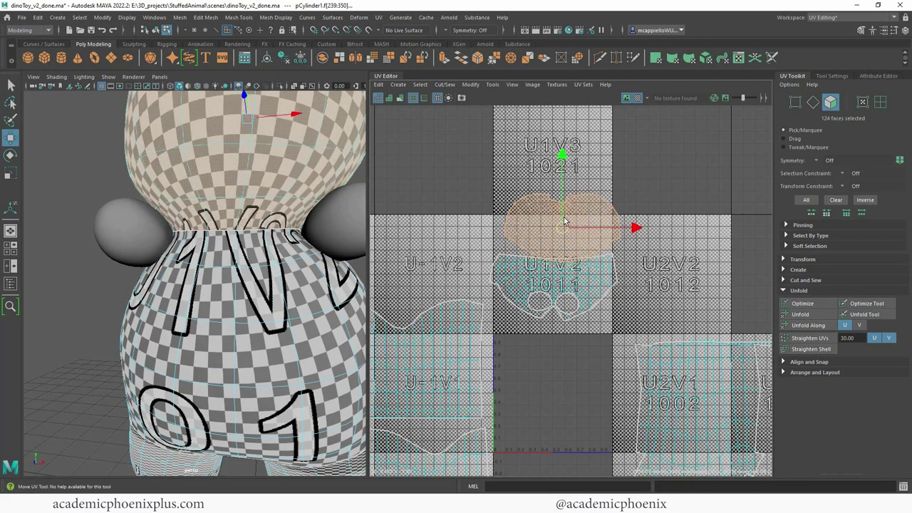
{"action": "left_click_drag", "start_coordinate": [565, 221], "coordinate": [558, 154]}
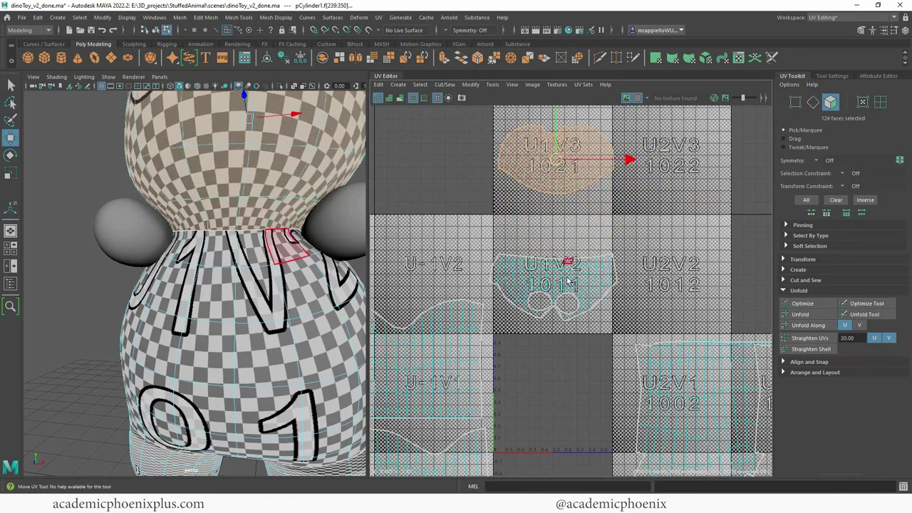
Step: Unfold the torso's UV shell and check its checker pattern from the front and side
{"action": "double_click", "coordinate": [579, 285]}
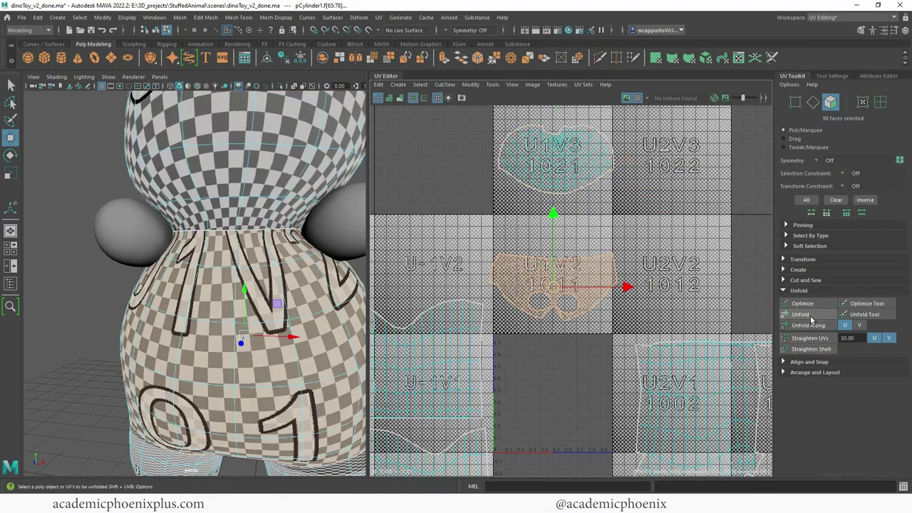
{"action": "left_click", "coordinate": [800, 314]}
{"action": "scroll", "coordinate": [312, 273], "scroll_direction": "down", "scroll_amount": 4}
{"action": "middle_click_drag", "start_coordinate": [312, 273], "coordinate": [308, 290], "text": "alt"}
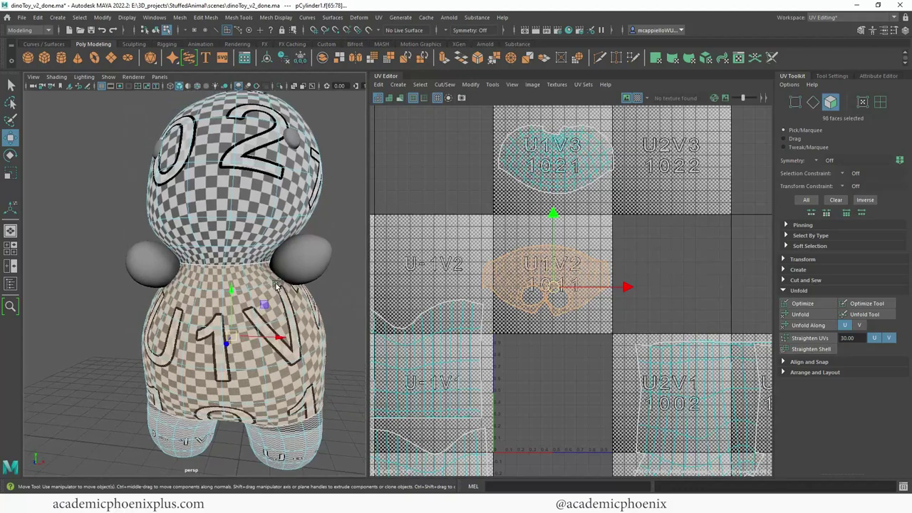
{"action": "left_click_drag", "start_coordinate": [281, 283], "coordinate": [314, 306], "text": "alt"}
{"action": "scroll", "coordinate": [315, 298], "scroll_direction": "up", "scroll_amount": 3}
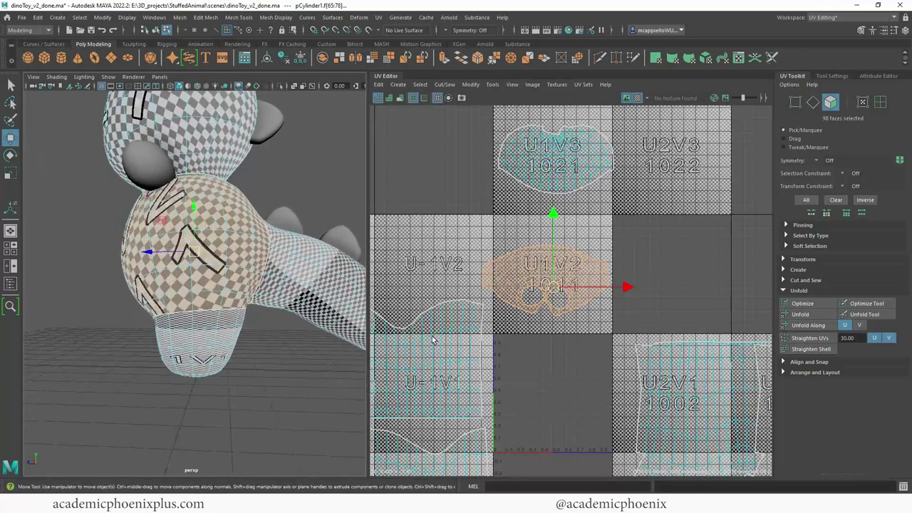
Step: Hide the checker map, select the upper leg shell in tile U-1V1 and unfold it
{"action": "scroll", "coordinate": [556, 370], "scroll_direction": "down", "scroll_amount": 1}
{"action": "middle_click_drag", "start_coordinate": [515, 357], "coordinate": [509, 270], "text": "alt"}
{"action": "left_click", "coordinate": [439, 312]}
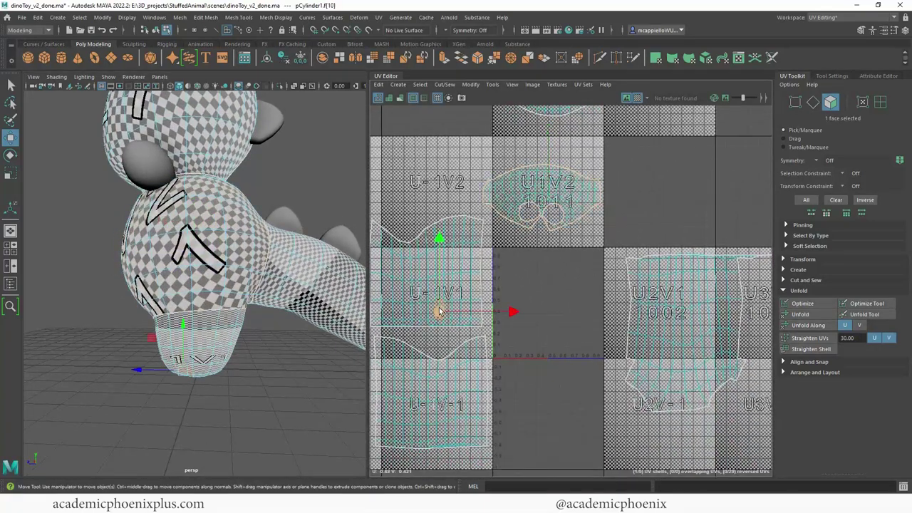
{"action": "left_click", "coordinate": [639, 98]}
{"action": "middle_click_drag", "start_coordinate": [525, 249], "coordinate": [570, 234], "text": "alt"}
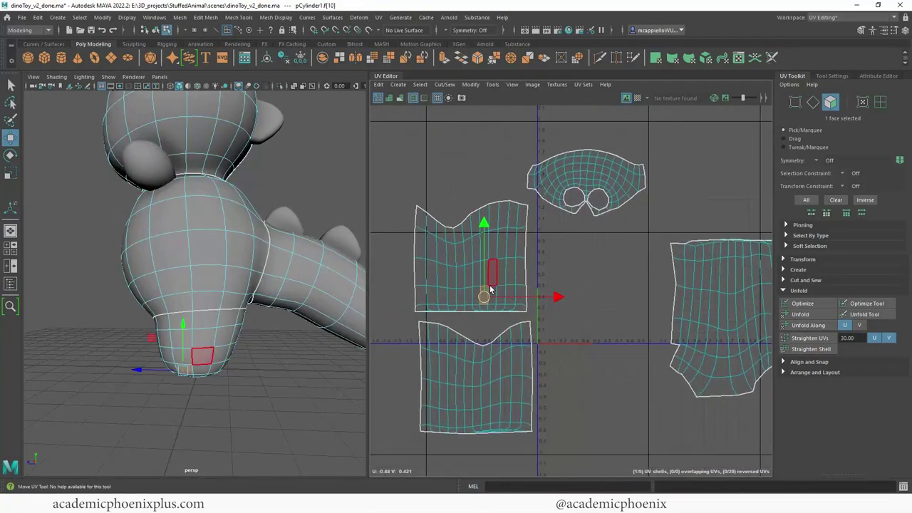
{"action": "left_click", "coordinate": [509, 267]}
{"action": "double_click", "coordinate": [509, 268]}
{"action": "left_click", "coordinate": [800, 314]}
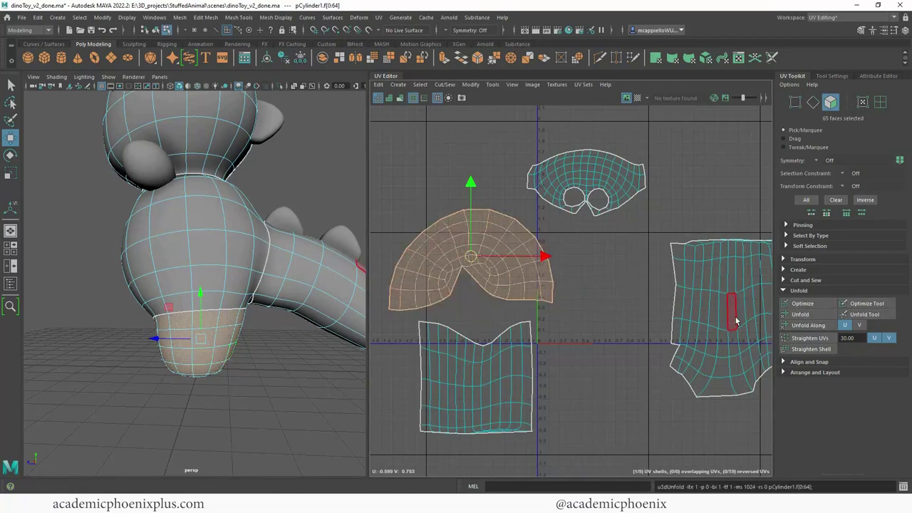
Step: Show the checker map and examine the unfolded leg's seam and distortion from the front and underneath
{"action": "left_click", "coordinate": [636, 97]}
{"action": "left_click_drag", "start_coordinate": [228, 323], "coordinate": [283, 347], "text": "alt"}
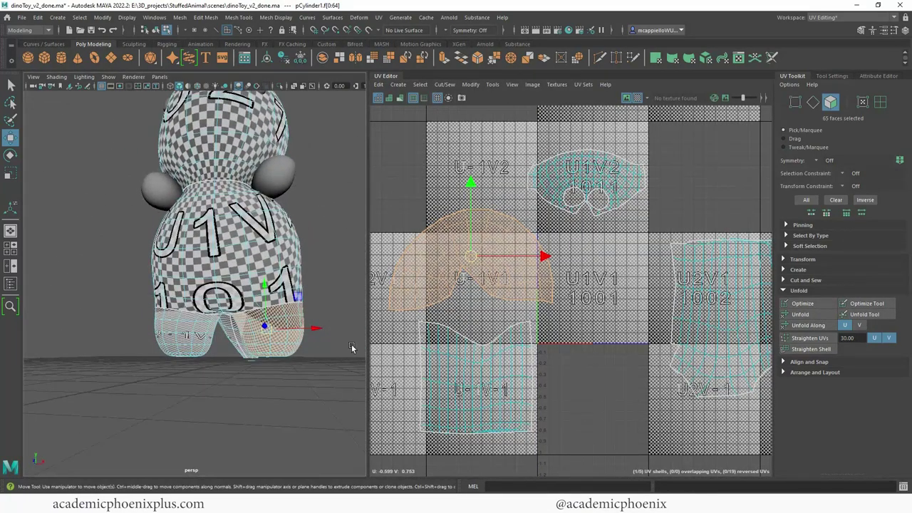
{"action": "left_click_drag", "start_coordinate": [351, 348], "coordinate": [387, 342], "text": "alt"}
{"action": "right_click_drag", "start_coordinate": [219, 363], "coordinate": [331, 349], "text": "alt"}
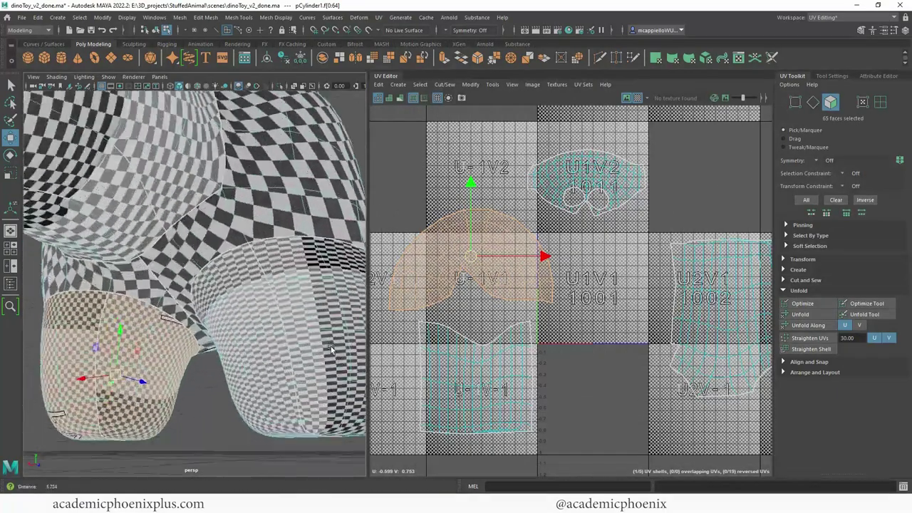
{"action": "middle_click_drag", "start_coordinate": [214, 362], "coordinate": [316, 321], "text": "alt"}
{"action": "left_click_drag", "start_coordinate": [316, 321], "coordinate": [300, 305], "text": "alt"}
Step: Select the edges running down the inner side of the leg to the seam under the foot and cut the UVs along them
{"action": "right_click_drag", "start_coordinate": [300, 303], "coordinate": [299, 216]}
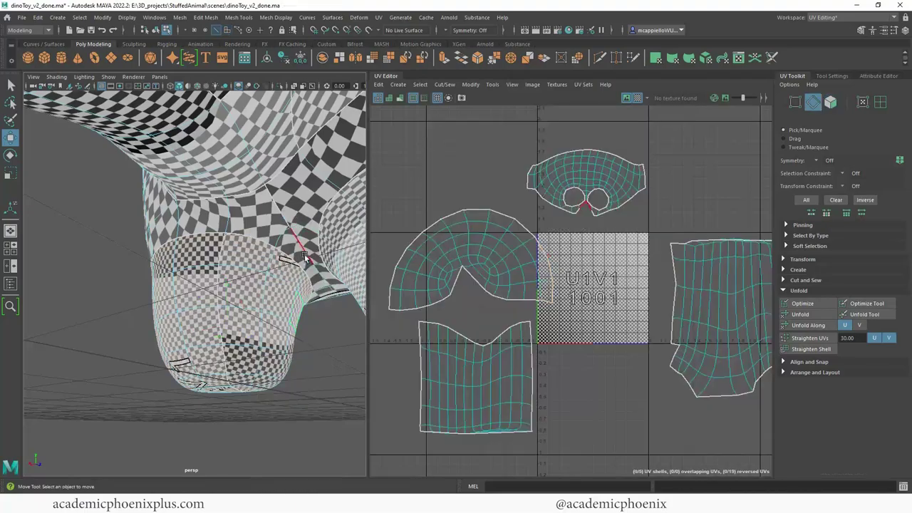
{"action": "left_click", "coordinate": [300, 281]}
{"action": "left_click_drag", "start_coordinate": [268, 385], "coordinate": [248, 360], "text": "alt"}
{"action": "right_click_drag", "start_coordinate": [428, 274], "coordinate": [716, 288], "text": "alt"}
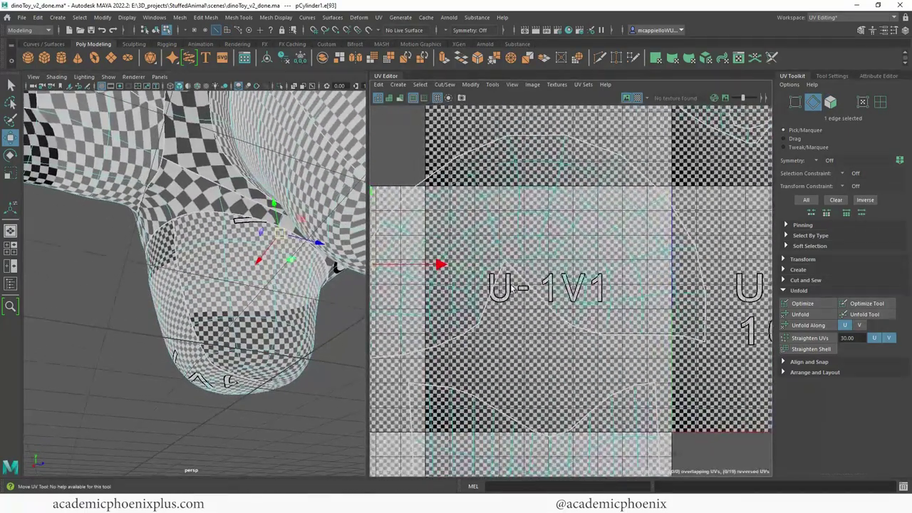
{"action": "middle_click_drag", "start_coordinate": [521, 286], "coordinate": [604, 285], "text": "alt"}
{"action": "left_click", "coordinate": [637, 99]}
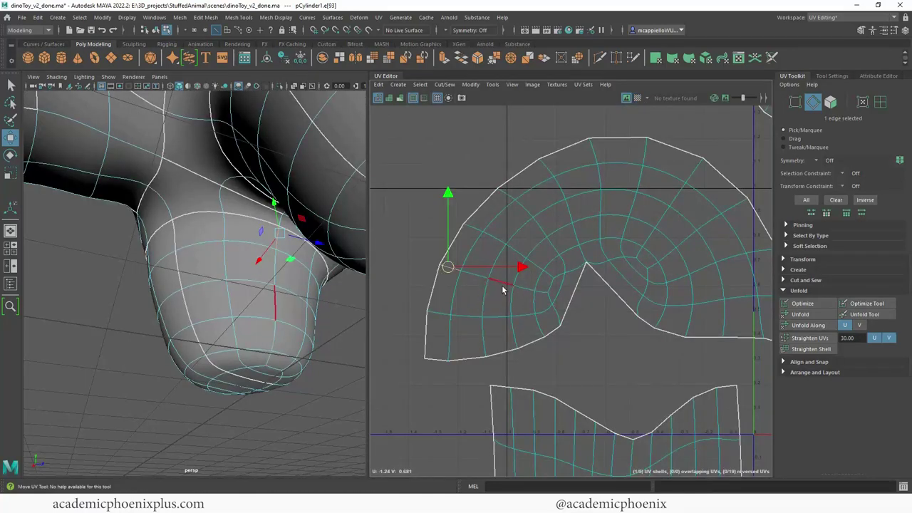
{"action": "left_click", "coordinate": [478, 277], "text": "shift"}
{"action": "left_click", "coordinate": [505, 282], "text": "shift"}
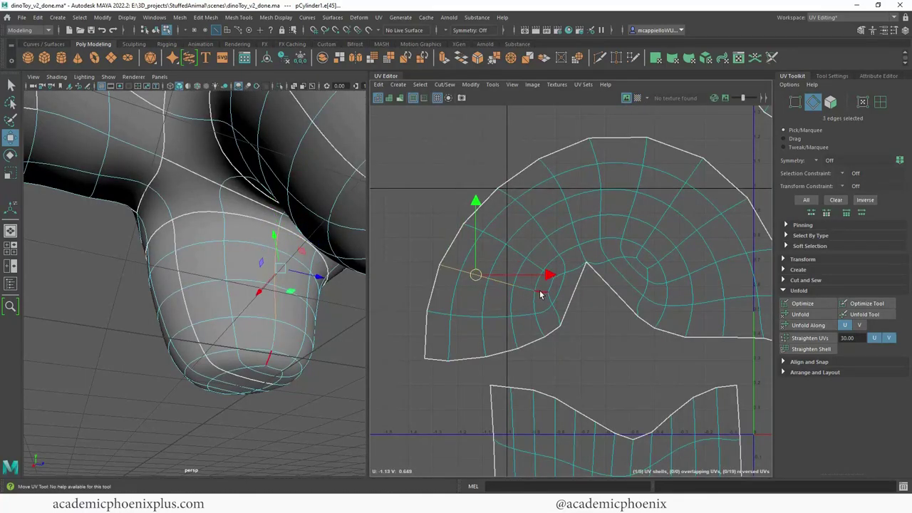
{"action": "left_click", "coordinate": [540, 290], "text": "shift"}
{"action": "left_click_drag", "start_coordinate": [313, 363], "coordinate": [269, 312], "text": "alt"}
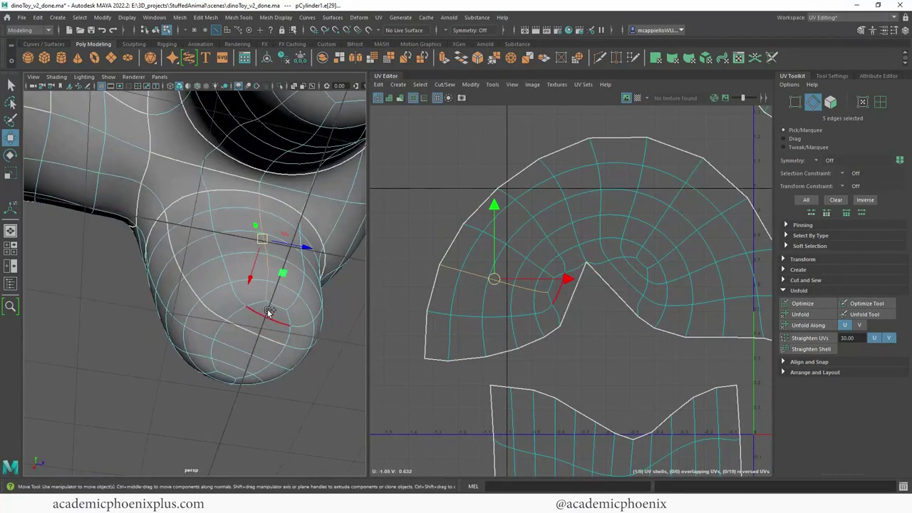
{"action": "left_click", "coordinate": [259, 306], "text": "shift"}
{"action": "left_click", "coordinate": [238, 313], "text": "shift"}
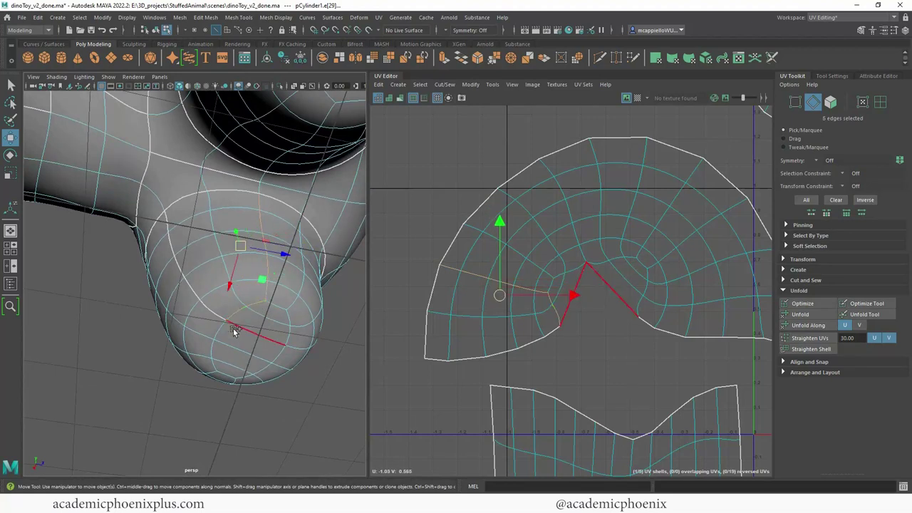
{"action": "right_click", "coordinate": [552, 273], "text": "shift"}
{"action": "left_click", "coordinate": [520, 281]}
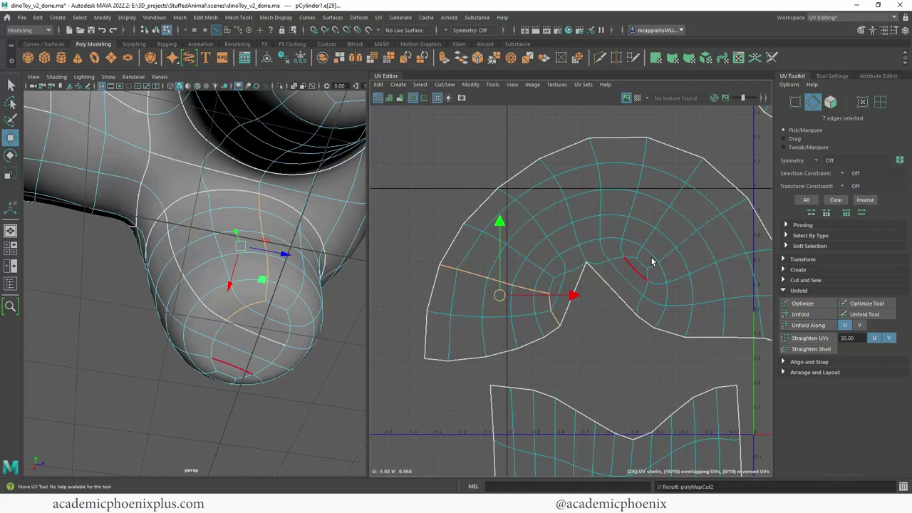
Step: Show the cut and sew tools, select the leg's original side seam edges and stitch the shell together along them
{"action": "left_click", "coordinate": [785, 260]}
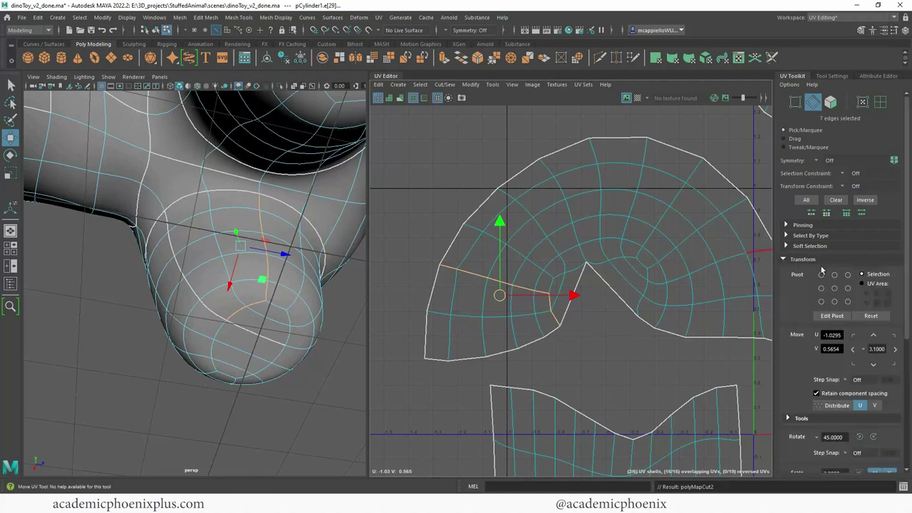
{"action": "left_click", "coordinate": [784, 259]}
{"action": "left_click", "coordinate": [783, 281]}
{"action": "right_click_drag", "start_coordinate": [684, 304], "coordinate": [589, 278], "text": "alt"}
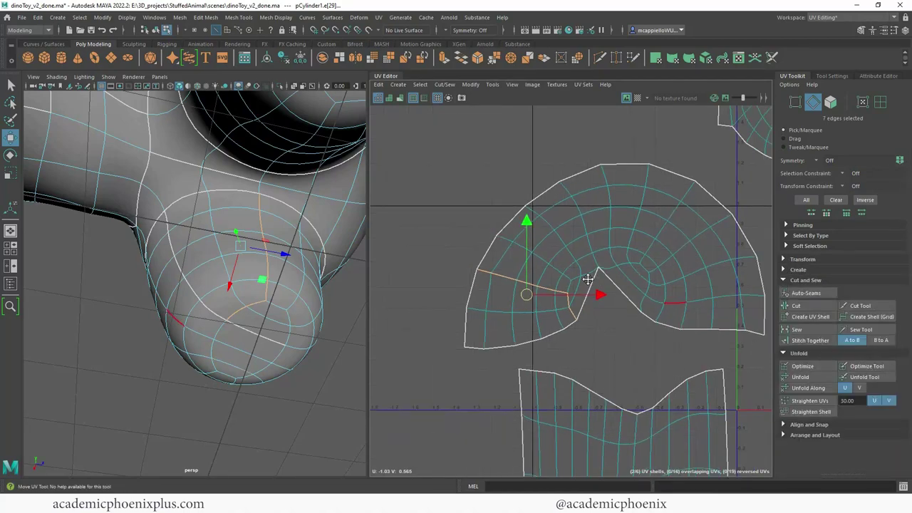
{"action": "middle_click_drag", "start_coordinate": [588, 278], "coordinate": [558, 269], "text": "alt"}
{"action": "right_click_drag", "start_coordinate": [558, 269], "coordinate": [543, 280], "text": "alt"}
{"action": "left_click", "coordinate": [645, 297]}
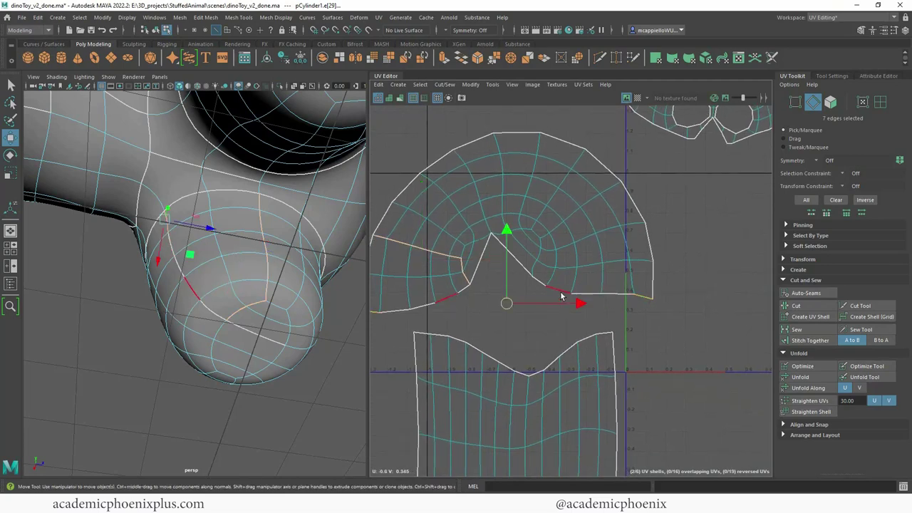
{"action": "double_click", "coordinate": [537, 280], "text": "shift"}
{"action": "right_click", "coordinate": [605, 272], "text": "shift"}
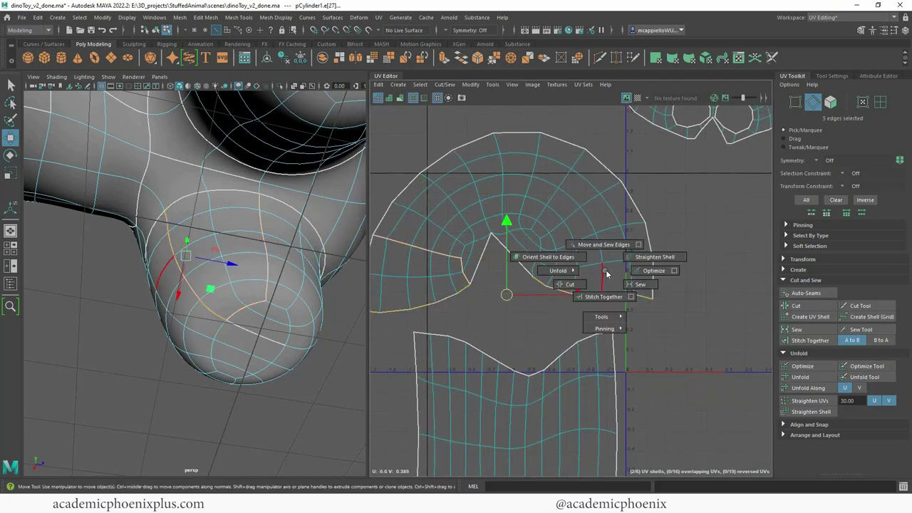
{"action": "left_click", "coordinate": [605, 296]}
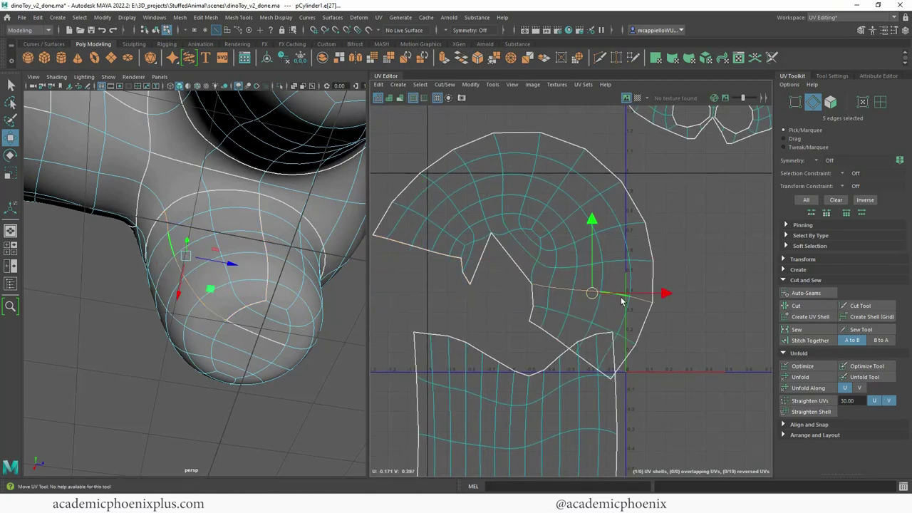
Step: Sew the open seam edge across the bottom of the foot and unfold the leg's UV shell
{"action": "left_click", "coordinate": [514, 263]}
{"action": "right_click", "coordinate": [519, 264], "text": "shift"}
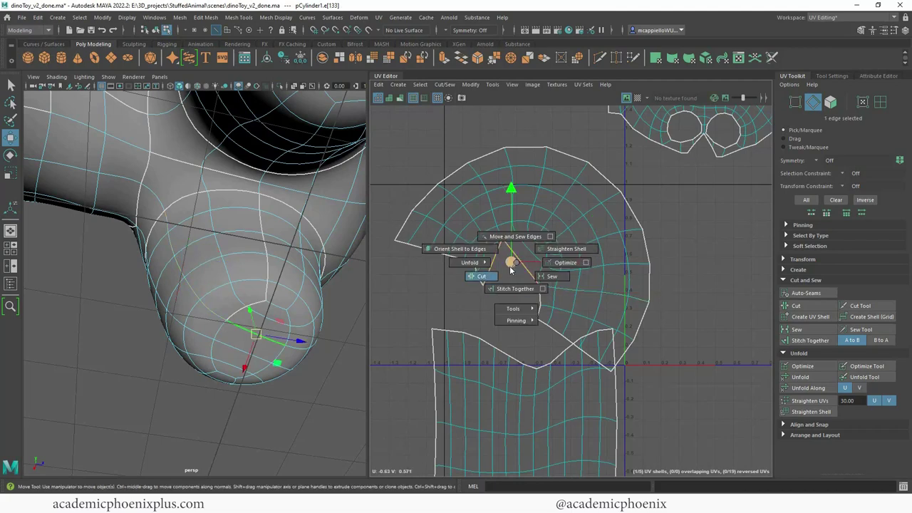
{"action": "left_click", "coordinate": [510, 270]}
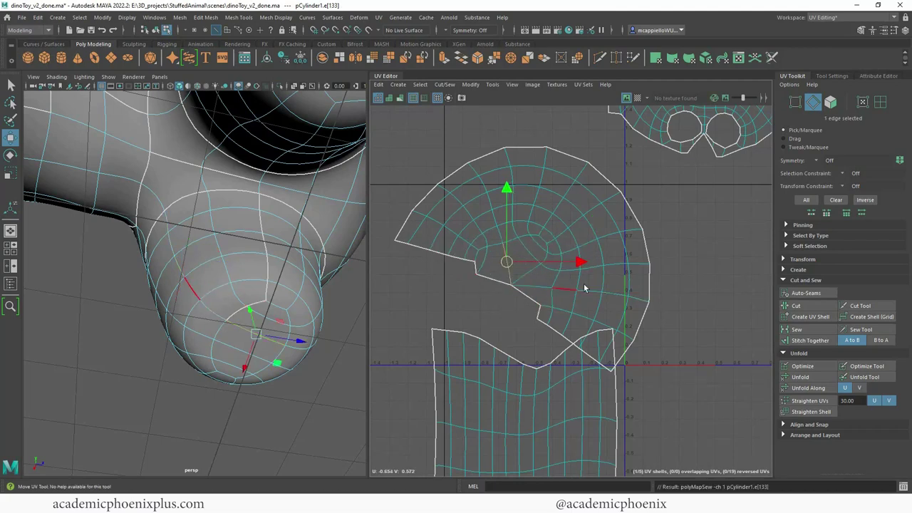
{"action": "right_click_drag", "start_coordinate": [614, 267], "coordinate": [613, 289]}
{"action": "left_click", "coordinate": [618, 279]}
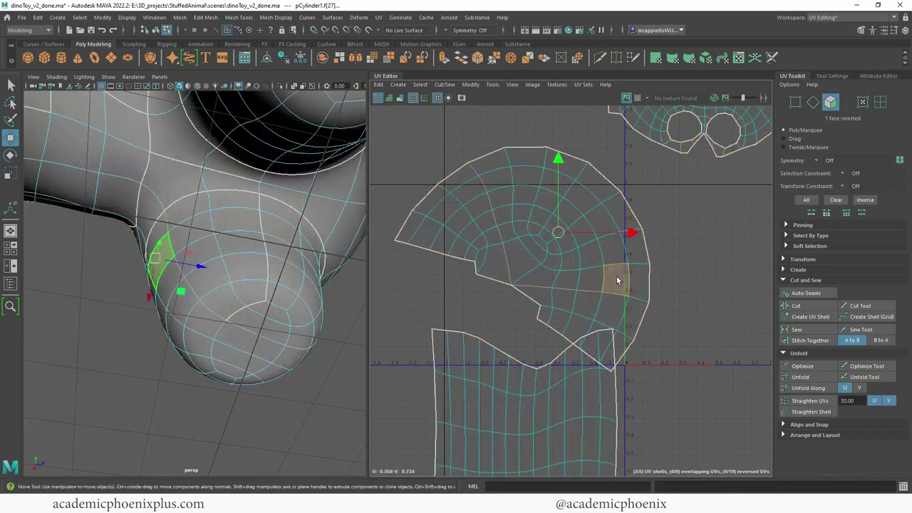
{"action": "double_click", "coordinate": [621, 280]}
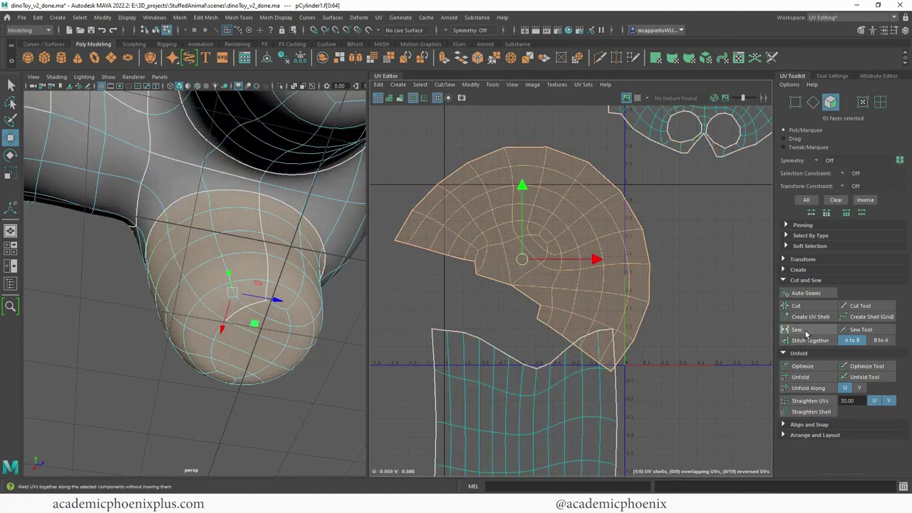
{"action": "left_click", "coordinate": [800, 377]}
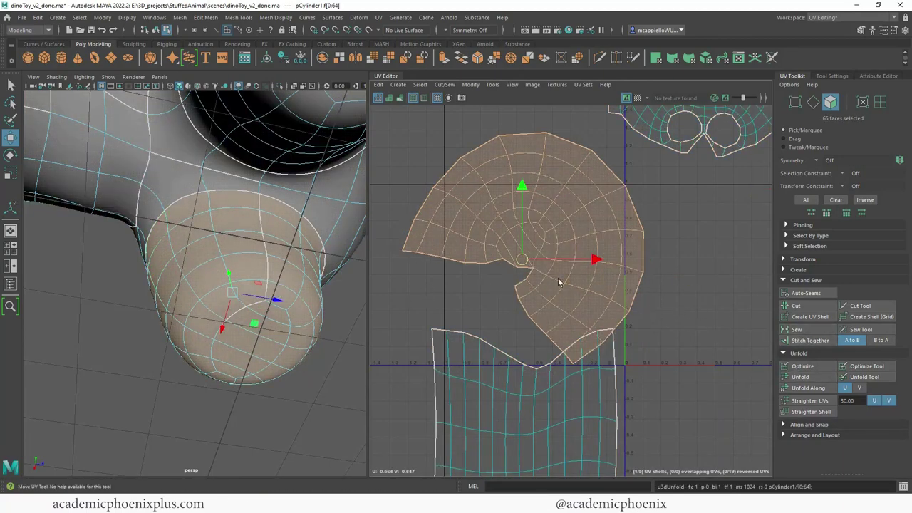
Step: Sew the two remaining notch edges under the foot and unfold the whole leg shell again
{"action": "right_click_drag", "start_coordinate": [559, 283], "coordinate": [554, 253]}
{"action": "left_click", "coordinate": [522, 279]}
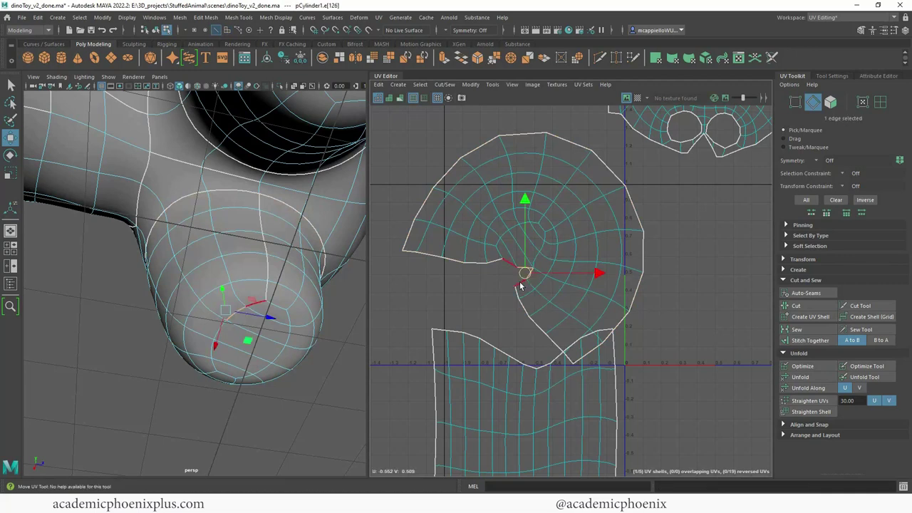
{"action": "left_click", "coordinate": [519, 283], "text": "shift"}
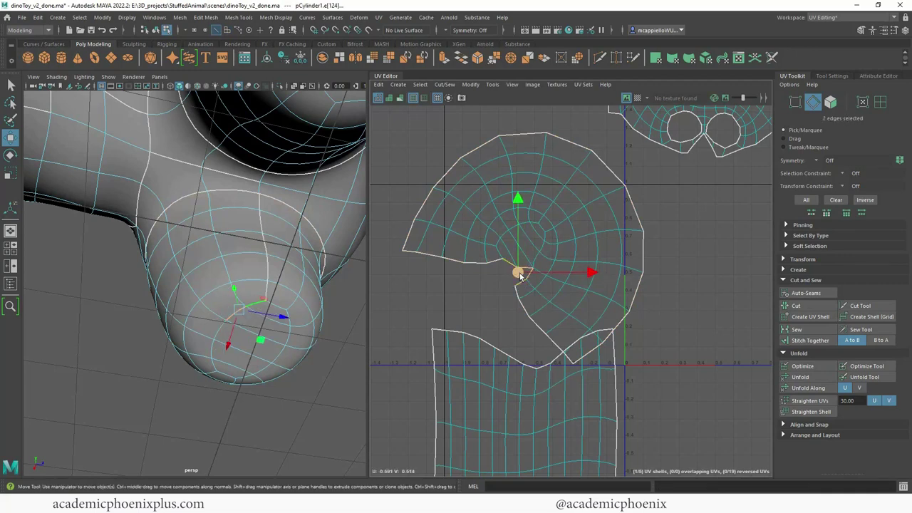
{"action": "left_click", "coordinate": [826, 330]}
{"action": "right_click_drag", "start_coordinate": [613, 227], "coordinate": [614, 251]}
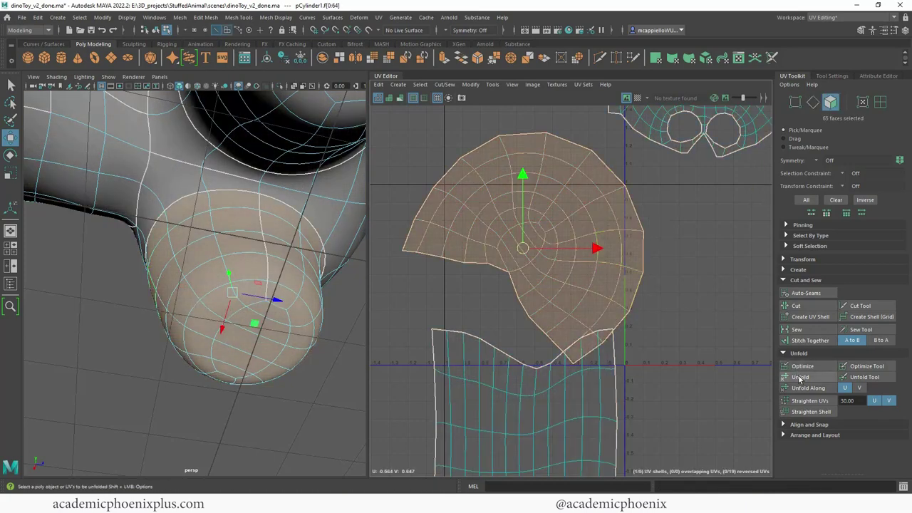
{"action": "left_click", "coordinate": [800, 377]}
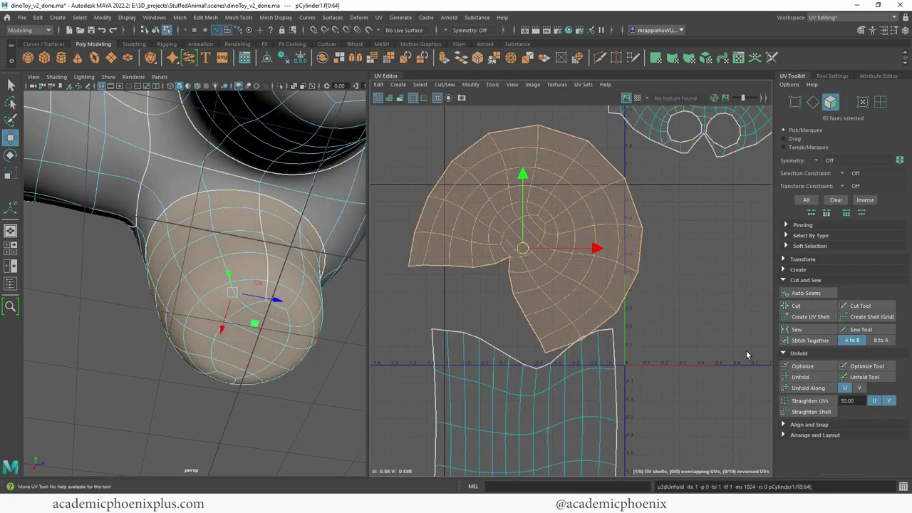
Step: Show the checker map and examine the re-unfolded leg from underneath and the front
{"action": "left_click", "coordinate": [189, 364]}
{"action": "left_click_drag", "start_coordinate": [246, 373], "coordinate": [312, 369], "text": "alt"}
{"action": "left_click", "coordinate": [637, 98]}
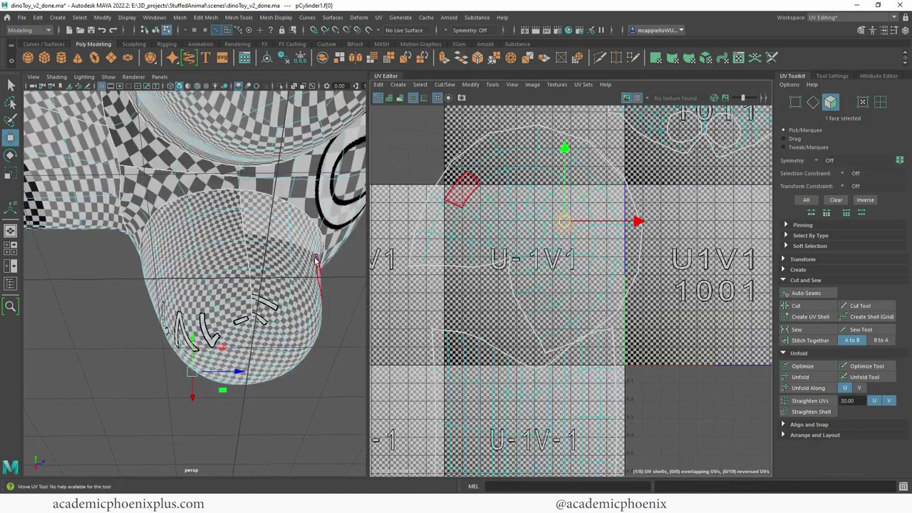
{"action": "scroll", "coordinate": [315, 260], "scroll_direction": "down", "scroll_amount": 3}
{"action": "left_click_drag", "start_coordinate": [310, 265], "coordinate": [187, 236], "text": "alt"}
Step: Select the other leg's UV shell and examine its checker distortion around the leg and under the foot
{"action": "middle_click_drag", "start_coordinate": [592, 308], "coordinate": [622, 243], "text": "alt"}
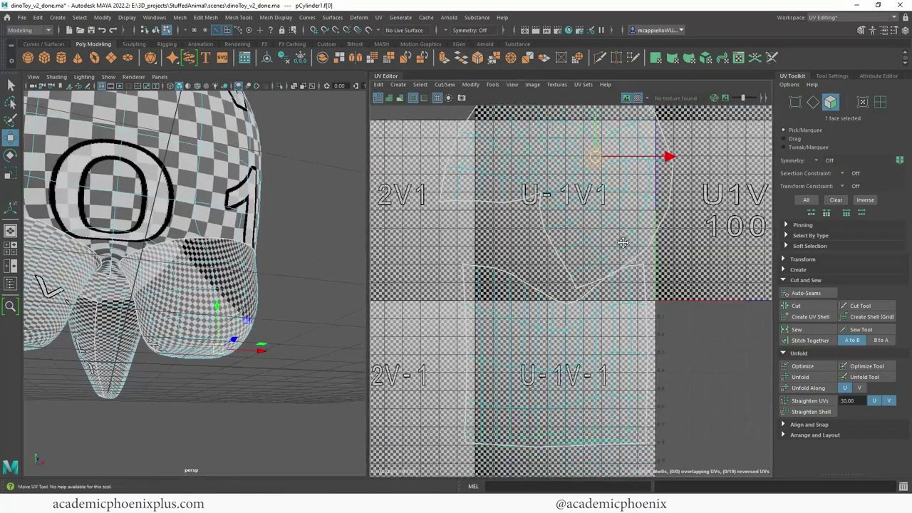
{"action": "scroll", "coordinate": [623, 243], "scroll_direction": "down", "scroll_amount": 2}
{"action": "double_click", "coordinate": [561, 318]}
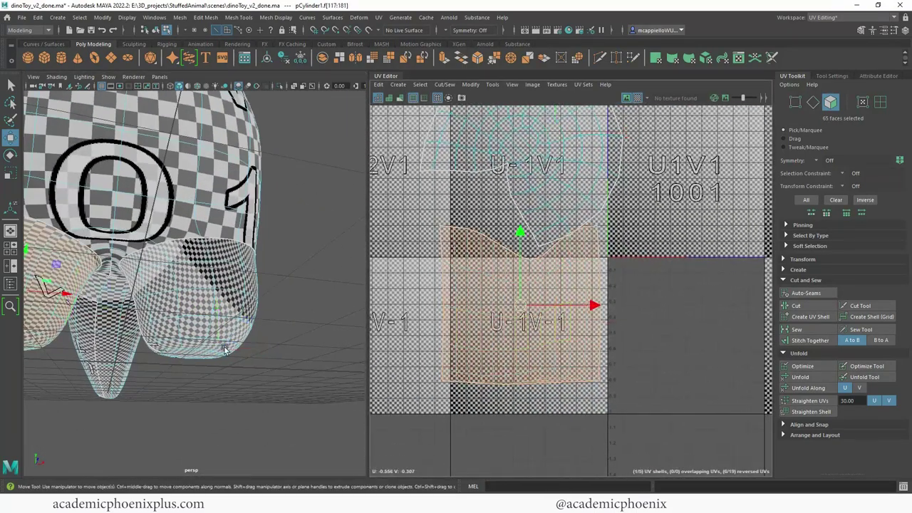
{"action": "left_click_drag", "start_coordinate": [299, 320], "coordinate": [259, 330], "text": "alt"}
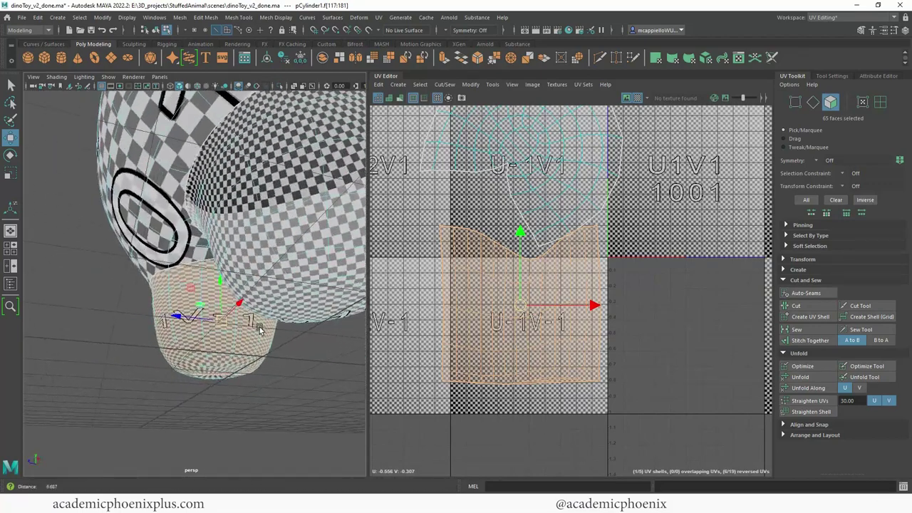
{"action": "right_click_drag", "start_coordinate": [259, 330], "coordinate": [287, 332], "text": "alt"}
{"action": "left_click_drag", "start_coordinate": [305, 334], "coordinate": [288, 310], "text": "alt"}
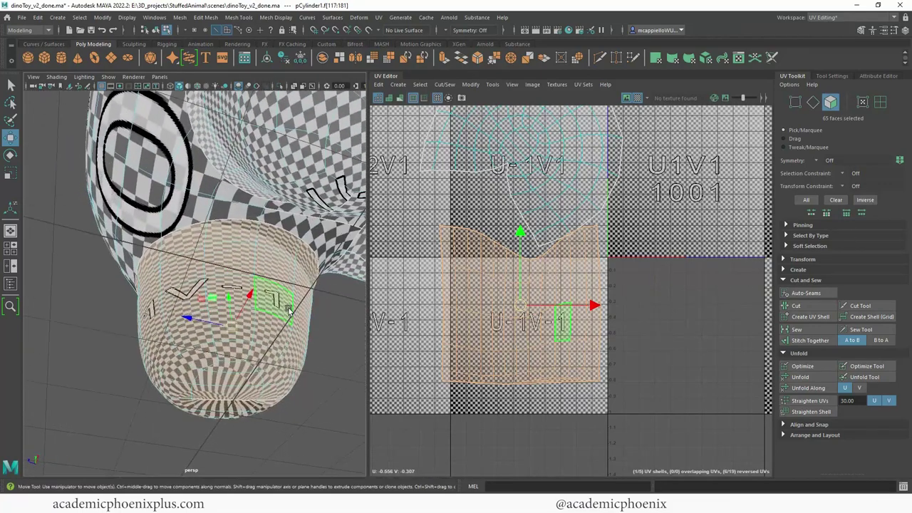
Step: Select the edges running down the hidden inner side of the other leg and under its foot, and cut them
{"action": "right_click_drag", "start_coordinate": [260, 233], "coordinate": [249, 212]}
{"action": "left_click", "coordinate": [257, 229]}
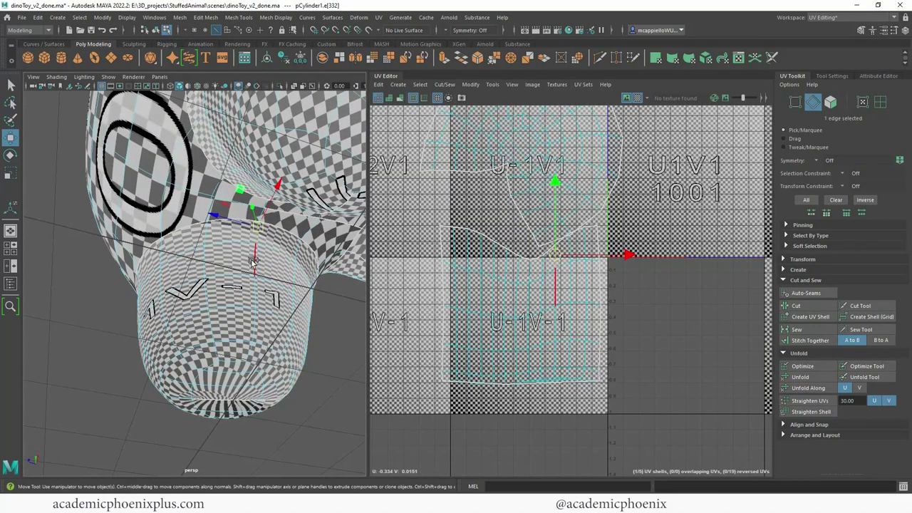
{"action": "left_click", "coordinate": [253, 263], "text": "shift"}
{"action": "left_click", "coordinate": [255, 294], "text": "shift"}
{"action": "left_click", "coordinate": [253, 324], "text": "shift"}
{"action": "left_click", "coordinate": [250, 351], "text": "shift"}
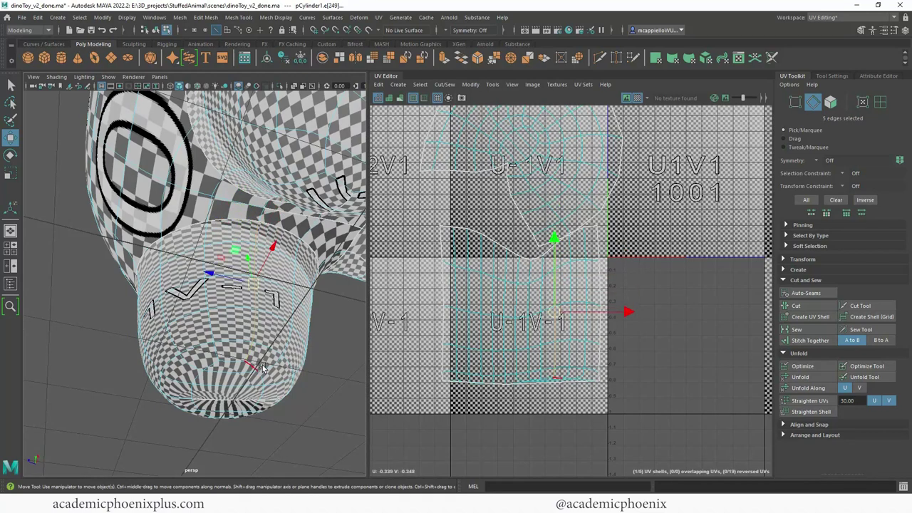
{"action": "left_click_drag", "start_coordinate": [263, 368], "coordinate": [263, 347], "text": "alt"}
{"action": "left_click", "coordinate": [257, 341], "text": "shift"}
{"action": "left_click", "coordinate": [268, 350], "text": "shift"}
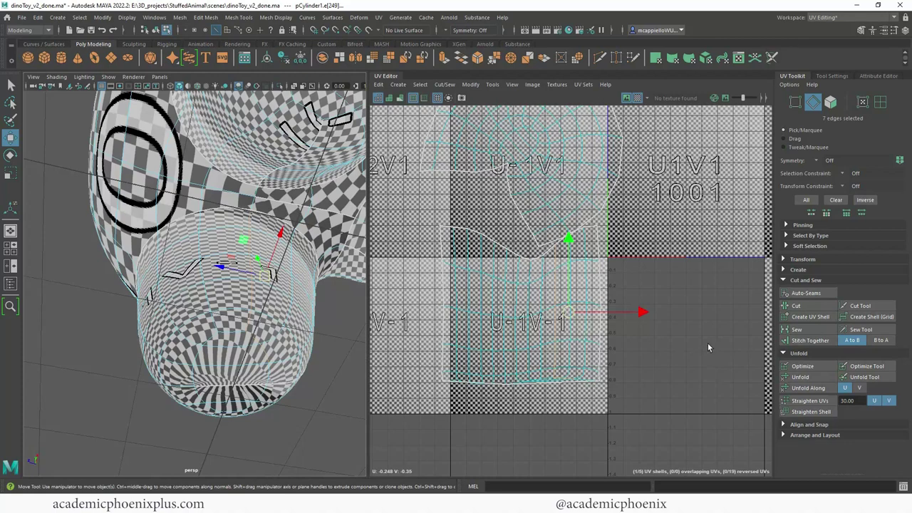
{"action": "right_click", "coordinate": [525, 325], "text": "shift"}
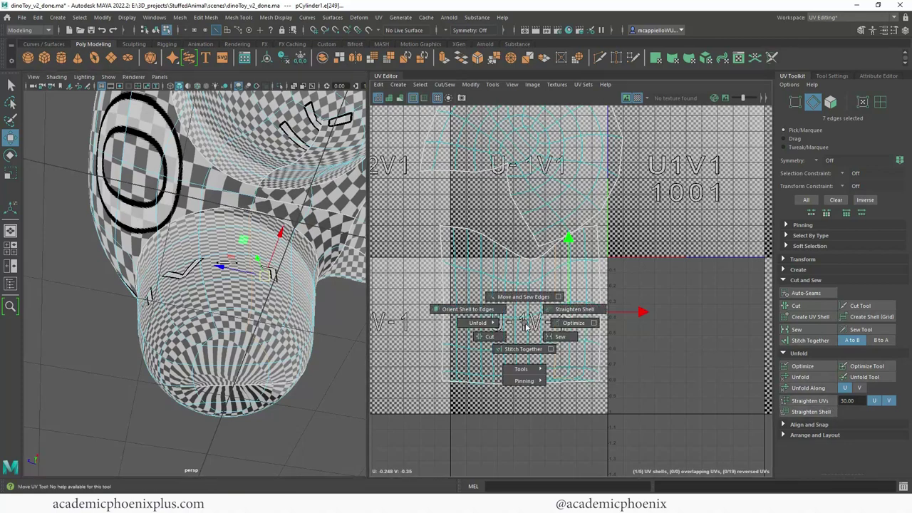
{"action": "left_click", "coordinate": [524, 349]}
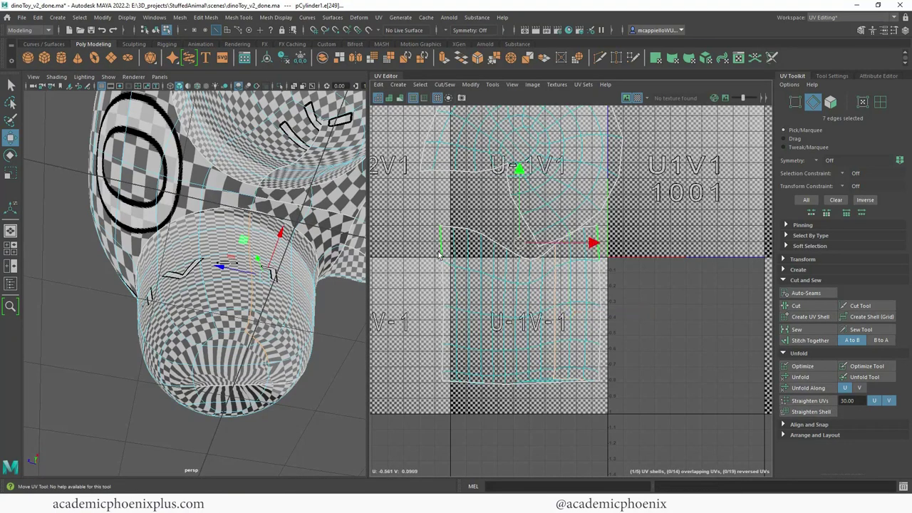
Step: Select the leg's original side seam edges on the shell's outer border and hide the checker map
{"action": "left_click", "coordinate": [441, 362]}
{"action": "double_click", "coordinate": [440, 377], "text": "shift"}
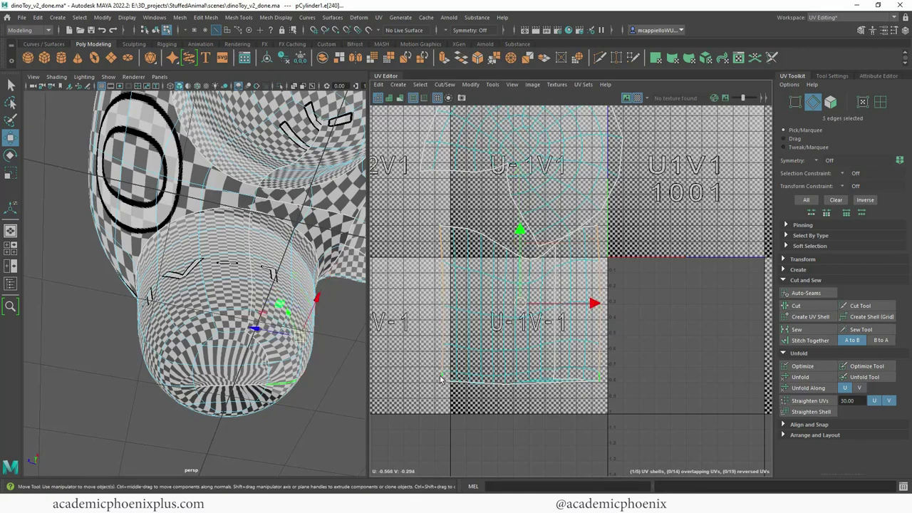
{"action": "left_click", "coordinate": [638, 99]}
Step: Try to stitch the leg shell together along its original side seam edges
{"action": "right_click", "coordinate": [489, 302], "text": "shift"}
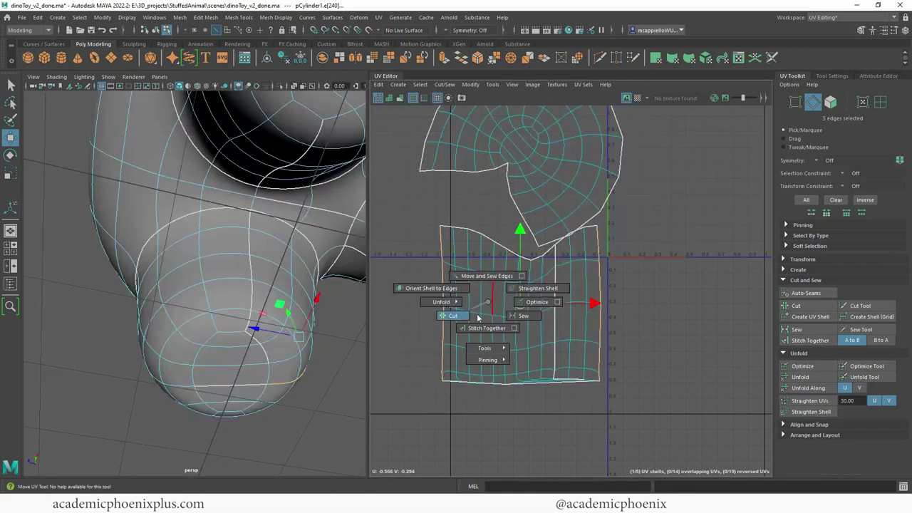
{"action": "left_click", "coordinate": [486, 328]}
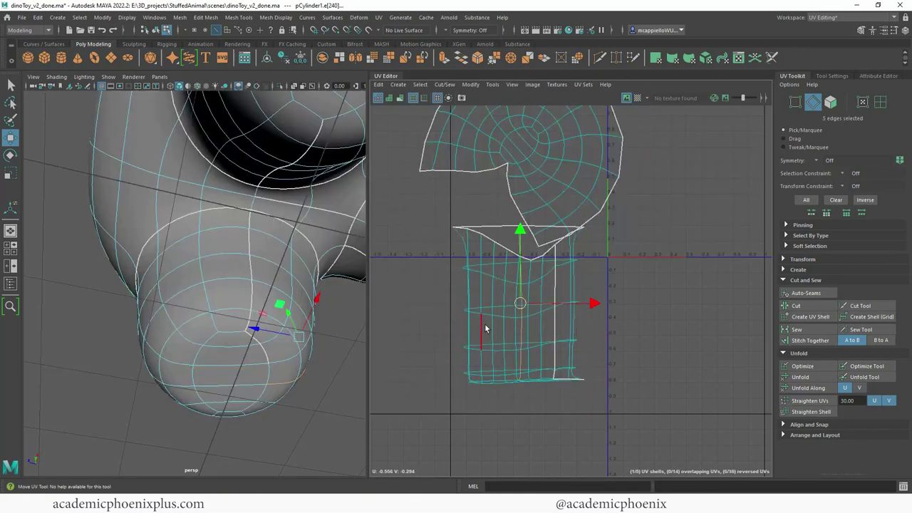
{"action": "left_click", "coordinate": [650, 314]}
{"action": "scroll", "coordinate": [584, 335], "scroll_direction": "up", "scroll_amount": 2}
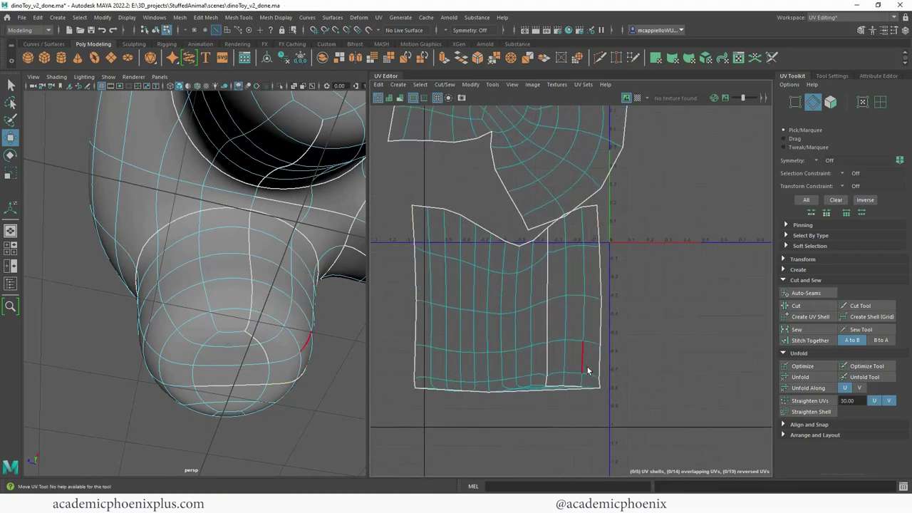
Step: Cut the missing edge under the foot so the narrow strip separates from the rest of the leg shell
{"action": "left_click_drag", "start_coordinate": [335, 365], "coordinate": [199, 378], "text": "alt"}
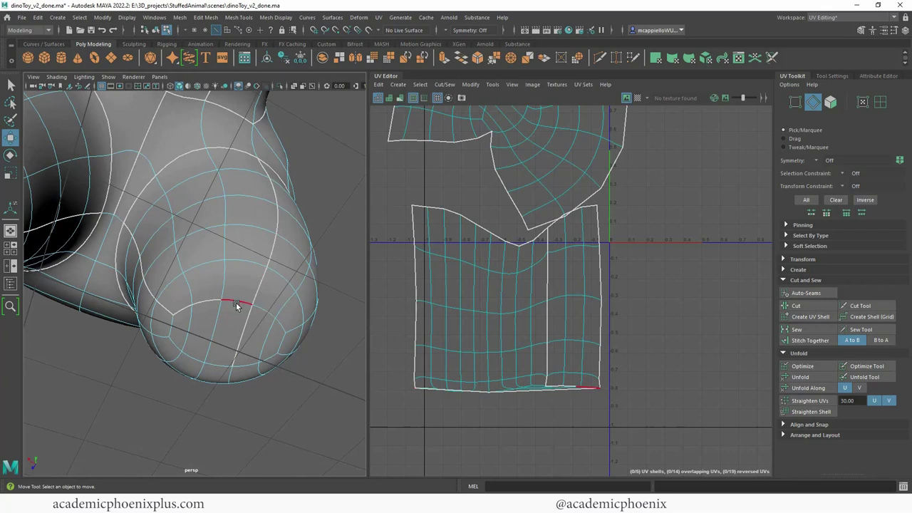
{"action": "left_click", "coordinate": [268, 371]}
{"action": "mouse_move", "coordinate": [576, 343]}
{"action": "right_mouse_down", "text": "shift"}
{"action": "mouse_move", "coordinate": [547, 352]}
{"action": "mouse_move", "coordinate": [559, 347]}
{"action": "right_mouse_up", "text": "shift"}
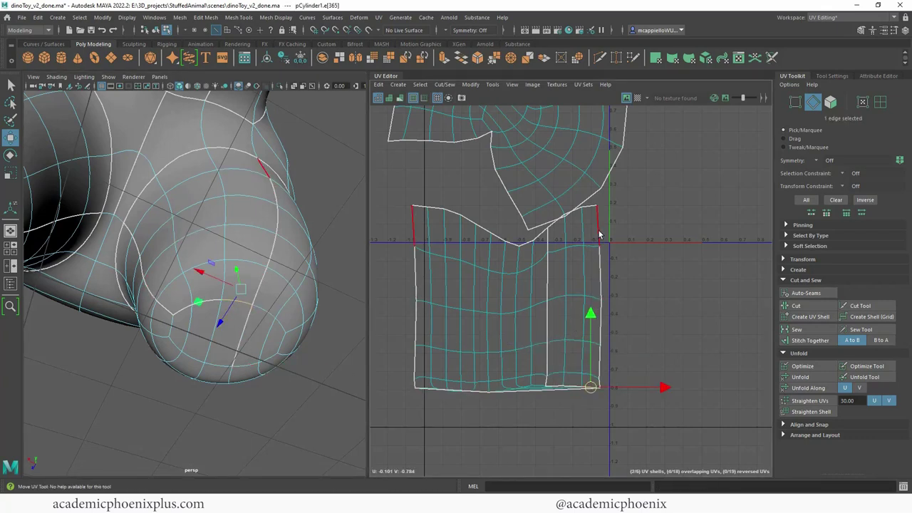
{"action": "left_click", "coordinate": [617, 272]}
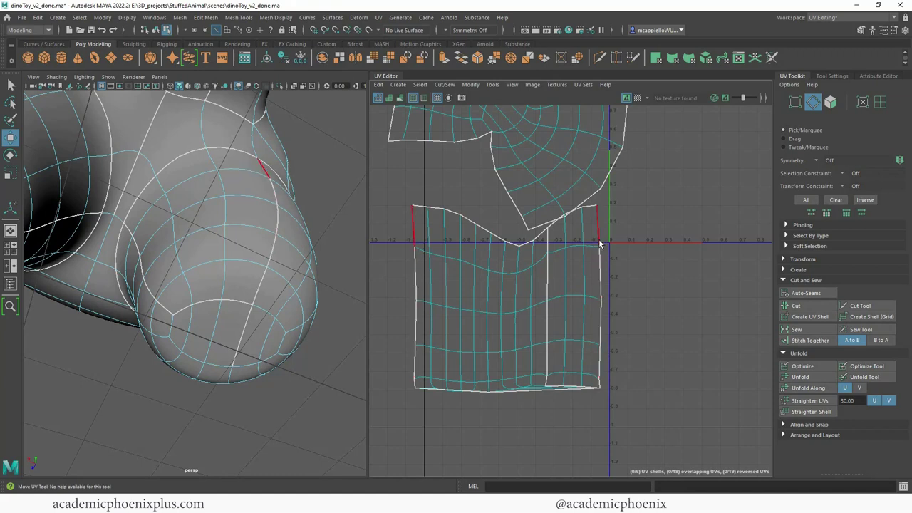
Step: Stitch the two leg pieces together along the original side seam edges and unfold the whole leg shell
{"action": "left_click", "coordinate": [600, 285]}
{"action": "left_click", "coordinate": [602, 329]}
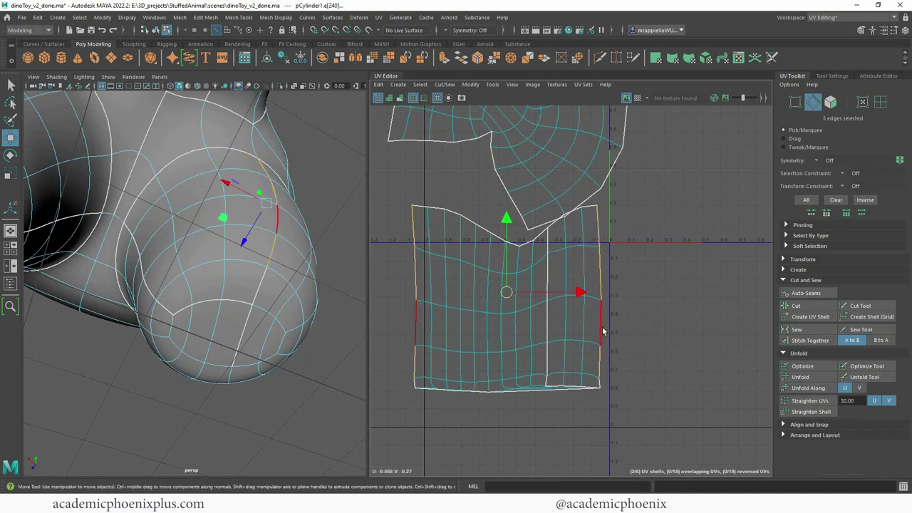
{"action": "right_click_drag", "start_coordinate": [595, 330], "coordinate": [591, 351], "text": "shift"}
{"action": "middle_click_drag", "start_coordinate": [507, 343], "coordinate": [553, 337], "text": "alt"}
{"action": "right_click_drag", "start_coordinate": [551, 336], "coordinate": [551, 361]}
{"action": "left_click", "coordinate": [541, 337]}
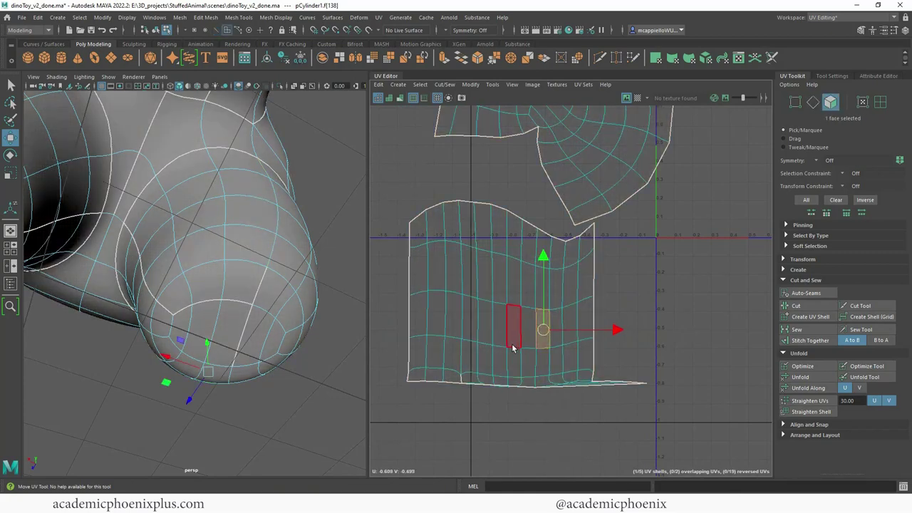
{"action": "double_click", "coordinate": [513, 346]}
{"action": "left_click", "coordinate": [800, 377]}
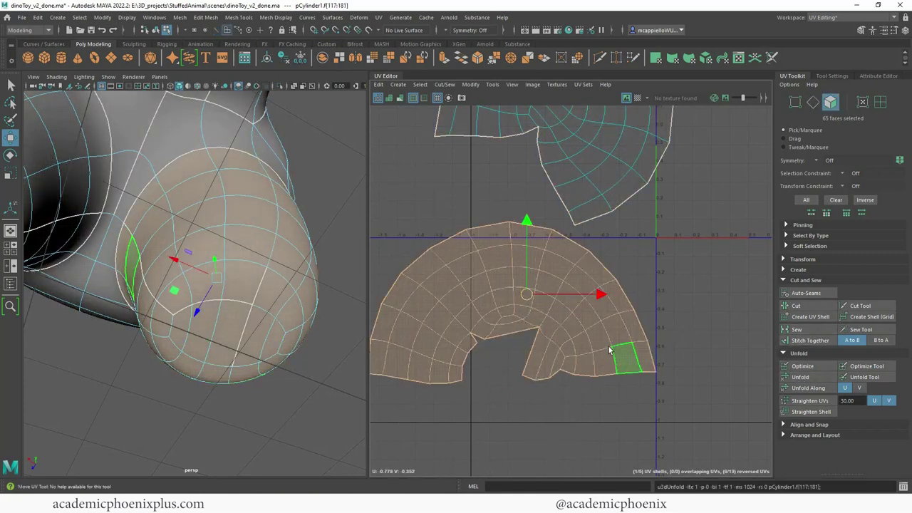
Step: Sew the two open edges of the notch under the foot and unfold the leg shell again
{"action": "right_click_drag", "start_coordinate": [553, 329], "coordinate": [548, 298]}
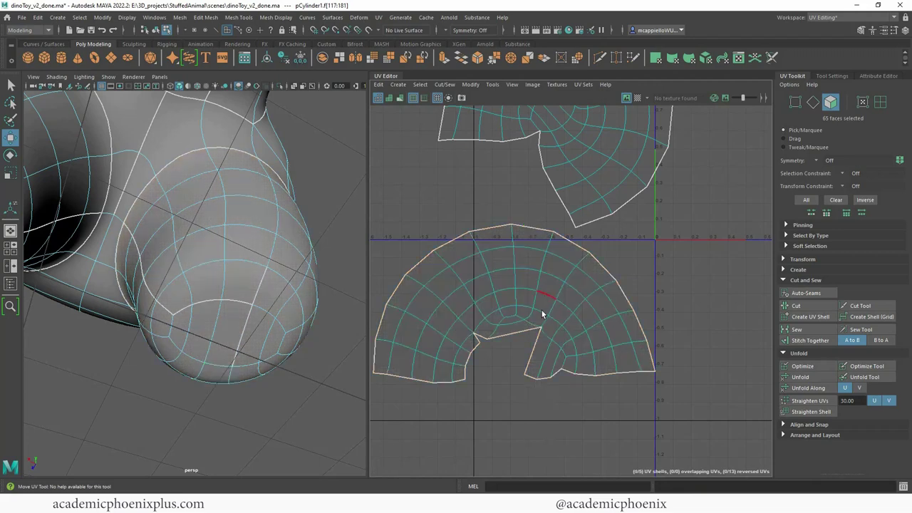
{"action": "left_click", "coordinate": [535, 341]}
{"action": "left_click", "coordinate": [481, 335], "text": "shift"}
{"action": "right_click", "coordinate": [580, 326], "text": "shift"}
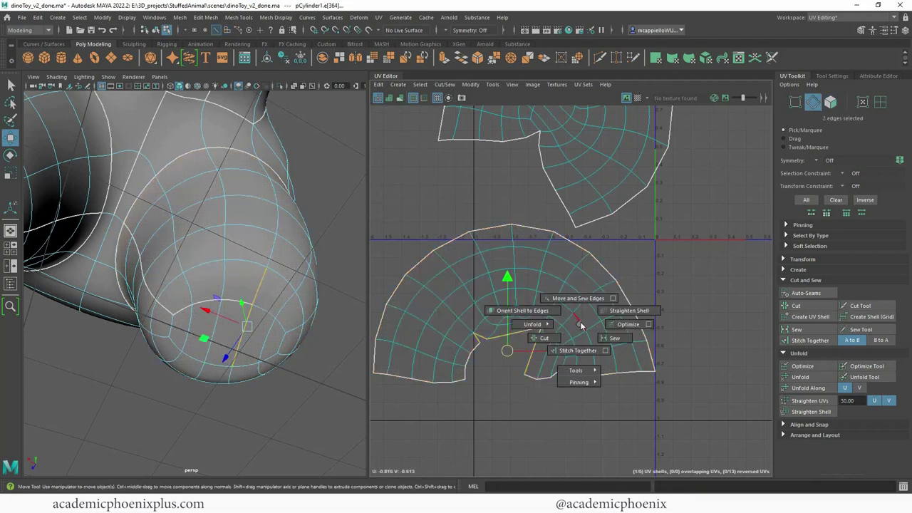
{"action": "left_click", "coordinate": [615, 339]}
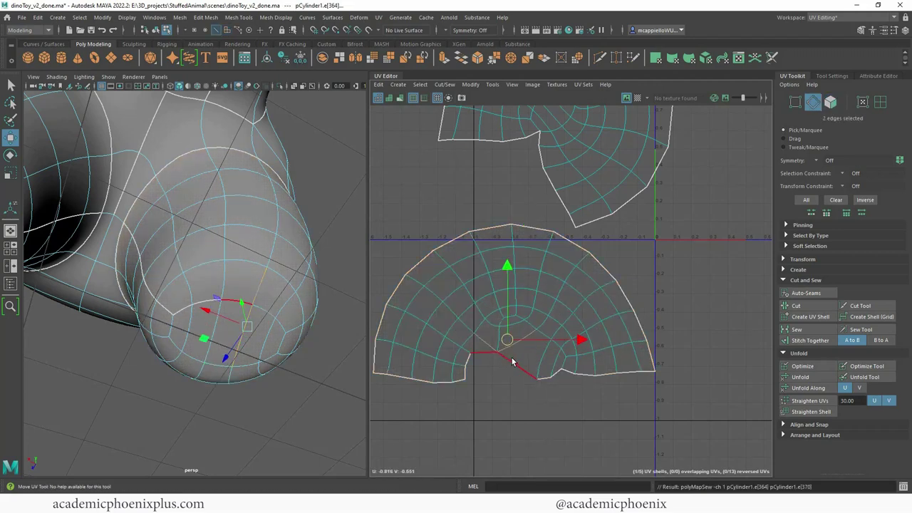
{"action": "left_click", "coordinate": [535, 381]}
{"action": "right_click_drag", "start_coordinate": [605, 332], "coordinate": [604, 355]}
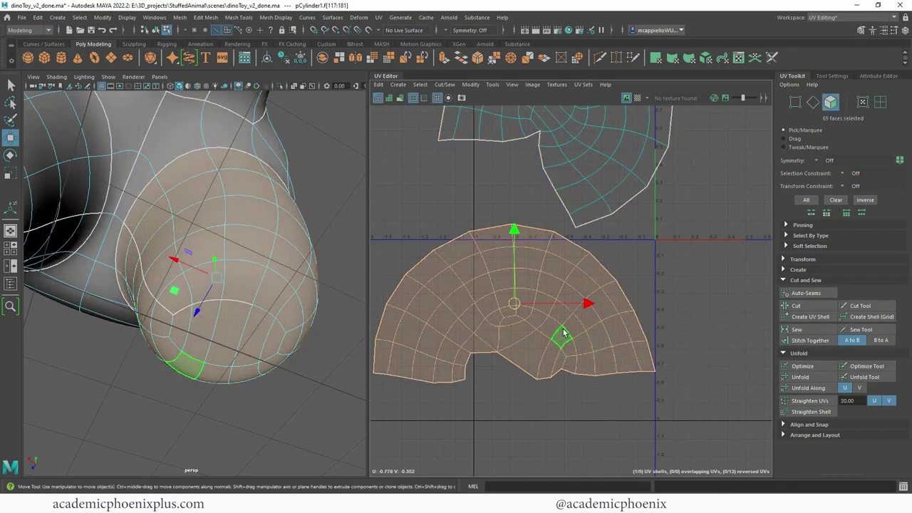
{"action": "right_click", "coordinate": [563, 332], "text": "shift"}
{"action": "mouse_move", "coordinate": [524, 331]}
{"action": "left_click", "coordinate": [464, 330]}
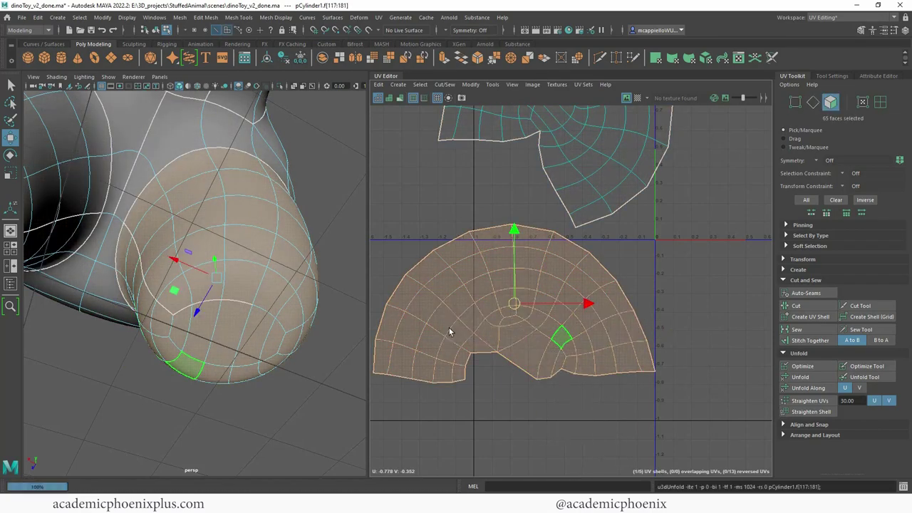
Step: Sew the remaining open edges across the sole of the foot and unfold the complete leg shell once more
{"action": "right_click_drag", "start_coordinate": [503, 355], "coordinate": [509, 322]}
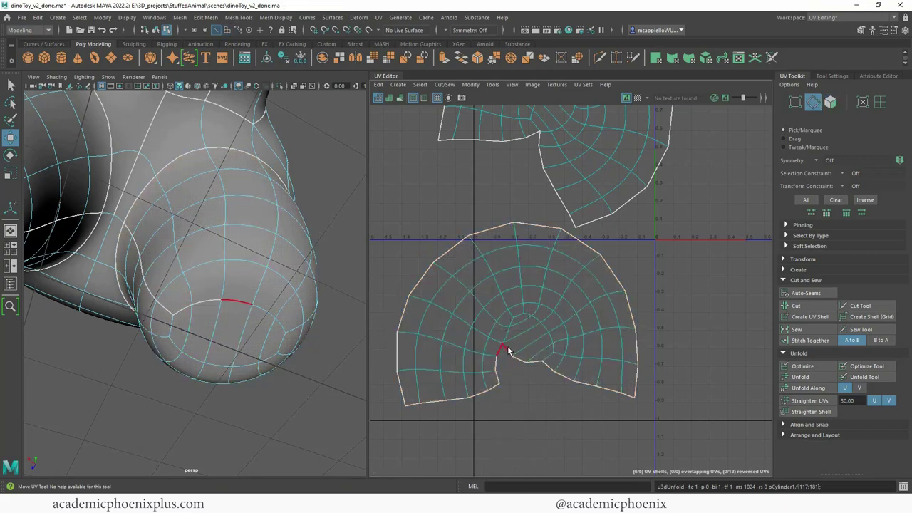
{"action": "left_click", "coordinate": [517, 361]}
{"action": "left_click", "coordinate": [496, 365], "text": "shift"}
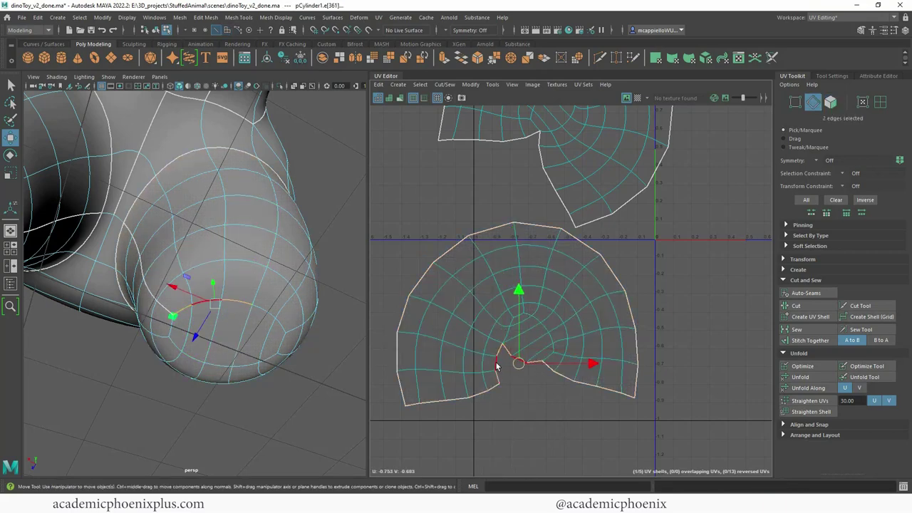
{"action": "right_click", "coordinate": [518, 352], "text": "shift"}
{"action": "right_click_drag", "start_coordinate": [535, 361], "coordinate": [540, 362], "text": "shift"}
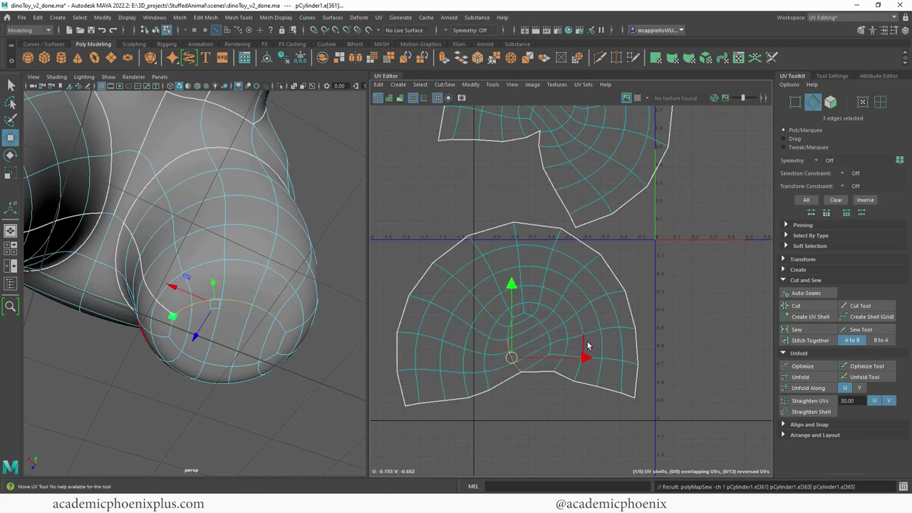
{"action": "right_click_drag", "start_coordinate": [568, 324], "coordinate": [454, 340]}
{"action": "double_click", "coordinate": [549, 329]}
{"action": "right_click", "coordinate": [575, 334], "text": "shift"}
Step: Show the checker map and examine the model from the front, the side and underneath the tail
{"action": "right_click_drag", "start_coordinate": [281, 323], "coordinate": [215, 297], "text": "alt"}
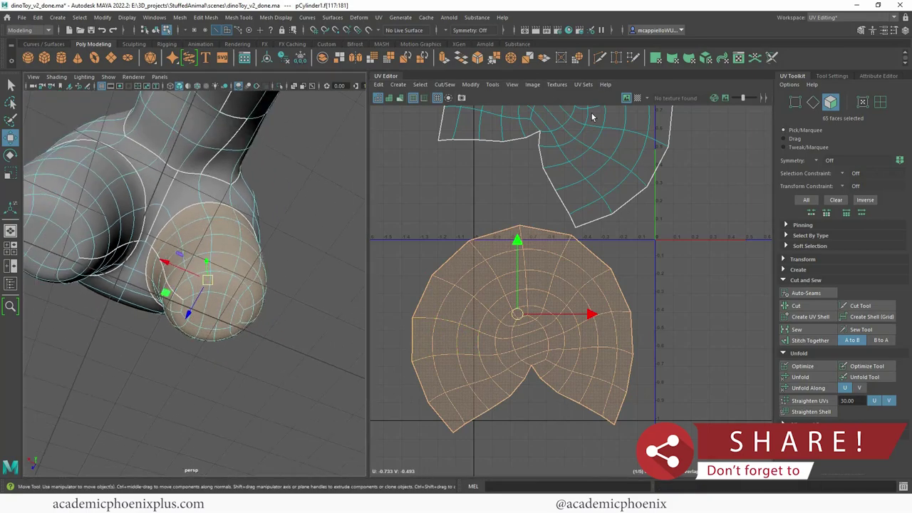
{"action": "left_click", "coordinate": [639, 99]}
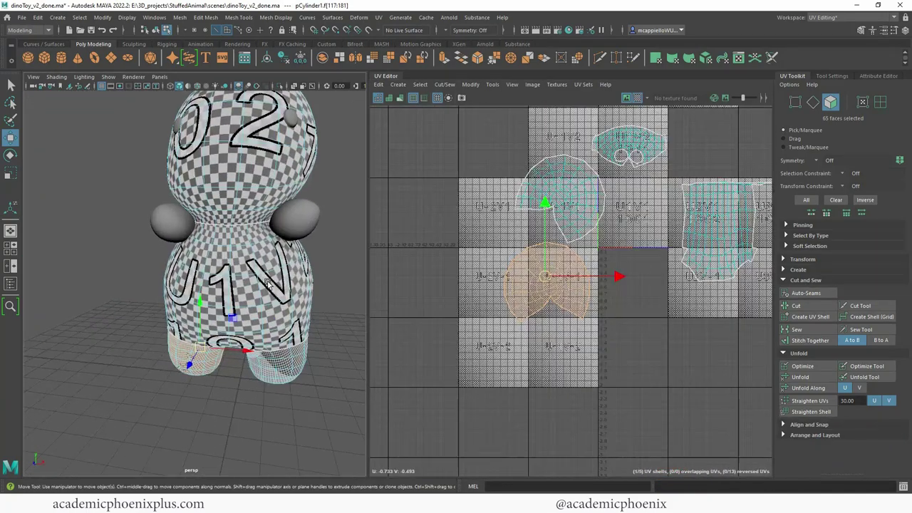
{"action": "mouse_move", "coordinate": [244, 295]}
{"action": "left_mouse_down", "text": "alt"}
{"action": "mouse_move", "coordinate": [222, 302]}
{"action": "mouse_move", "coordinate": [235, 295]}
{"action": "left_mouse_up", "text": "alt"}
{"action": "middle_click_drag", "start_coordinate": [630, 202], "coordinate": [559, 282], "text": "alt"}
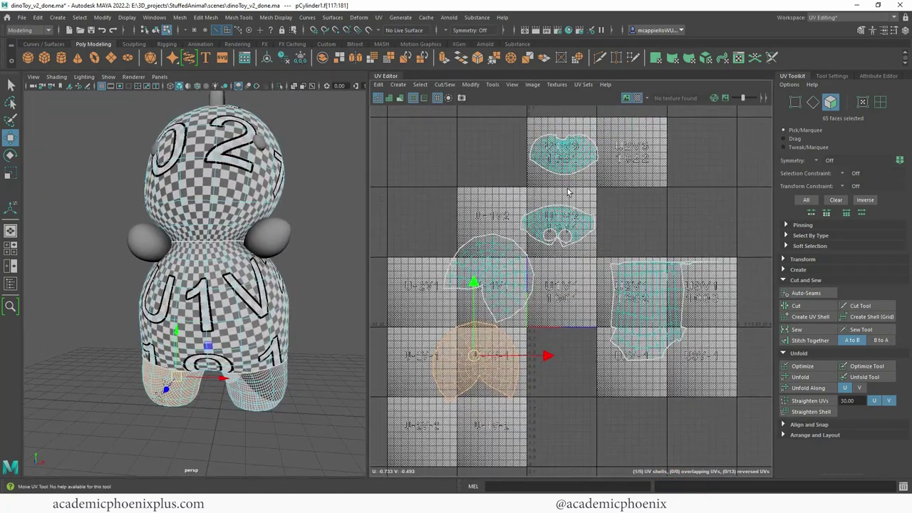
{"action": "left_click_drag", "start_coordinate": [277, 251], "coordinate": [233, 272], "text": "alt"}
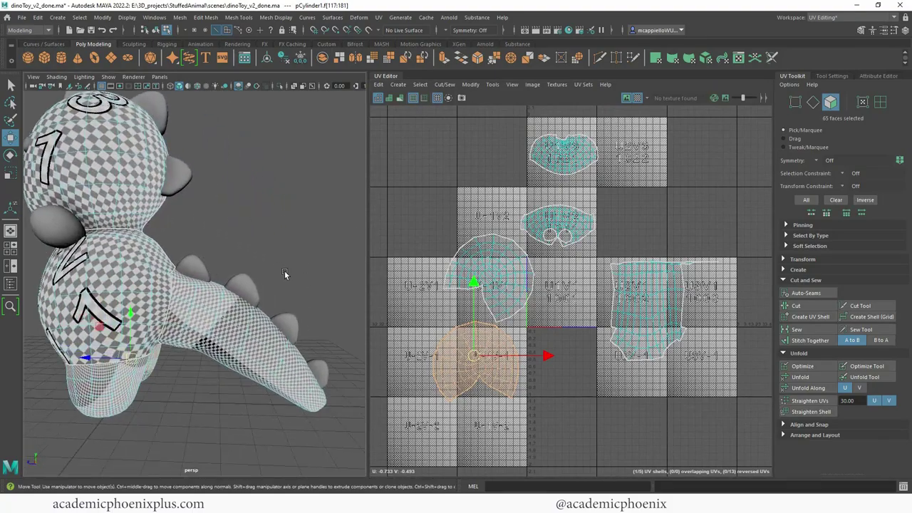
{"action": "right_click_drag", "start_coordinate": [285, 274], "coordinate": [305, 281], "text": "alt"}
{"action": "left_click_drag", "start_coordinate": [305, 281], "coordinate": [242, 325], "text": "alt"}
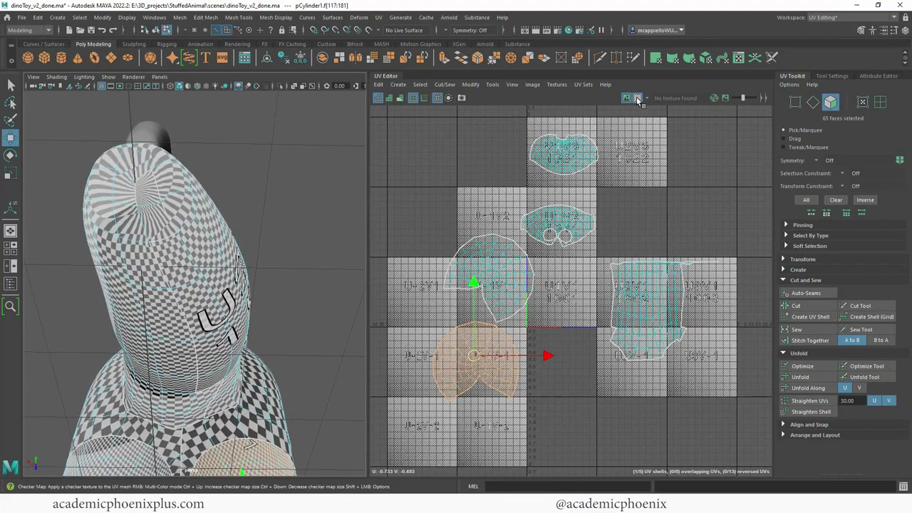
Step: Hide the checker map and cut the edges that continue the underside seam at the tail's tip and base
{"action": "left_click", "coordinate": [638, 99]}
{"action": "scroll", "coordinate": [175, 226], "scroll_direction": "up", "scroll_amount": 2}
{"action": "right_click_drag", "start_coordinate": [165, 213], "coordinate": [165, 186]}
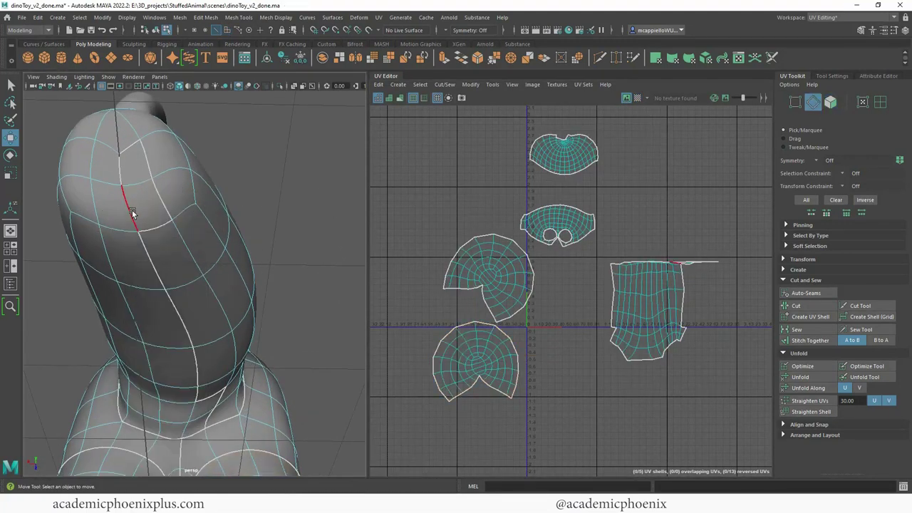
{"action": "left_click", "coordinate": [132, 214]}
{"action": "left_click_drag", "start_coordinate": [135, 217], "coordinate": [214, 334], "text": "alt"}
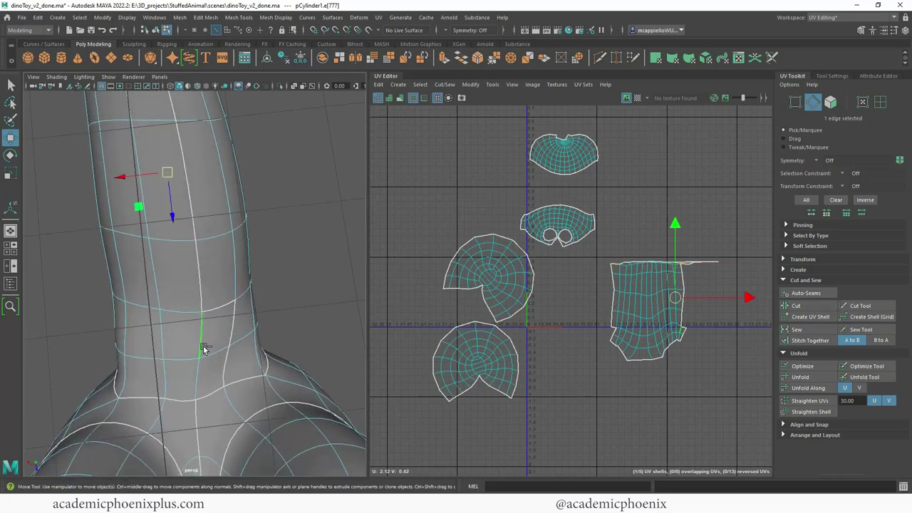
{"action": "right_click_drag", "start_coordinate": [671, 307], "coordinate": [637, 318], "text": "shift"}
{"action": "middle_click_drag", "start_coordinate": [647, 320], "coordinate": [620, 343], "text": "alt"}
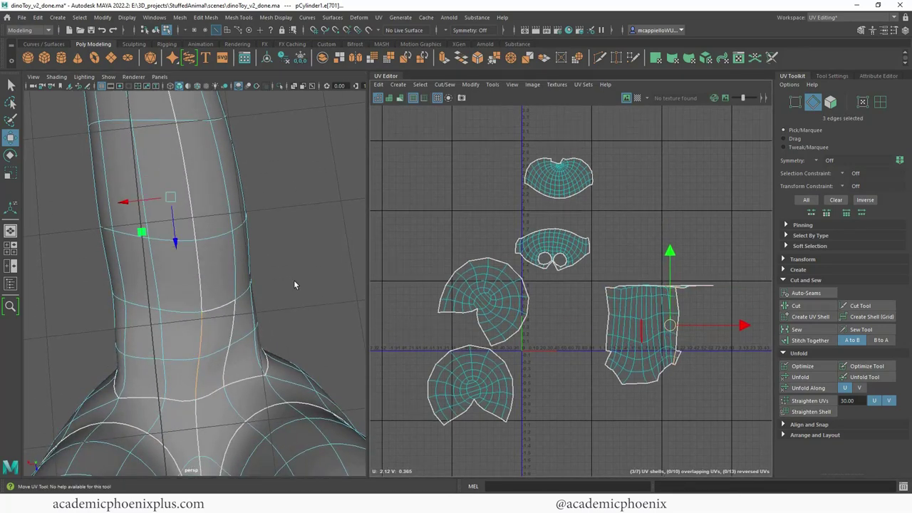
Step: Sew the open edge of the notch at the tail's base and unfold the tail shell
{"action": "right_click_drag", "start_coordinate": [687, 315], "coordinate": [769, 326], "text": "alt"}
{"action": "middle_click_drag", "start_coordinate": [687, 318], "coordinate": [651, 284], "text": "alt"}
{"action": "right_click_drag", "start_coordinate": [651, 284], "coordinate": [771, 293], "text": "alt"}
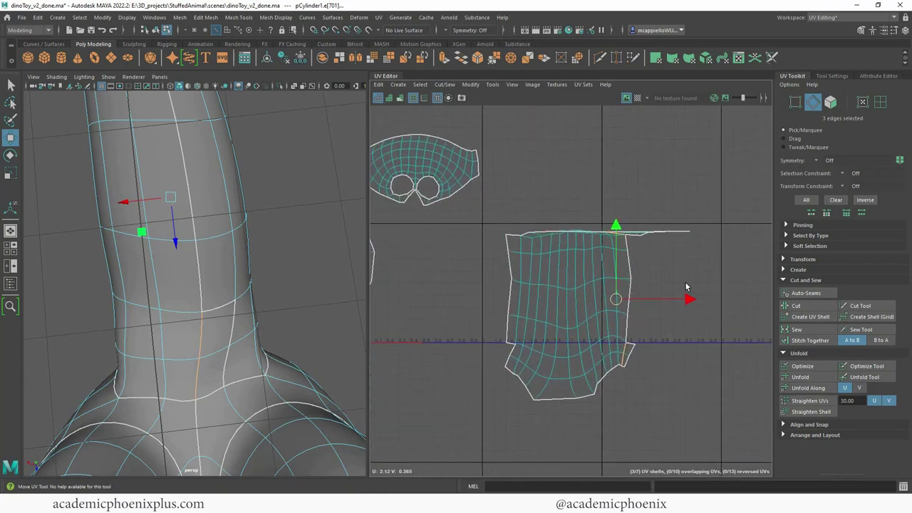
{"action": "left_click", "coordinate": [686, 283]}
{"action": "double_click", "coordinate": [632, 350]}
{"action": "left_click", "coordinate": [632, 355]}
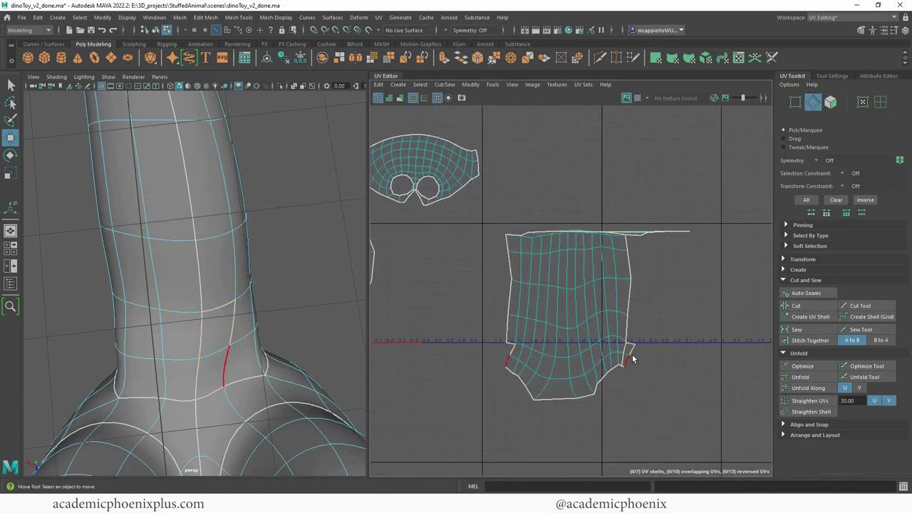
{"action": "left_click", "coordinate": [632, 357]}
{"action": "right_click_drag", "start_coordinate": [627, 367], "coordinate": [627, 387], "text": "shift"}
{"action": "right_click_drag", "start_coordinate": [609, 325], "coordinate": [607, 351]}
{"action": "double_click", "coordinate": [595, 324]}
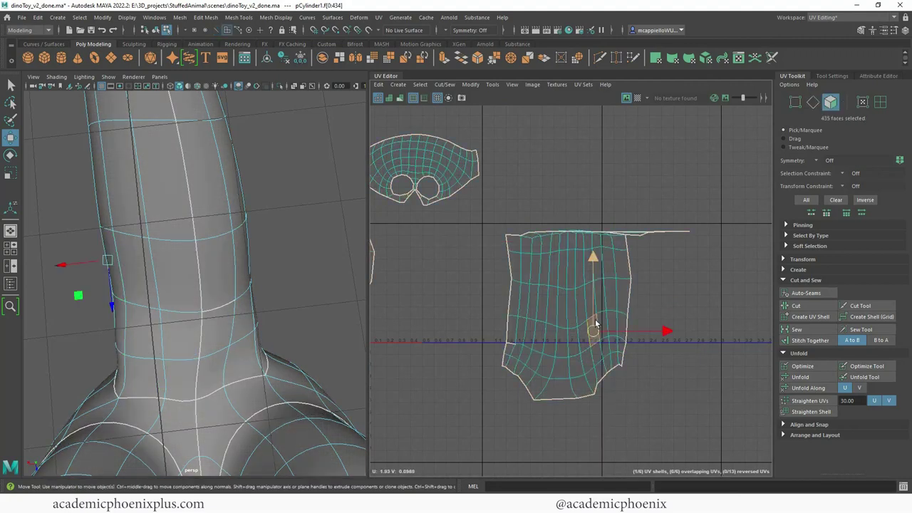
{"action": "left_click", "coordinate": [800, 377]}
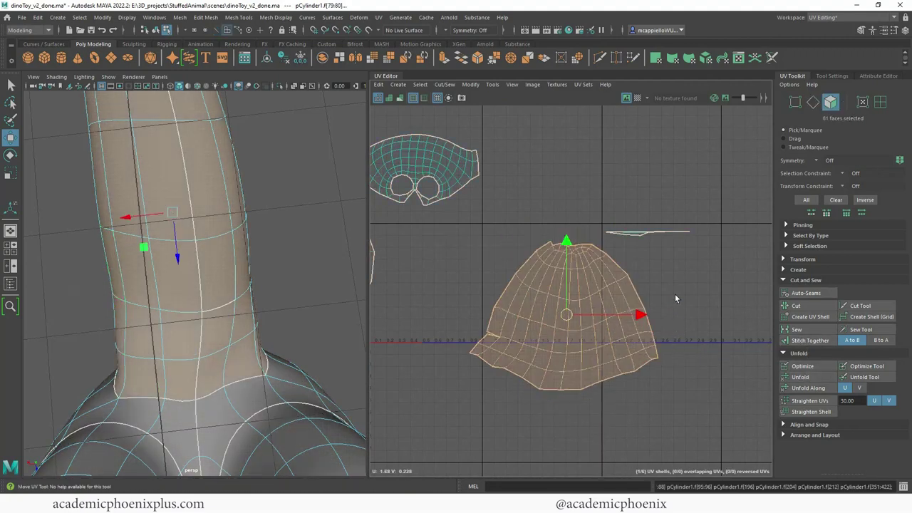
Step: Locate the narrow two-face shell on the model at the tail's tip and unfold it
{"action": "left_click_drag", "start_coordinate": [620, 225], "coordinate": [701, 251]}
{"action": "left_click_drag", "start_coordinate": [219, 307], "coordinate": [258, 262], "text": "alt"}
{"action": "left_click_drag", "start_coordinate": [585, 191], "coordinate": [703, 240]}
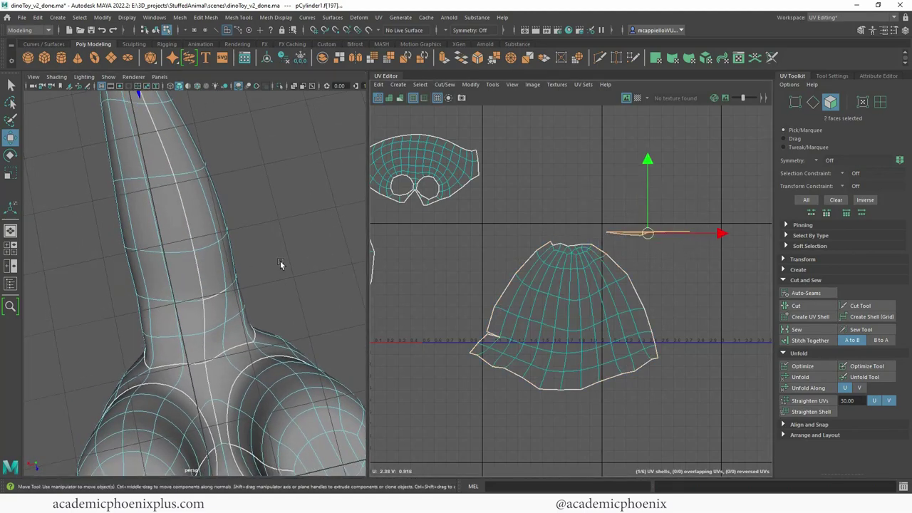
{"action": "left_click_drag", "start_coordinate": [281, 264], "coordinate": [307, 295], "text": "alt"}
{"action": "left_click_drag", "start_coordinate": [242, 290], "coordinate": [284, 300]}
{"action": "right_click_drag", "start_coordinate": [606, 264], "coordinate": [730, 271], "text": "alt"}
{"action": "middle_click_drag", "start_coordinate": [548, 226], "coordinate": [601, 237], "text": "alt"}
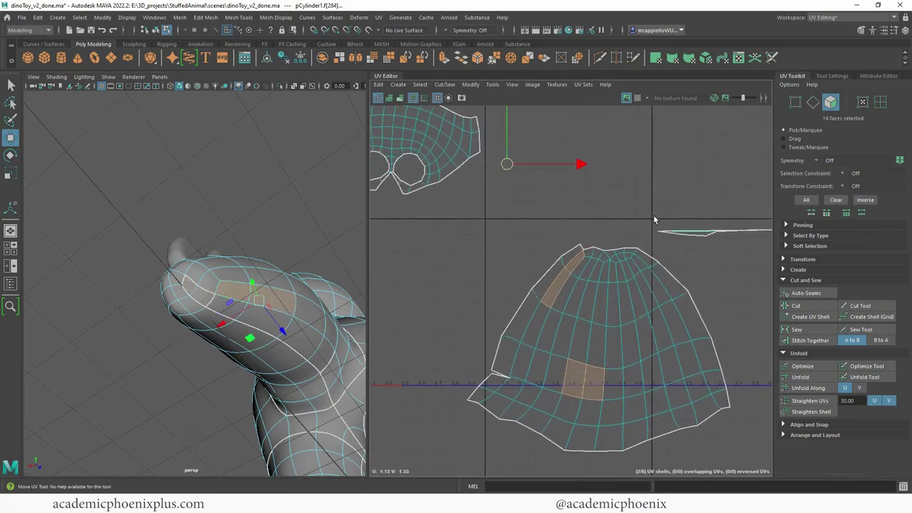
{"action": "left_click", "coordinate": [726, 234]}
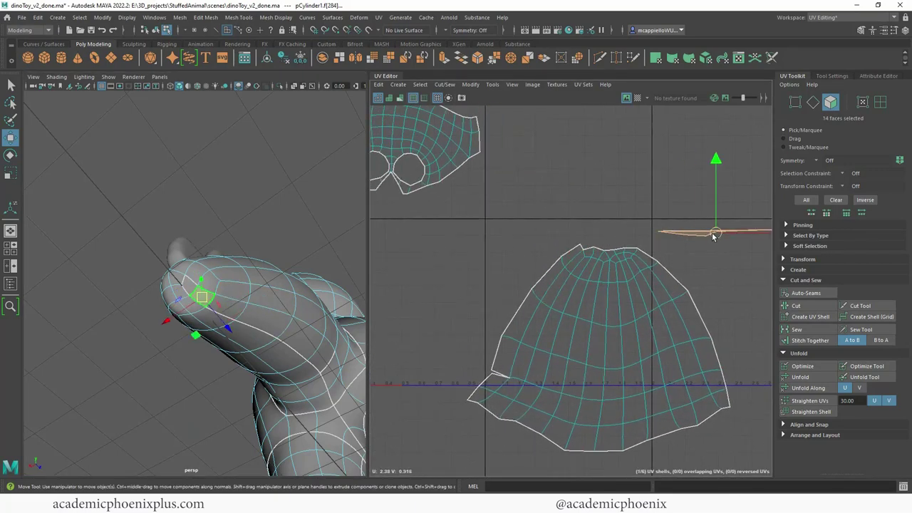
{"action": "left_click", "coordinate": [800, 377]}
{"action": "left_click", "coordinate": [589, 215]}
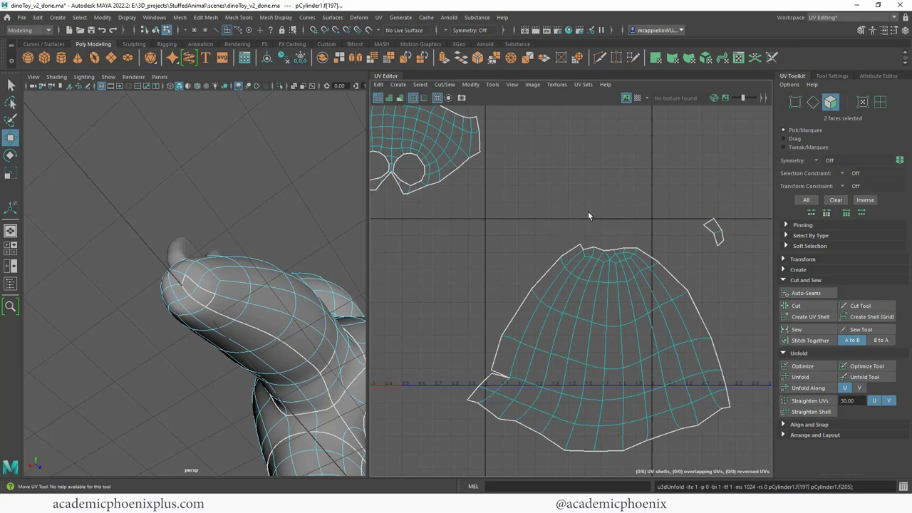
Step: Sew the three edges joining the small two-face shell to the tail's tip and unfold the combined tail shell
{"action": "left_click", "coordinate": [209, 298]}
{"action": "scroll", "coordinate": [564, 264], "scroll_direction": "up", "scroll_amount": 3}
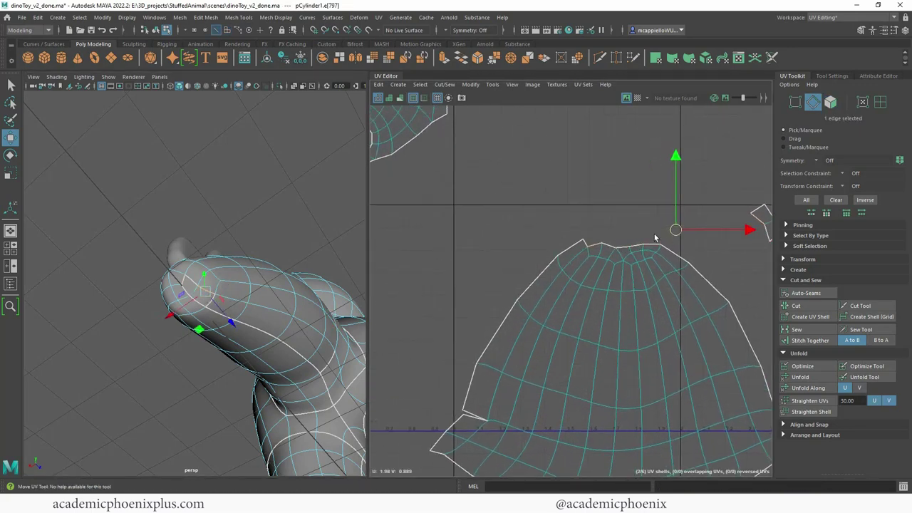
{"action": "middle_click_drag", "start_coordinate": [656, 234], "coordinate": [580, 258], "text": "alt"}
{"action": "left_click", "coordinate": [693, 258], "text": "shift"}
{"action": "left_click", "coordinate": [803, 401]}
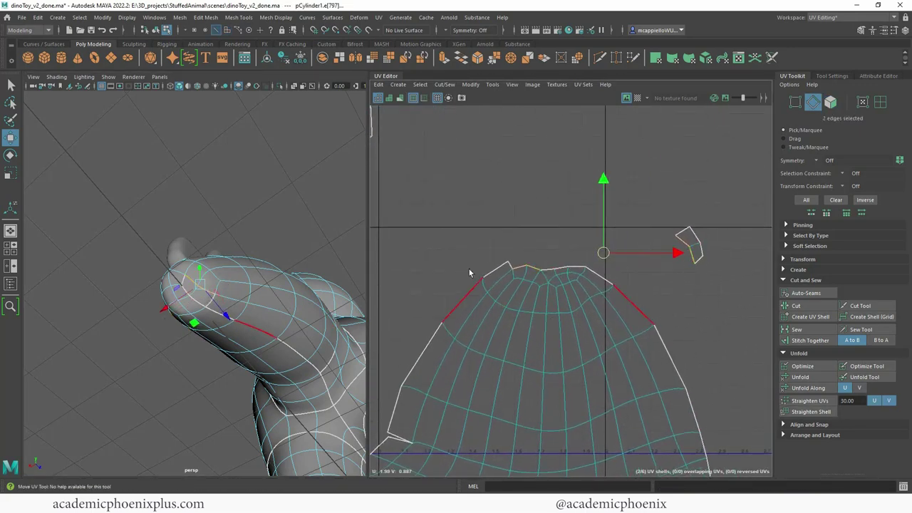
{"action": "left_click", "coordinate": [510, 266], "text": "shift"}
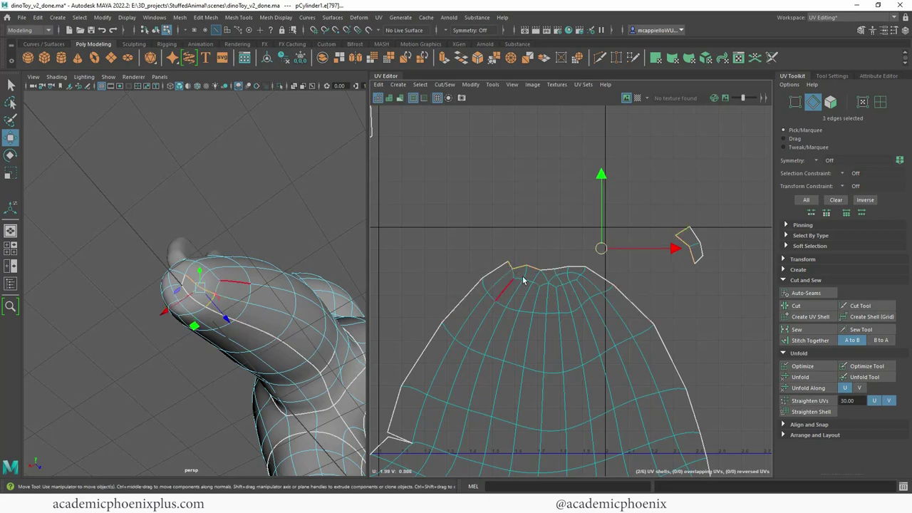
{"action": "right_click_drag", "start_coordinate": [570, 291], "coordinate": [574, 323], "text": "shift"}
{"action": "double_click", "coordinate": [602, 329]}
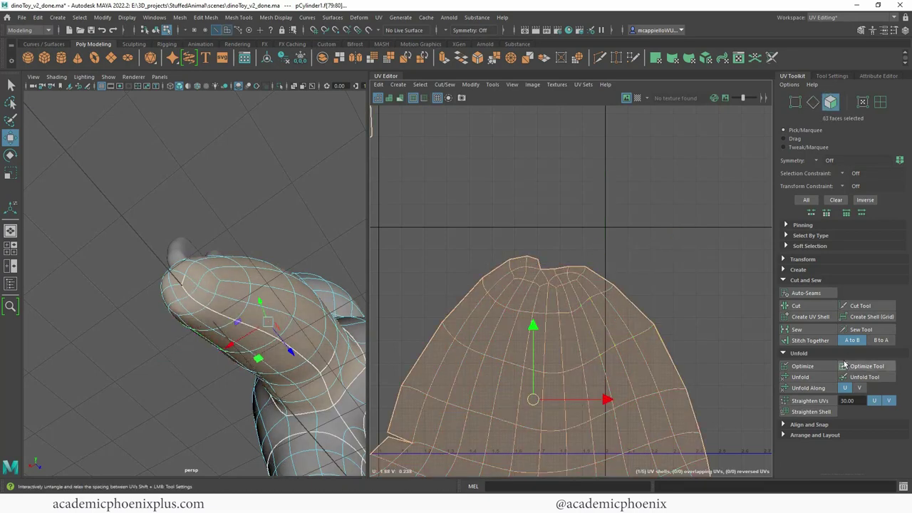
{"action": "left_click", "coordinate": [813, 377]}
{"action": "scroll", "coordinate": [437, 235], "scroll_direction": "down", "scroll_amount": 2}
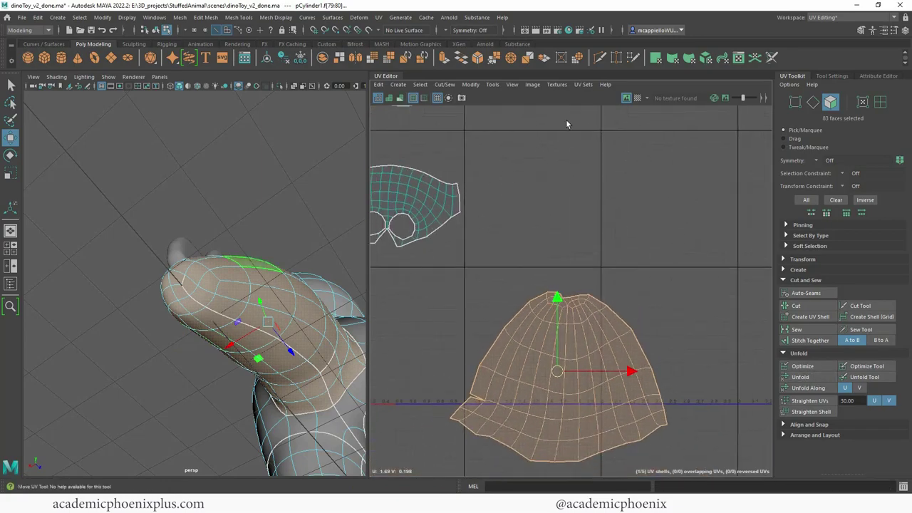
Step: Show the checker map and examine the tail, the body and the back of the head for distortion and visible seams
{"action": "left_click", "coordinate": [634, 99]}
{"action": "left_click_drag", "start_coordinate": [243, 235], "coordinate": [350, 297], "text": "alt"}
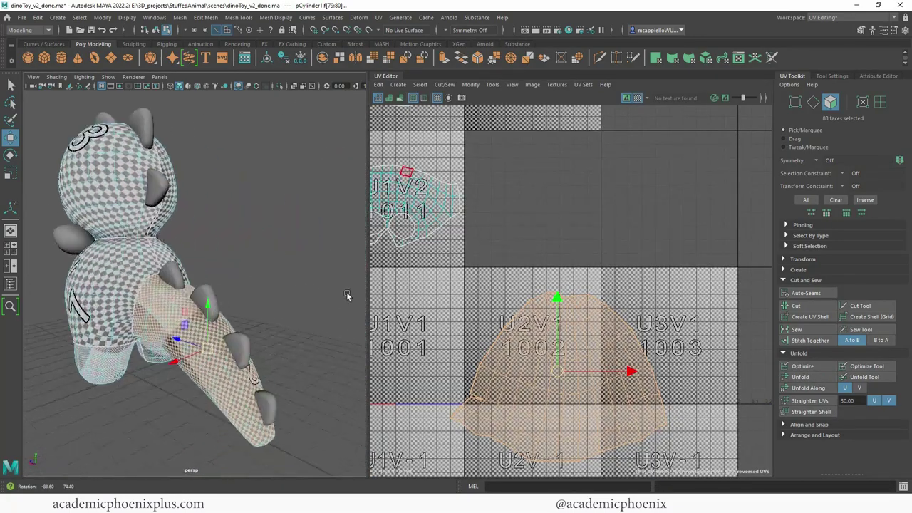
{"action": "middle_click_drag", "start_coordinate": [349, 297], "coordinate": [248, 292], "text": "alt"}
{"action": "left_click_drag", "start_coordinate": [248, 292], "coordinate": [239, 322], "text": "alt"}
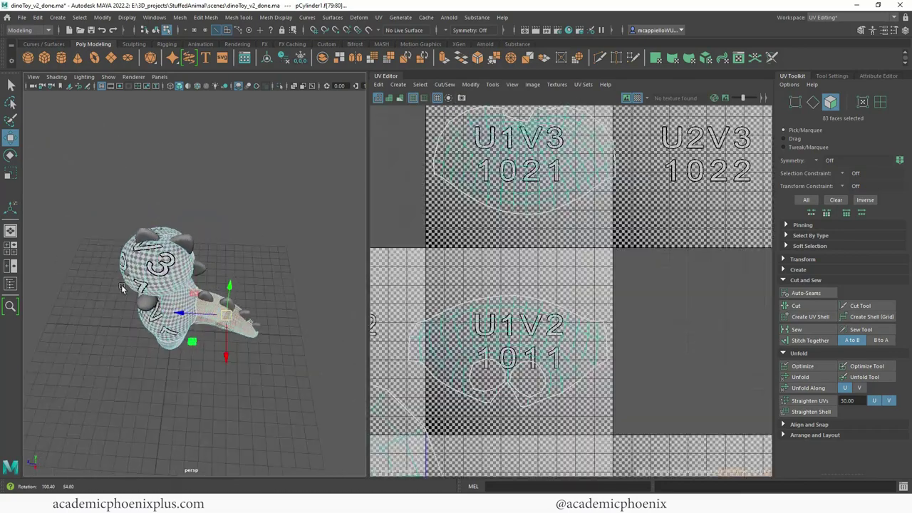
{"action": "left_click_drag", "start_coordinate": [271, 257], "coordinate": [232, 263], "text": "alt"}
{"action": "scroll", "coordinate": [222, 284], "scroll_direction": "up", "scroll_amount": 5}
{"action": "left_click", "coordinate": [231, 263]}
Step: Hide the checker map and cut six edges on the back of the head, along both sides of the centre seam and across below
{"action": "right_click_drag", "start_coordinate": [231, 263], "coordinate": [321, 214]}
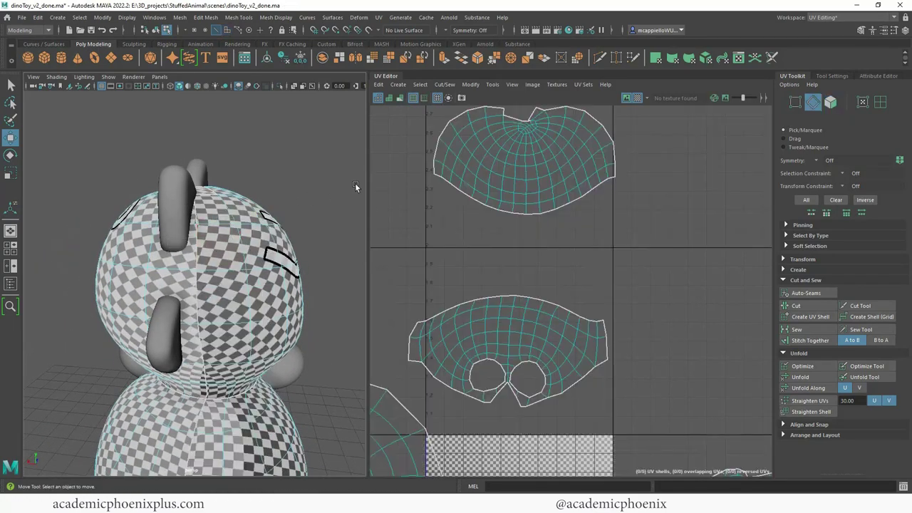
{"action": "left_click", "coordinate": [639, 97]}
{"action": "left_click_drag", "start_coordinate": [251, 241], "coordinate": [234, 251], "text": "alt"}
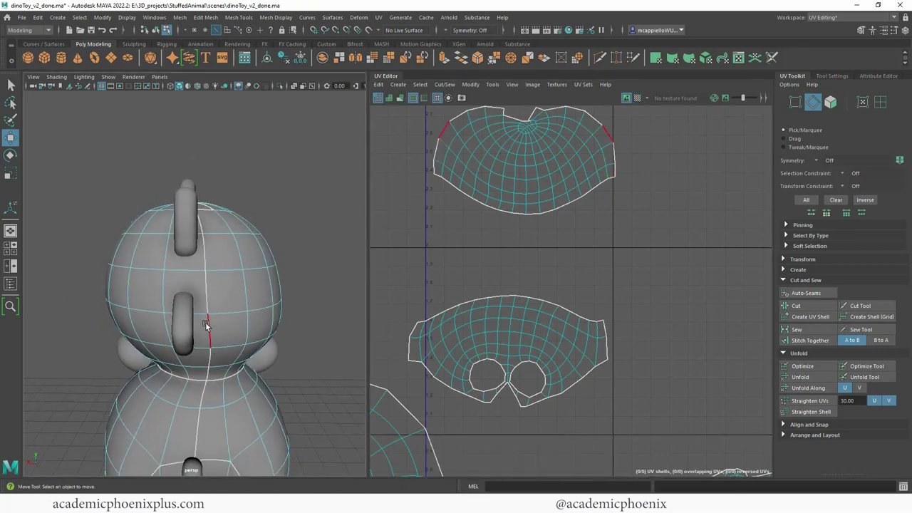
{"action": "left_click_drag", "start_coordinate": [233, 319], "coordinate": [239, 322], "text": "alt"}
{"action": "left_click", "coordinate": [239, 322]}
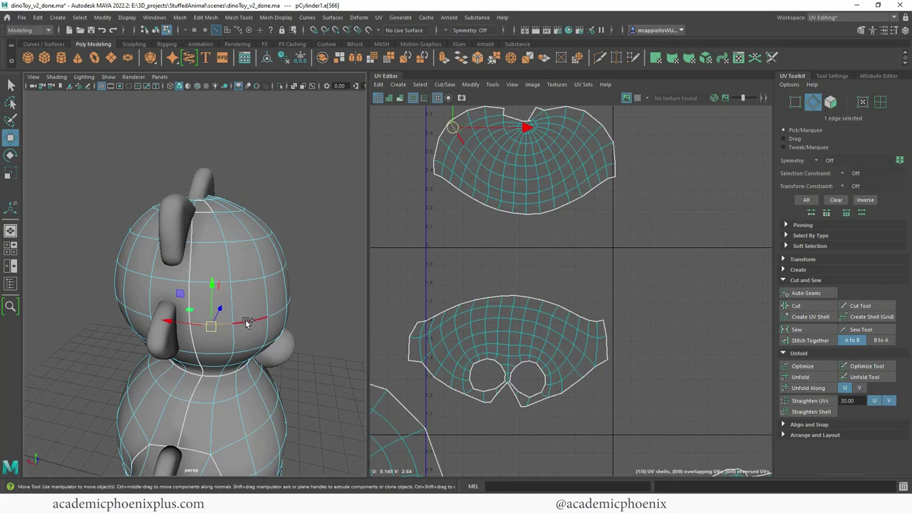
{"action": "left_click", "coordinate": [229, 272], "text": "shift"}
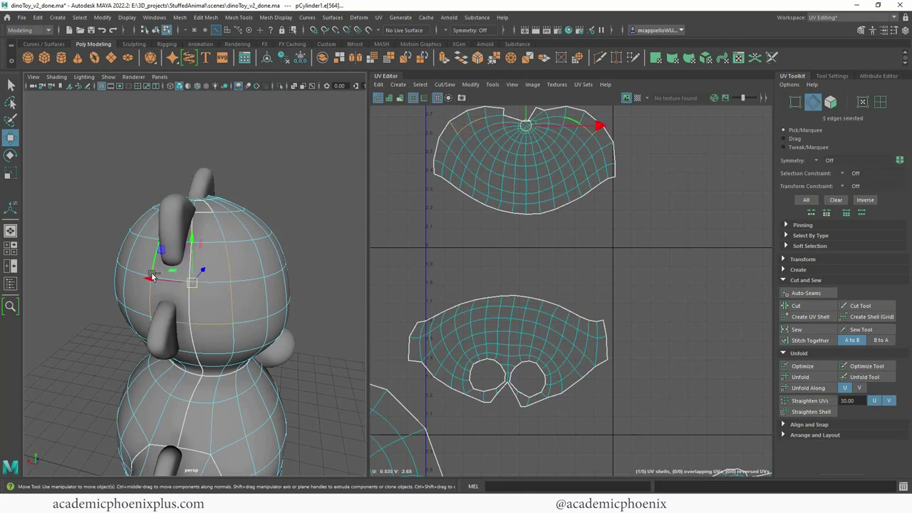
{"action": "left_click", "coordinate": [152, 276], "text": "shift"}
{"action": "left_click_drag", "start_coordinate": [152, 276], "coordinate": [255, 266], "text": "alt"}
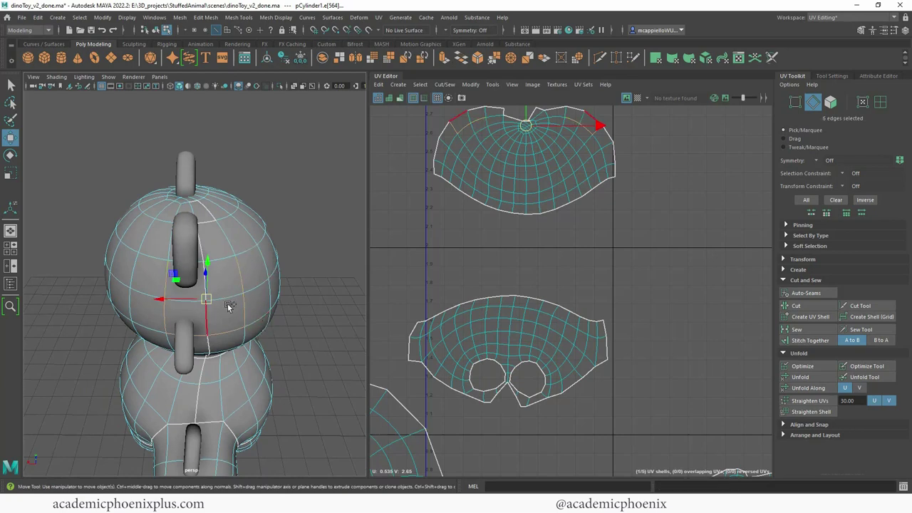
{"action": "right_click_drag", "start_coordinate": [562, 163], "coordinate": [531, 177], "text": "shift"}
Step: Sew the two centre seam edges between the side cuts on the back of the head and unfold the head shell
{"action": "middle_click_drag", "start_coordinate": [532, 177], "coordinate": [520, 265], "text": "alt"}
{"action": "scroll", "coordinate": [563, 203], "scroll_direction": "up", "scroll_amount": 2}
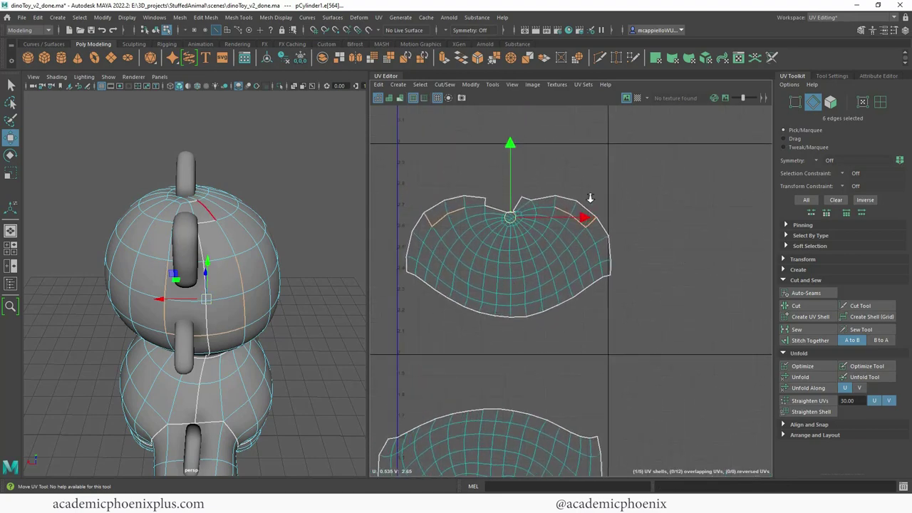
{"action": "double_click", "coordinate": [426, 209], "text": "shift"}
{"action": "left_click", "coordinate": [468, 211], "text": "shift"}
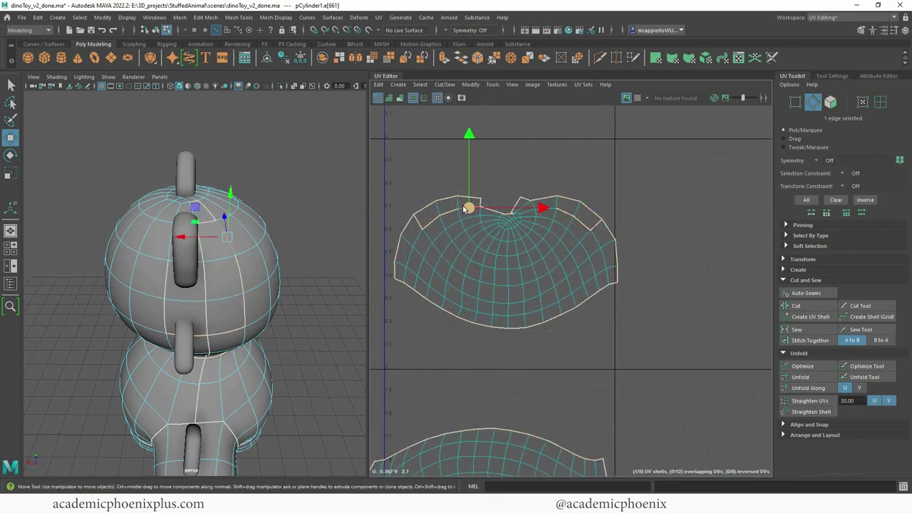
{"action": "left_click_drag", "start_coordinate": [276, 322], "coordinate": [240, 272], "text": "alt"}
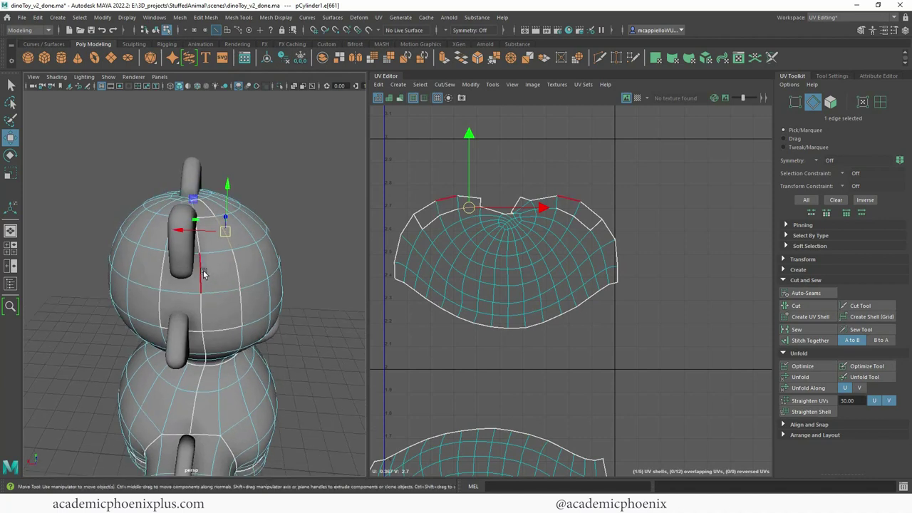
{"action": "left_click", "coordinate": [202, 274]}
{"action": "left_click", "coordinate": [200, 306], "text": "shift"}
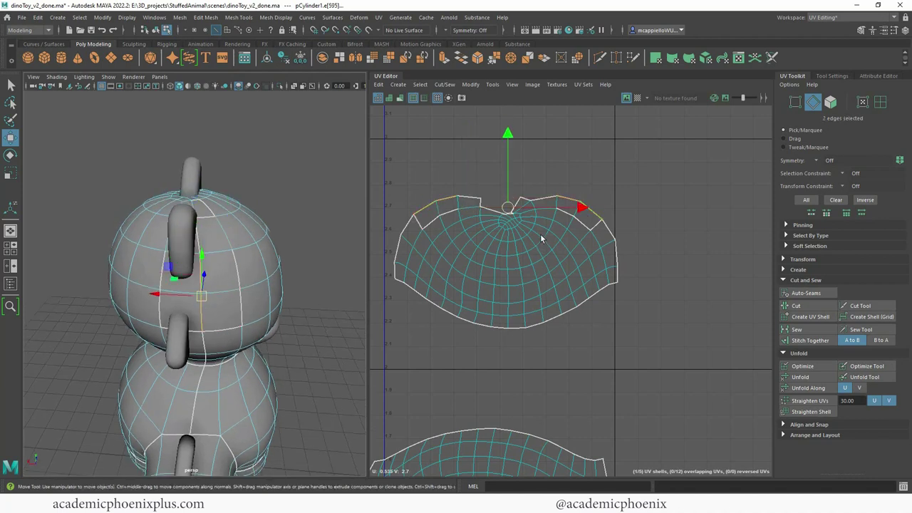
{"action": "right_click_drag", "start_coordinate": [596, 226], "coordinate": [626, 235], "text": "shift"}
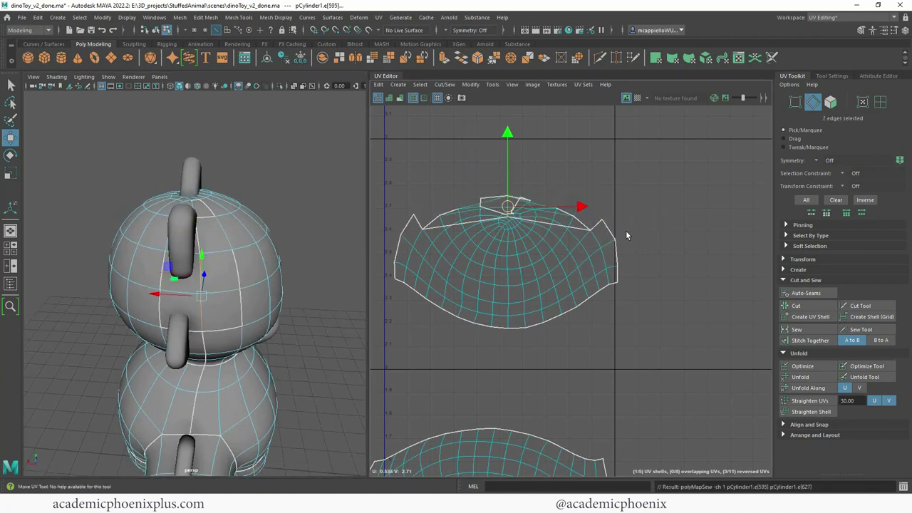
{"action": "right_click_drag", "start_coordinate": [530, 250], "coordinate": [522, 274]}
{"action": "double_click", "coordinate": [514, 264]}
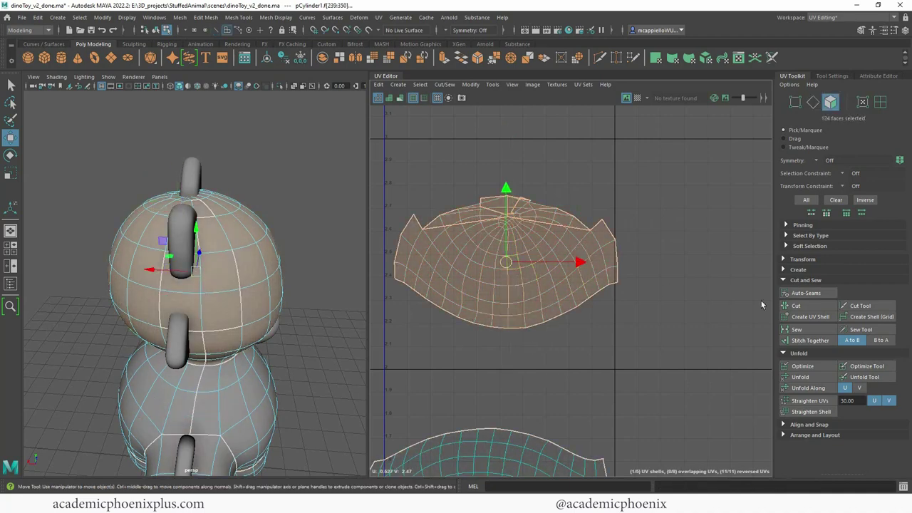
{"action": "left_click", "coordinate": [801, 377]}
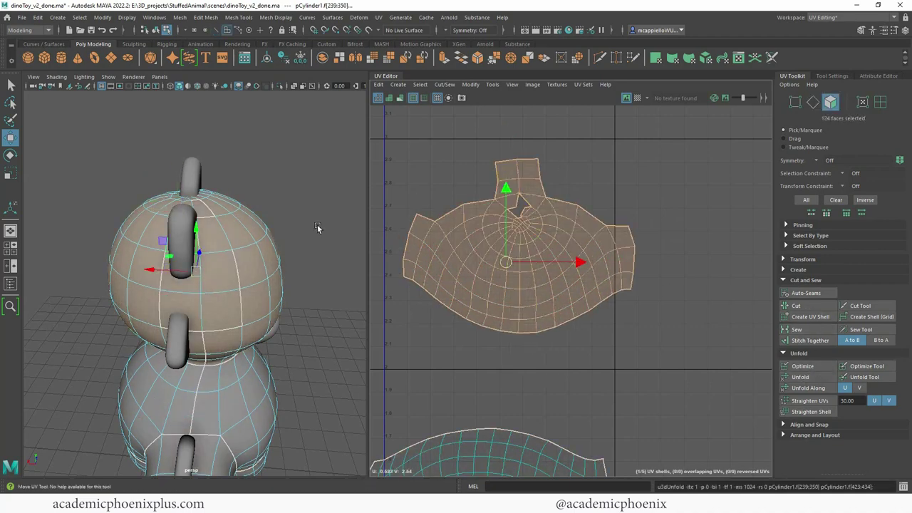
Step: Sew the open edges of the small hole near the crown in the head shell
{"action": "left_click_drag", "start_coordinate": [239, 269], "coordinate": [148, 291], "text": "alt"}
{"action": "scroll", "coordinate": [285, 257], "scroll_direction": "up", "scroll_amount": 3}
{"action": "left_click_drag", "start_coordinate": [285, 257], "coordinate": [279, 261], "text": "alt"}
{"action": "right_click", "coordinate": [244, 211]}
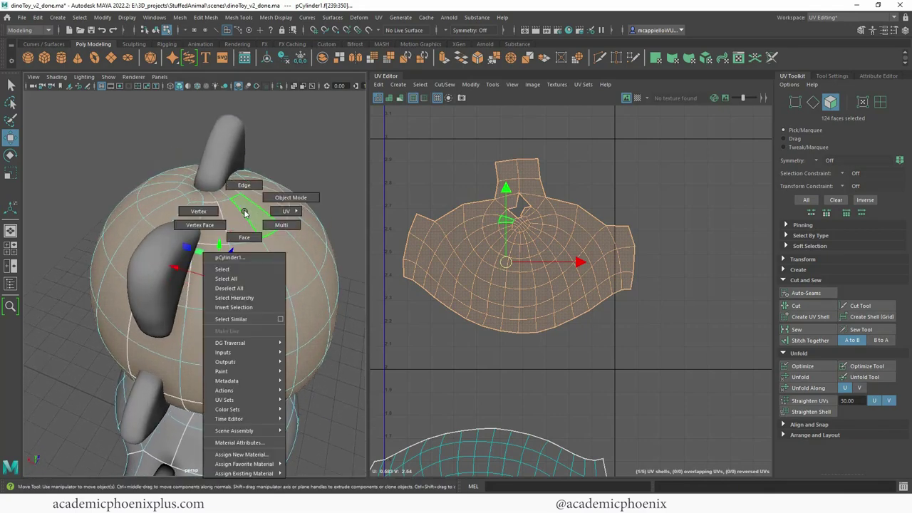
{"action": "left_click", "coordinate": [243, 186]}
{"action": "left_click", "coordinate": [222, 215]}
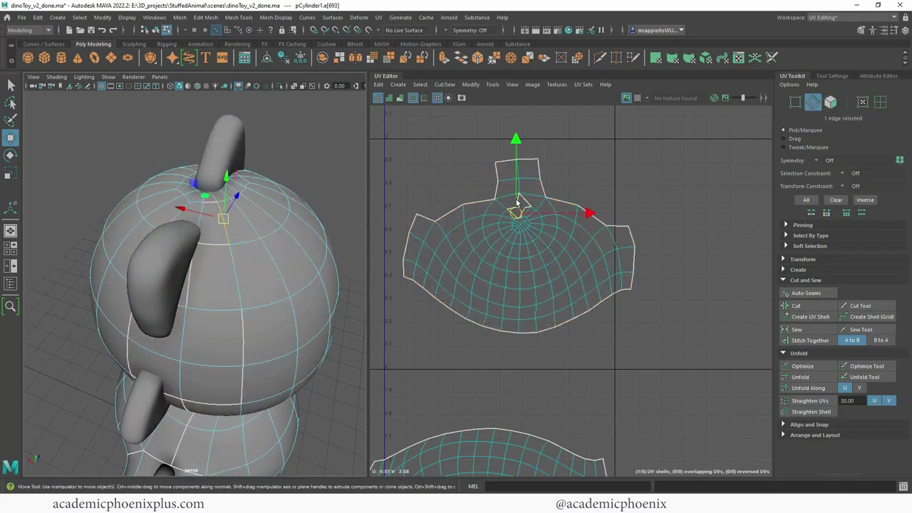
{"action": "scroll", "coordinate": [518, 203], "scroll_direction": "up", "scroll_amount": 3}
{"action": "left_click", "coordinate": [655, 179]}
{"action": "double_click", "coordinate": [490, 204]}
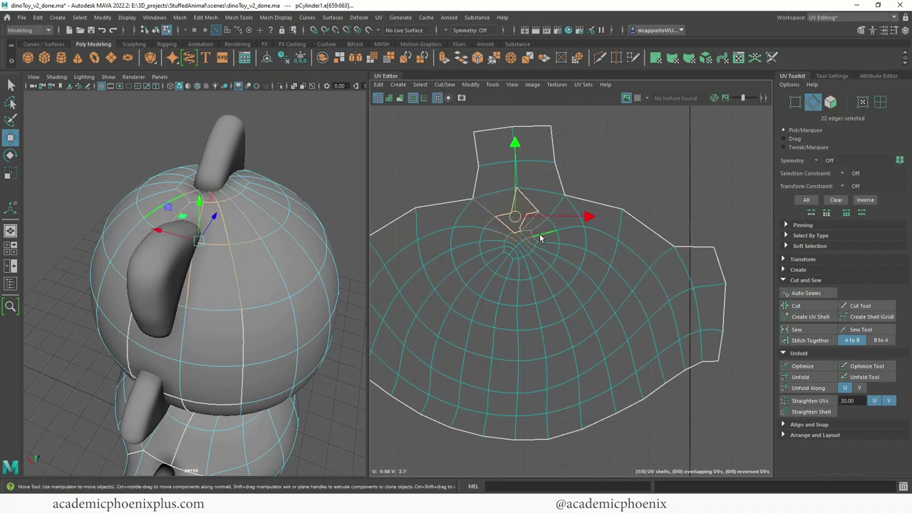
{"action": "right_click", "coordinate": [515, 220], "text": "shift"}
{"action": "left_click", "coordinate": [549, 235]}
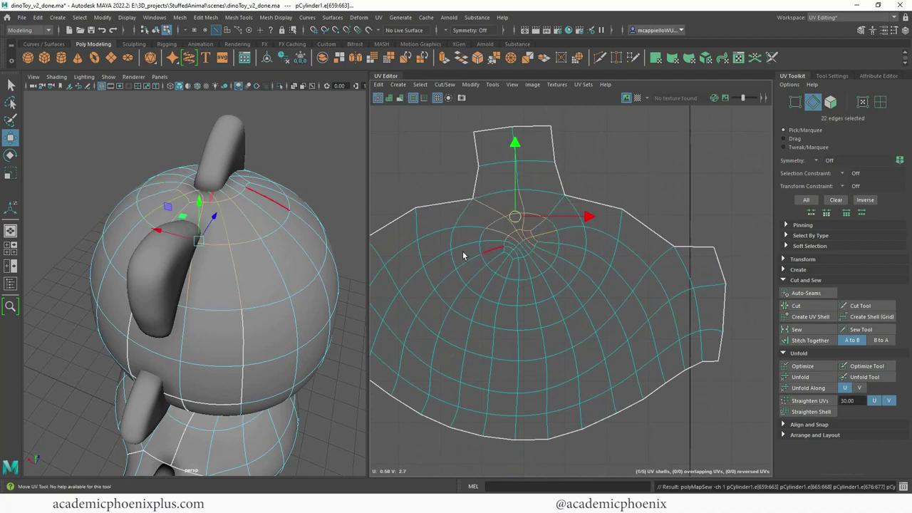
Step: Select all faces of the head shell and unfold it again
{"action": "left_click_drag", "start_coordinate": [214, 243], "coordinate": [295, 322], "text": "alt"}
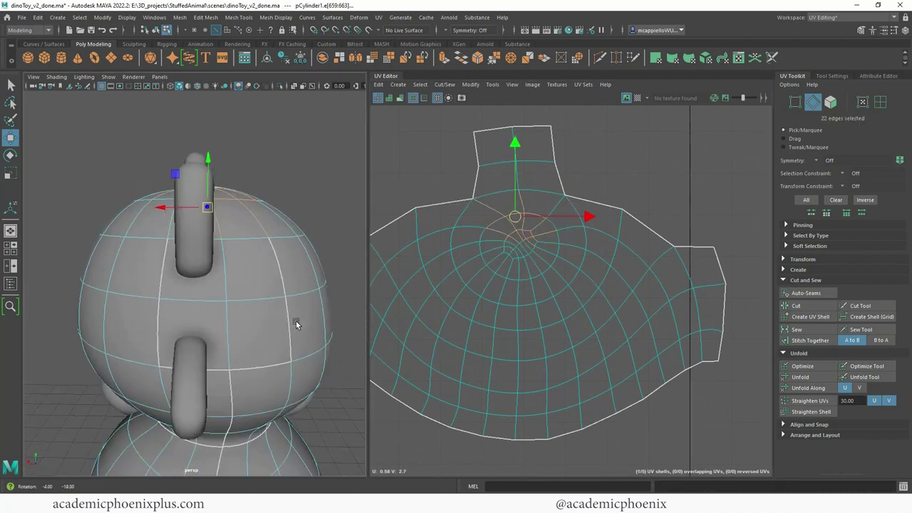
{"action": "right_click_drag", "start_coordinate": [296, 322], "coordinate": [253, 320], "text": "alt"}
{"action": "right_click", "coordinate": [566, 260]}
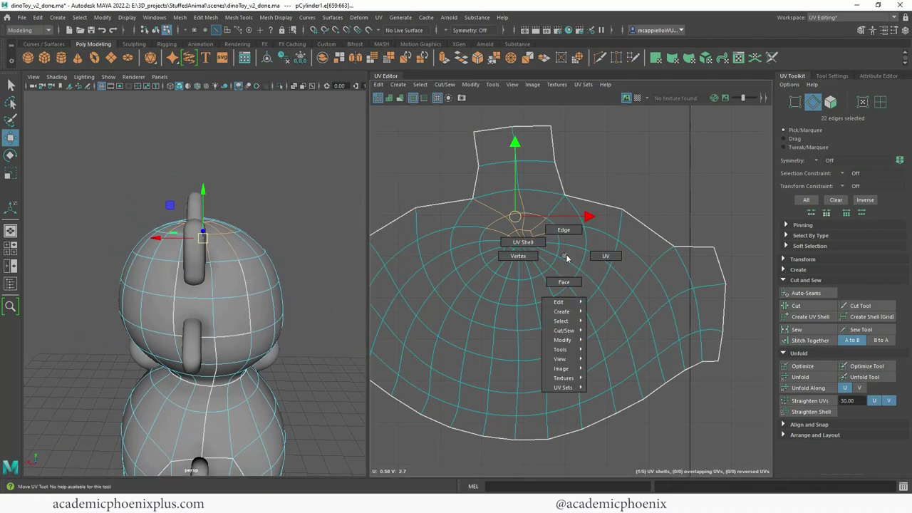
{"action": "left_click", "coordinate": [566, 282]}
{"action": "left_click", "coordinate": [581, 285]}
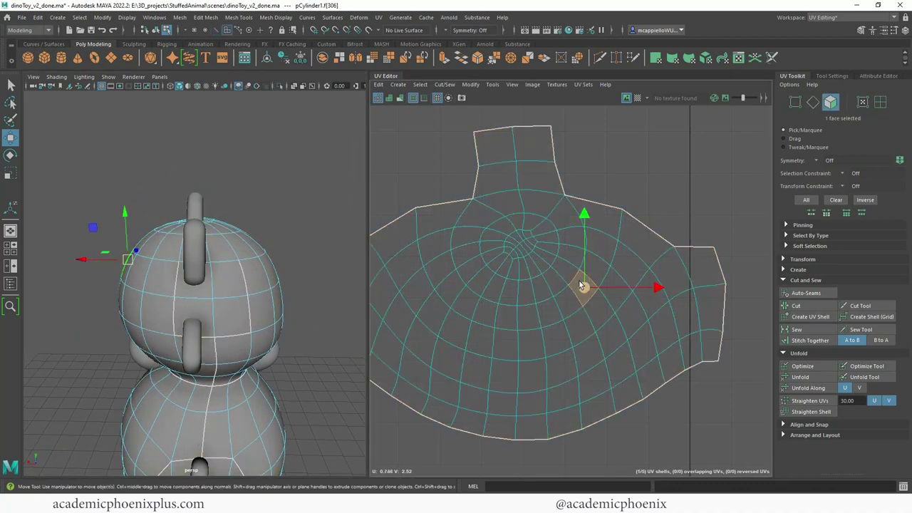
{"action": "left_click", "coordinate": [630, 248]}
{"action": "double_click", "coordinate": [535, 262]}
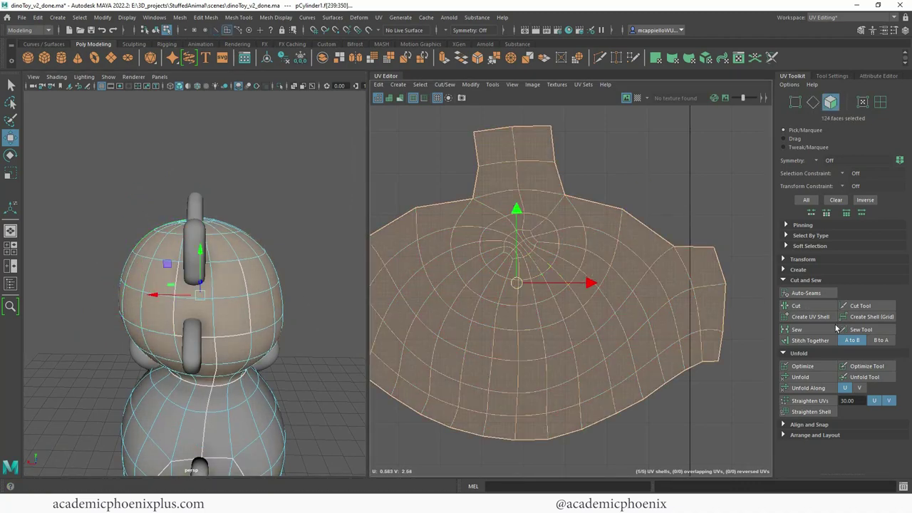
{"action": "left_click", "coordinate": [800, 377]}
Step: Show the checker map on the whole body and examine the back of the head for distortion
{"action": "scroll", "coordinate": [293, 269], "scroll_direction": "down", "scroll_amount": 2}
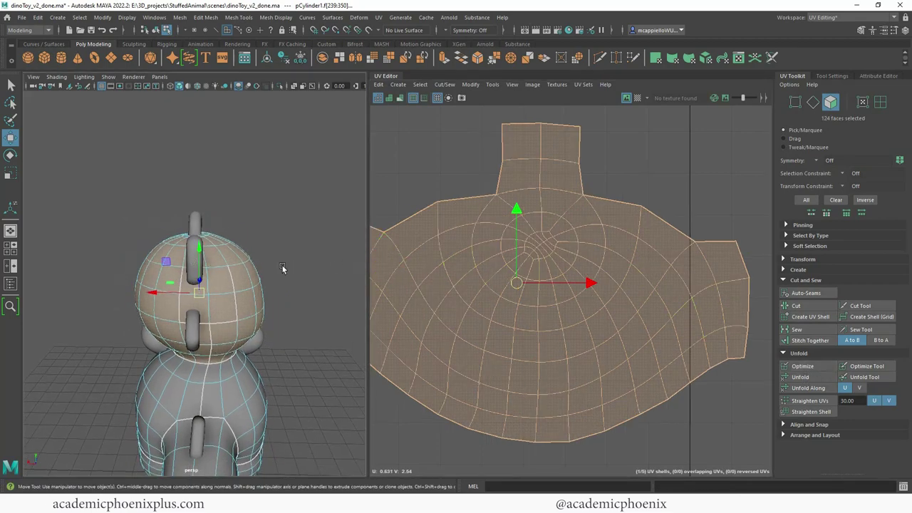
{"action": "right_click_drag", "start_coordinate": [236, 274], "coordinate": [277, 229]}
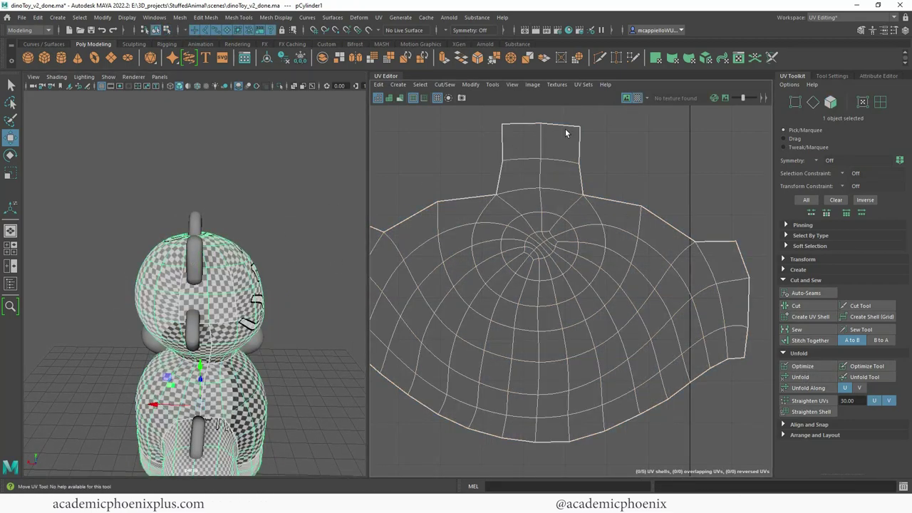
{"action": "mouse_move", "coordinate": [144, 268]}
{"action": "left_mouse_down", "text": "alt"}
{"action": "mouse_move", "coordinate": [163, 260]}
{"action": "mouse_move", "coordinate": [129, 272]}
{"action": "mouse_move", "coordinate": [125, 282]}
{"action": "mouse_move", "coordinate": [366, 249]}
{"action": "mouse_move", "coordinate": [364, 263]}
{"action": "mouse_move", "coordinate": [156, 256]}
{"action": "left_mouse_up", "text": "alt"}
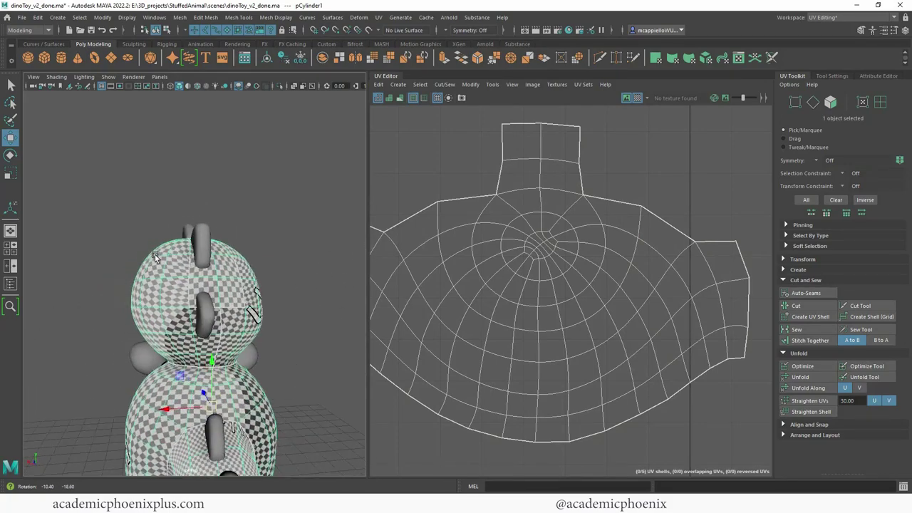
{"action": "right_click_drag", "start_coordinate": [156, 257], "coordinate": [342, 247], "text": "alt"}
{"action": "mouse_move", "coordinate": [230, 274]}
{"action": "left_mouse_down", "text": "alt"}
{"action": "mouse_move", "coordinate": [203, 259]}
{"action": "mouse_move", "coordinate": [216, 278]}
{"action": "mouse_move", "coordinate": [189, 279]}
{"action": "mouse_move", "coordinate": [215, 279]}
{"action": "left_mouse_up", "text": "alt"}
Step: Hide the checker map and cut six edges on the back of the head, three per side, one column outside the existing side cuts
{"action": "right_click", "coordinate": [229, 293]}
{"action": "right_click_drag", "start_coordinate": [237, 227], "coordinate": [230, 216]}
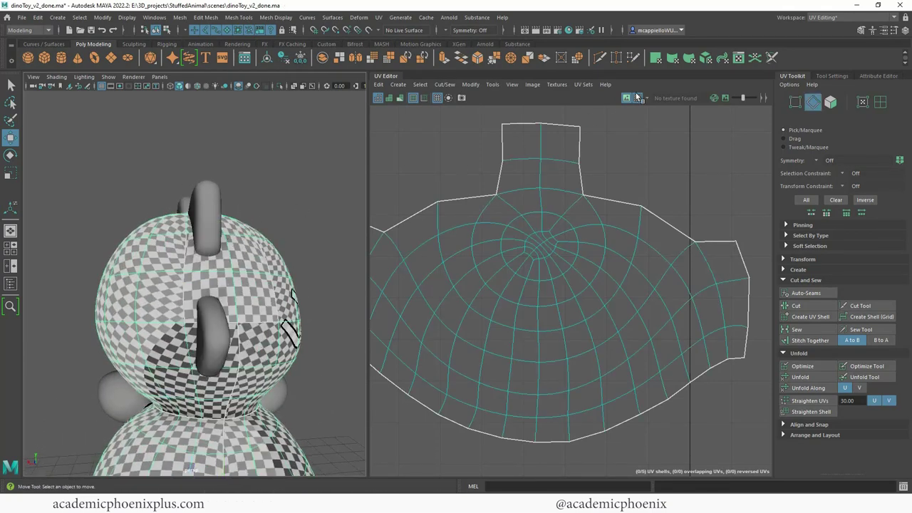
{"action": "left_click", "coordinate": [637, 98]}
{"action": "left_click", "coordinate": [163, 322]}
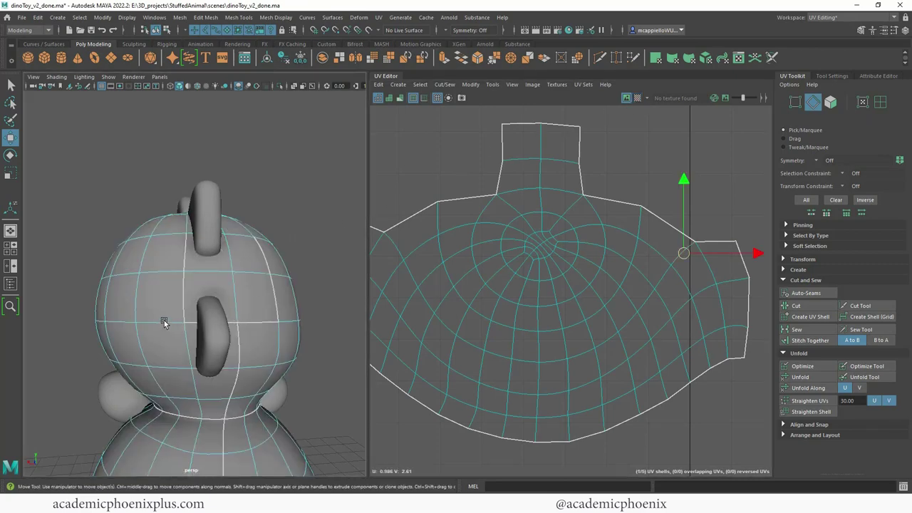
{"action": "left_click", "coordinate": [136, 297], "text": "shift"}
{"action": "left_click", "coordinate": [143, 254], "text": "shift"}
{"action": "mouse_move", "coordinate": [234, 275]}
{"action": "left_mouse_down", "text": "alt"}
{"action": "mouse_move", "coordinate": [204, 276]}
{"action": "mouse_move", "coordinate": [231, 276]}
{"action": "left_mouse_up", "text": "alt"}
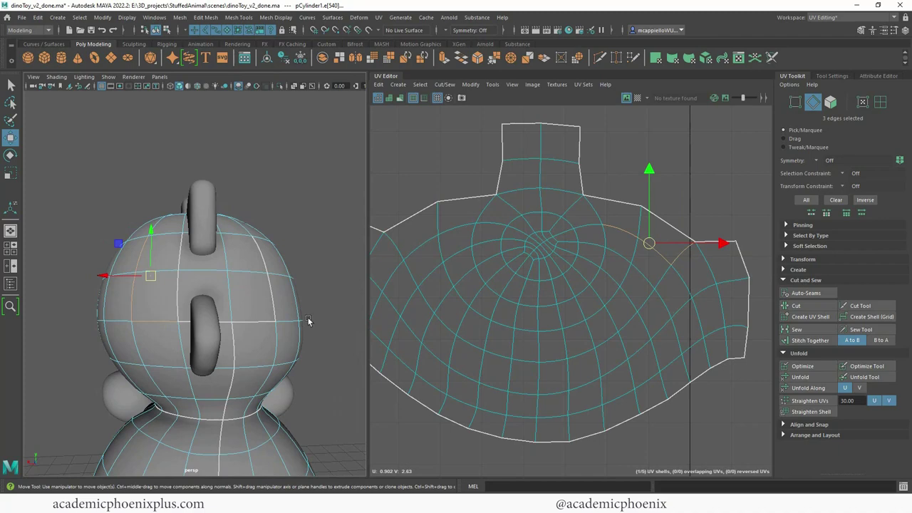
{"action": "left_click_drag", "start_coordinate": [308, 320], "coordinate": [407, 289], "text": "alt"}
{"action": "left_click", "coordinate": [255, 331], "text": "shift"}
{"action": "left_click", "coordinate": [267, 269], "text": "shift"}
{"action": "right_click", "coordinate": [600, 243], "text": "shift"}
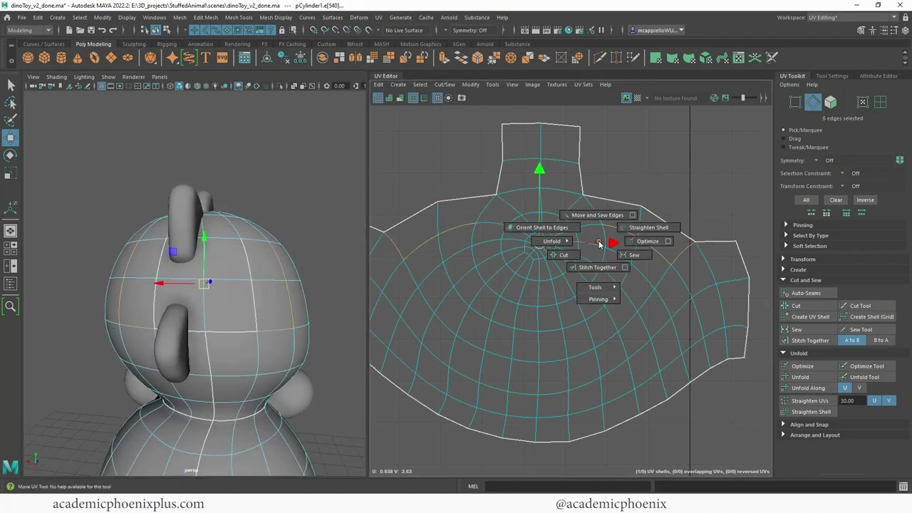
{"action": "left_click", "coordinate": [560, 254]}
Step: Sew the four open edges of the inner side cuts on the back of the head, two on each side of the centre flap
{"action": "middle_click_drag", "start_coordinate": [451, 228], "coordinate": [481, 271], "text": "alt"}
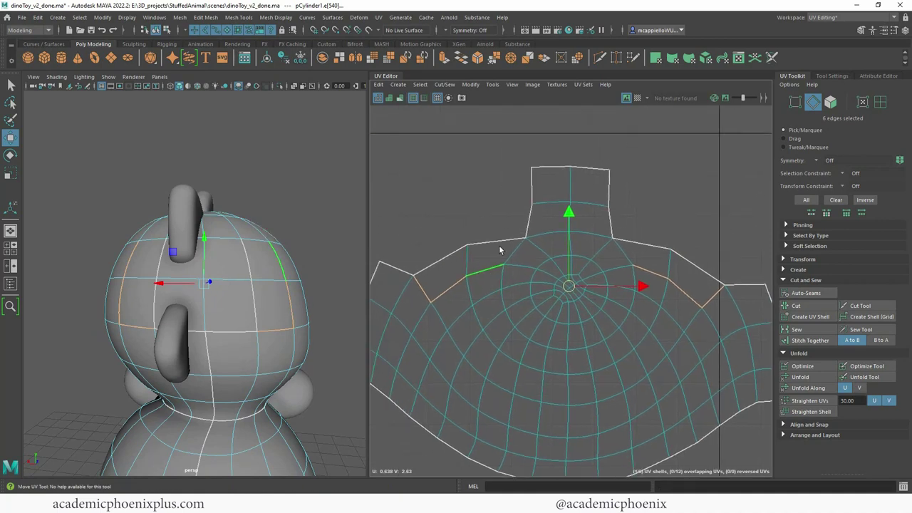
{"action": "right_click_drag", "start_coordinate": [501, 243], "coordinate": [500, 219]}
{"action": "left_click", "coordinate": [491, 241]}
{"action": "left_click", "coordinate": [647, 236]}
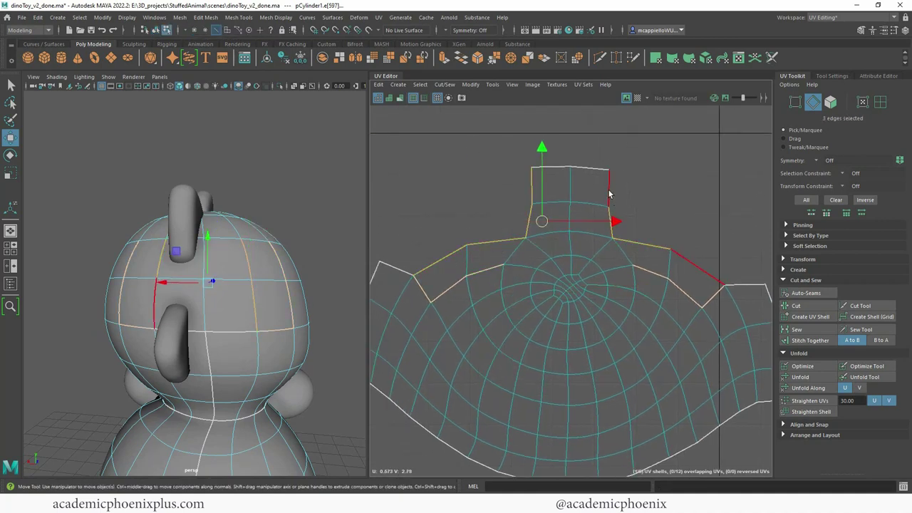
{"action": "right_click_drag", "start_coordinate": [642, 263], "coordinate": [662, 280], "text": "shift"}
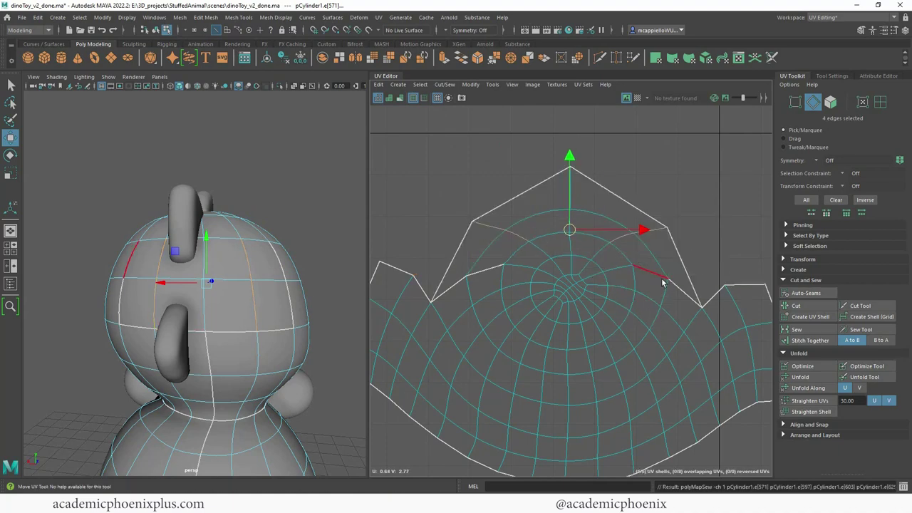
Step: Unfold the head's UV shell, display the checker map, and examine the pattern around the head
{"action": "right_click_drag", "start_coordinate": [570, 275], "coordinate": [562, 300]}
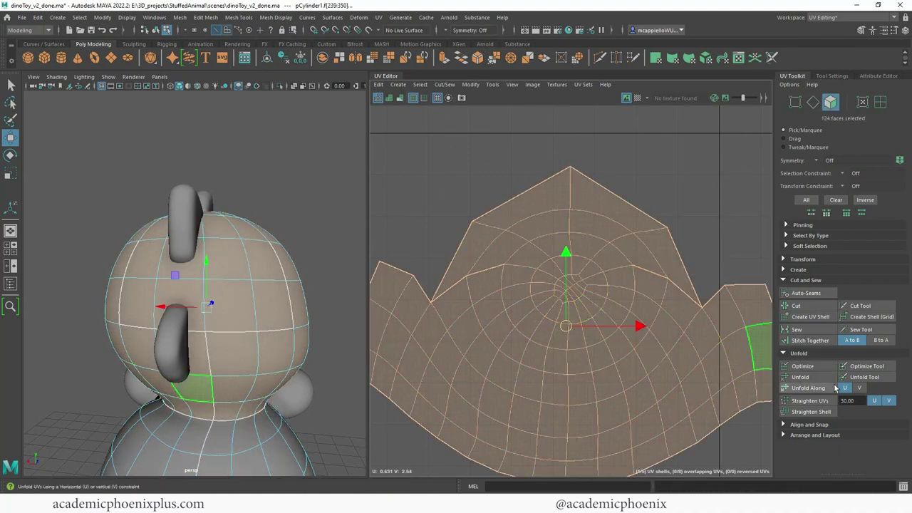
{"action": "left_click", "coordinate": [800, 376]}
{"action": "right_click_drag", "start_coordinate": [267, 283], "coordinate": [305, 242]}
{"action": "left_click", "coordinate": [637, 99]}
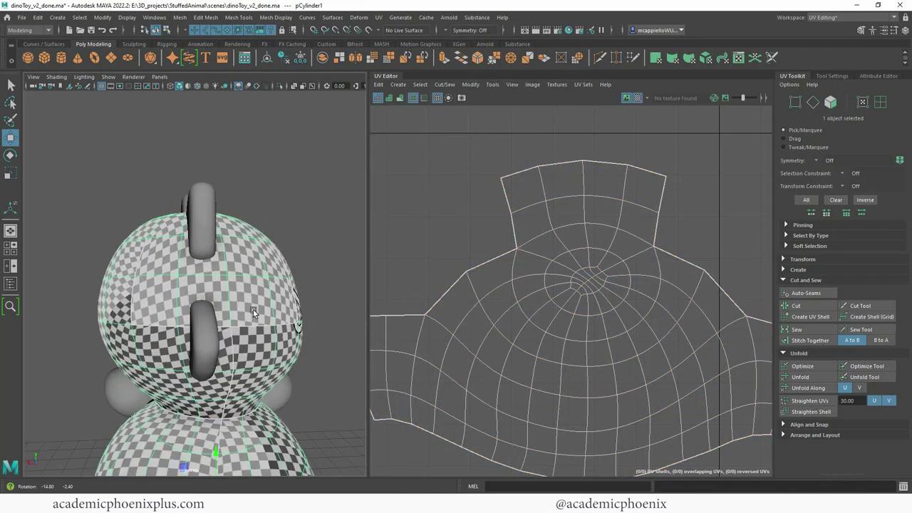
{"action": "left_click_drag", "start_coordinate": [253, 309], "coordinate": [168, 322], "text": "alt"}
{"action": "mouse_move", "coordinate": [246, 305]}
{"action": "right_mouse_down", "text": "alt"}
{"action": "mouse_move", "coordinate": [257, 300]}
{"action": "mouse_move", "coordinate": [229, 303]}
{"action": "right_mouse_up", "text": "alt"}
{"action": "middle_click_drag", "start_coordinate": [229, 303], "coordinate": [223, 231], "text": "alt"}
{"action": "left_click_drag", "start_coordinate": [285, 263], "coordinate": [181, 265], "text": "alt"}
{"action": "right_click_drag", "start_coordinate": [245, 269], "coordinate": [261, 266], "text": "alt"}
{"action": "mouse_move", "coordinate": [262, 266]}
{"action": "left_mouse_down", "text": "alt"}
{"action": "mouse_move", "coordinate": [171, 214]}
{"action": "mouse_move", "coordinate": [183, 249]}
{"action": "mouse_move", "coordinate": [267, 258]}
{"action": "left_mouse_up", "text": "alt"}
Step: Select and frame the front head spike and turn off the checker map display
{"action": "left_click", "coordinate": [171, 216]}
{"action": "key", "text": "f"}
{"action": "left_click", "coordinate": [638, 98]}
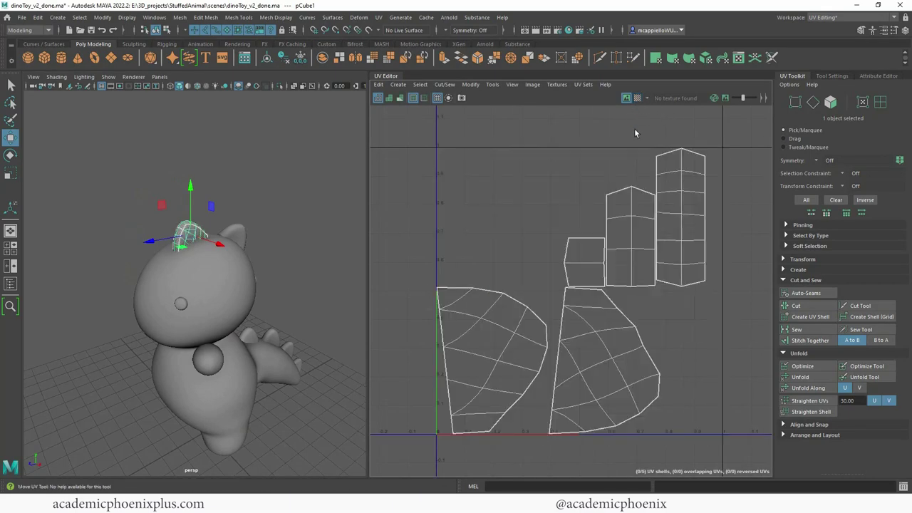
Step: Stitch the spike's strip shells to its first side shell along the four-edge border at the side's rim
{"action": "right_click_drag", "start_coordinate": [628, 230], "coordinate": [696, 261], "text": "alt"}
{"action": "middle_click_drag", "start_coordinate": [556, 260], "coordinate": [571, 188], "text": "alt"}
{"action": "right_click_drag", "start_coordinate": [602, 225], "coordinate": [597, 188]}
{"action": "middle_click_drag", "start_coordinate": [581, 206], "coordinate": [569, 243], "text": "alt"}
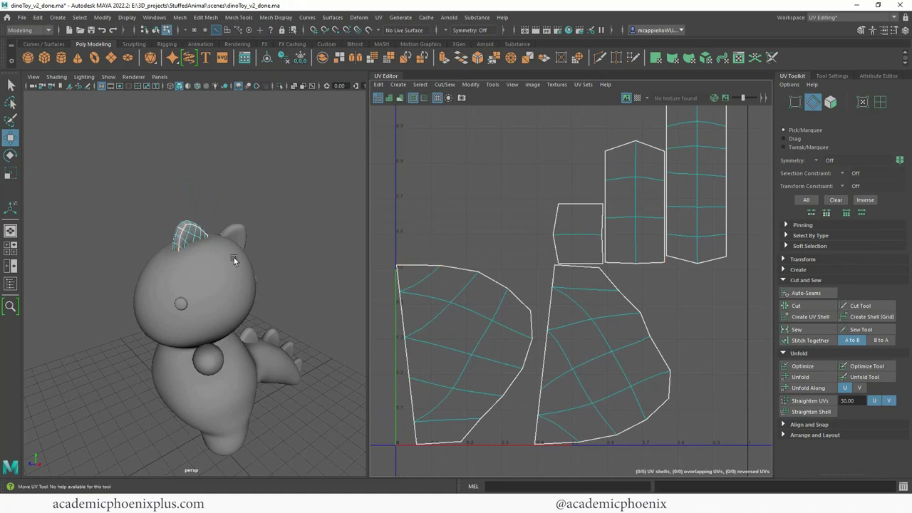
{"action": "right_click_drag", "start_coordinate": [234, 259], "coordinate": [277, 258], "text": "alt"}
{"action": "middle_click_drag", "start_coordinate": [278, 258], "coordinate": [308, 313], "text": "alt"}
{"action": "left_click", "coordinate": [203, 288]}
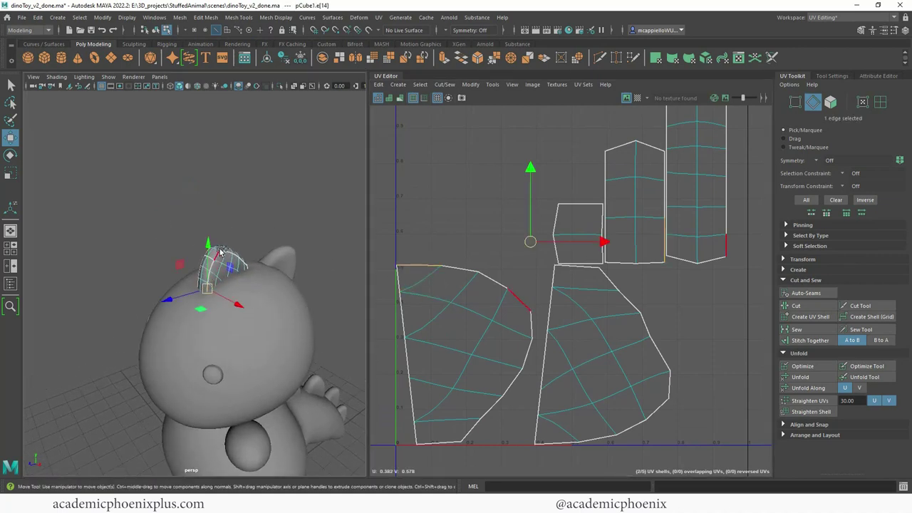
{"action": "double_click", "coordinate": [220, 255]}
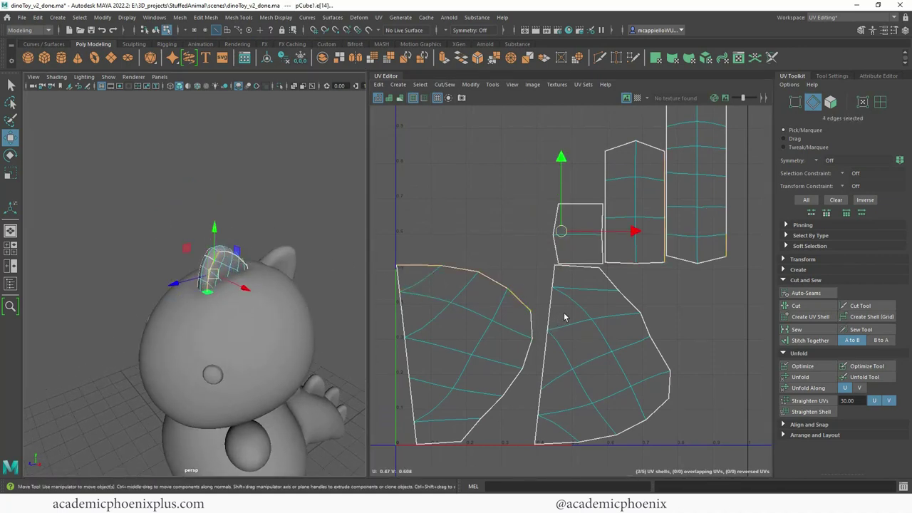
{"action": "left_click", "coordinate": [812, 340]}
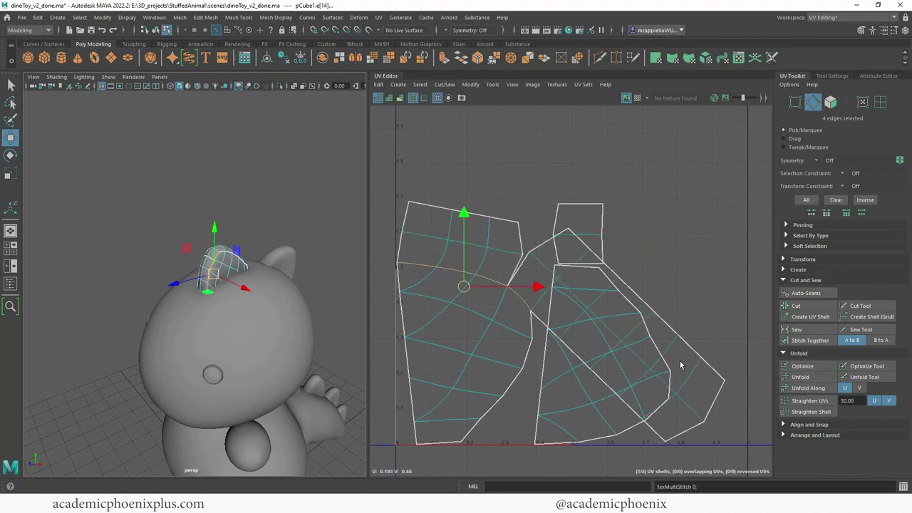
Step: Sew the two border edges at the gap between the adjoining strip pieces
{"action": "left_click", "coordinate": [521, 266]}
{"action": "left_click", "coordinate": [547, 247], "text": "shift"}
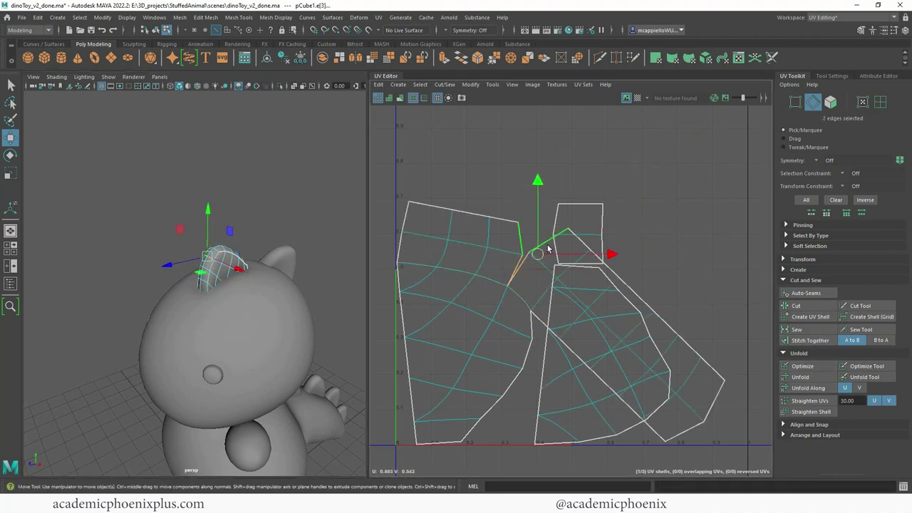
{"action": "right_click_drag", "start_coordinate": [545, 247], "coordinate": [546, 335], "text": "shift"}
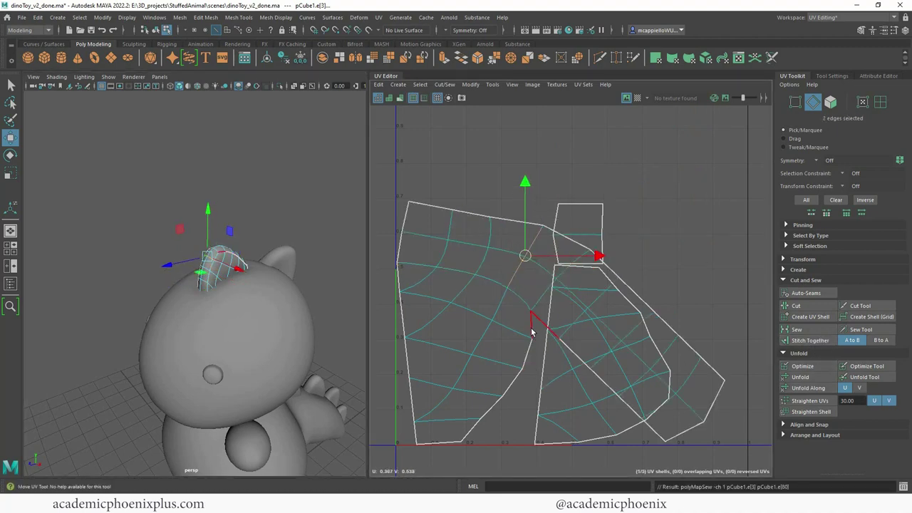
{"action": "left_click", "coordinate": [531, 332]}
{"action": "left_click", "coordinate": [527, 354], "text": "shift"}
{"action": "left_click", "coordinate": [515, 380], "text": "shift"}
{"action": "left_click", "coordinate": [481, 420], "text": "shift"}
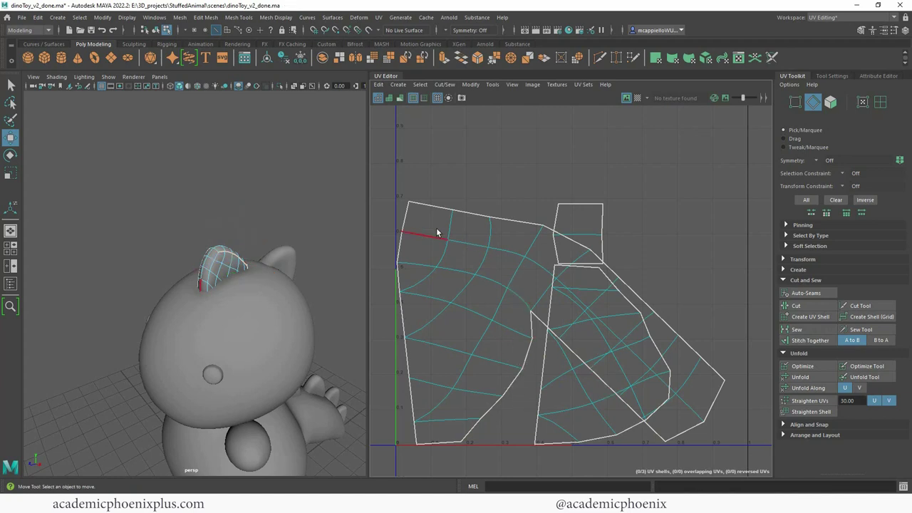
Step: Stitch the second side shell to the strip's four outer border edges
{"action": "left_click", "coordinate": [440, 209]}
{"action": "left_click", "coordinate": [476, 215], "text": "shift"}
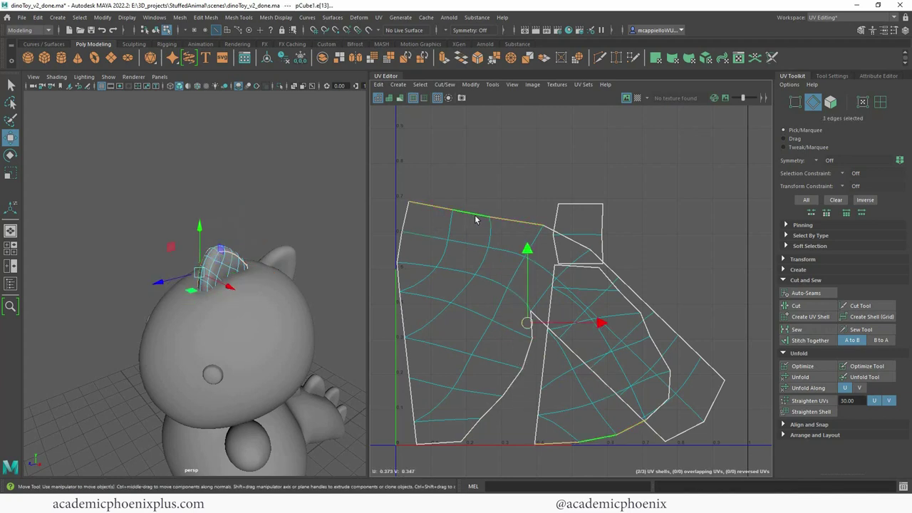
{"action": "left_click", "coordinate": [549, 232], "text": "shift"}
{"action": "left_click", "coordinate": [812, 341]}
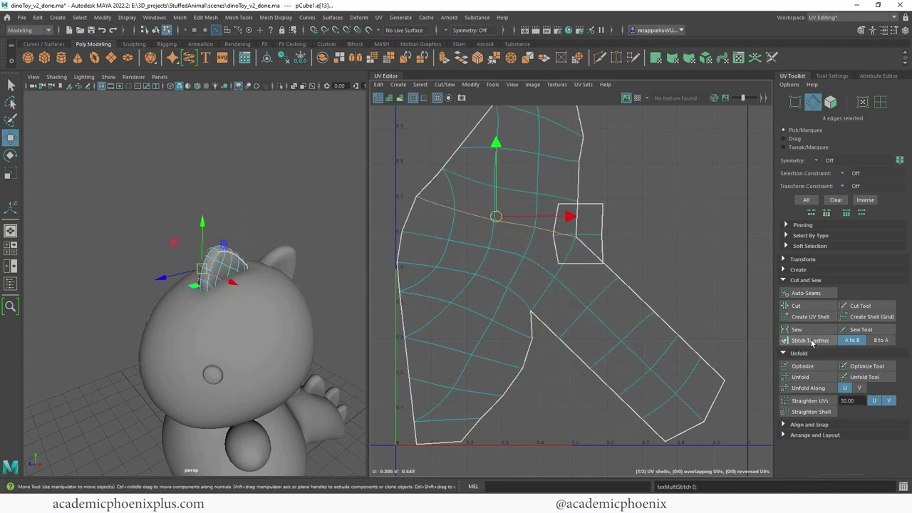
Step: Stitch the small remaining rectangular shell to the free end of the spike's long strip
{"action": "scroll", "coordinate": [664, 279], "scroll_direction": "up", "scroll_amount": 3}
{"action": "left_click_drag", "start_coordinate": [261, 284], "coordinate": [240, 288], "text": "alt"}
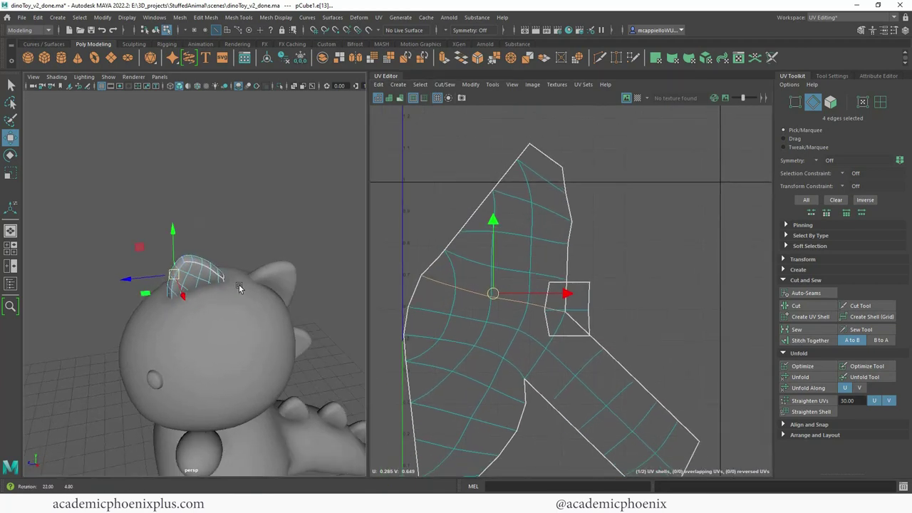
{"action": "left_click", "coordinate": [589, 298]}
{"action": "middle_click_drag", "start_coordinate": [594, 315], "coordinate": [621, 331], "text": "alt"}
{"action": "left_click", "coordinate": [569, 324], "text": "shift"}
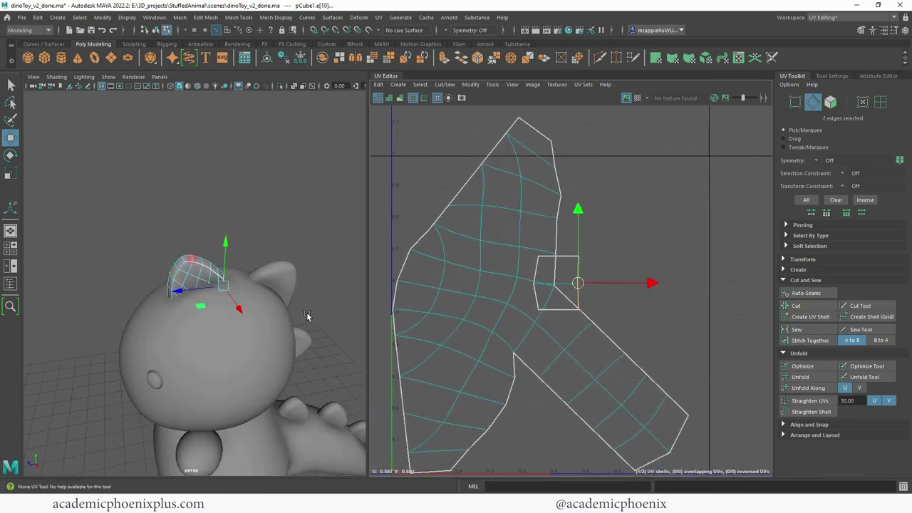
{"action": "left_click", "coordinate": [536, 269]}
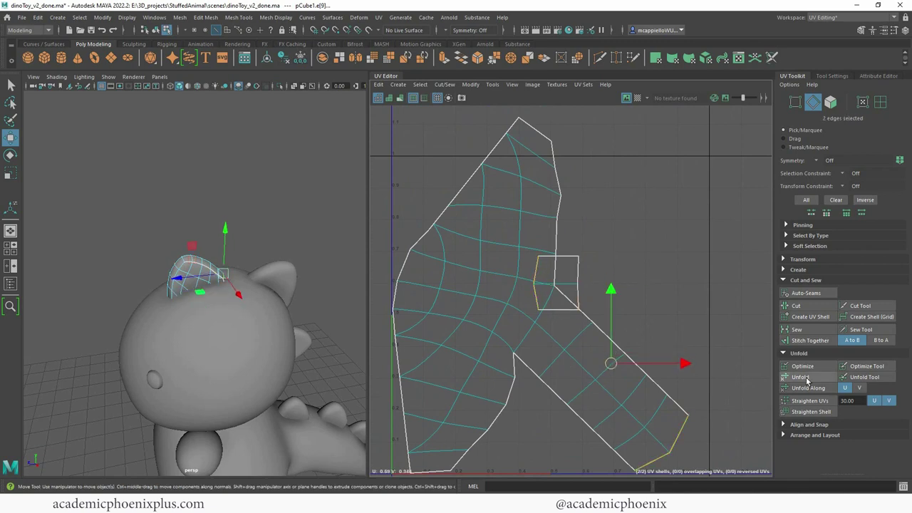
{"action": "left_click", "coordinate": [810, 340]}
{"action": "scroll", "coordinate": [525, 320], "scroll_direction": "down", "scroll_amount": 3}
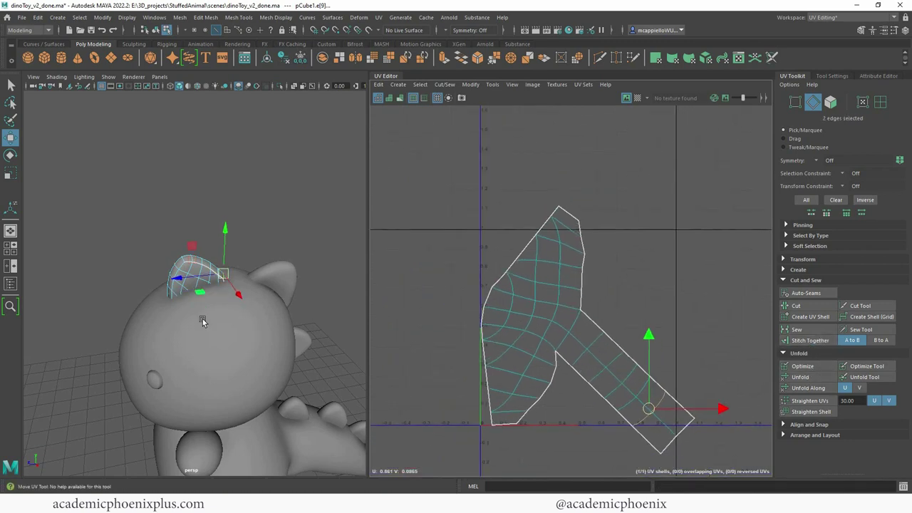
Step: Select all faces of the spike's combined UV shell and unfold it
{"action": "left_click_drag", "start_coordinate": [202, 321], "coordinate": [220, 317], "text": "alt"}
{"action": "right_click_drag", "start_coordinate": [550, 295], "coordinate": [546, 315]}
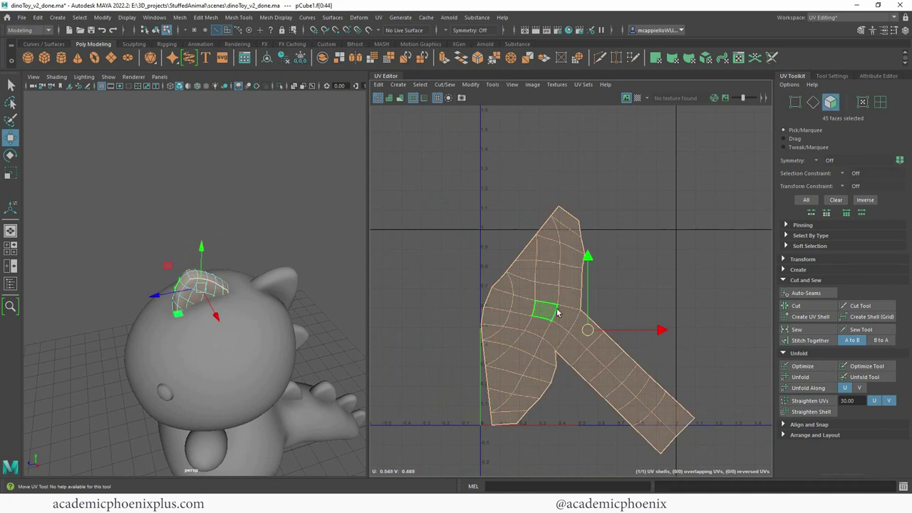
{"action": "left_click", "coordinate": [566, 318]}
{"action": "left_click", "coordinate": [573, 353]}
{"action": "double_click", "coordinate": [636, 380]}
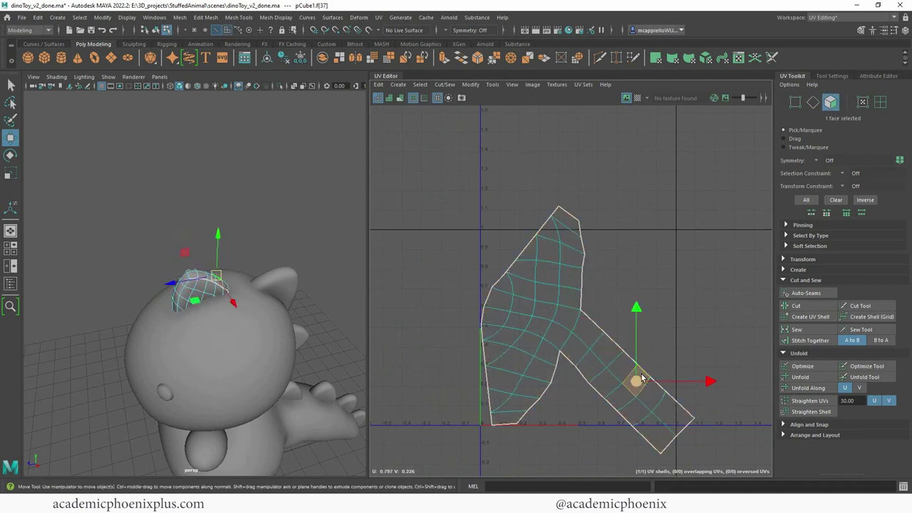
{"action": "left_click", "coordinate": [800, 377]}
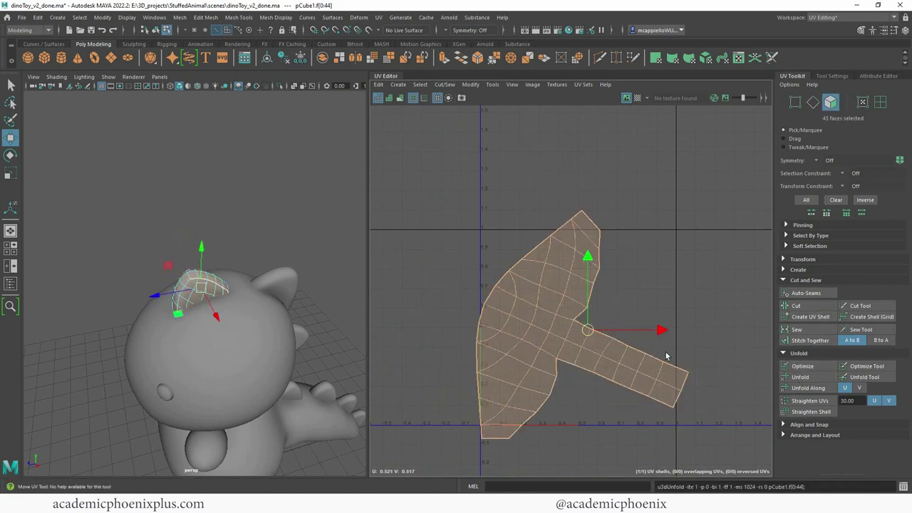
Step: Display the checker map and examine the spike's texture distortion from the front and side
{"action": "left_click", "coordinate": [638, 98]}
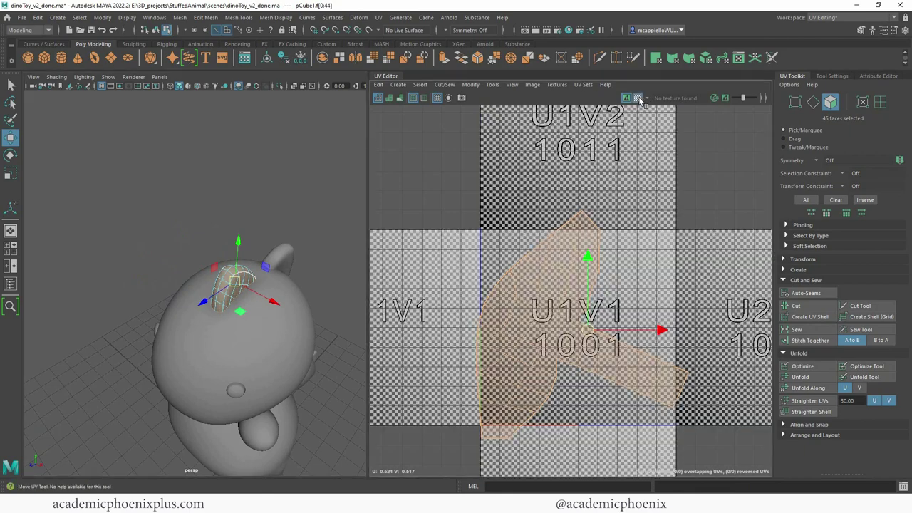
{"action": "left_click_drag", "start_coordinate": [241, 291], "coordinate": [299, 284], "text": "alt"}
{"action": "scroll", "coordinate": [285, 291], "scroll_direction": "up", "scroll_amount": 3}
{"action": "middle_click_drag", "start_coordinate": [278, 294], "coordinate": [210, 338], "text": "alt"}
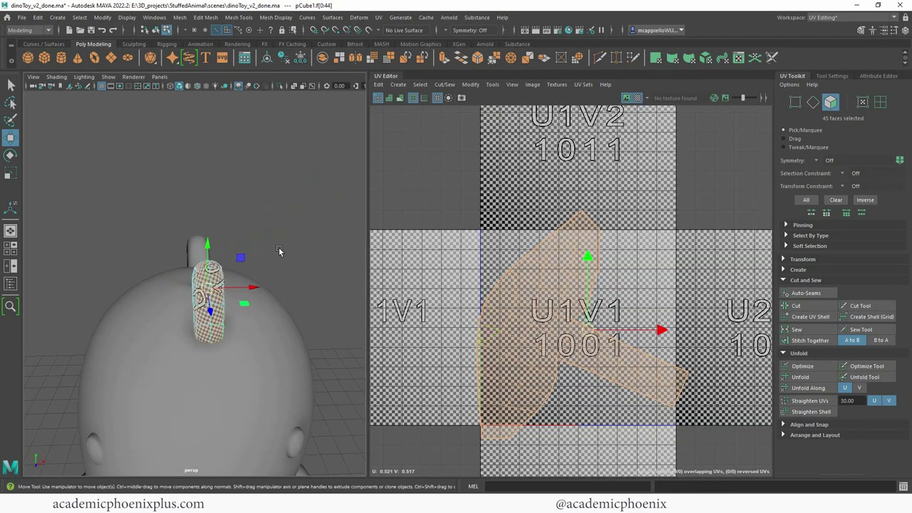
{"action": "left_click", "coordinate": [279, 249]}
{"action": "left_click_drag", "start_coordinate": [224, 282], "coordinate": [175, 287], "text": "alt"}
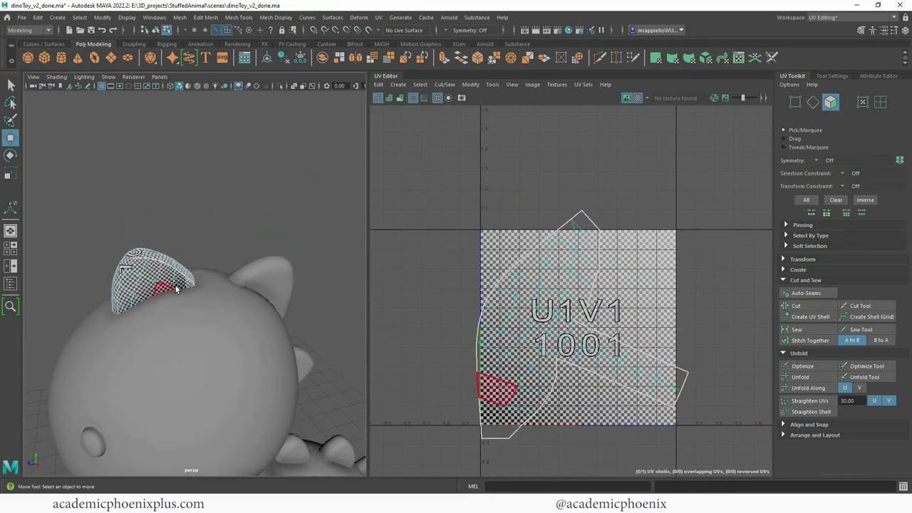
{"action": "scroll", "coordinate": [536, 306], "scroll_direction": "down", "scroll_amount": 3}
Step: Move the spike's whole UV shell diagonally out of the 0–1 tile, mostly beneath the neighbouring U2V1 tile
{"action": "left_click", "coordinate": [534, 349]}
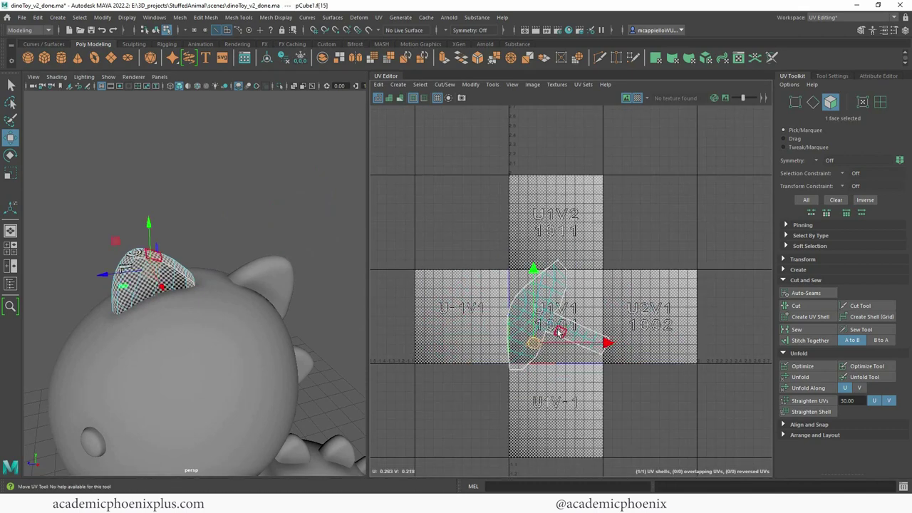
{"action": "double_click", "coordinate": [555, 332]}
{"action": "left_click_drag", "start_coordinate": [557, 315], "coordinate": [627, 390]}
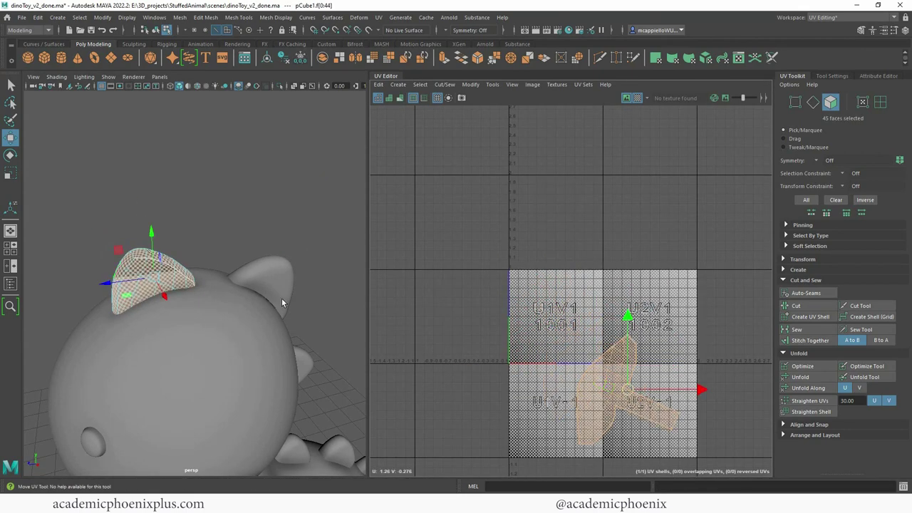
Step: Transfer the unfolded spike's UVs to the second head spike using reset Transfer Attributes settings with Component sample space
{"action": "left_click_drag", "start_coordinate": [282, 303], "coordinate": [294, 309], "text": "alt"}
{"action": "right_click_drag", "start_coordinate": [195, 242], "coordinate": [242, 229]}
{"action": "left_click_drag", "start_coordinate": [282, 261], "coordinate": [243, 254], "text": "alt"}
{"action": "left_click", "coordinate": [242, 271]}
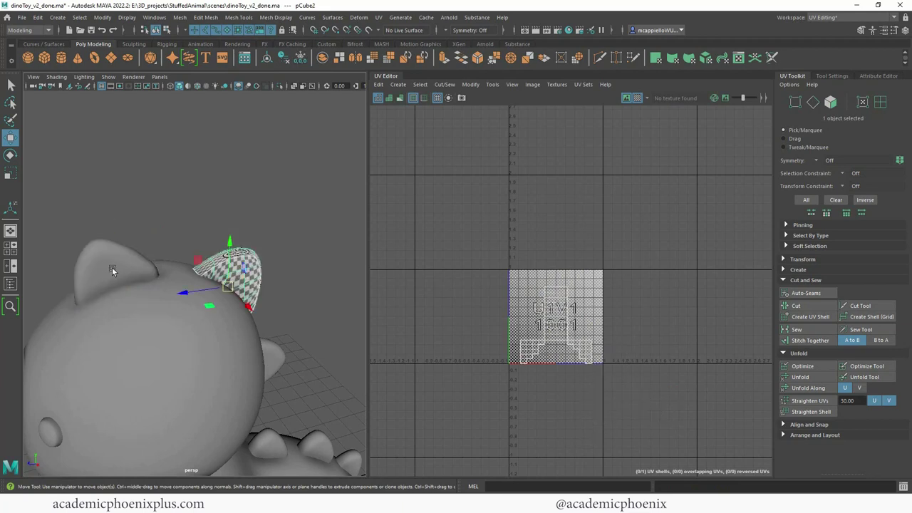
{"action": "left_click", "coordinate": [111, 267]}
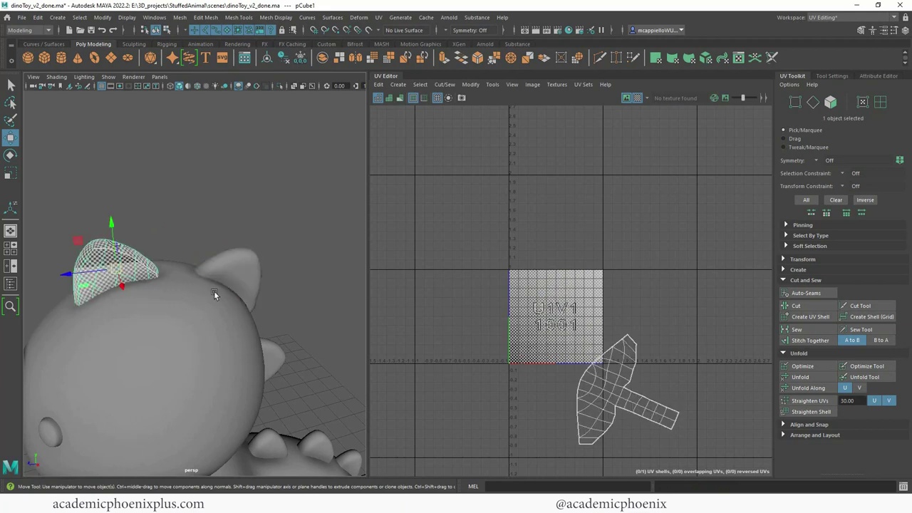
{"action": "left_click", "coordinate": [242, 267], "text": "shift"}
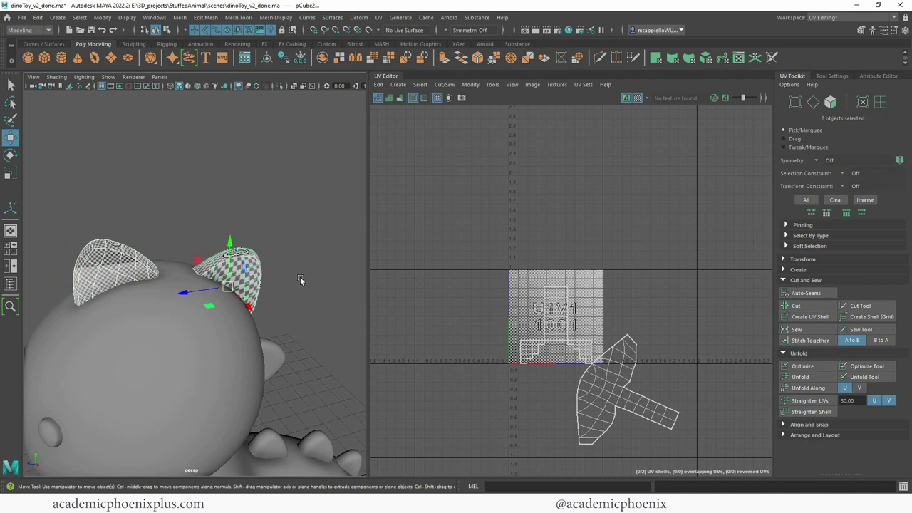
{"action": "left_click", "coordinate": [186, 18]}
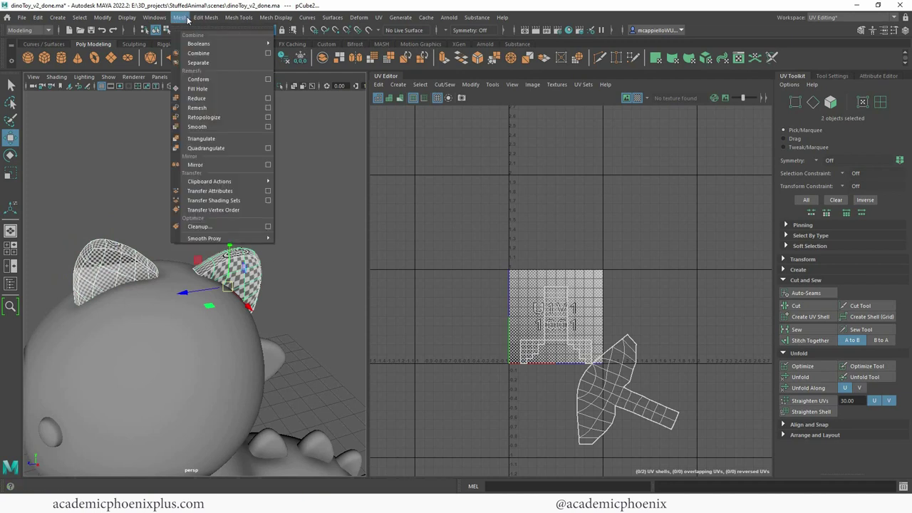
{"action": "left_click", "coordinate": [268, 191]}
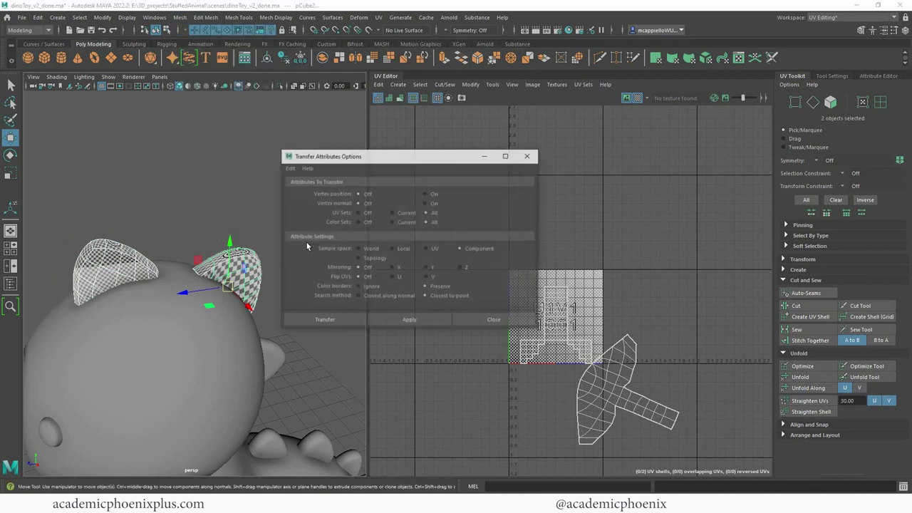
{"action": "left_click", "coordinate": [290, 168]}
{"action": "left_click", "coordinate": [305, 187]}
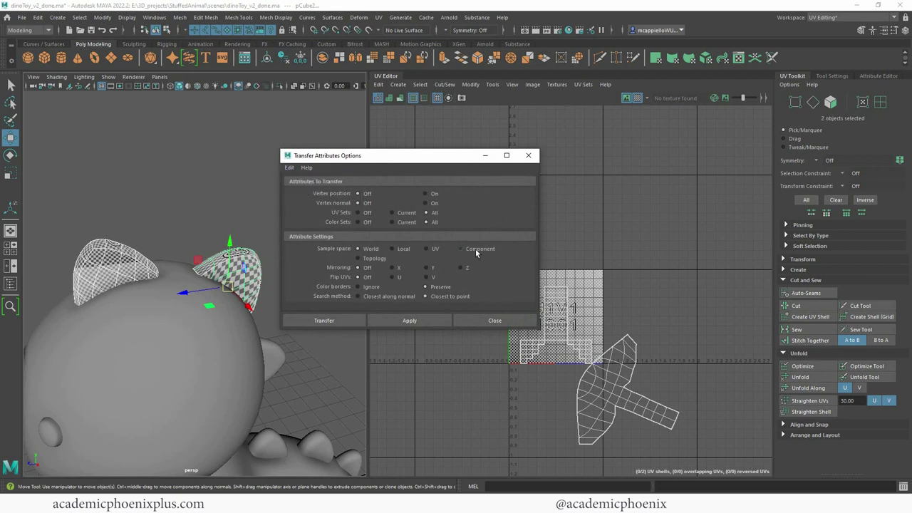
{"action": "left_click", "coordinate": [324, 321]}
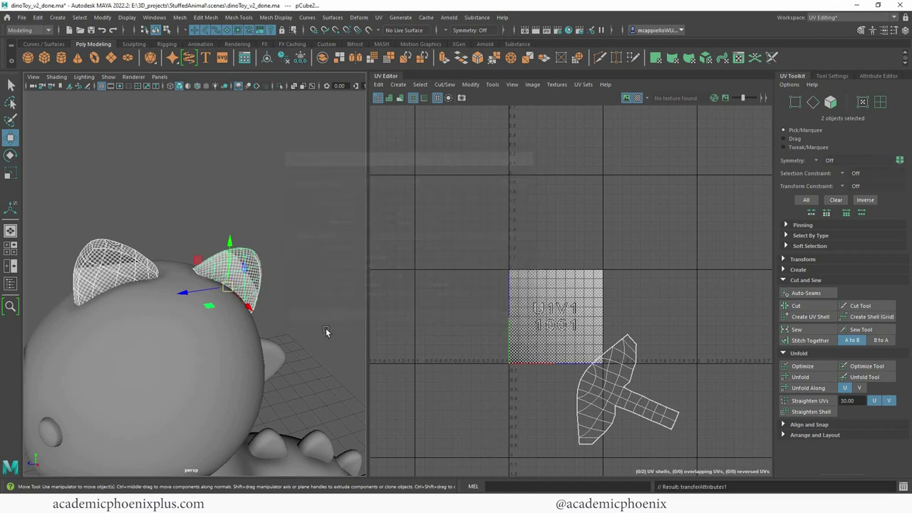
{"action": "left_click_drag", "start_coordinate": [324, 321], "coordinate": [285, 320], "text": "alt"}
{"action": "left_click", "coordinate": [281, 318]}
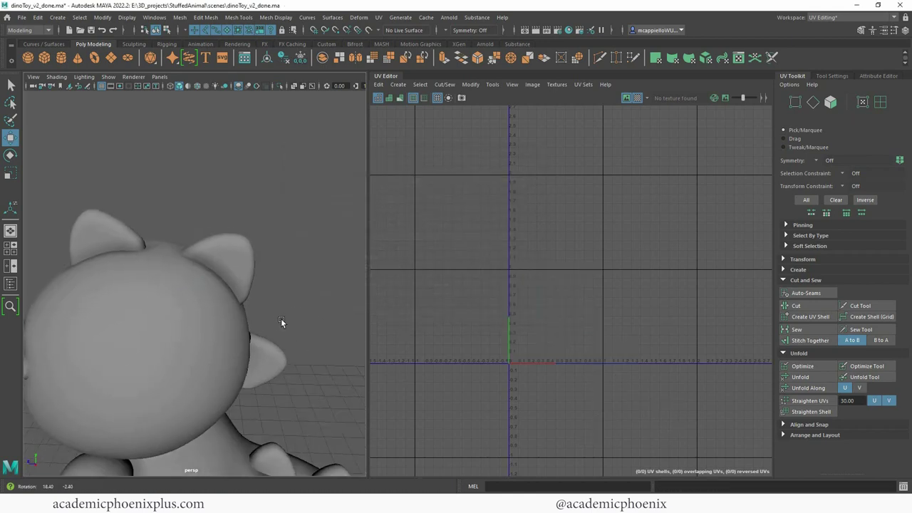
Step: Repeat the UV transfer from the unfolded spike onto the lowest head spike and the first spike on the back
{"action": "left_click", "coordinate": [123, 233]}
{"action": "left_click", "coordinate": [281, 375], "text": "shift"}
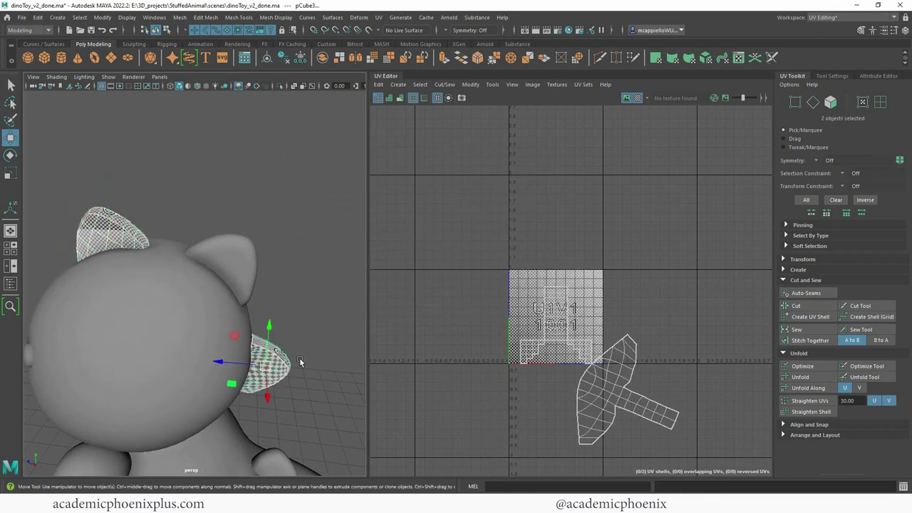
{"action": "left_click_drag", "start_coordinate": [295, 368], "coordinate": [252, 282], "text": "alt"}
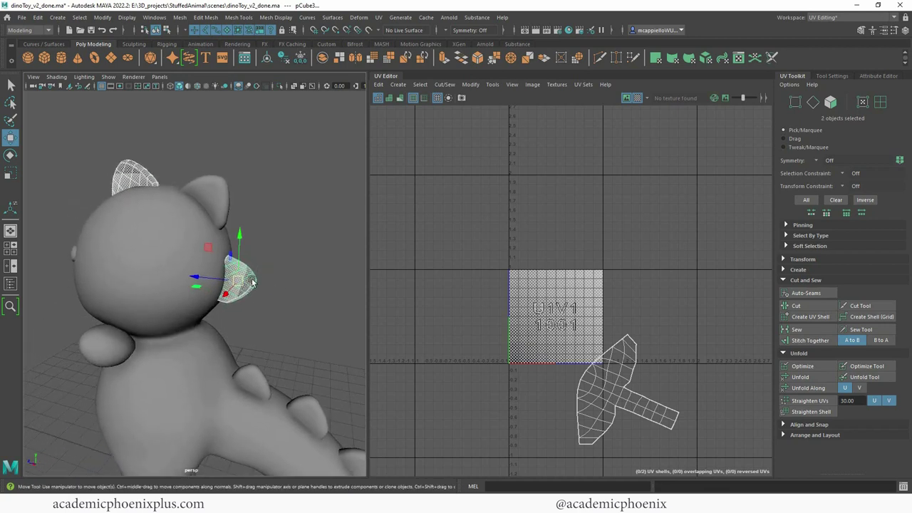
{"action": "left_click", "coordinate": [251, 379], "text": "shift"}
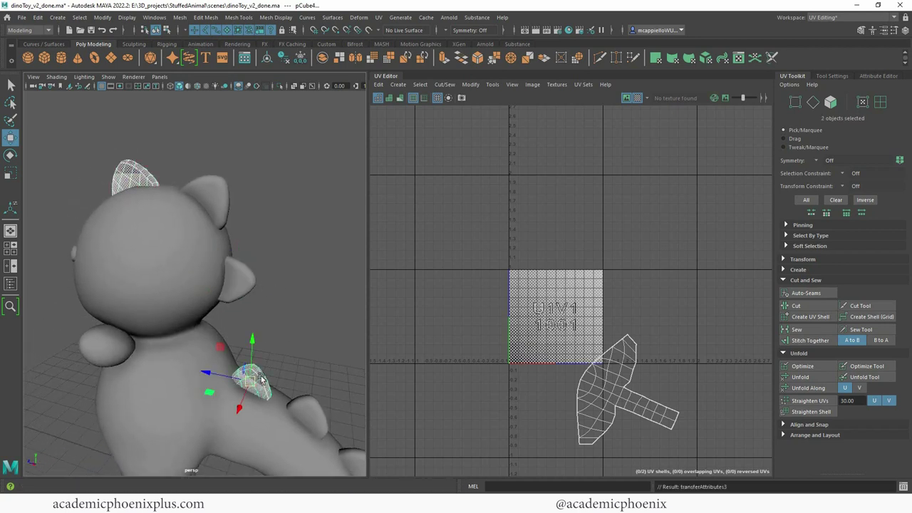
Step: Repeat the UV transfer from the unfolded head spike onto the remaining three spikes down the back and tail
{"action": "left_click", "coordinate": [261, 379], "text": "shift"}
{"action": "left_click", "coordinate": [316, 410], "text": "shift"}
{"action": "key", "text": "g"}
{"action": "left_click", "coordinate": [307, 412], "text": "shift"}
{"action": "middle_click_drag", "start_coordinate": [336, 418], "coordinate": [296, 347], "text": "alt"}
{"action": "left_click", "coordinate": [336, 416], "text": "shift"}
{"action": "key", "text": "g"}
{"action": "scroll", "coordinate": [302, 373], "scroll_direction": "down", "scroll_amount": 3}
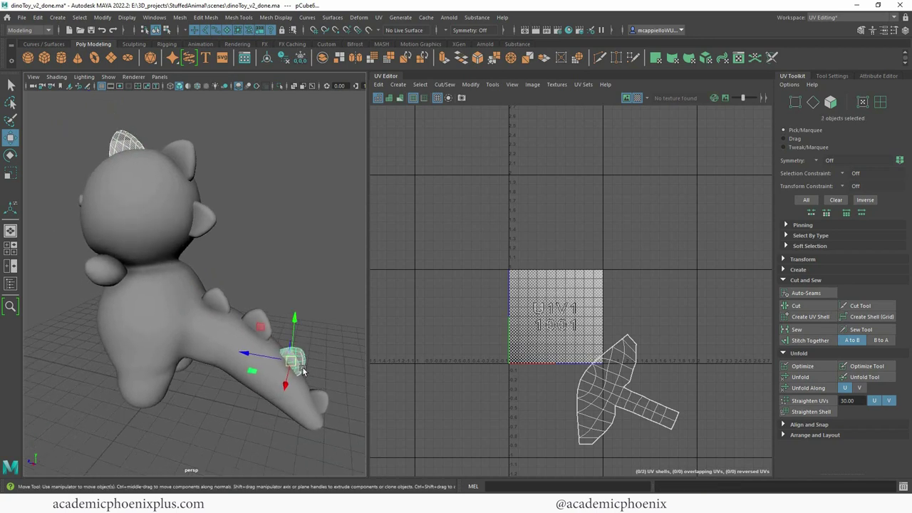
{"action": "left_click", "coordinate": [319, 411], "text": "shift"}
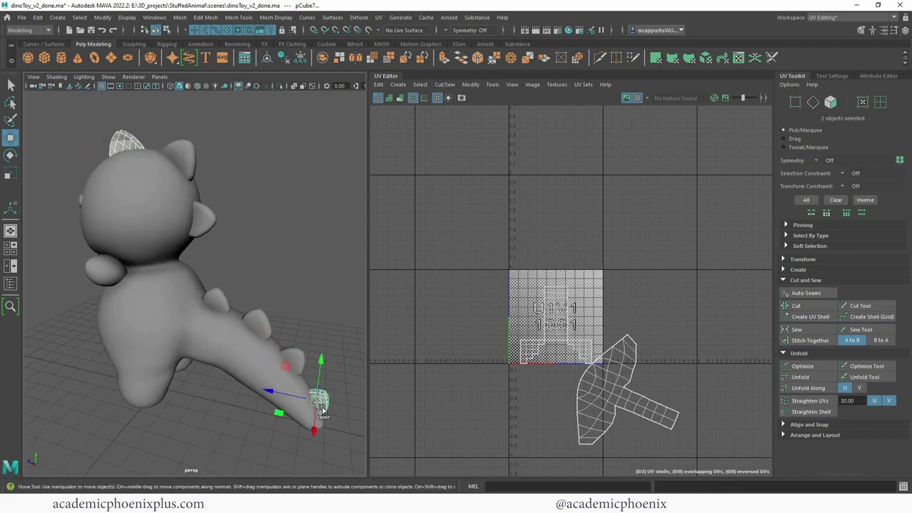
{"action": "left_click", "coordinate": [288, 285]}
Step: Apply an Automatic UV projection to the dinosaur's left arm
{"action": "left_click_drag", "start_coordinate": [271, 266], "coordinate": [154, 210], "text": "alt"}
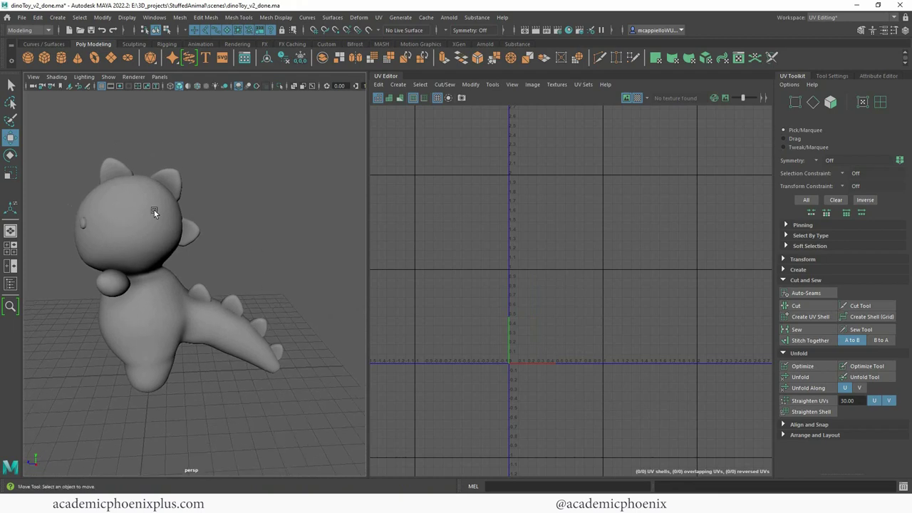
{"action": "left_click_drag", "start_coordinate": [296, 396], "coordinate": [296, 397]}
{"action": "left_click_drag", "start_coordinate": [186, 353], "coordinate": [179, 303], "text": "alt"}
{"action": "left_click", "coordinate": [166, 296]}
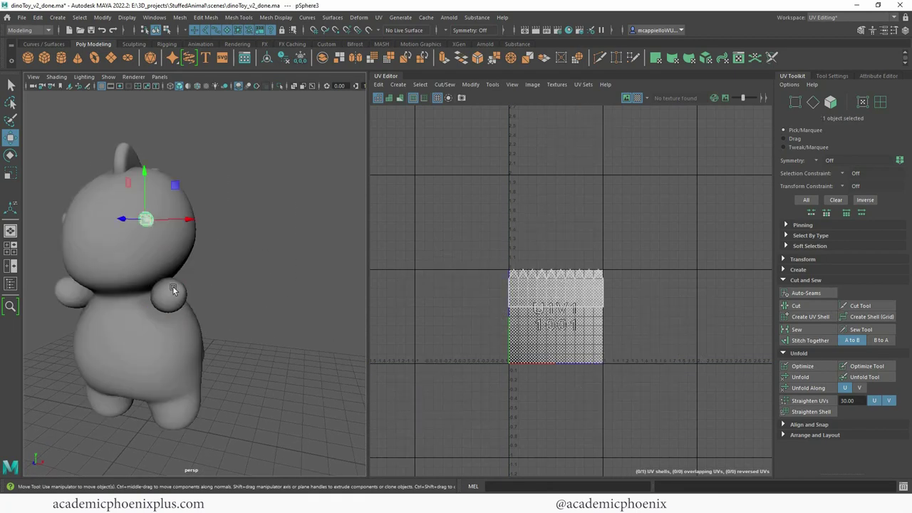
{"action": "key", "text": "f"}
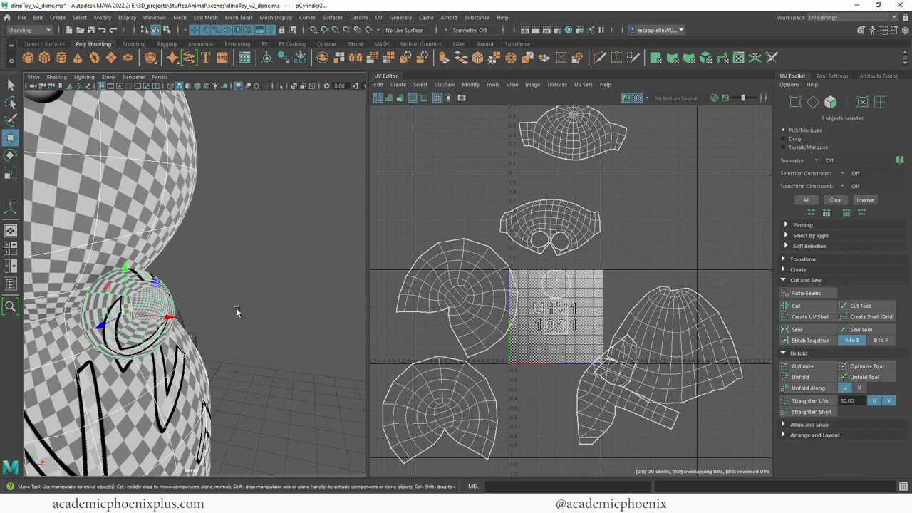
{"action": "scroll", "coordinate": [274, 297], "scroll_direction": "down", "scroll_amount": 3}
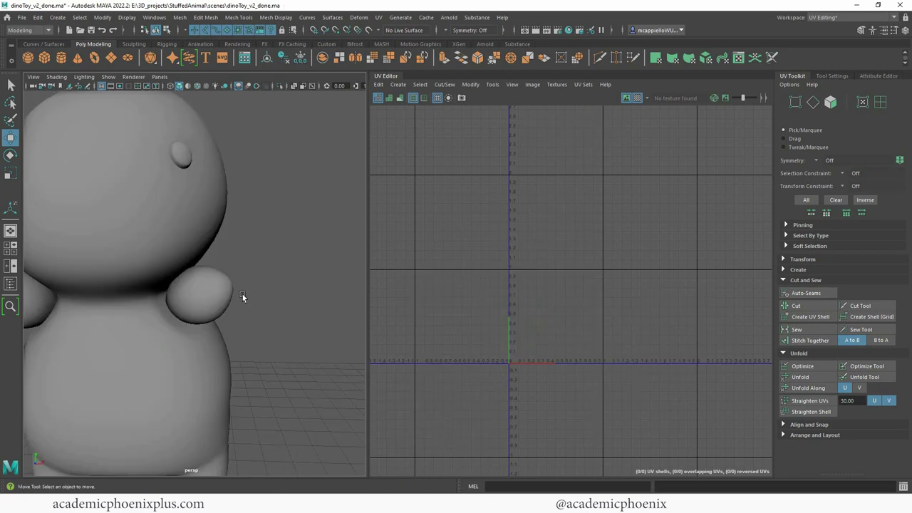
{"action": "left_click", "coordinate": [238, 299]}
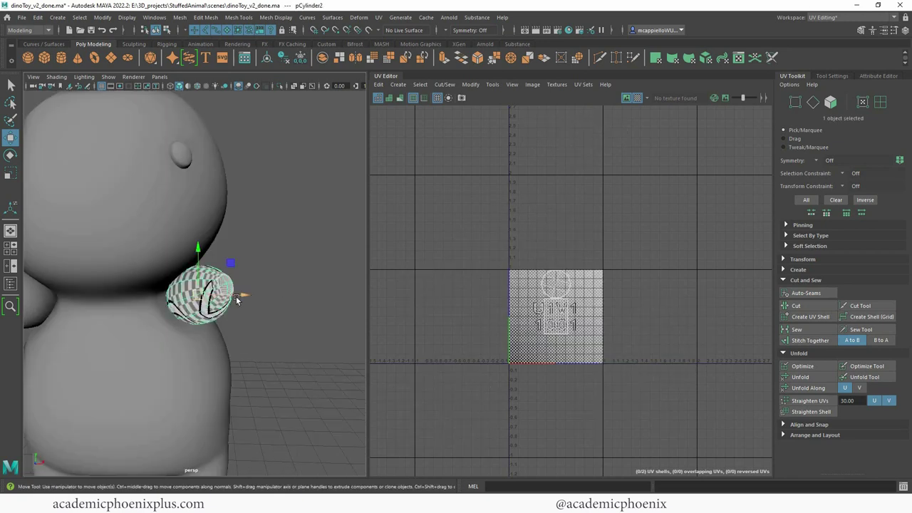
{"action": "left_click", "coordinate": [380, 17]}
{"action": "left_click", "coordinate": [401, 75]}
{"action": "right_click_drag", "start_coordinate": [602, 261], "coordinate": [675, 312], "text": "alt"}
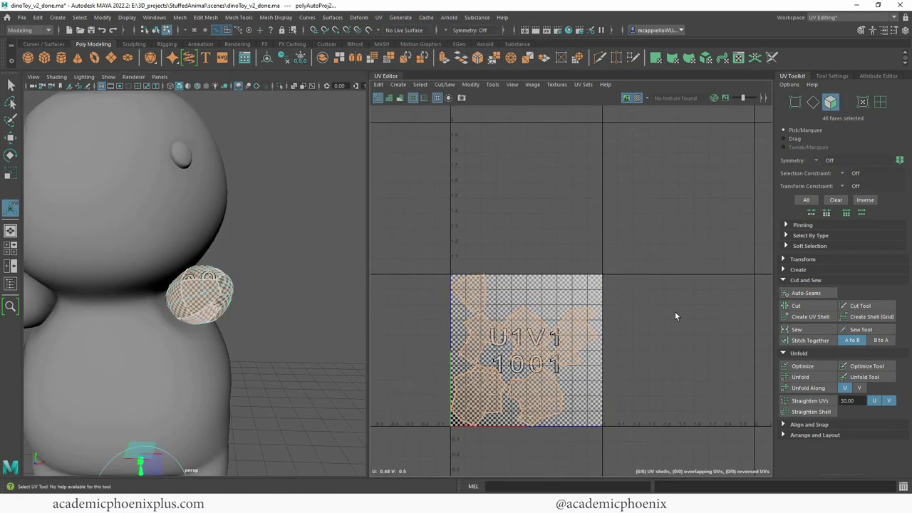
{"action": "middle_click_drag", "start_coordinate": [675, 312], "coordinate": [749, 273], "text": "alt"}
{"action": "left_click_drag", "start_coordinate": [204, 265], "coordinate": [240, 246], "text": "alt"}
{"action": "right_click_drag", "start_coordinate": [241, 246], "coordinate": [304, 250], "text": "alt"}
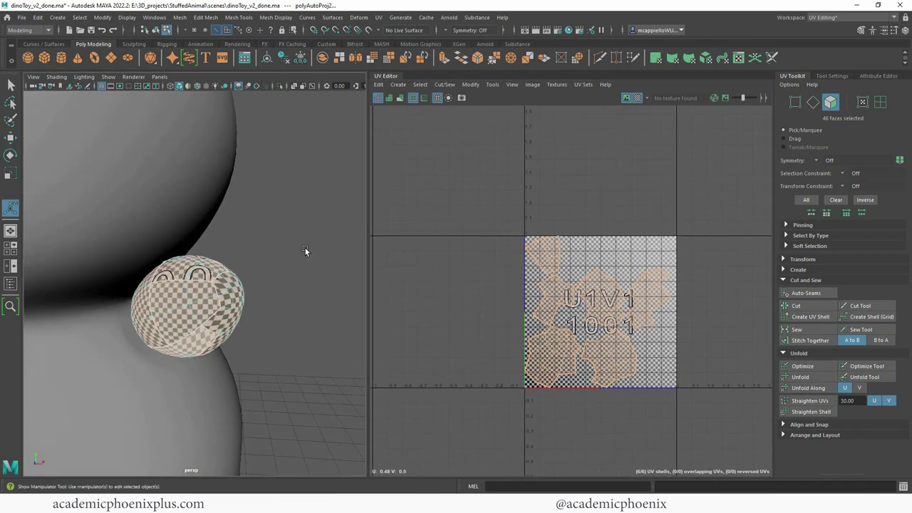
Step: Apply a Cylindrical UV projection to the left arm and extend its sweep around the whole arm
{"action": "right_click_drag", "start_coordinate": [209, 284], "coordinate": [257, 221]}
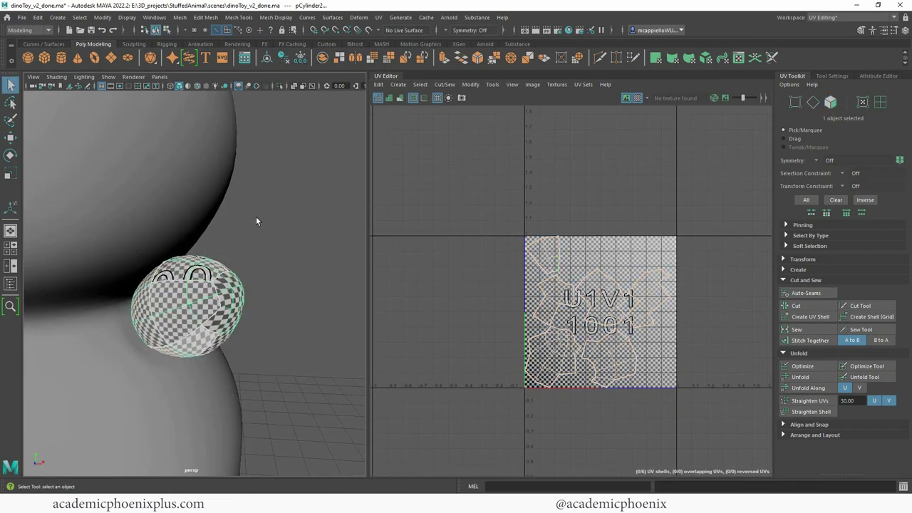
{"action": "left_click", "coordinate": [379, 17]}
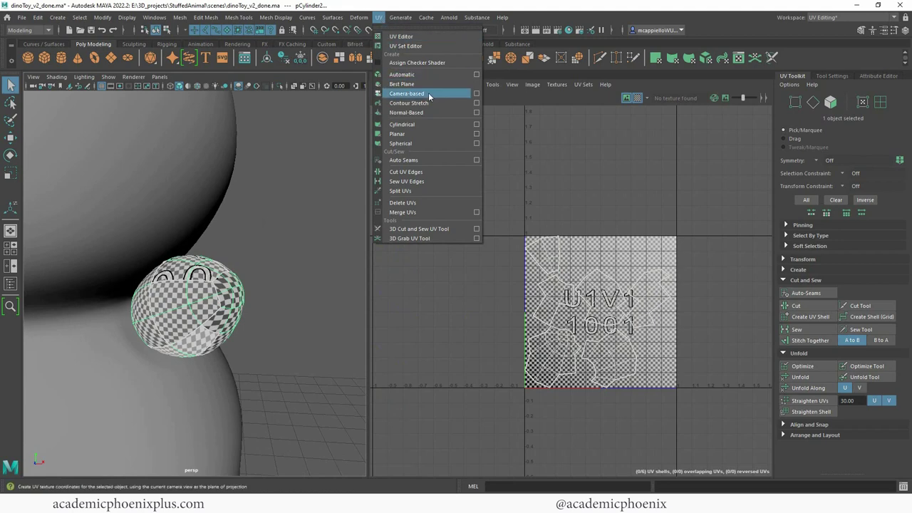
{"action": "left_click", "coordinate": [432, 124]}
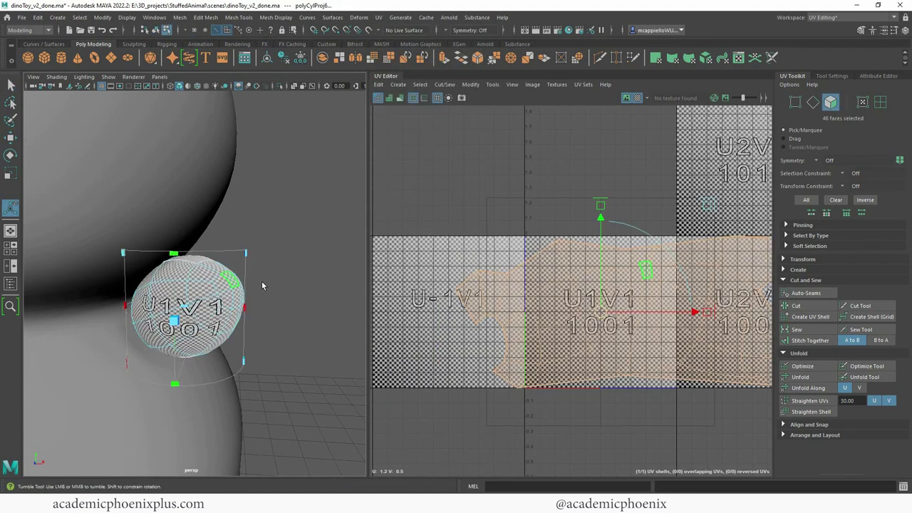
{"action": "left_click_drag", "start_coordinate": [261, 286], "coordinate": [212, 291], "text": "alt"}
{"action": "left_click_drag", "start_coordinate": [198, 325], "coordinate": [204, 256]}
{"action": "left_click_drag", "start_coordinate": [173, 332], "coordinate": [203, 309], "text": "alt"}
{"action": "left_click_drag", "start_coordinate": [231, 277], "coordinate": [141, 272], "text": "alt"}
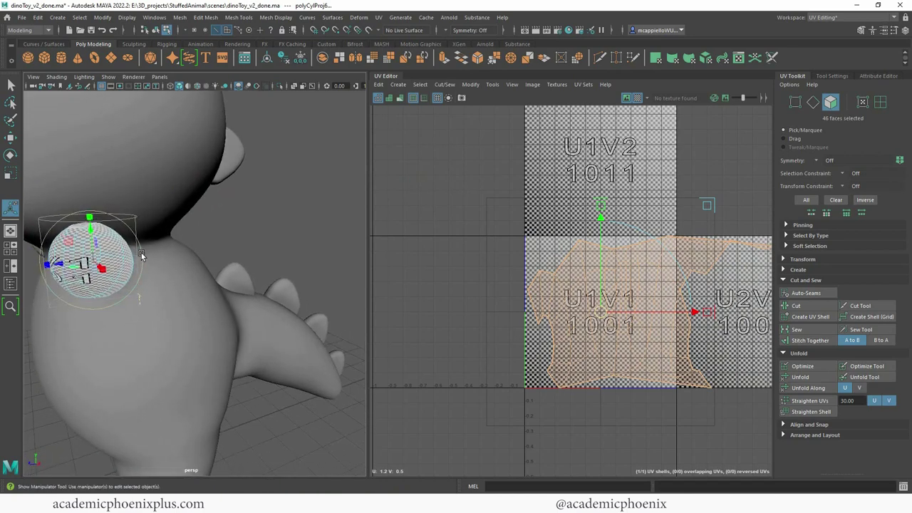
Step: Rotate the cylindrical projection so it wraps around the length of the left arm
{"action": "left_click", "coordinate": [142, 258]}
{"action": "left_click_drag", "start_coordinate": [104, 243], "coordinate": [74, 251]}
{"action": "left_click_drag", "start_coordinate": [129, 262], "coordinate": [291, 263], "text": "alt"}
{"action": "scroll", "coordinate": [223, 235], "scroll_direction": "up", "scroll_amount": 3}
{"action": "left_click", "coordinate": [240, 221]}
{"action": "key", "text": "ctrl+z"}
{"action": "left_click", "coordinate": [175, 267]}
{"action": "scroll", "coordinate": [294, 261], "scroll_direction": "up", "scroll_amount": 3}
{"action": "left_click_drag", "start_coordinate": [237, 275], "coordinate": [219, 238], "text": "alt"}
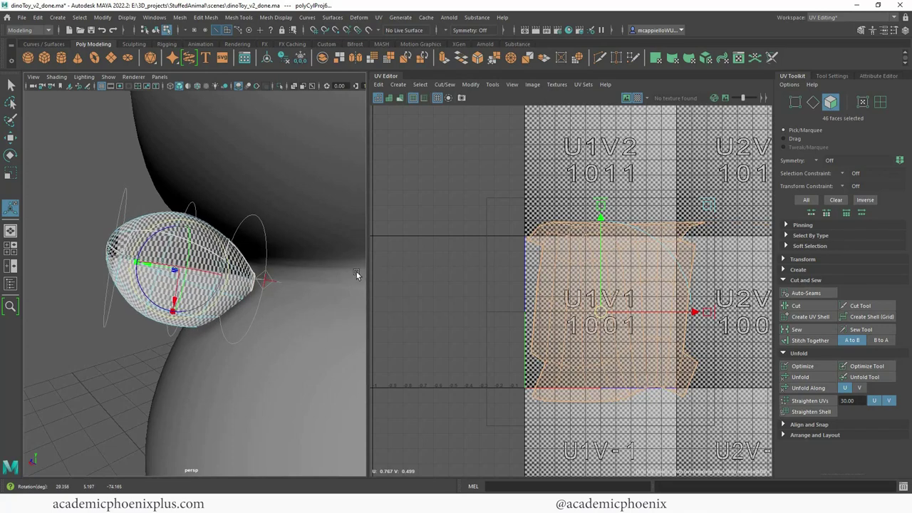
Step: Refine the projection's rotation from several views until its axis follows the arm from tip to shoulder
{"action": "left_click_drag", "start_coordinate": [357, 275], "coordinate": [335, 285], "text": "alt"}
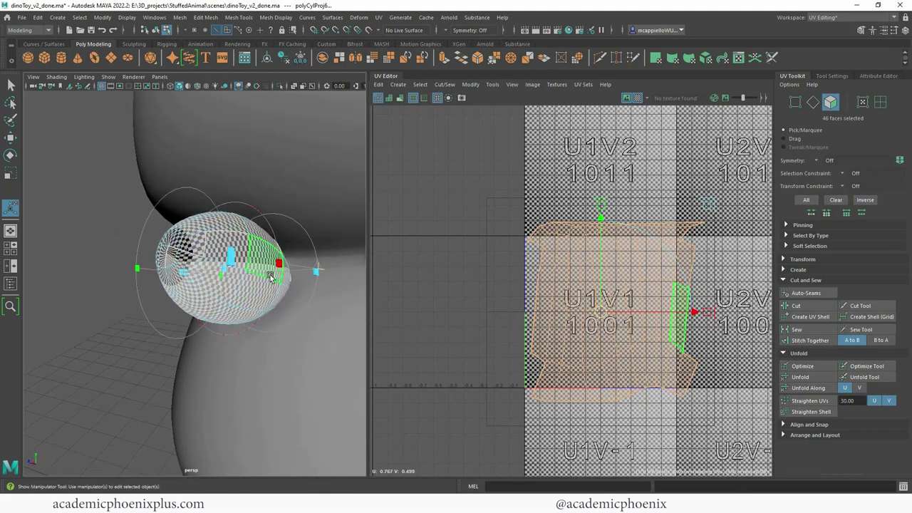
{"action": "left_click_drag", "start_coordinate": [270, 277], "coordinate": [311, 267], "text": "alt"}
{"action": "left_click", "coordinate": [324, 273]}
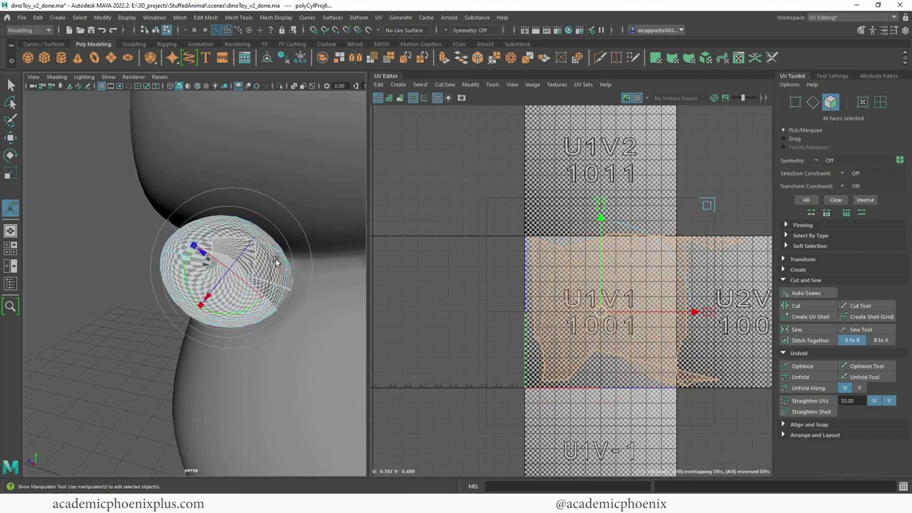
{"action": "left_click_drag", "start_coordinate": [266, 307], "coordinate": [277, 301], "text": "alt"}
{"action": "left_click", "coordinate": [238, 308]}
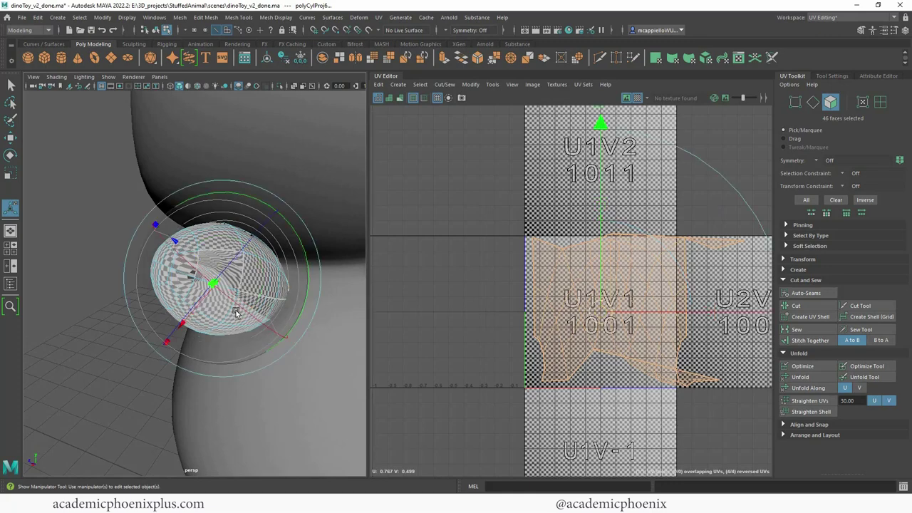
{"action": "left_click_drag", "start_coordinate": [307, 260], "coordinate": [251, 279]}
{"action": "left_click_drag", "start_coordinate": [251, 279], "coordinate": [287, 326], "text": "alt"}
{"action": "left_click_drag", "start_coordinate": [295, 228], "coordinate": [182, 263]}
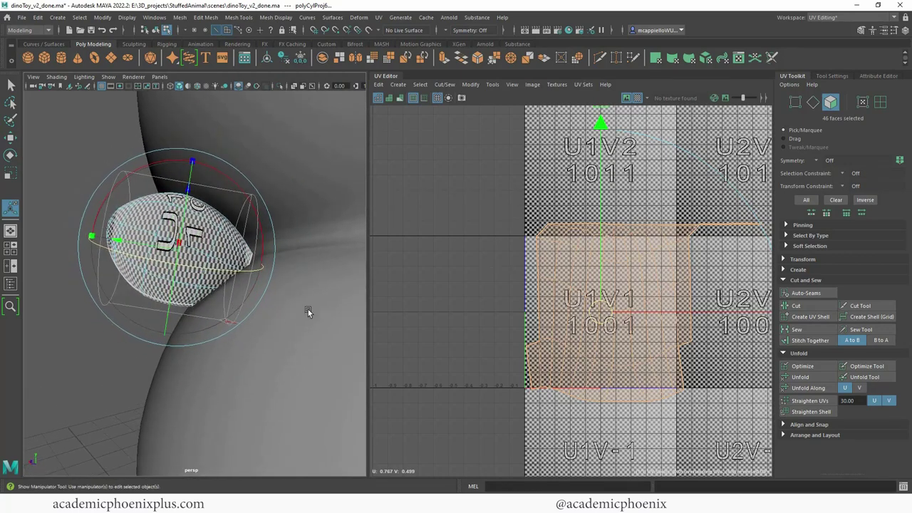
Step: Move the arm's UV shell diagonally out of the 0–1 tile toward U-1V-1 and unfold the whole shell
{"action": "key", "text": "w"}
{"action": "scroll", "coordinate": [644, 299], "scroll_direction": "down", "scroll_amount": 2}
{"action": "middle_click_drag", "start_coordinate": [644, 309], "coordinate": [573, 267], "text": "alt"}
{"action": "left_click_drag", "start_coordinate": [573, 267], "coordinate": [436, 341]}
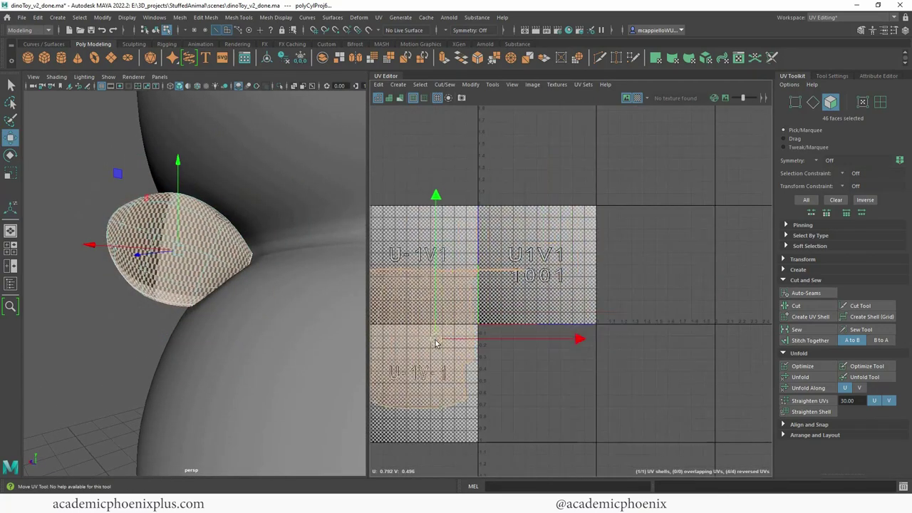
{"action": "middle_click_drag", "start_coordinate": [436, 344], "coordinate": [550, 305], "text": "alt"}
{"action": "left_click", "coordinate": [510, 340]}
{"action": "double_click", "coordinate": [513, 366]}
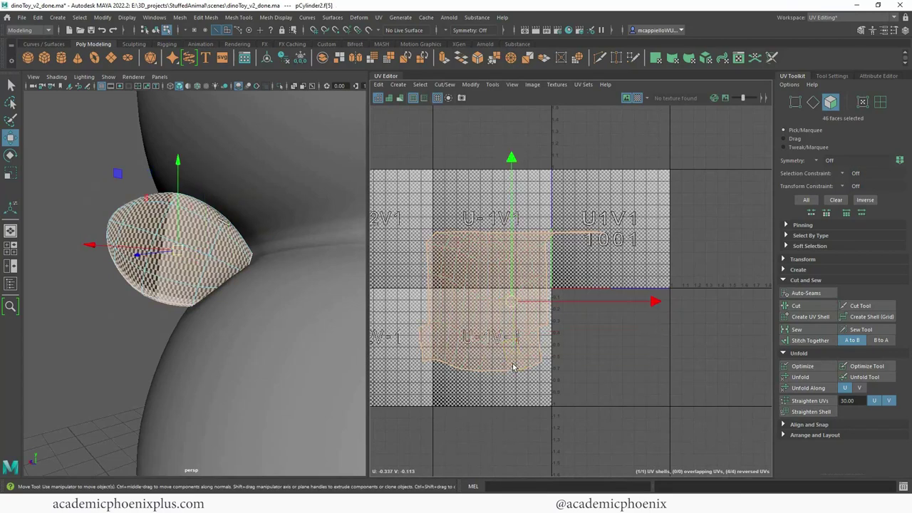
{"action": "left_click", "coordinate": [804, 378]}
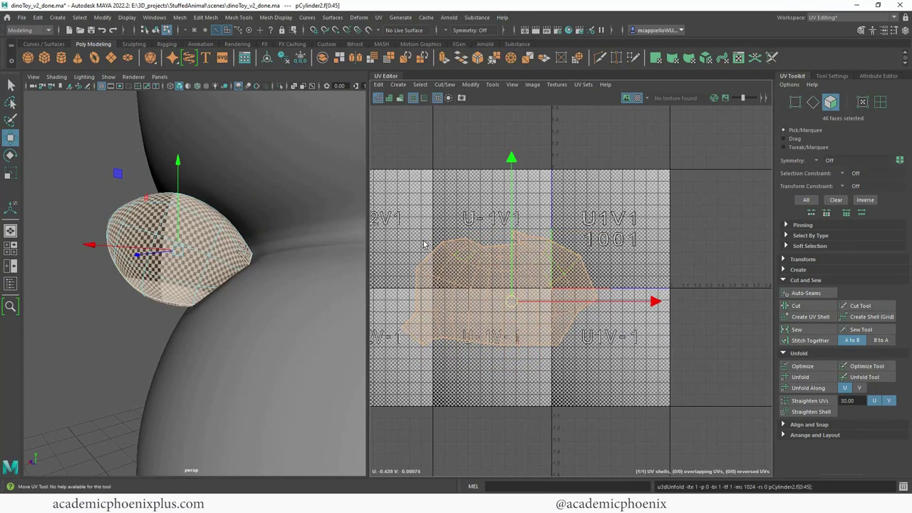
{"action": "right_click_drag", "start_coordinate": [424, 244], "coordinate": [487, 241], "text": "alt"}
{"action": "left_click_drag", "start_coordinate": [178, 256], "coordinate": [285, 249], "text": "alt"}
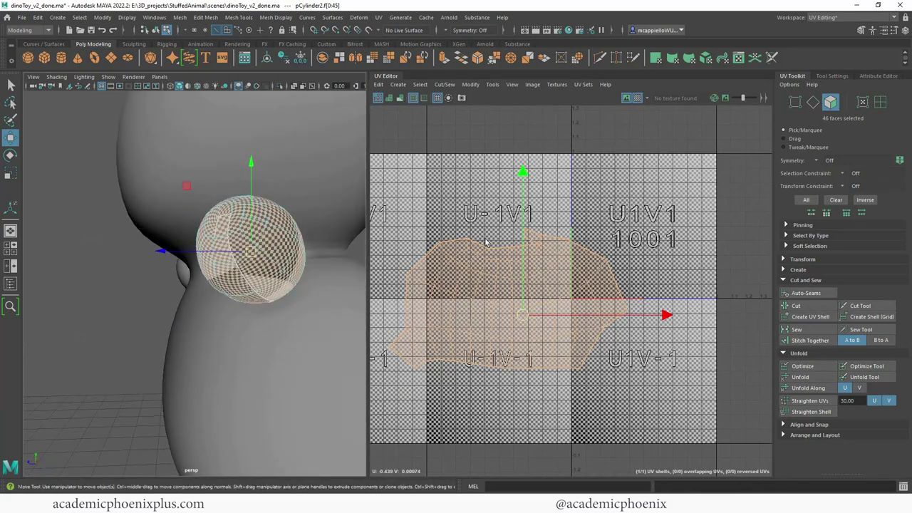
Step: Hide the checker map and sew the split edge at the notch in the arm shell's upper border
{"action": "right_click_drag", "start_coordinate": [488, 242], "coordinate": [538, 219], "text": "alt"}
{"action": "left_click", "coordinate": [537, 224]}
{"action": "left_click", "coordinate": [533, 249]}
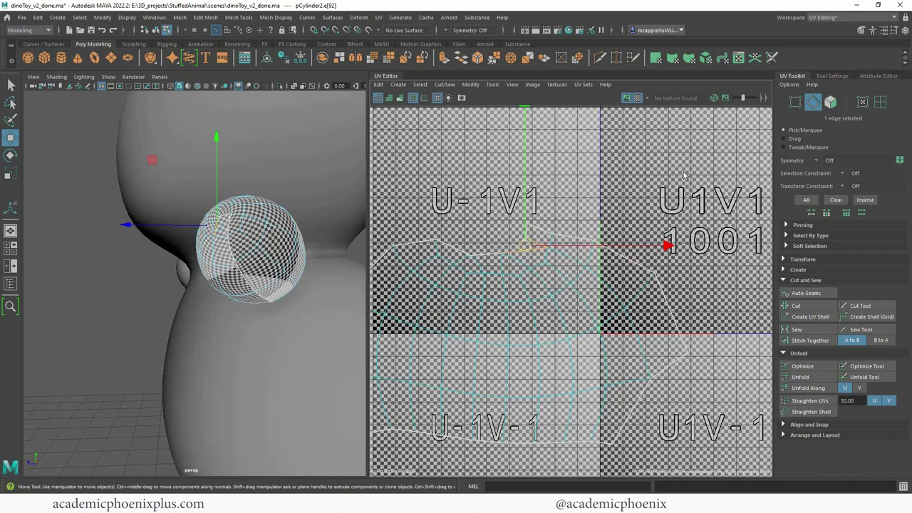
{"action": "left_click", "coordinate": [636, 98]}
{"action": "right_click", "coordinate": [515, 248], "text": "shift"}
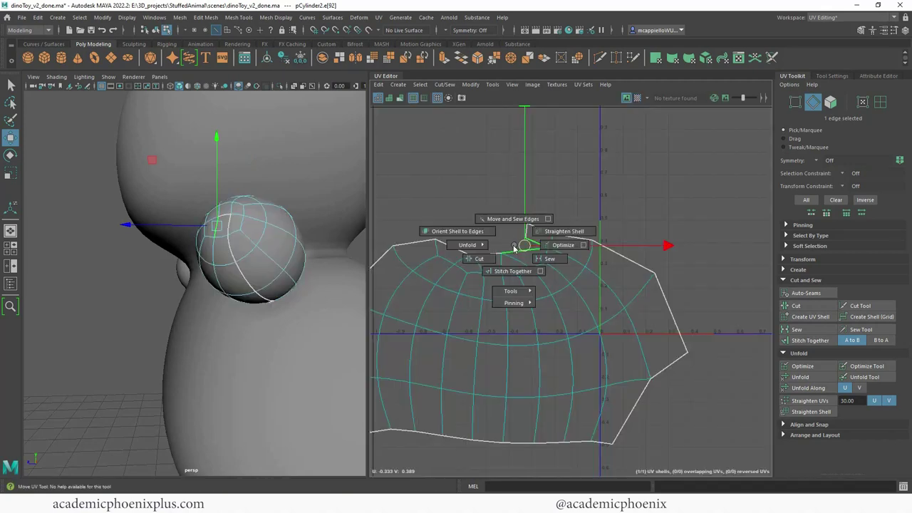
{"action": "left_click", "coordinate": [547, 259]}
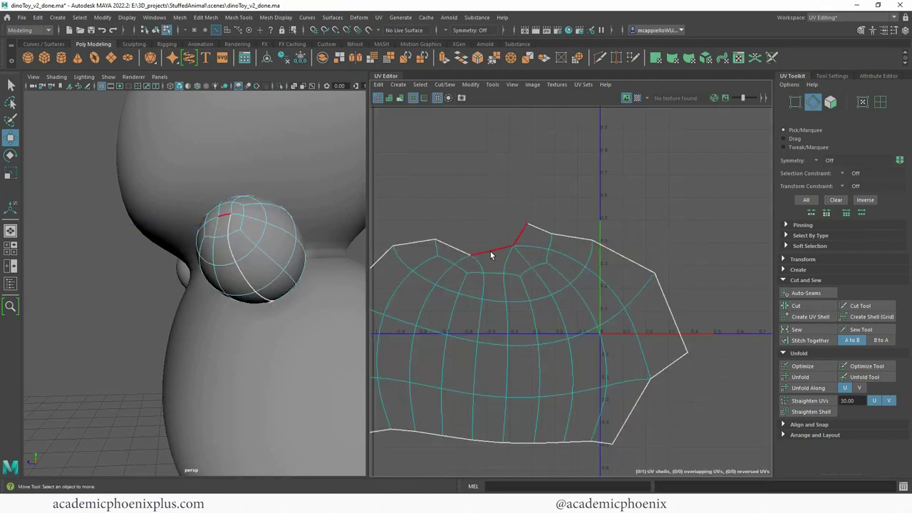
Step: Unfold the whole sewn arm shell again and redisplay the checker map to examine the arm's distortion
{"action": "right_click_drag", "start_coordinate": [530, 267], "coordinate": [528, 294]}
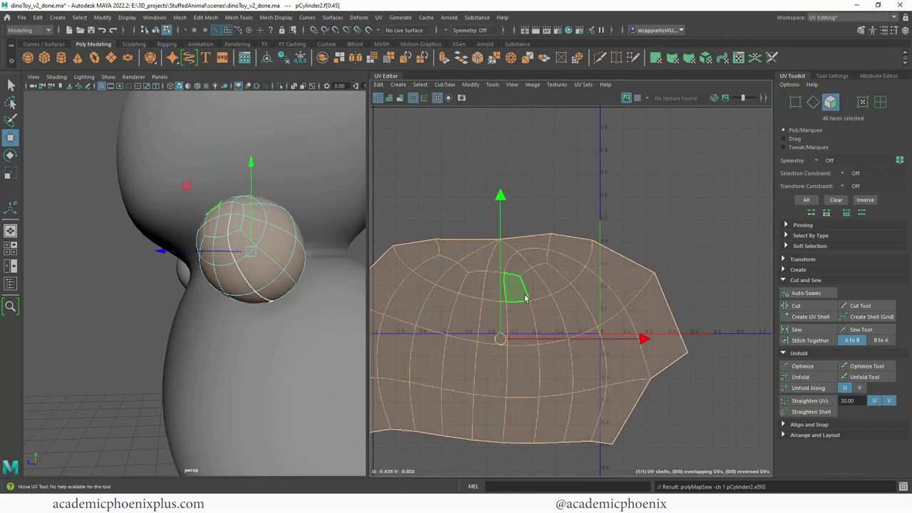
{"action": "double_click", "coordinate": [593, 275]}
{"action": "left_click", "coordinate": [802, 378]}
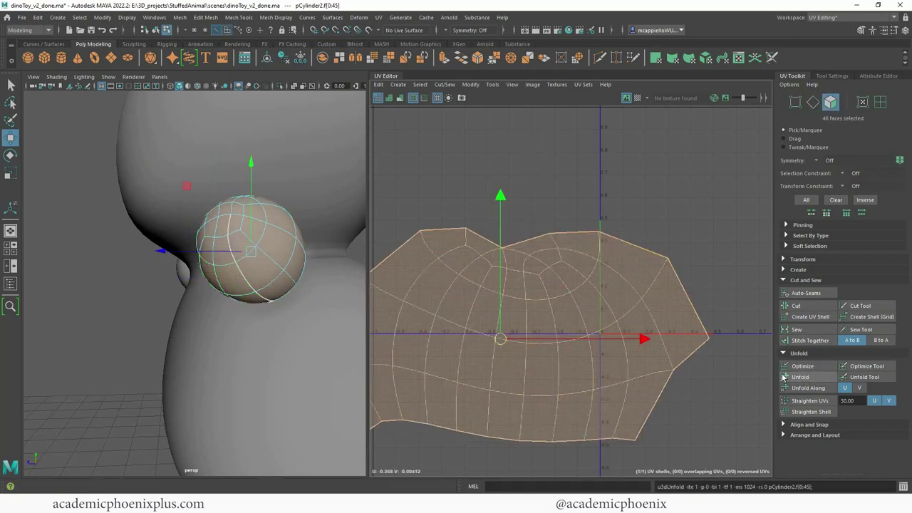
{"action": "left_click", "coordinate": [637, 97]}
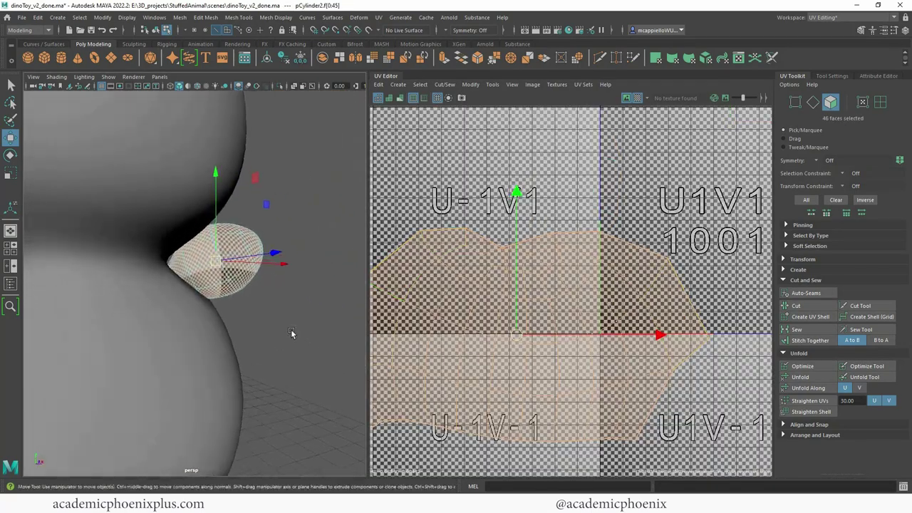
{"action": "right_click_drag", "start_coordinate": [606, 314], "coordinate": [179, 254], "text": "alt"}
{"action": "middle_click_drag", "start_coordinate": [202, 265], "coordinate": [246, 285], "text": "alt"}
{"action": "right_click_drag", "start_coordinate": [247, 285], "coordinate": [150, 275], "text": "alt"}
{"action": "left_click_drag", "start_coordinate": [295, 290], "coordinate": [243, 288], "text": "alt"}
Step: Transfer the unfolded left arm's UVs to the dinosaur's right arm with Transfer Attributes
{"action": "right_click_drag", "start_coordinate": [242, 287], "coordinate": [273, 257]}
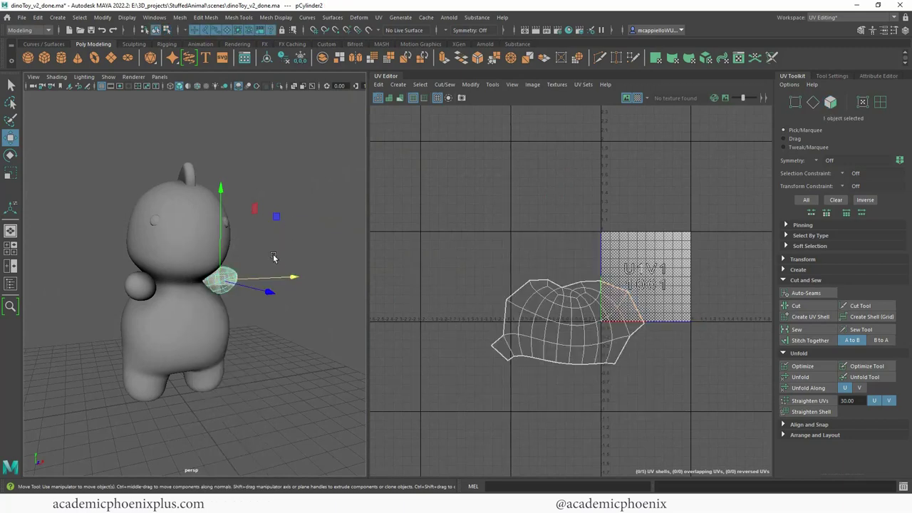
{"action": "left_click", "coordinate": [132, 283], "text": "shift"}
{"action": "left_click", "coordinate": [179, 17]}
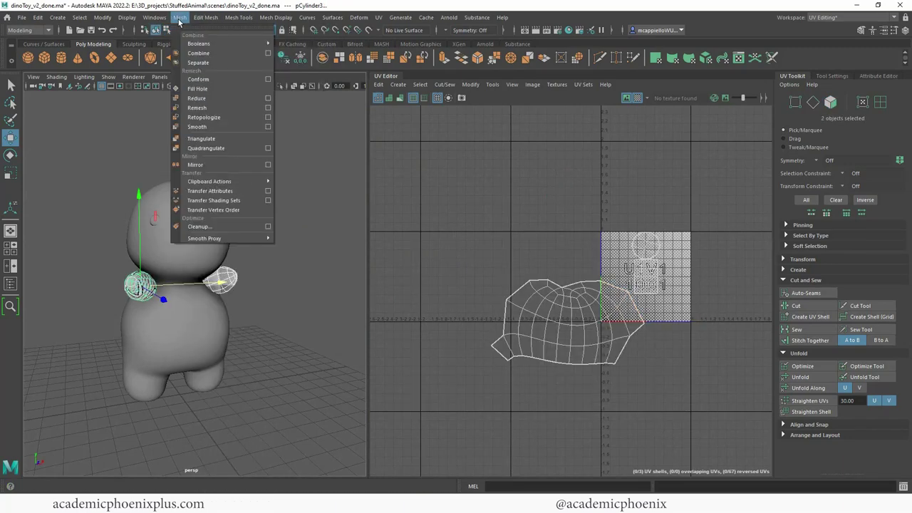
{"action": "left_click", "coordinate": [230, 193]}
{"action": "left_click", "coordinate": [263, 289]}
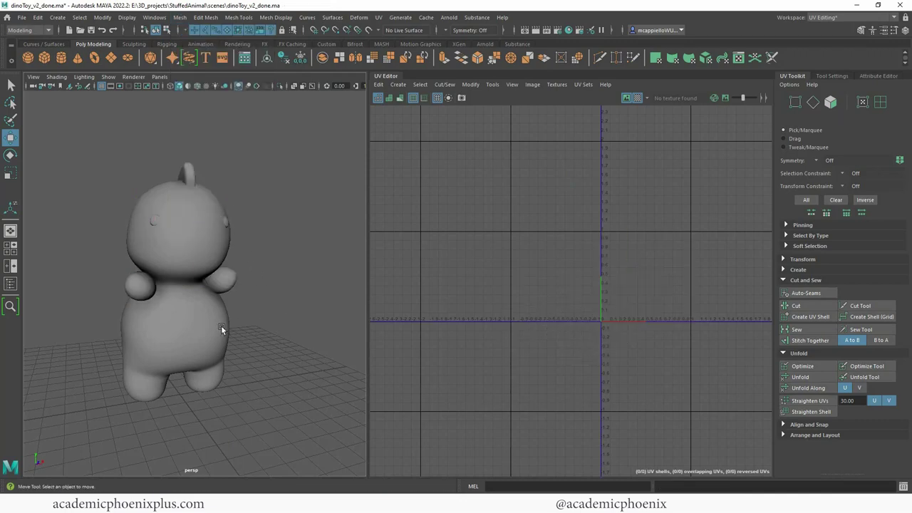
Step: Examine the right arm's transferred UVs and move a single face at its inner end outward toward the dinosaur's back
{"action": "left_click_drag", "start_coordinate": [221, 328], "coordinate": [257, 322], "text": "alt"}
{"action": "left_click", "coordinate": [144, 285]}
{"action": "right_click_drag", "start_coordinate": [256, 322], "coordinate": [347, 328], "text": "alt"}
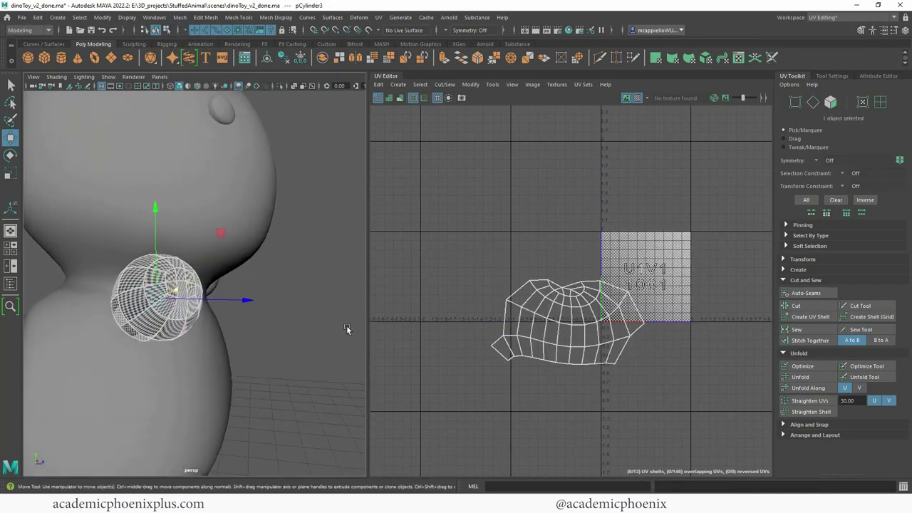
{"action": "left_click", "coordinate": [263, 344]}
{"action": "left_click_drag", "start_coordinate": [264, 345], "coordinate": [199, 307], "text": "alt"}
{"action": "left_click", "coordinate": [199, 307]}
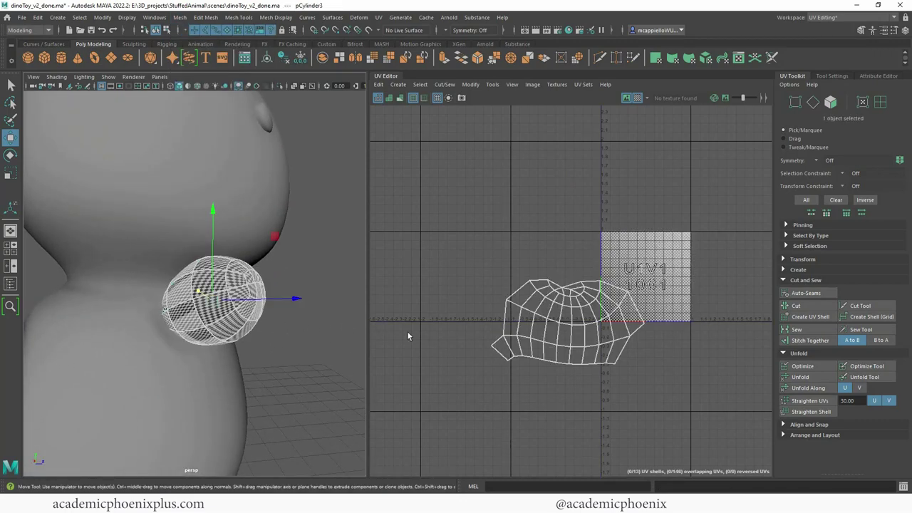
{"action": "right_click", "coordinate": [587, 317]}
{"action": "right_click", "coordinate": [219, 243]}
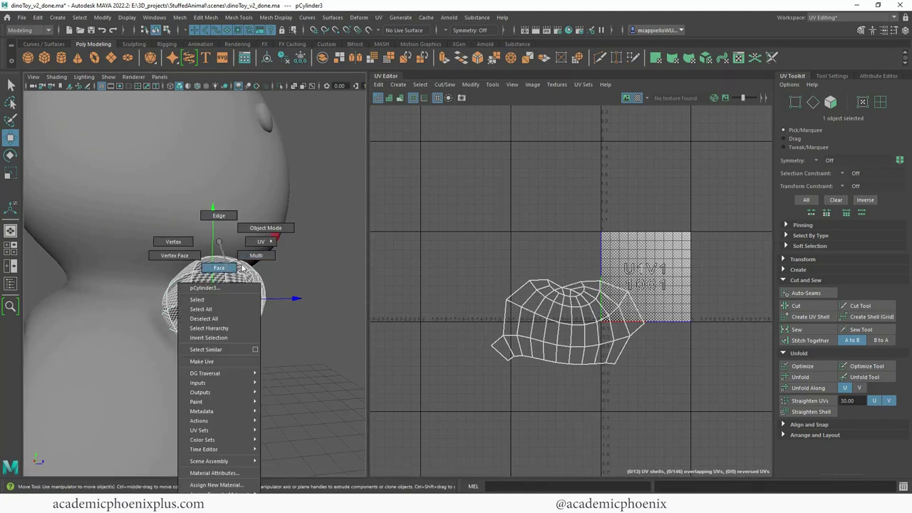
{"action": "right_click_drag", "start_coordinate": [215, 264], "coordinate": [217, 269]}
{"action": "left_click", "coordinate": [179, 294]}
{"action": "left_click_drag", "start_coordinate": [178, 291], "coordinate": [147, 300]}
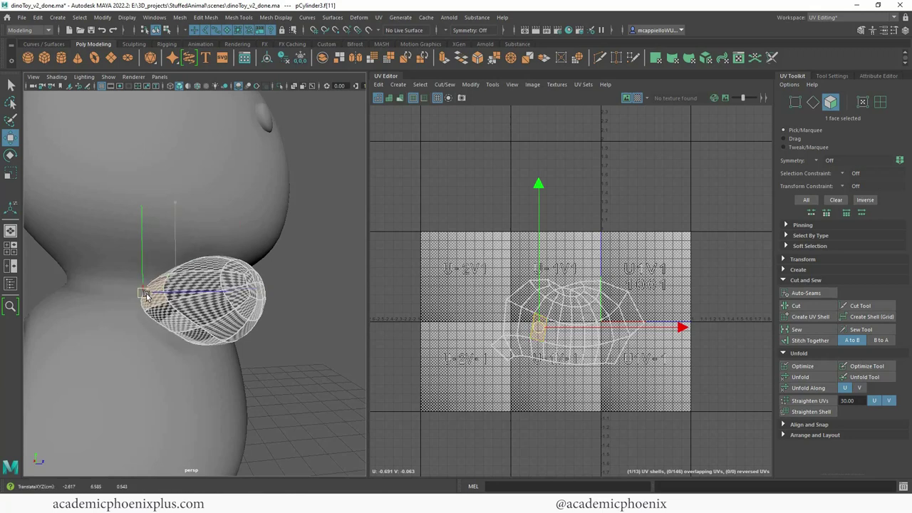
Step: Undo the last face move and try pulling a single border face away from the upper edge of the right arm's shell
{"action": "key", "text": "ctrl+z"}
{"action": "left_click", "coordinate": [583, 320]}
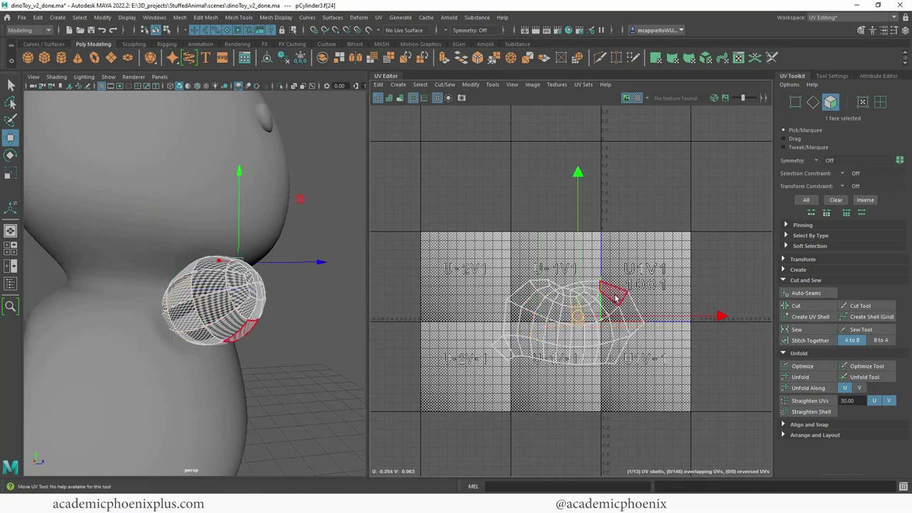
{"action": "left_click", "coordinate": [616, 296]}
{"action": "left_click_drag", "start_coordinate": [615, 294], "coordinate": [647, 263]}
{"action": "key", "text": "ctrl+z"}
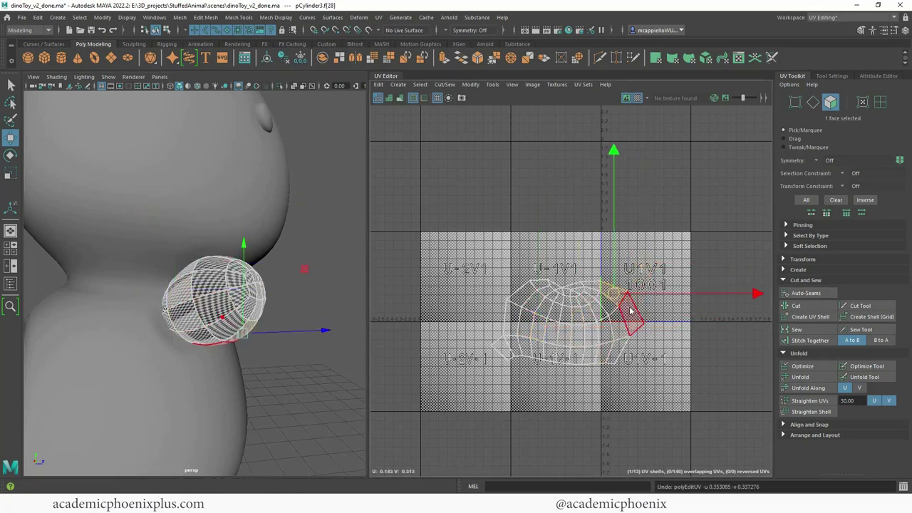
Step: Select all of the right arm's faces and sew their UV edges together into one shell
{"action": "right_click_drag", "start_coordinate": [631, 310], "coordinate": [466, 268]}
{"action": "left_click", "coordinate": [605, 330]}
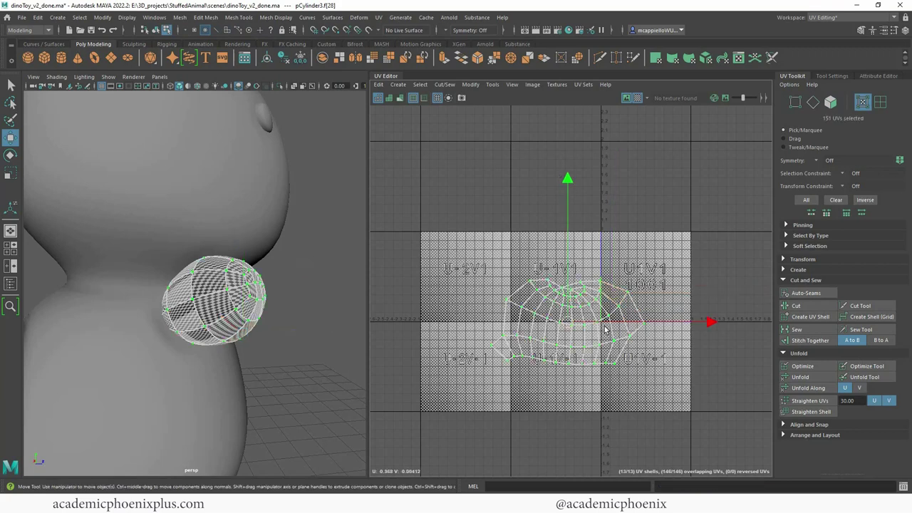
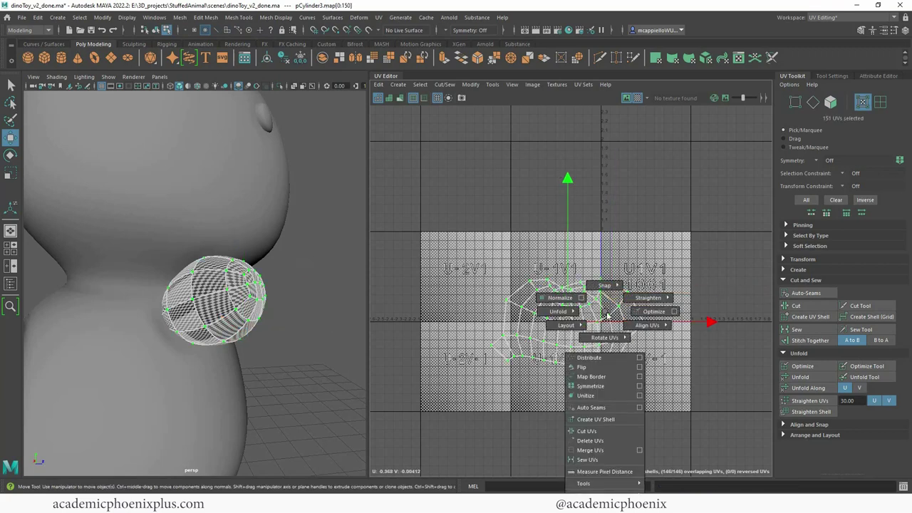
{"action": "right_click_drag", "start_coordinate": [607, 315], "coordinate": [721, 306], "text": "shift"}
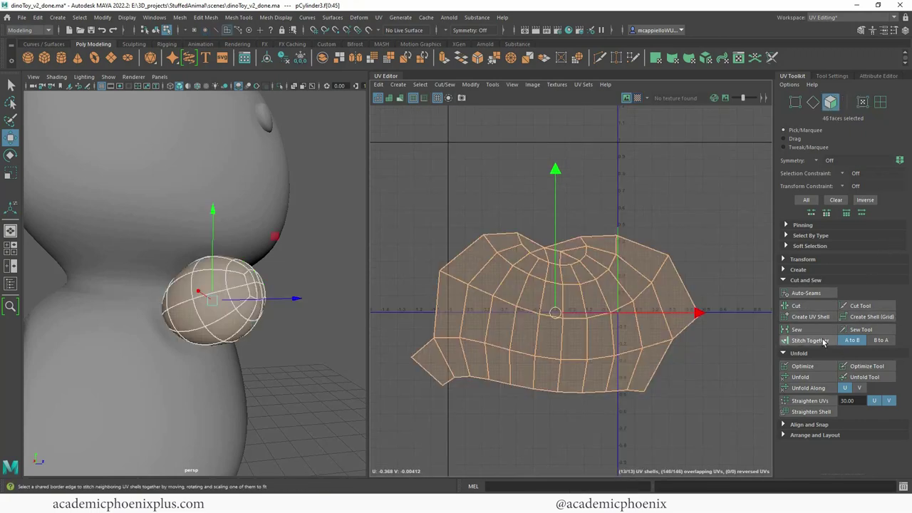
{"action": "left_click", "coordinate": [822, 341]}
{"action": "left_click", "coordinate": [813, 331]}
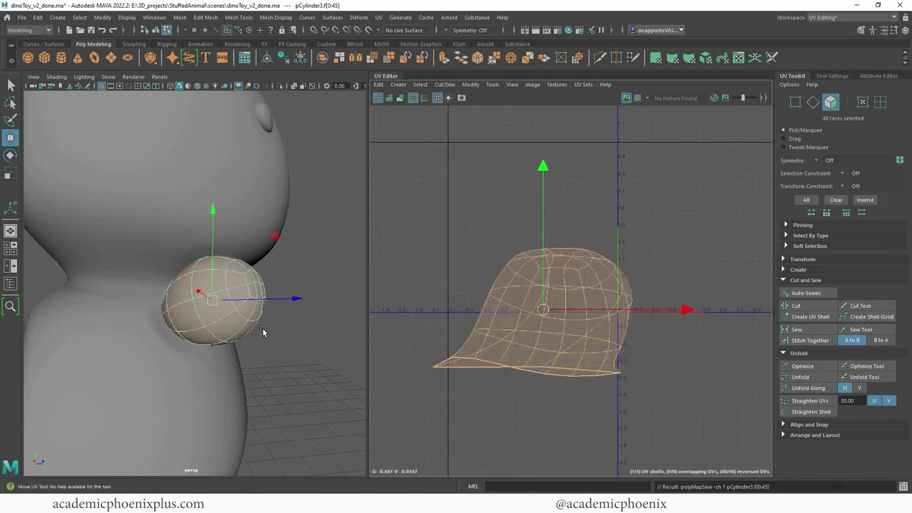
Step: Cut a UV seam through the line of five edges running lengthwise along the underside of the right arm
{"action": "left_click_drag", "start_coordinate": [262, 332], "coordinate": [140, 261], "text": "alt"}
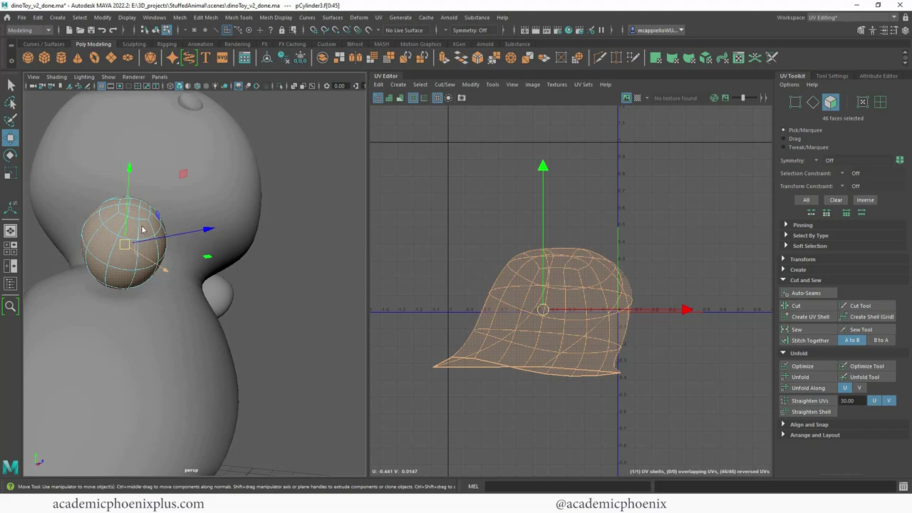
{"action": "right_click_drag", "start_coordinate": [142, 229], "coordinate": [127, 216]}
{"action": "left_click", "coordinate": [123, 273]}
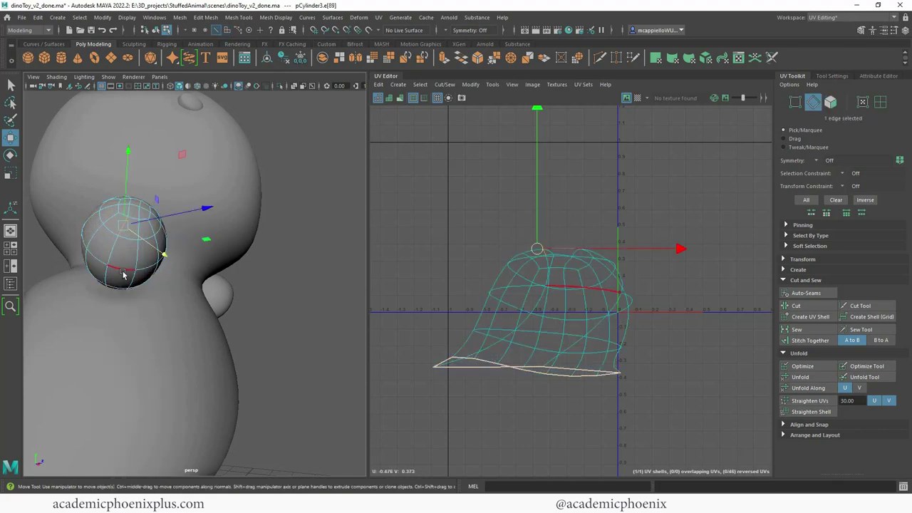
{"action": "double_click", "coordinate": [105, 273]}
{"action": "left_click_drag", "start_coordinate": [126, 255], "coordinate": [93, 234], "text": "alt"}
{"action": "left_click_drag", "start_coordinate": [157, 285], "coordinate": [156, 283]}
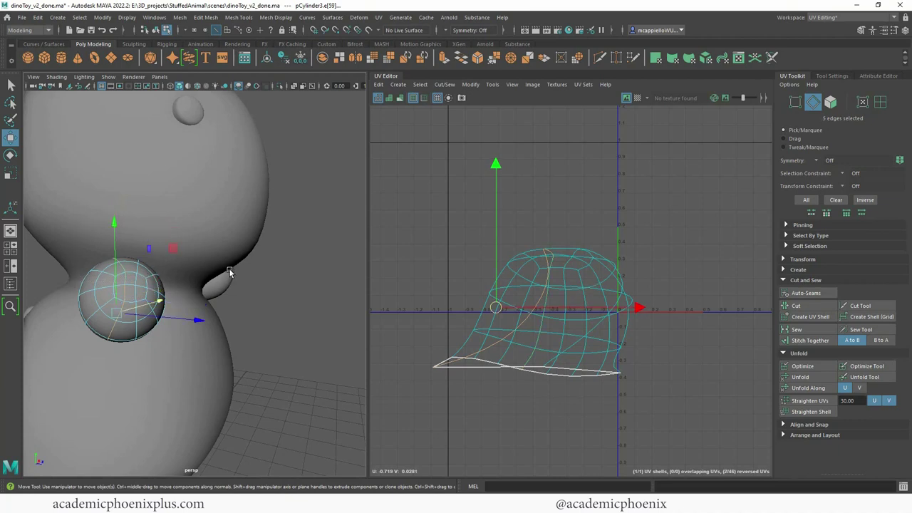
{"action": "mouse_move", "coordinate": [230, 268]}
{"action": "left_mouse_down", "text": "alt"}
{"action": "mouse_move", "coordinate": [269, 279]}
{"action": "mouse_move", "coordinate": [242, 265]}
{"action": "left_mouse_up", "text": "alt"}
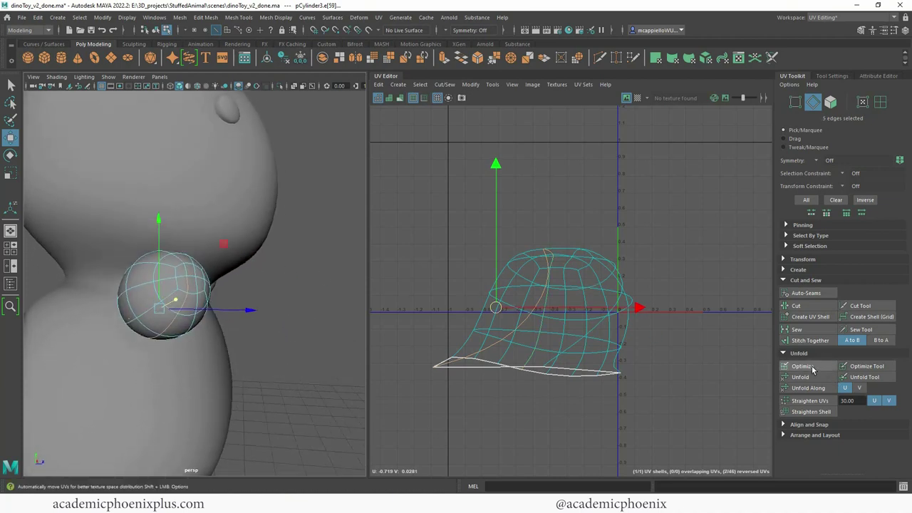
{"action": "left_click", "coordinate": [787, 312]}
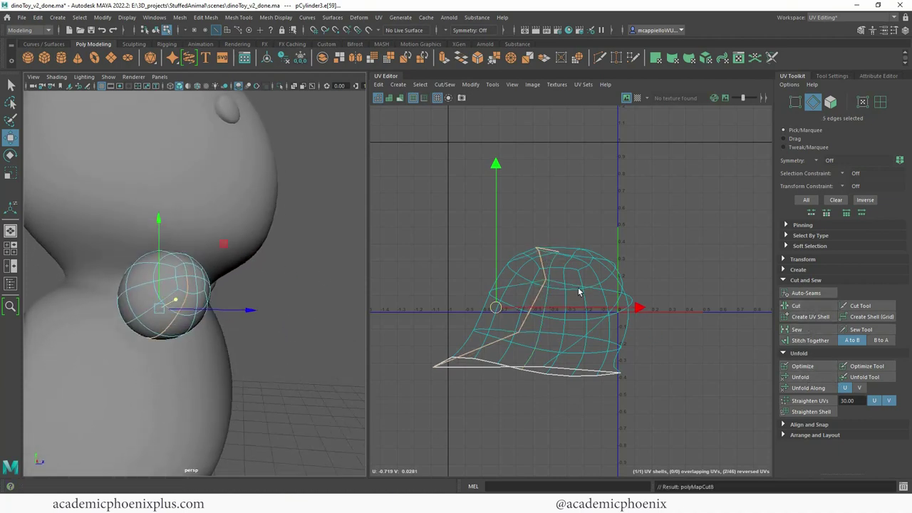
Step: Select the whole right arm UV shell and unfold it along the new seam
{"action": "right_click_drag", "start_coordinate": [580, 290], "coordinate": [579, 314]}
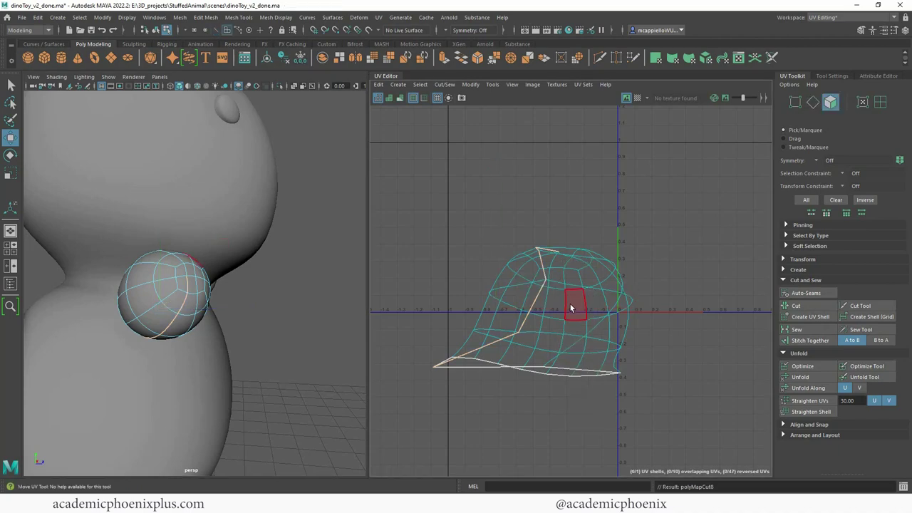
{"action": "double_click", "coordinate": [574, 309]}
{"action": "left_click", "coordinate": [801, 377]}
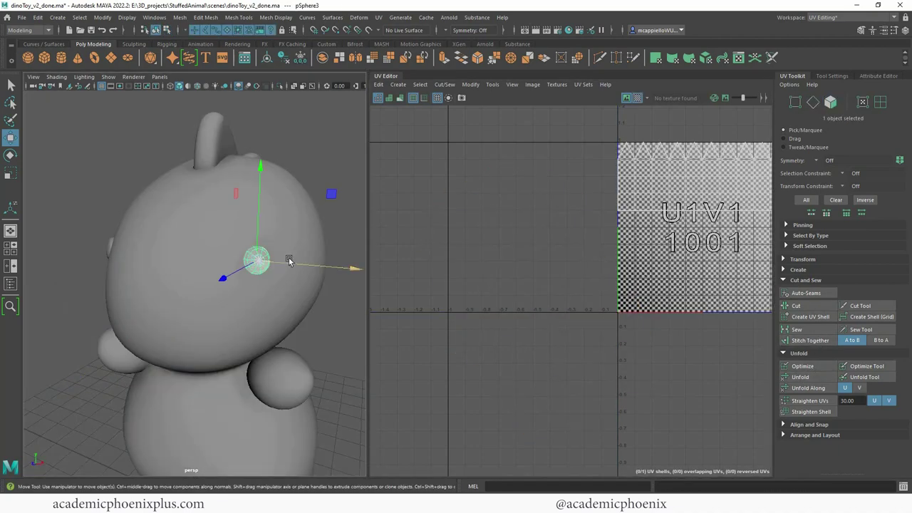
Step: Apply a planar UV projection from the camera to the dinosaur's left eye, fitted to the bounding box and keeping the image width/height ratio
{"action": "left_click_drag", "start_coordinate": [292, 259], "coordinate": [316, 258], "text": "alt"}
{"action": "right_click_drag", "start_coordinate": [316, 258], "coordinate": [360, 250], "text": "alt"}
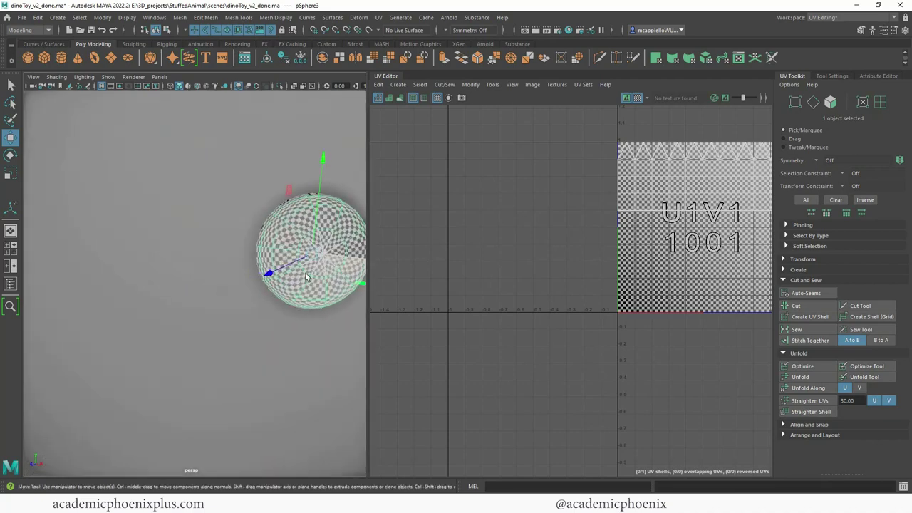
{"action": "middle_click_drag", "start_coordinate": [359, 249], "coordinate": [275, 285], "text": "alt"}
{"action": "mouse_move", "coordinate": [275, 285]}
{"action": "left_mouse_down", "text": "alt"}
{"action": "mouse_move", "coordinate": [271, 273]}
{"action": "mouse_move", "coordinate": [285, 278]}
{"action": "mouse_move", "coordinate": [277, 281]}
{"action": "left_mouse_up", "text": "alt"}
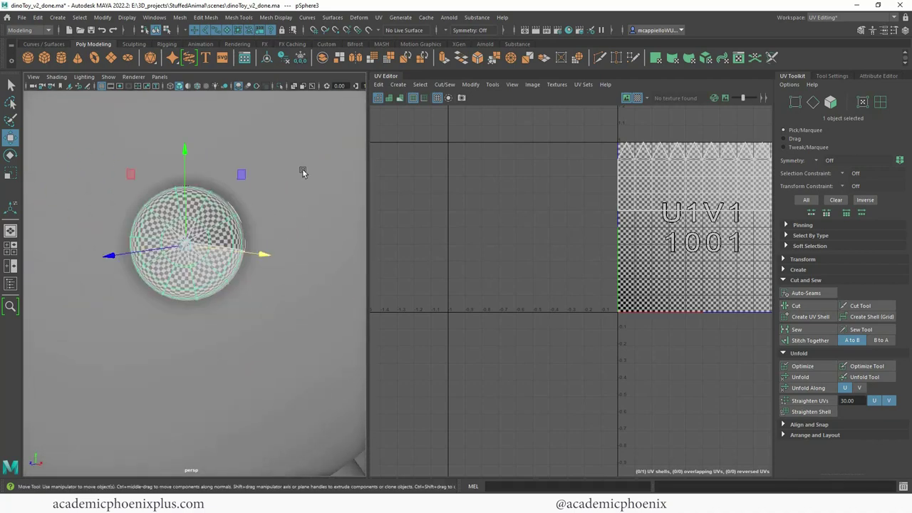
{"action": "left_click", "coordinate": [378, 18]}
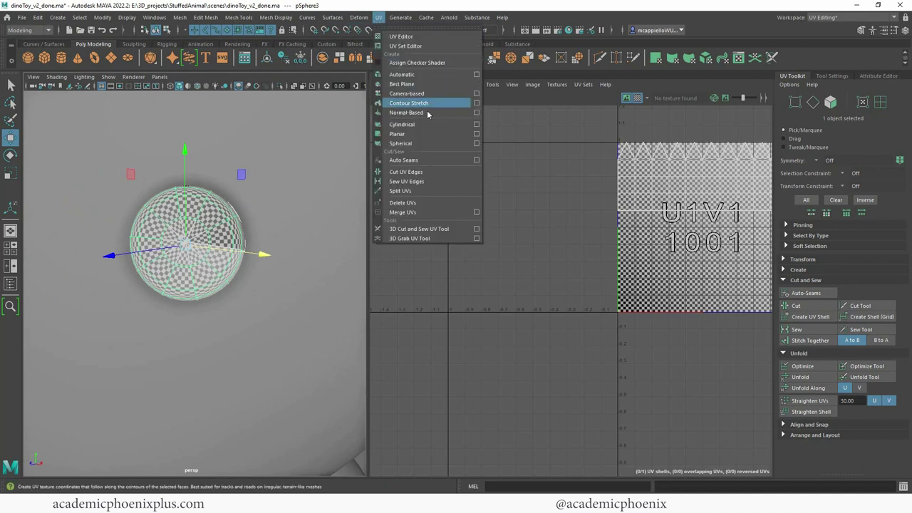
{"action": "left_click", "coordinate": [475, 135]}
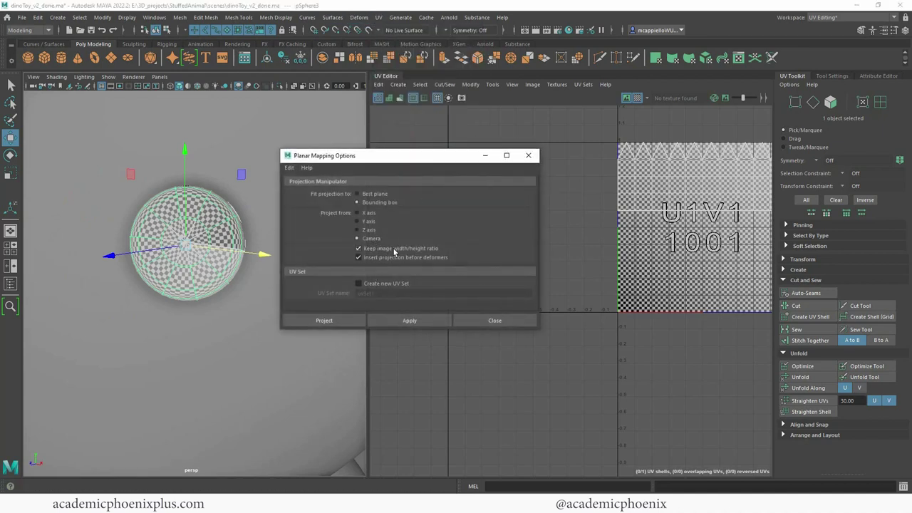
{"action": "left_click_drag", "start_coordinate": [200, 314], "coordinate": [264, 326], "text": "alt"}
{"action": "left_click", "coordinate": [403, 321]}
{"action": "left_click", "coordinate": [528, 156]}
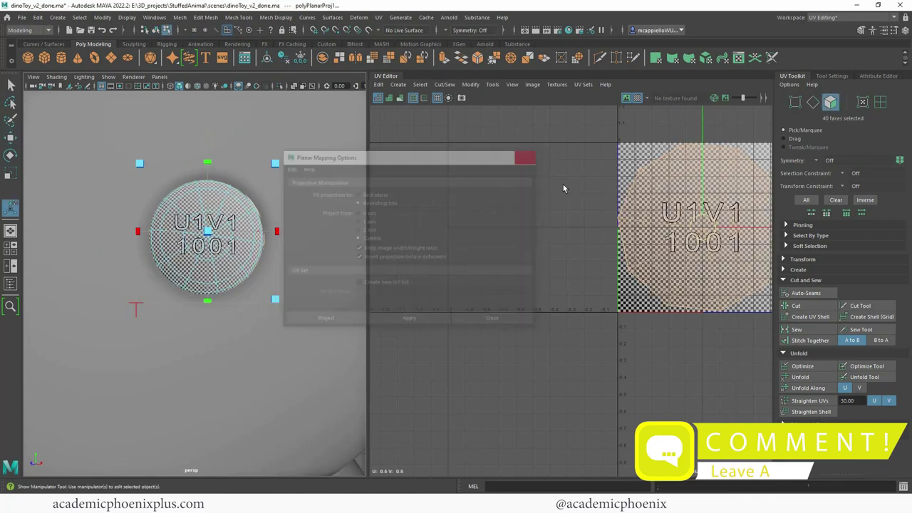
Step: Move the left eye's UV shell out of the 1001 tile into the neighbouring U-1V1 tile and unfold it
{"action": "left_click_drag", "start_coordinate": [700, 225], "coordinate": [534, 250]}
{"action": "key", "text": "q"}
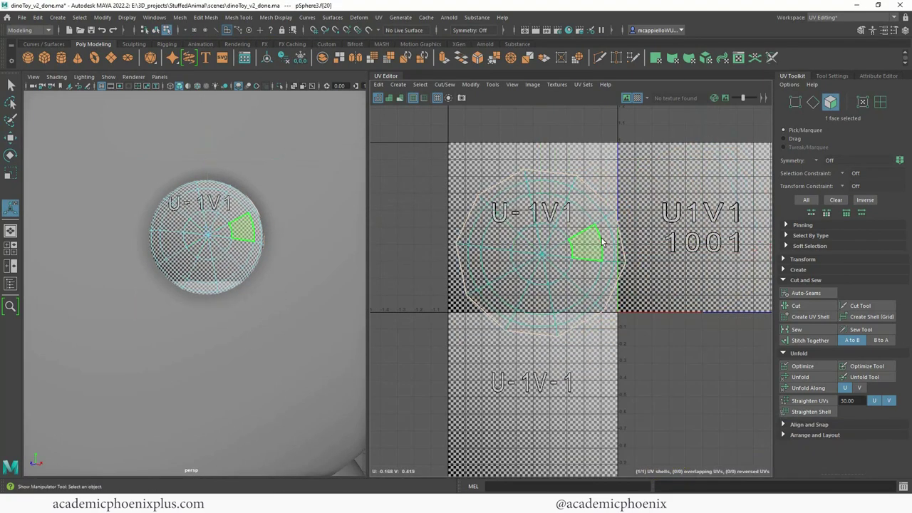
{"action": "left_click", "coordinate": [813, 377]}
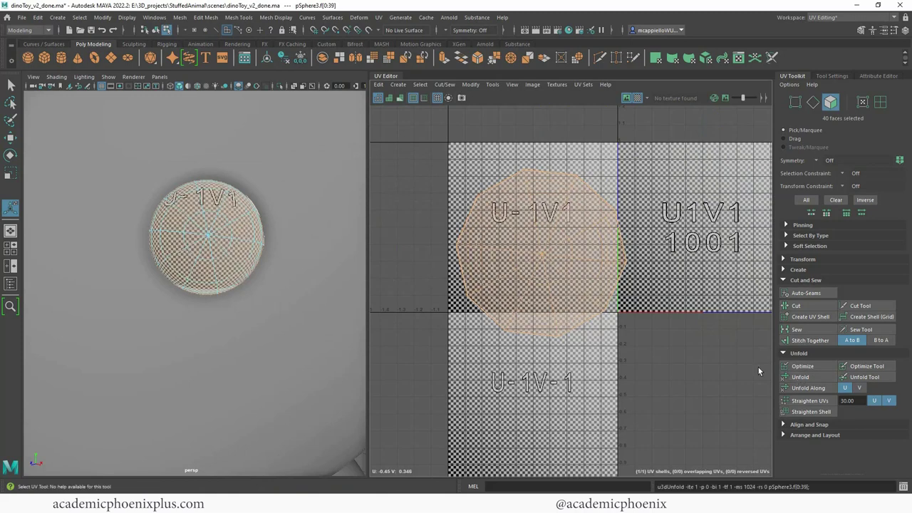
Step: Transfer the left eye's UVs to the dinosaur's right eye with Transfer Attributes
{"action": "left_click_drag", "start_coordinate": [204, 264], "coordinate": [281, 263], "text": "alt"}
{"action": "right_click_drag", "start_coordinate": [281, 262], "coordinate": [285, 228], "text": "alt"}
{"action": "scroll", "coordinate": [215, 258], "scroll_direction": "down", "scroll_amount": 6}
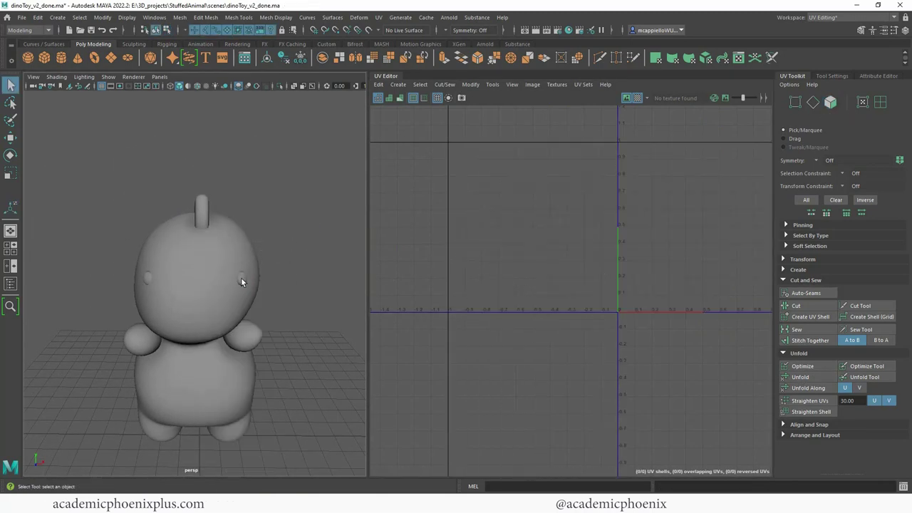
{"action": "left_click", "coordinate": [240, 280]}
{"action": "left_click", "coordinate": [147, 278], "text": "shift"}
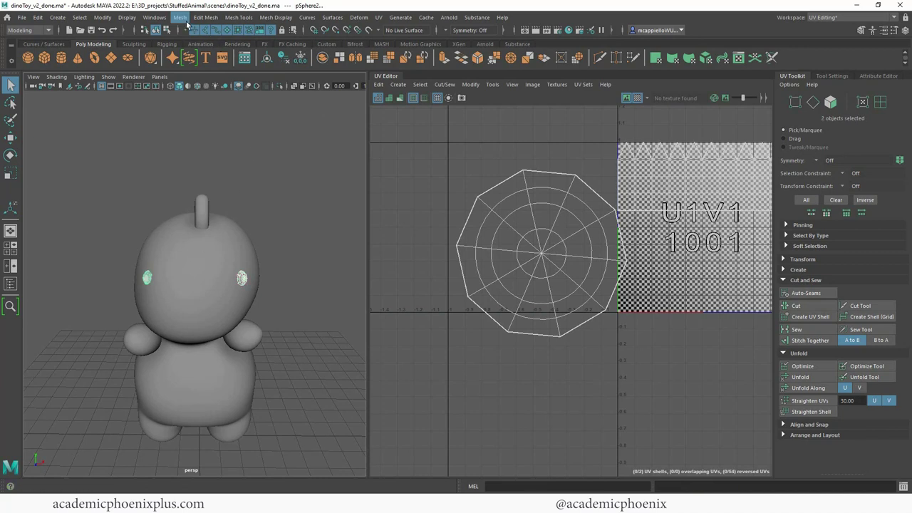
{"action": "left_click", "coordinate": [211, 20]}
{"action": "mouse_move", "coordinate": [180, 20]}
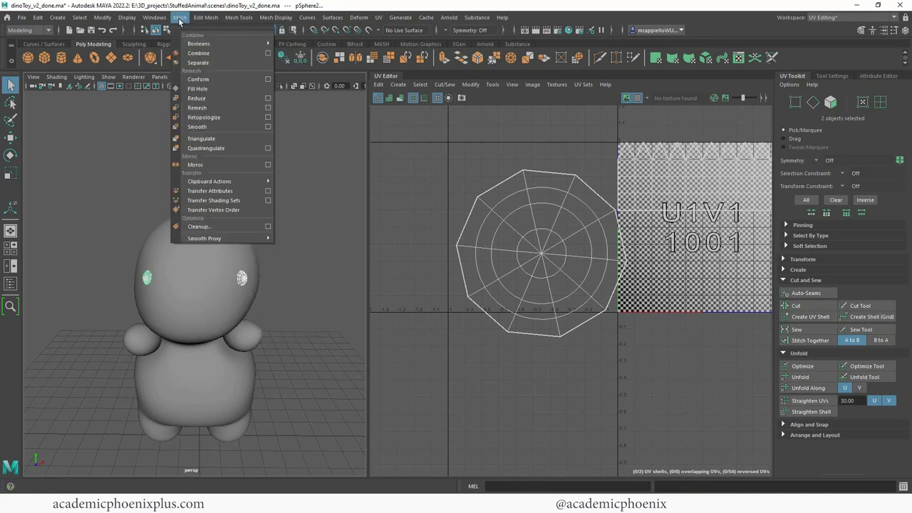
{"action": "left_click", "coordinate": [226, 192]}
{"action": "left_click", "coordinate": [302, 253]}
Step: Examine the right eye's transferred UVs for split edges and check its checker pattern up close on the head
{"action": "left_click", "coordinate": [155, 278]}
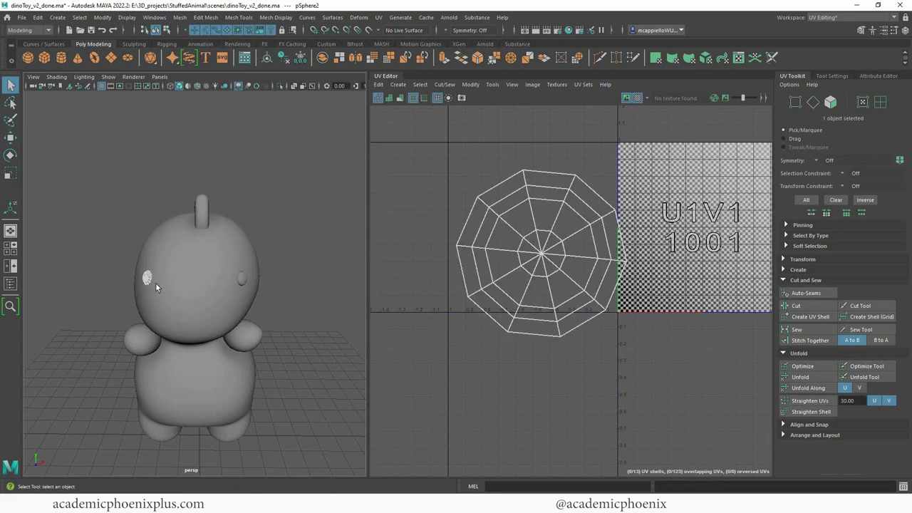
{"action": "right_click_drag", "start_coordinate": [550, 258], "coordinate": [527, 203]}
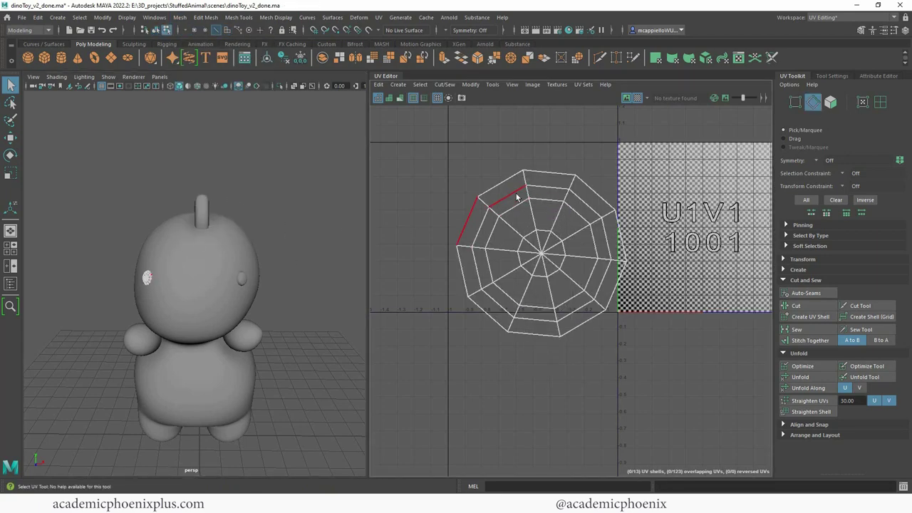
{"action": "left_click", "coordinate": [517, 197]}
{"action": "scroll", "coordinate": [533, 225], "scroll_direction": "up", "scroll_amount": 2}
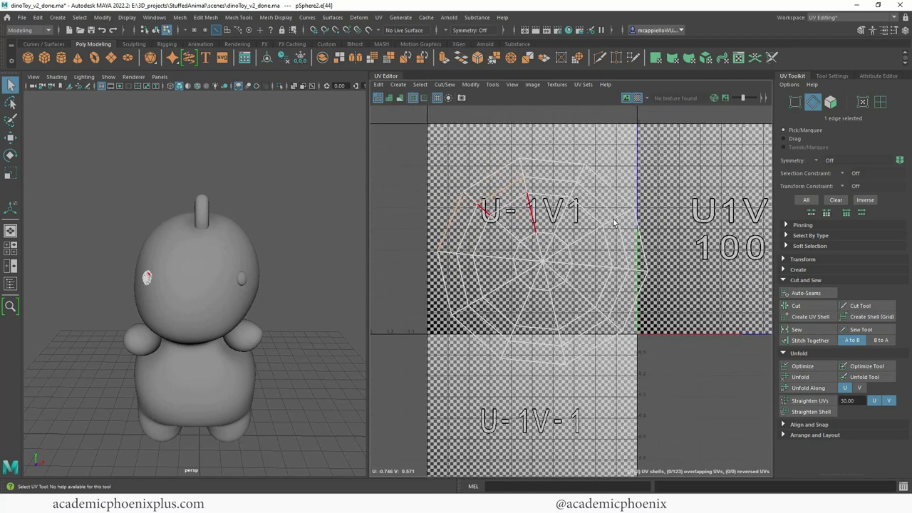
{"action": "left_click_drag", "start_coordinate": [194, 302], "coordinate": [268, 307], "text": "alt"}
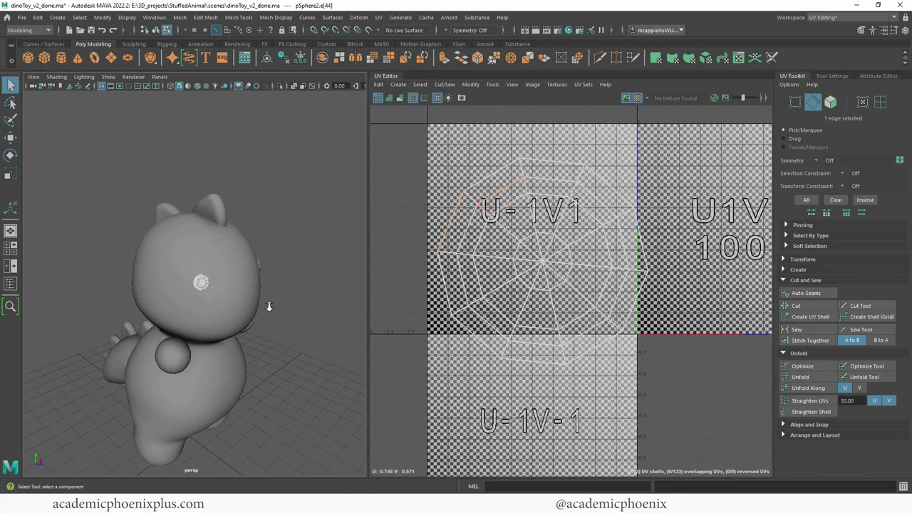
{"action": "scroll", "coordinate": [223, 277], "scroll_direction": "up", "scroll_amount": 4}
{"action": "key", "text": "F8"}
{"action": "key", "text": "f"}
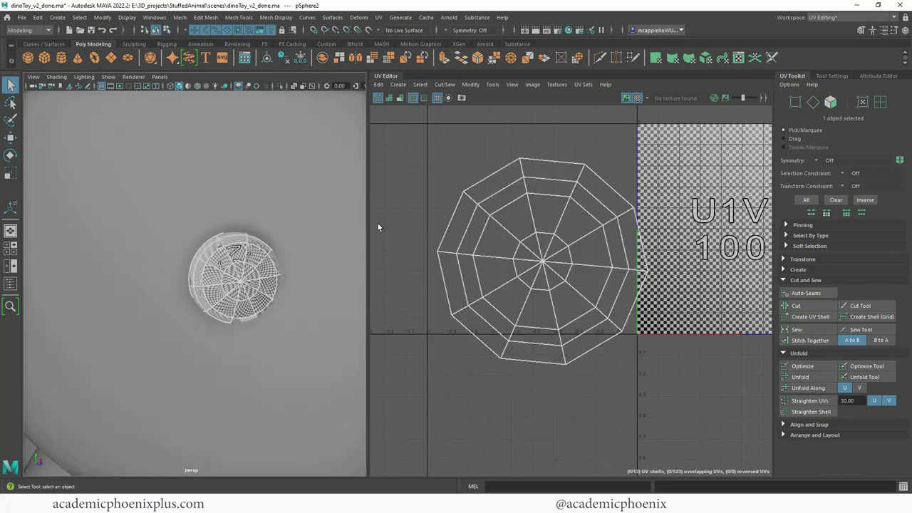
{"action": "left_click_drag", "start_coordinate": [300, 247], "coordinate": [277, 258], "text": "alt"}
{"action": "right_click_drag", "start_coordinate": [276, 258], "coordinate": [324, 254], "text": "alt"}
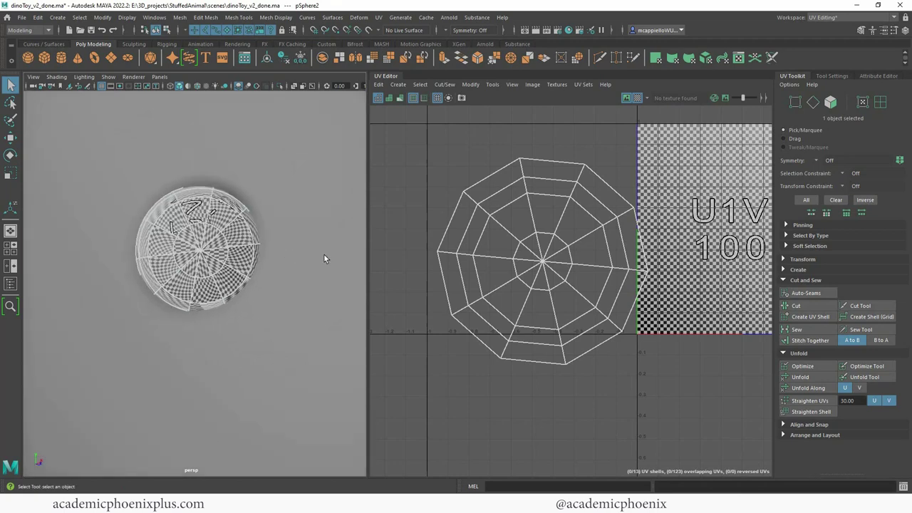
Step: Sew all of the right eye's UVs together into one shell and check its checker pattern
{"action": "right_click_drag", "start_coordinate": [583, 238], "coordinate": [583, 213]}
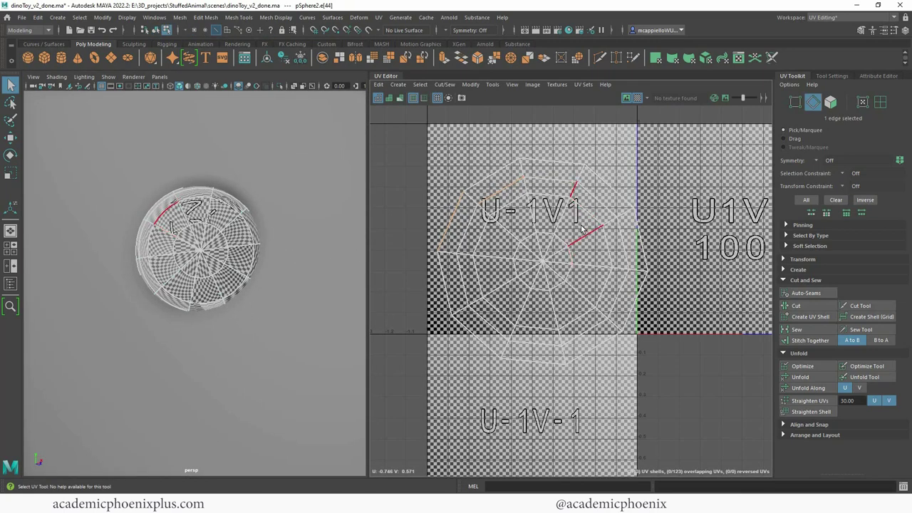
{"action": "right_click_drag", "start_coordinate": [550, 240], "coordinate": [589, 239]}
{"action": "left_click", "coordinate": [570, 196]}
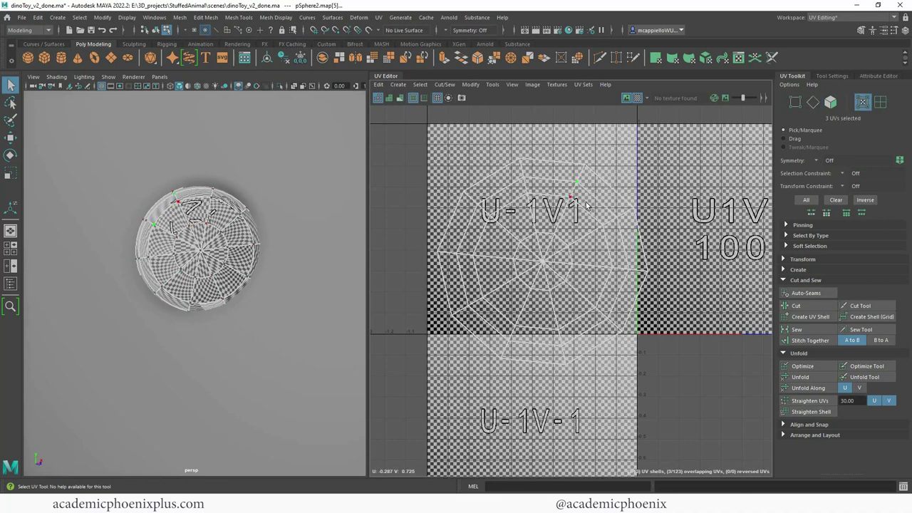
{"action": "left_click", "coordinate": [808, 328]}
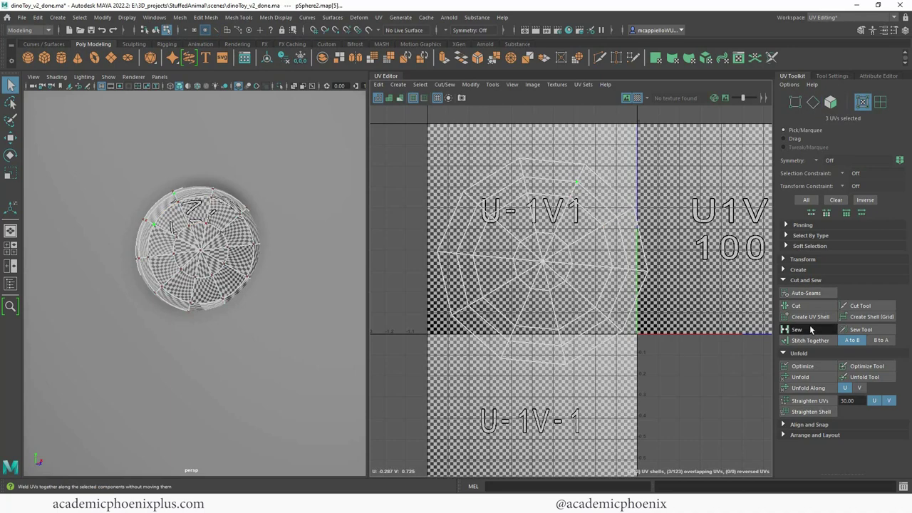
{"action": "key", "text": "ctrl+z"}
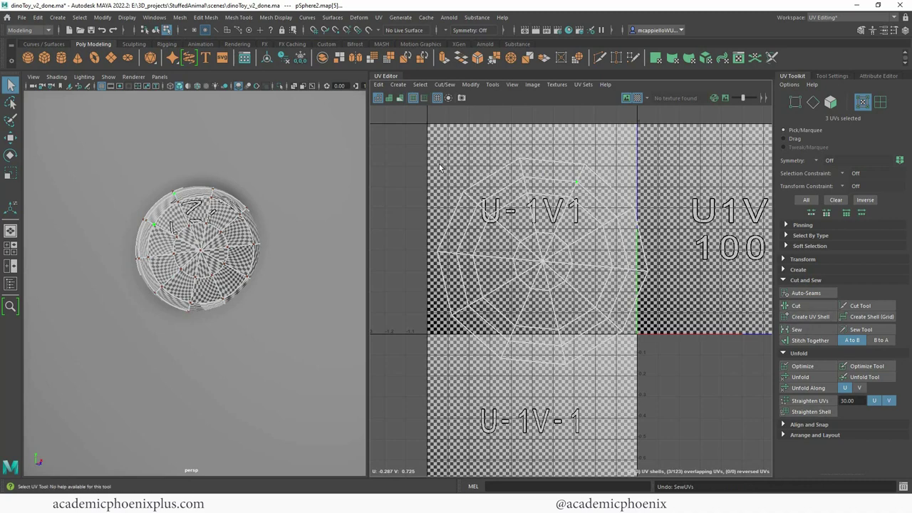
{"action": "left_click", "coordinate": [797, 329]}
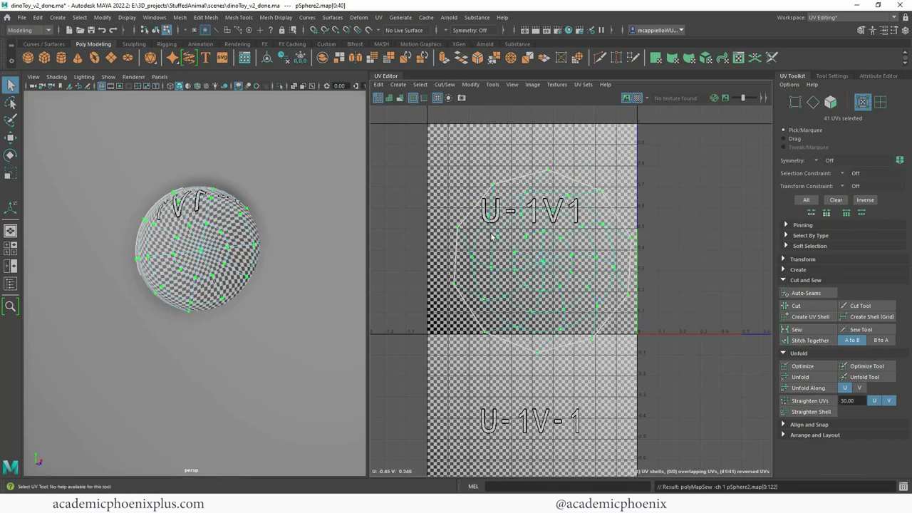
{"action": "mouse_move", "coordinate": [173, 245]}
{"action": "left_mouse_down", "text": "alt"}
{"action": "mouse_move", "coordinate": [194, 251]}
{"action": "mouse_move", "coordinate": [172, 236]}
{"action": "left_mouse_up", "text": "alt"}
{"action": "right_click_drag", "start_coordinate": [558, 226], "coordinate": [538, 217]}
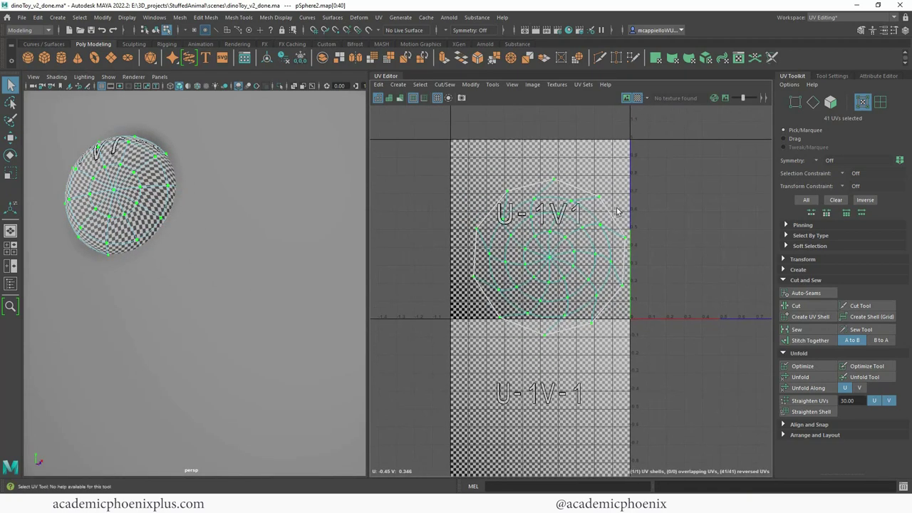
Step: Unfold the right eye's whole UV shell with the checker texture hidden, and restore object selection and the checker display
{"action": "left_click", "coordinate": [639, 98]}
{"action": "right_click_drag", "start_coordinate": [552, 250], "coordinate": [555, 273]}
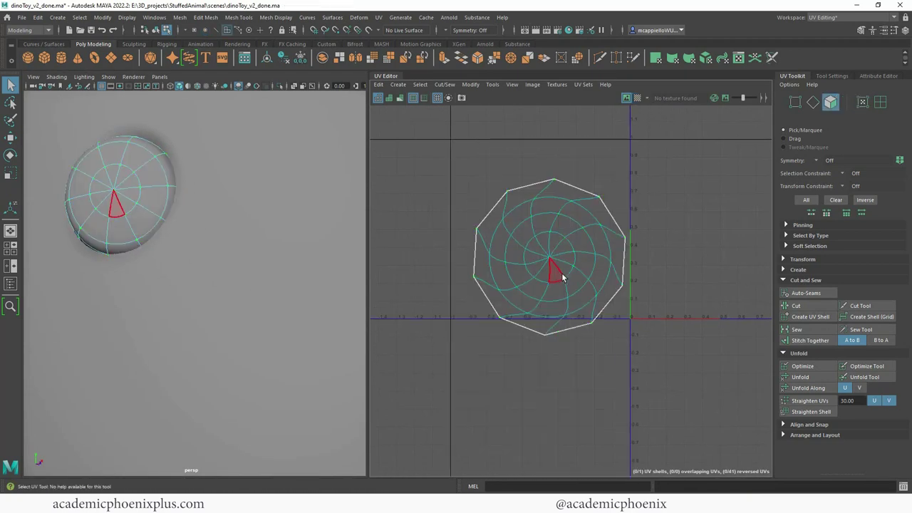
{"action": "double_click", "coordinate": [560, 273]}
{"action": "left_click", "coordinate": [801, 377]}
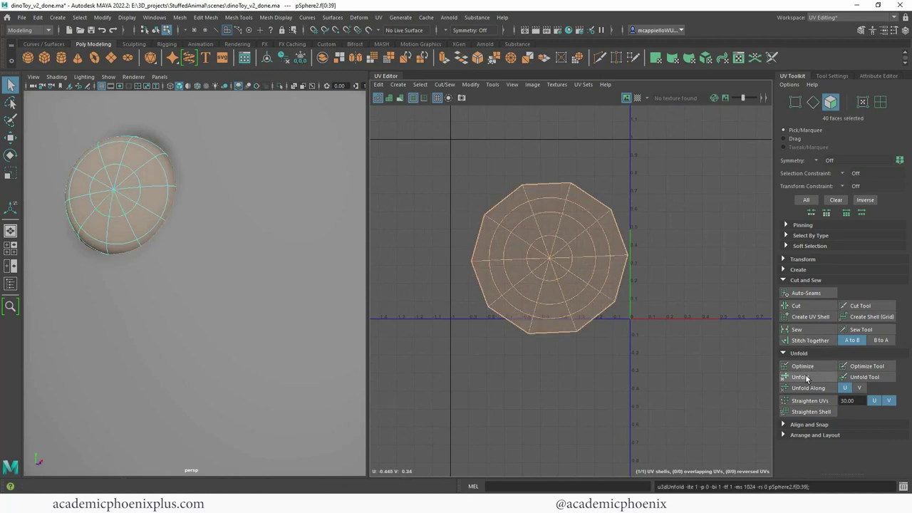
{"action": "right_click_drag", "start_coordinate": [154, 191], "coordinate": [200, 179]}
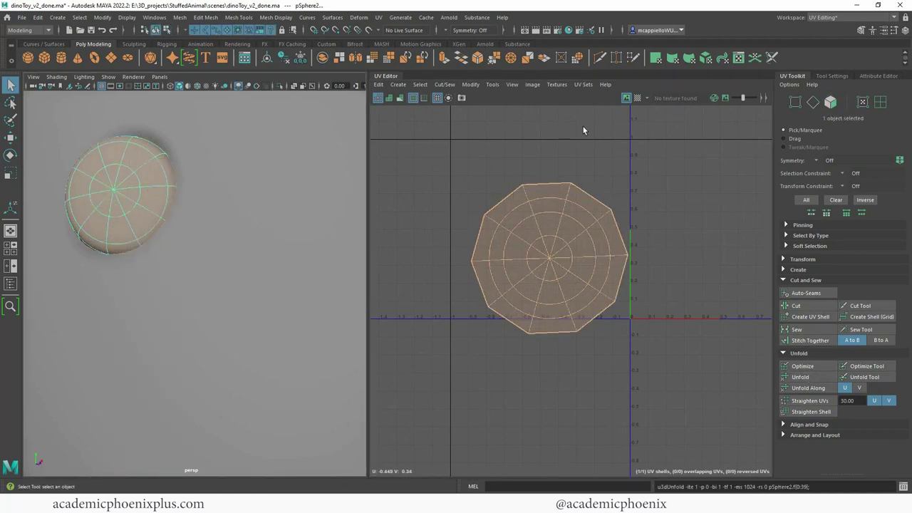
{"action": "left_click", "coordinate": [637, 97]}
Step: Freeze the transformations and delete the construction history of all the dinosaur's parts together
{"action": "scroll", "coordinate": [274, 268], "scroll_direction": "down", "scroll_amount": 7}
{"action": "mouse_move", "coordinate": [244, 278]}
{"action": "left_mouse_down", "text": "alt"}
{"action": "mouse_move", "coordinate": [169, 278]}
{"action": "mouse_move", "coordinate": [239, 278]}
{"action": "left_mouse_up", "text": "alt"}
{"action": "left_click_drag", "start_coordinate": [145, 262], "coordinate": [112, 243], "text": "alt"}
{"action": "key", "text": "e"}
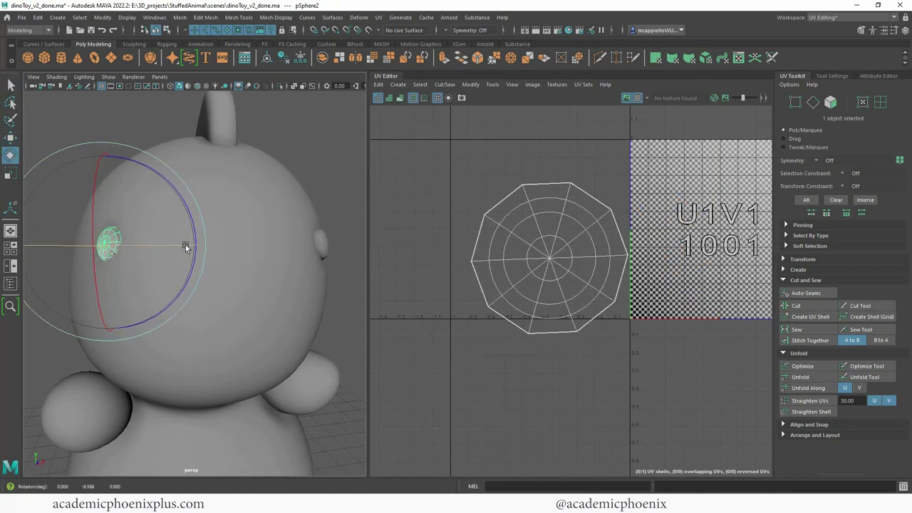
{"action": "scroll", "coordinate": [153, 235], "scroll_direction": "down", "scroll_amount": 8}
{"action": "left_click_drag", "start_coordinate": [326, 230], "coordinate": [258, 229], "text": "alt"}
{"action": "left_click", "coordinate": [72, 222]}
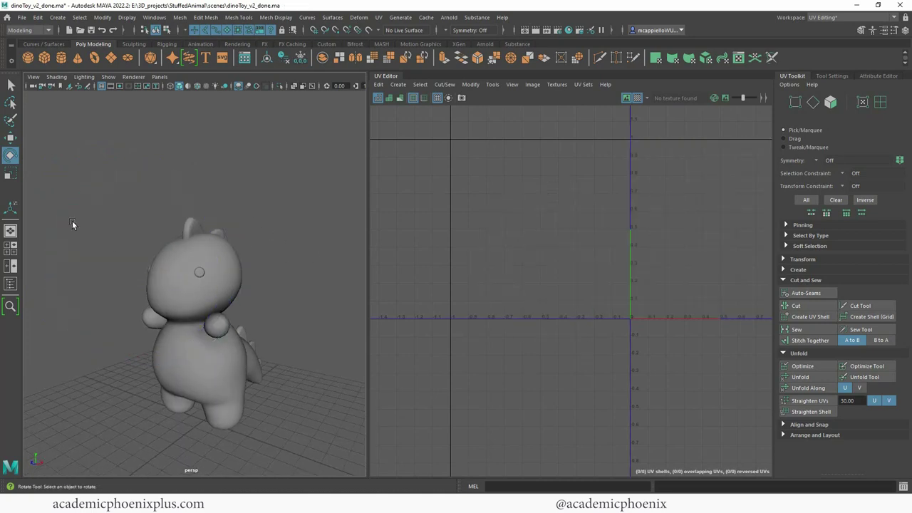
{"action": "left_click_drag", "start_coordinate": [71, 190], "coordinate": [317, 461]}
{"action": "scroll", "coordinate": [672, 275], "scroll_direction": "down", "scroll_amount": 4}
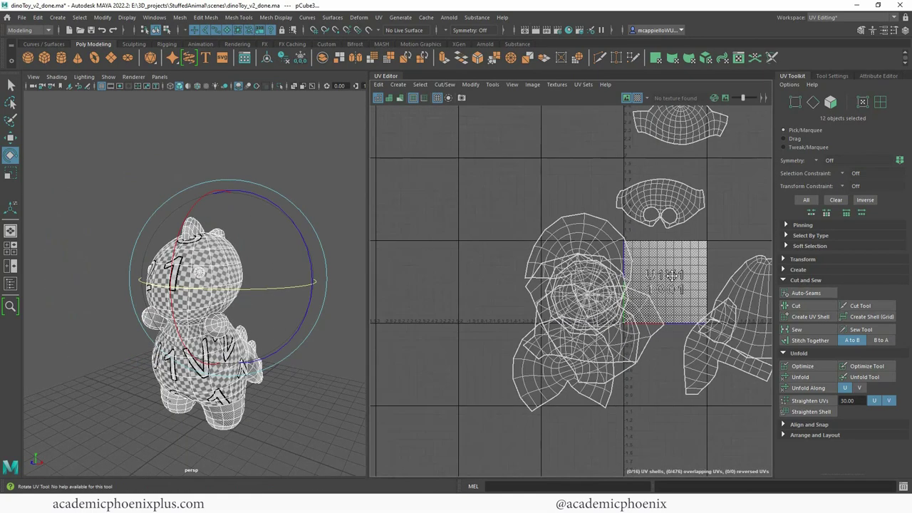
{"action": "middle_click_drag", "start_coordinate": [672, 275], "coordinate": [604, 307], "text": "alt"}
{"action": "scroll", "coordinate": [602, 306], "scroll_direction": "down", "scroll_amount": 1}
{"action": "left_click", "coordinate": [300, 60]}
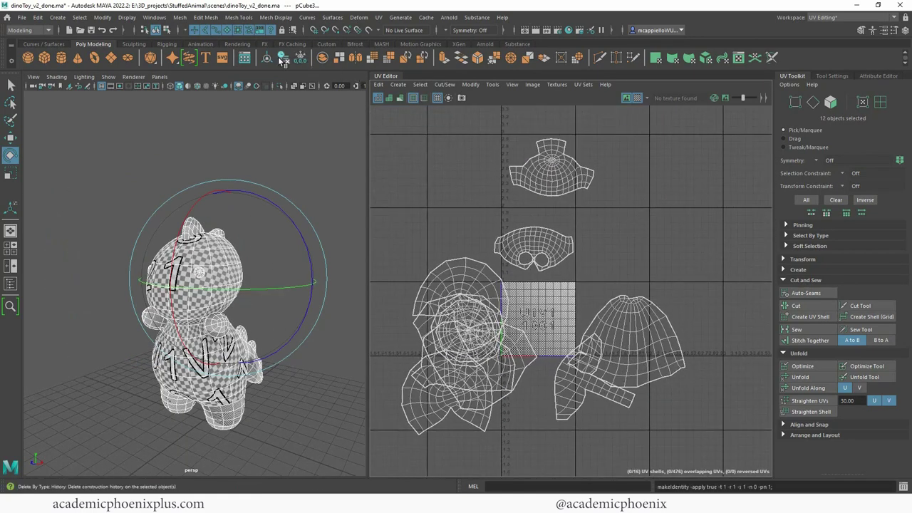
{"action": "left_click", "coordinate": [283, 60]}
Step: Sample the selected parts' texel density and apply 104.1076 at map size 512 to all their UV shells
{"action": "scroll", "coordinate": [645, 263], "scroll_direction": "up", "scroll_amount": 2}
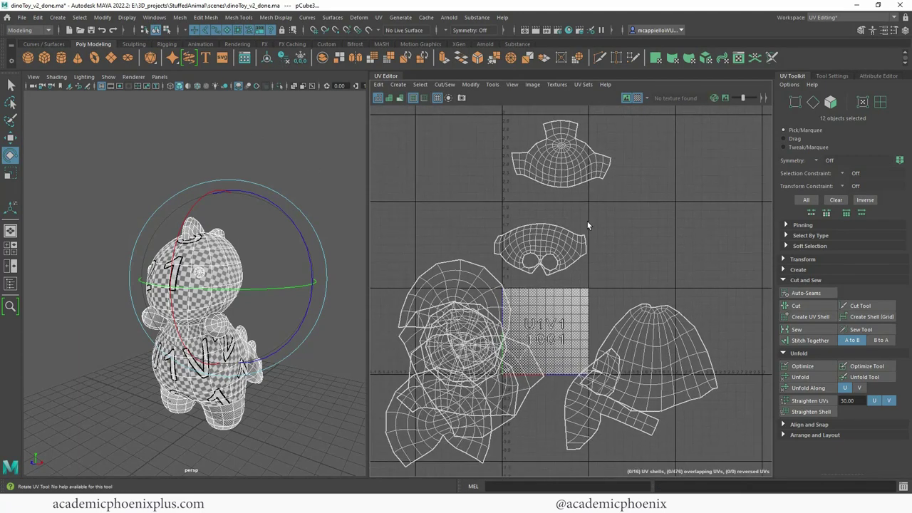
{"action": "left_click", "coordinate": [784, 353]}
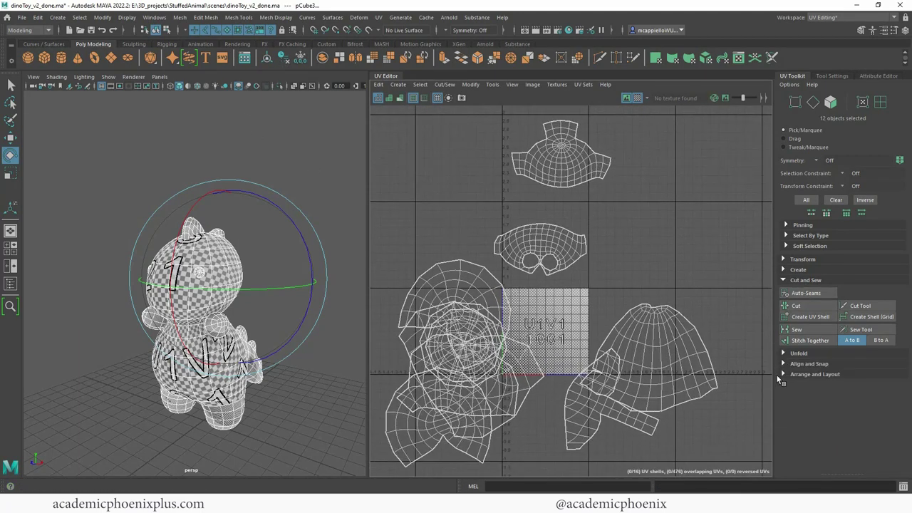
{"action": "left_click", "coordinate": [784, 260]}
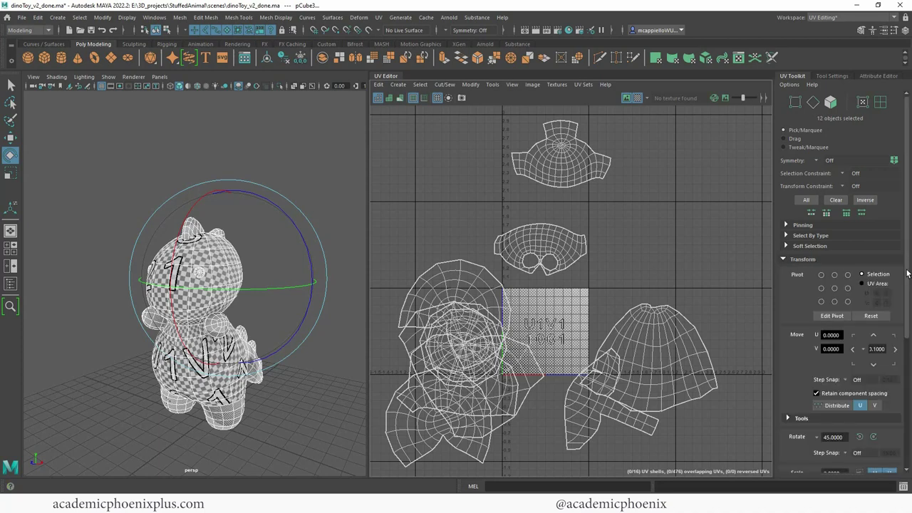
{"action": "scroll", "coordinate": [841, 382], "scroll_direction": "down", "scroll_amount": 6}
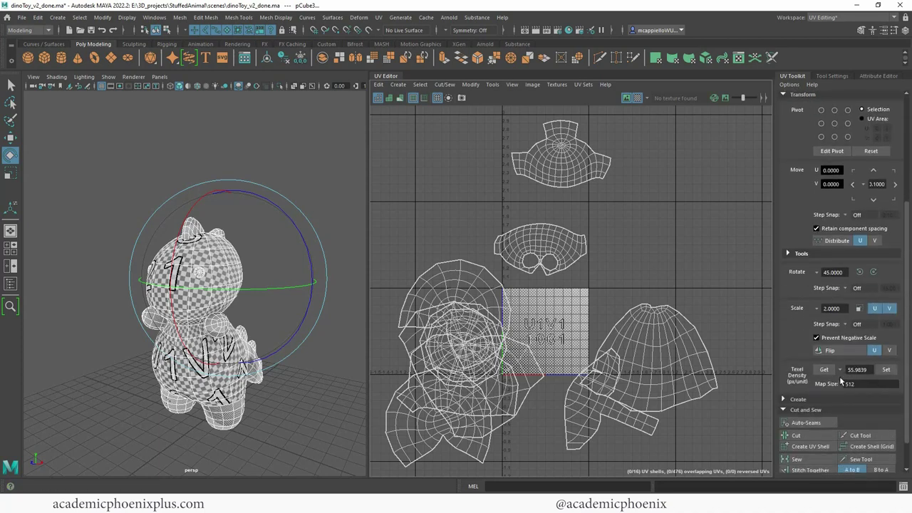
{"action": "left_click", "coordinate": [825, 370]}
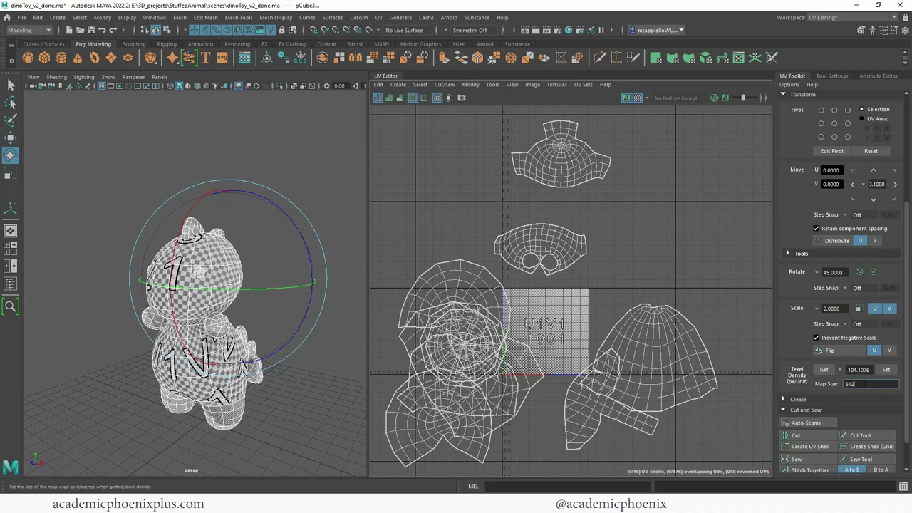
{"action": "left_click", "coordinate": [888, 370]}
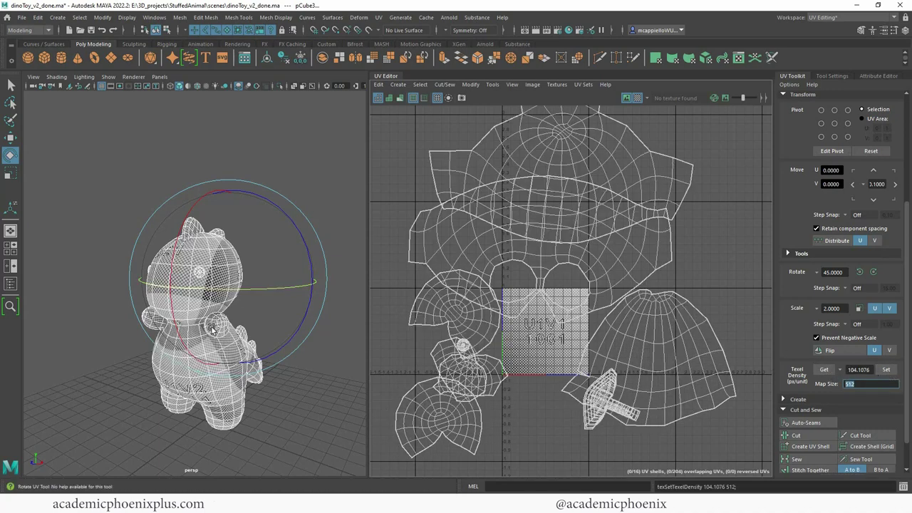
Step: Examine the checker pattern on the dinosaur's head, body, arms and spikes from several sides for consistent texel density
{"action": "left_click_drag", "start_coordinate": [212, 329], "coordinate": [320, 340], "text": "alt"}
{"action": "right_click_drag", "start_coordinate": [322, 340], "coordinate": [361, 341], "text": "alt"}
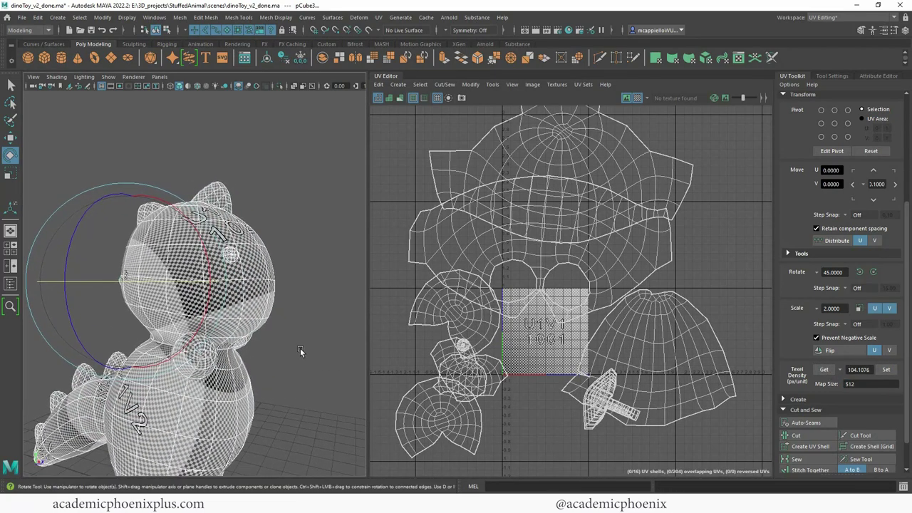
{"action": "left_click_drag", "start_coordinate": [300, 348], "coordinate": [248, 305], "text": "alt"}
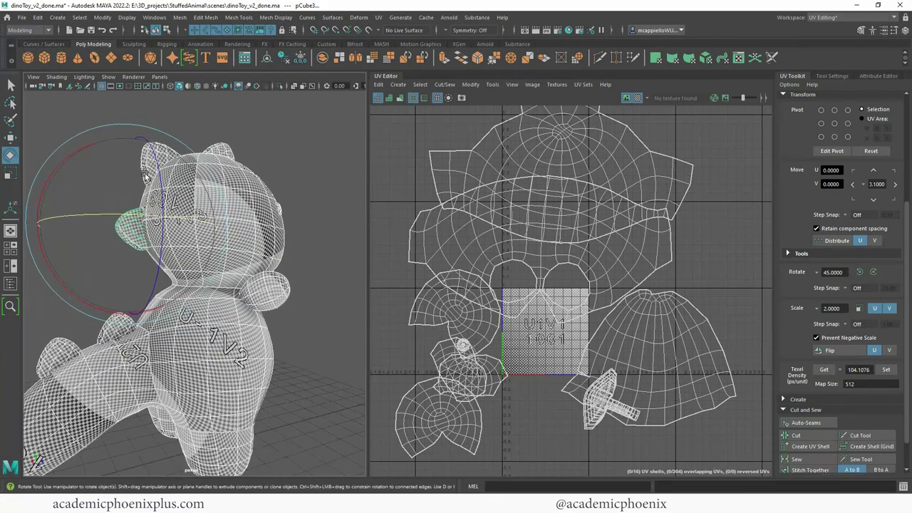
{"action": "left_click", "coordinate": [801, 253]}
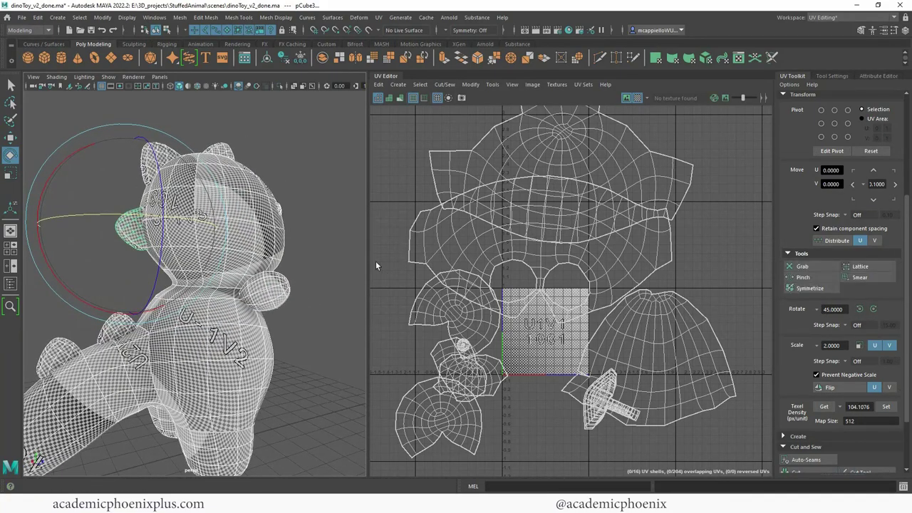
{"action": "mouse_move", "coordinate": [356, 263]}
{"action": "left_mouse_down", "text": "alt"}
{"action": "mouse_move", "coordinate": [311, 300]}
{"action": "mouse_move", "coordinate": [272, 191]}
{"action": "left_mouse_up", "text": "alt"}
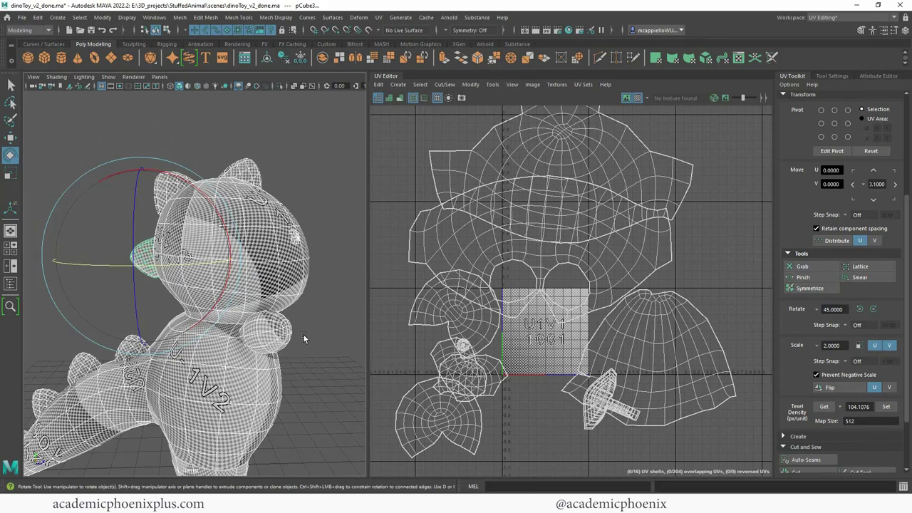
{"action": "left_click_drag", "start_coordinate": [304, 338], "coordinate": [209, 341], "text": "alt"}
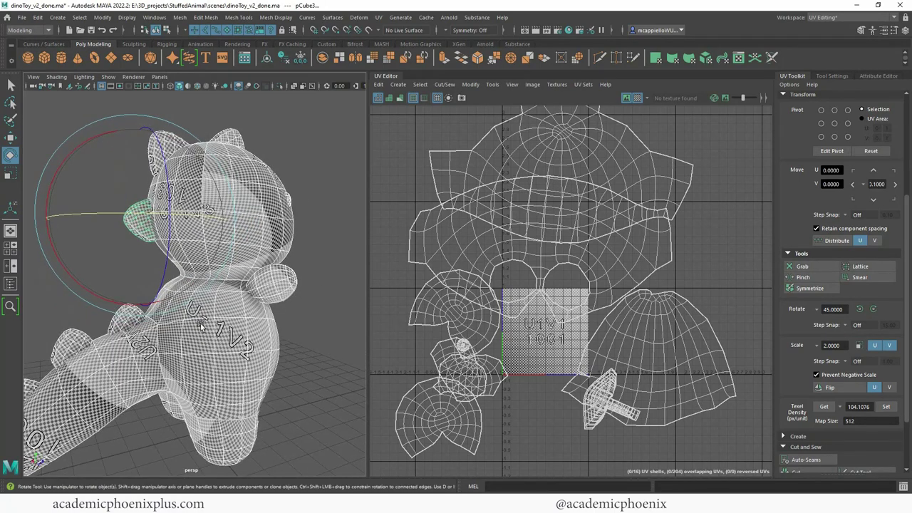
{"action": "left_click", "coordinate": [789, 254]}
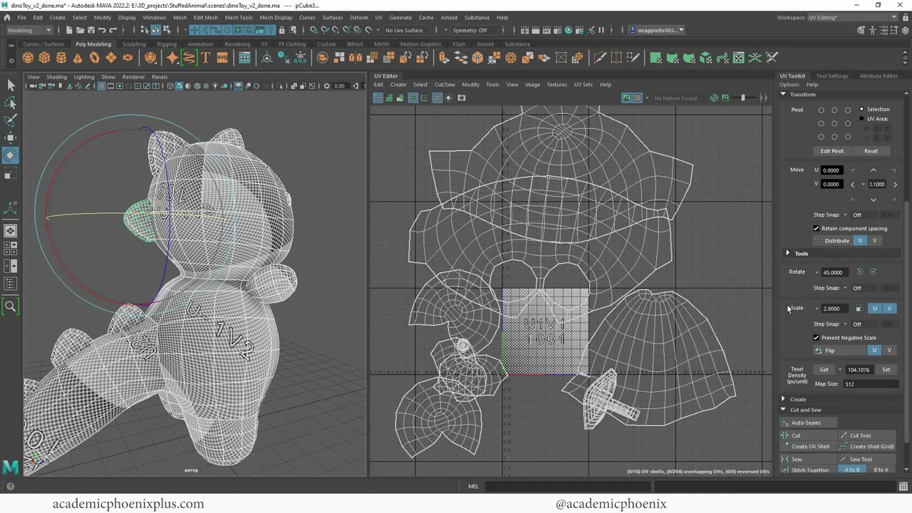
Step: Lay out the UV shells of all the dinosaur's parts within the 1001 tile
{"action": "scroll", "coordinate": [819, 228], "scroll_direction": "up", "scroll_amount": 5}
{"action": "left_click", "coordinate": [783, 203]}
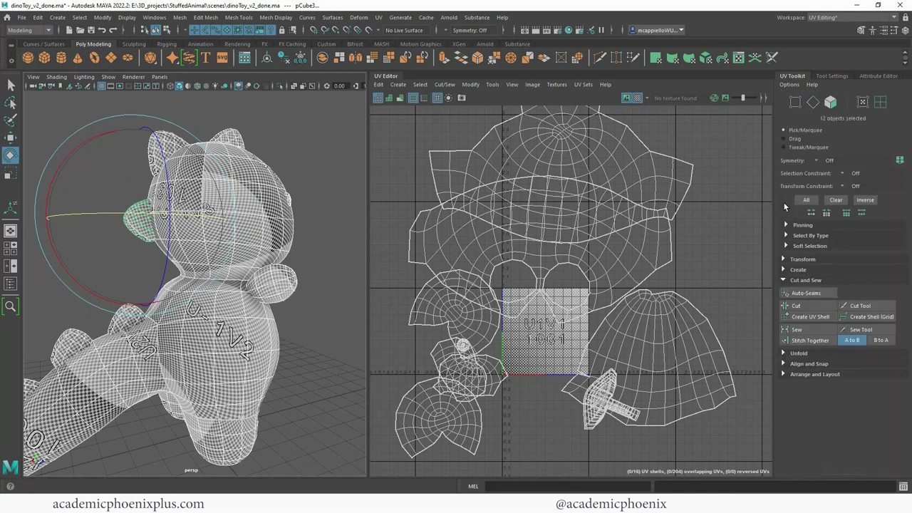
{"action": "left_click", "coordinate": [783, 354]}
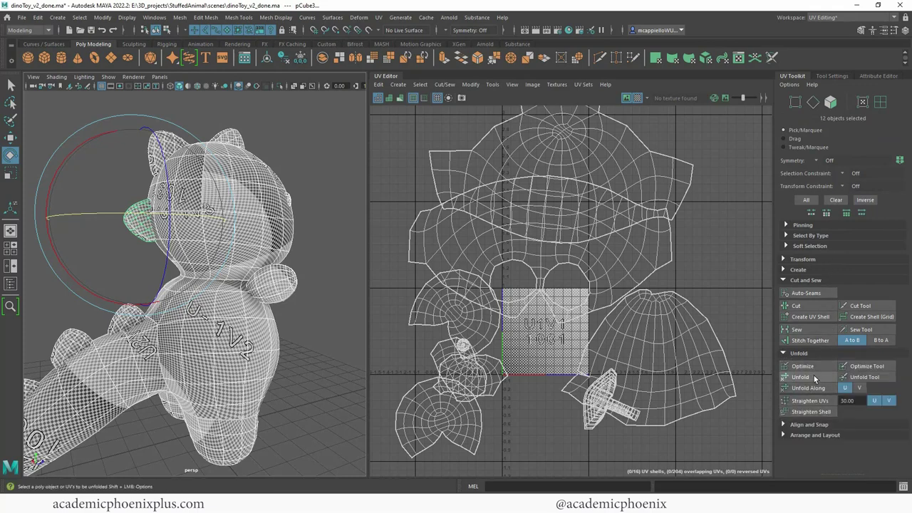
{"action": "left_click", "coordinate": [784, 354]}
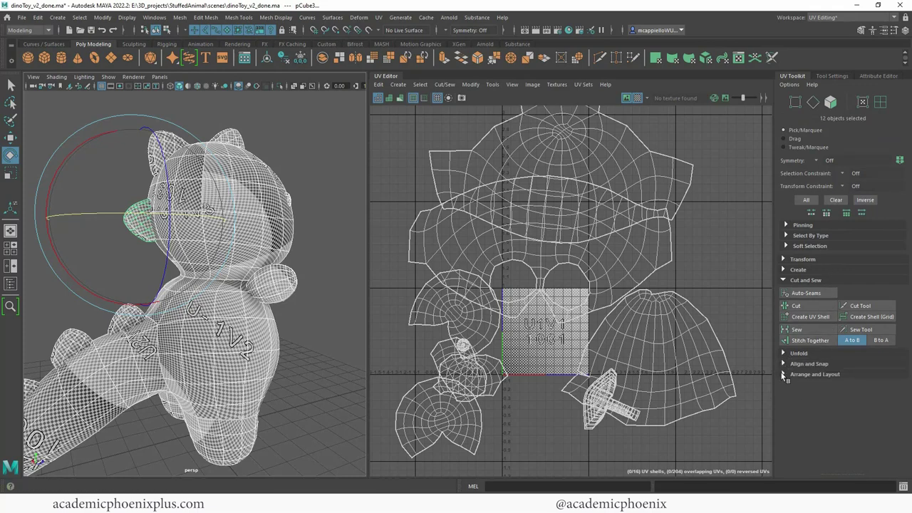
{"action": "left_click", "coordinate": [784, 375]}
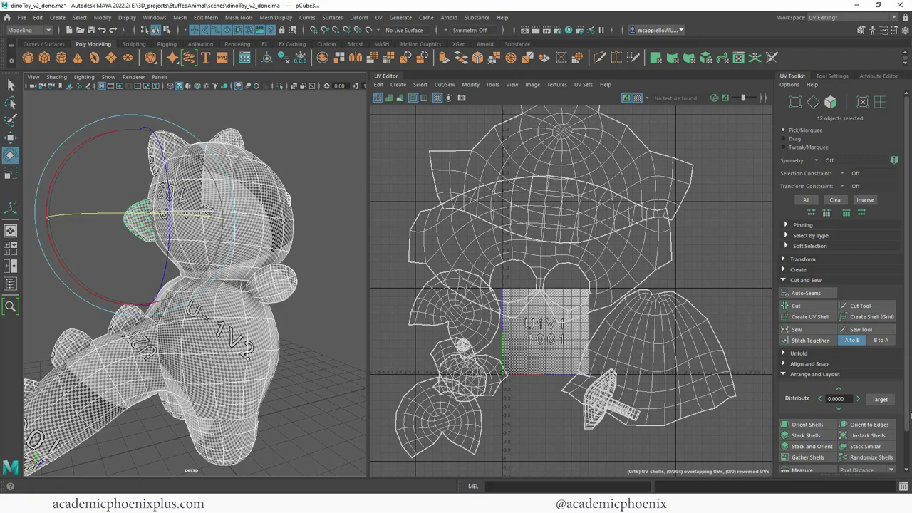
{"action": "scroll", "coordinate": [906, 436], "scroll_direction": "down", "scroll_amount": 2}
{"action": "left_click", "coordinate": [816, 454]}
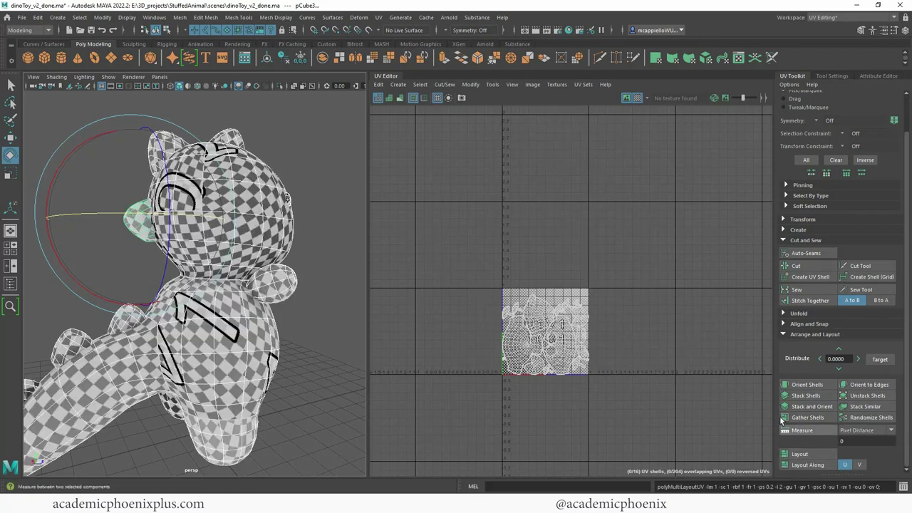
Step: Check the checker pattern on the model, and hide the checker texture to inspect the packed shells in the 1001 tile
{"action": "left_click_drag", "start_coordinate": [196, 318], "coordinate": [432, 311], "text": "alt"}
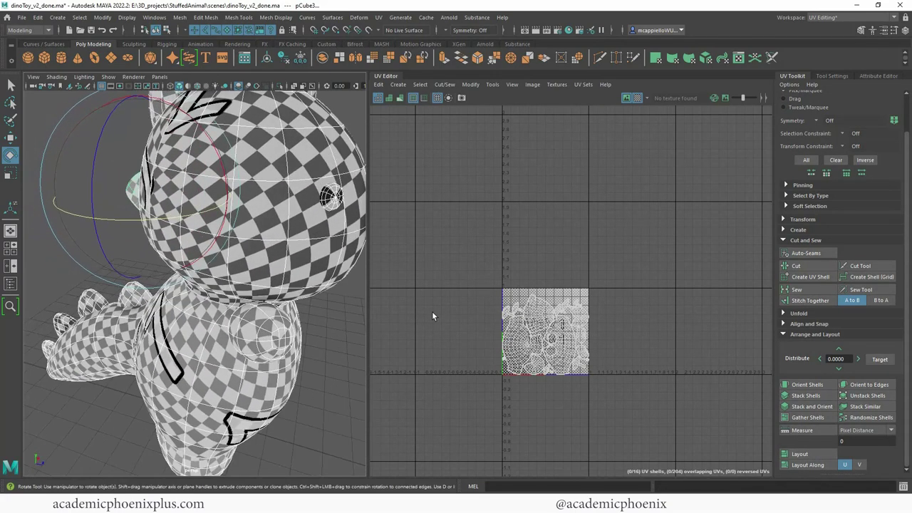
{"action": "scroll", "coordinate": [541, 315], "scroll_direction": "up", "scroll_amount": 2}
{"action": "scroll", "coordinate": [697, 339], "scroll_direction": "up", "scroll_amount": 4}
{"action": "middle_click_drag", "start_coordinate": [687, 345], "coordinate": [677, 317], "text": "alt"}
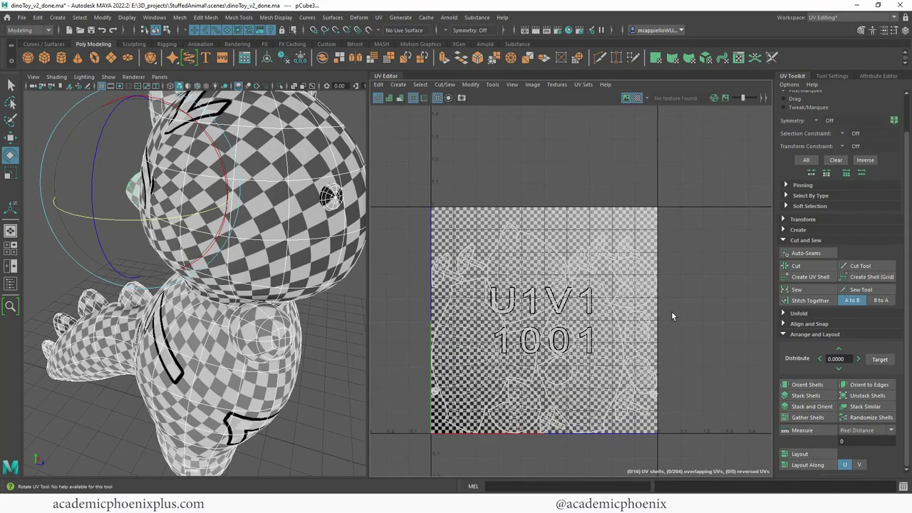
{"action": "left_click", "coordinate": [638, 98]}
{"action": "scroll", "coordinate": [667, 201], "scroll_direction": "up", "scroll_amount": 2}
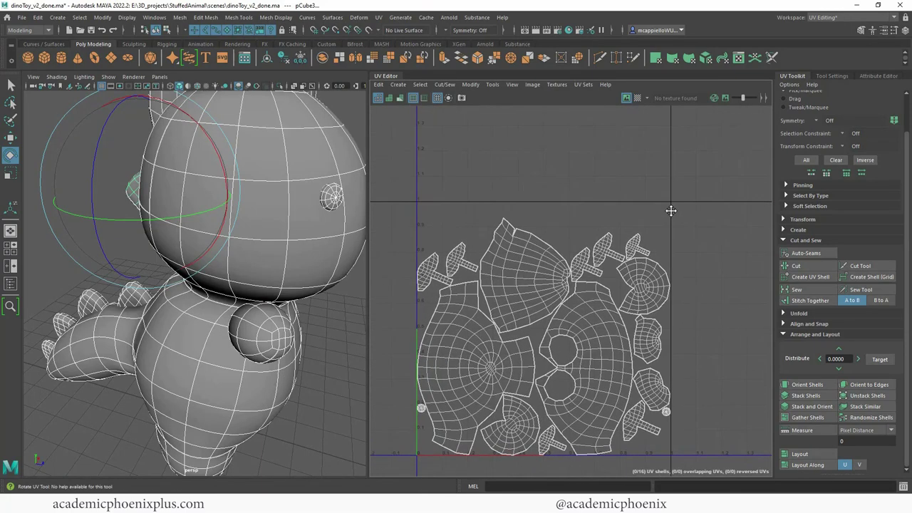
{"action": "middle_click_drag", "start_coordinate": [619, 226], "coordinate": [643, 203], "text": "alt"}
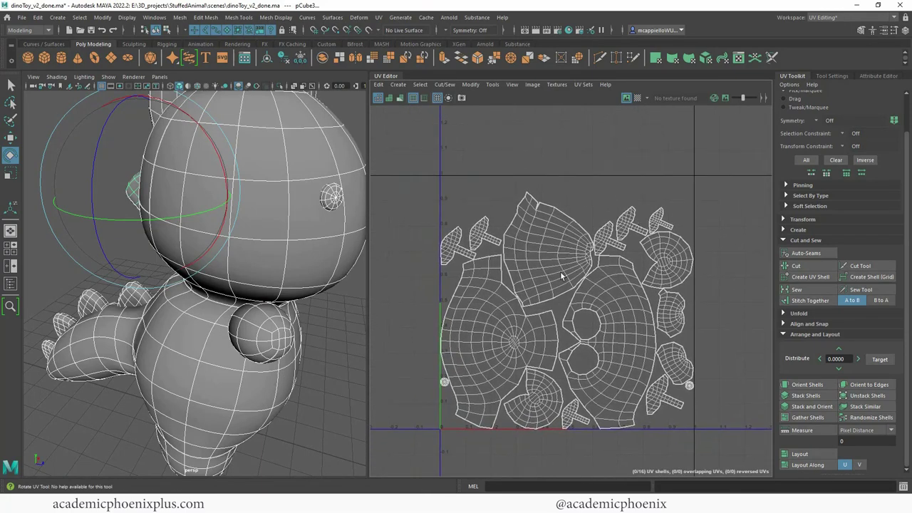
Step: Move the leftmost spike's UV shell to the upper-right corner of the 1001 tile and adjust its rotation
{"action": "right_click_drag", "start_coordinate": [477, 249], "coordinate": [477, 272]}
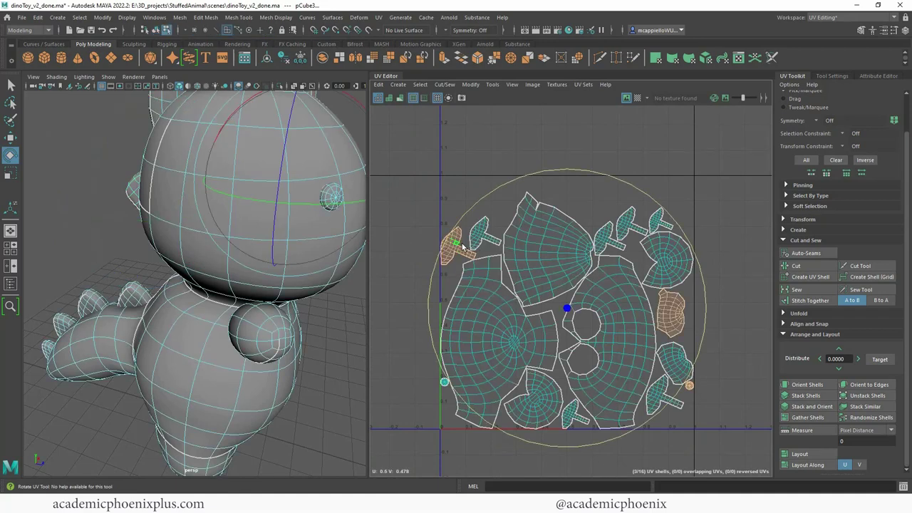
{"action": "double_click", "coordinate": [450, 242]}
{"action": "key", "text": "w"}
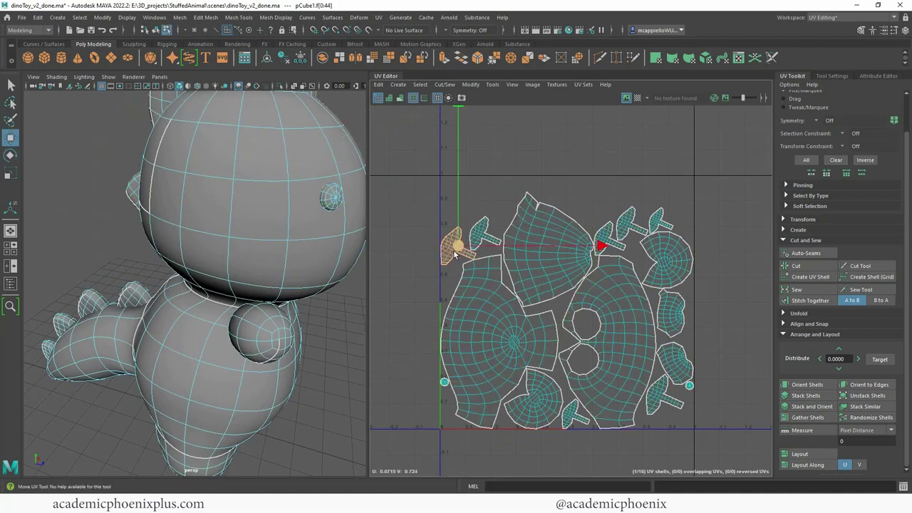
{"action": "left_click_drag", "start_coordinate": [460, 253], "coordinate": [662, 196]}
{"action": "key", "text": "r"}
{"action": "key", "text": "w"}
{"action": "key", "text": "e"}
{"action": "left_click_drag", "start_coordinate": [736, 161], "coordinate": [691, 256]}
{"action": "key", "text": "w"}
{"action": "key", "text": "e"}
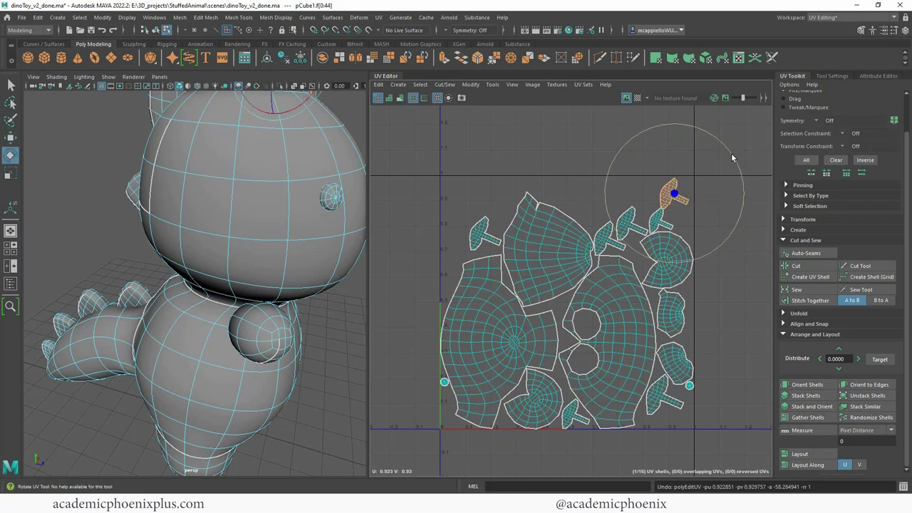
{"action": "key", "text": "w"}
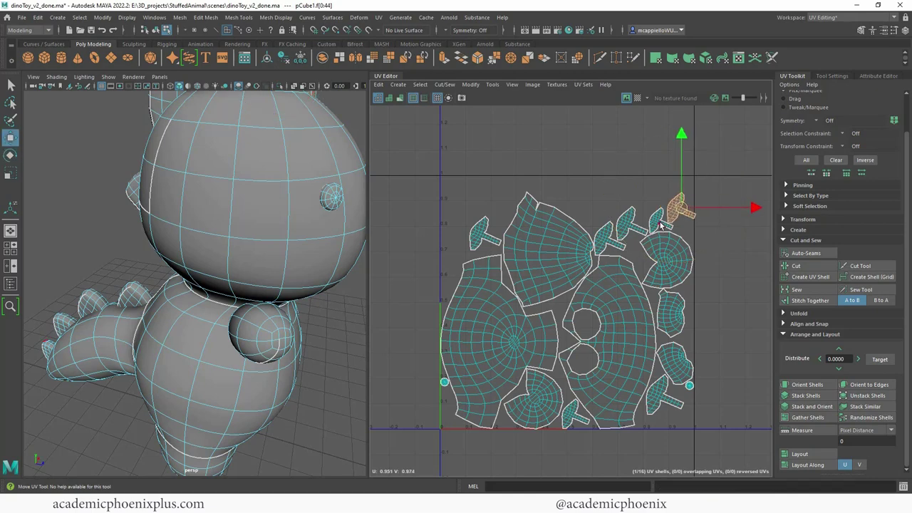
Step: Gather three more spike UV shells beside the relocated one along the upper-right part of the 1001 tile
{"action": "left_click", "coordinate": [660, 222]}
{"action": "left_click_drag", "start_coordinate": [660, 222], "coordinate": [658, 193]}
{"action": "left_click", "coordinate": [631, 222]}
{"action": "left_click_drag", "start_coordinate": [632, 223], "coordinate": [636, 209]}
{"action": "left_click", "coordinate": [608, 239]}
{"action": "left_click", "coordinate": [473, 240]}
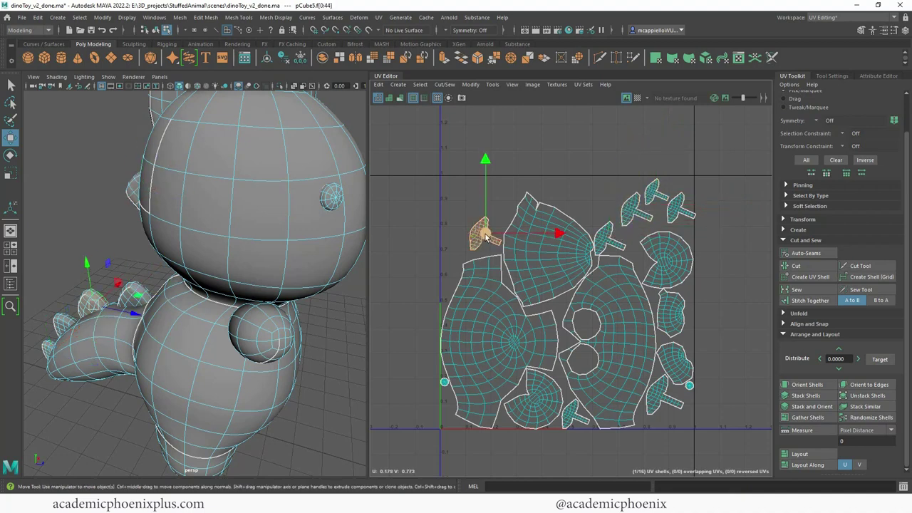
{"action": "left_click_drag", "start_coordinate": [484, 237], "coordinate": [601, 210]}
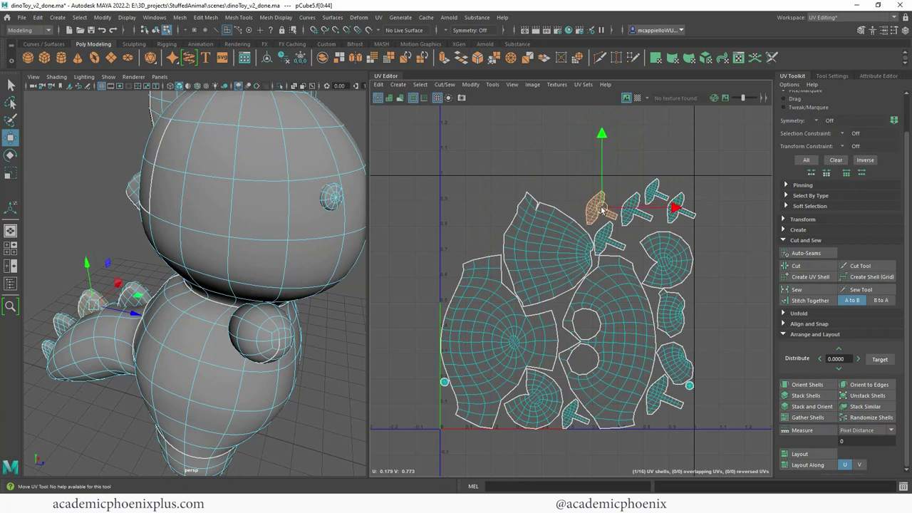
Step: Move both small round eye UV shells into the lower-right corner of the 1001 tile
{"action": "left_click", "coordinate": [444, 383]}
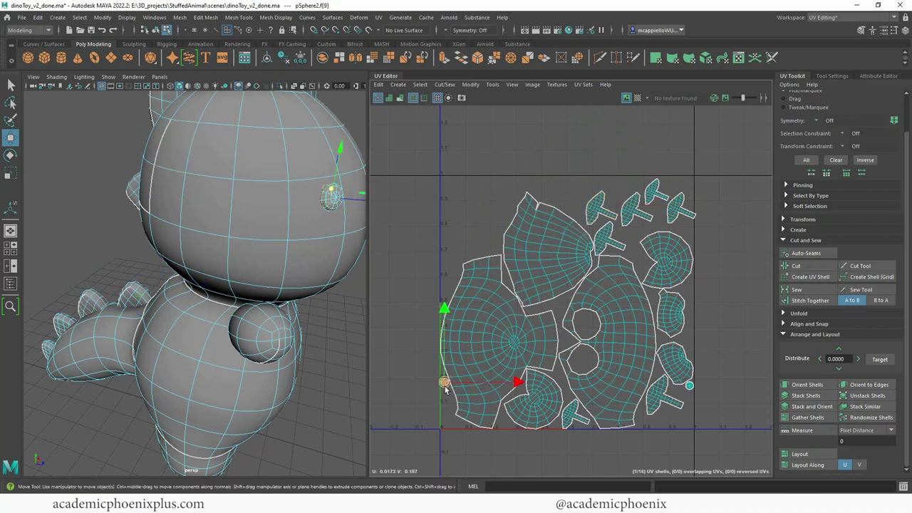
{"action": "left_click_drag", "start_coordinate": [444, 382], "coordinate": [687, 420]}
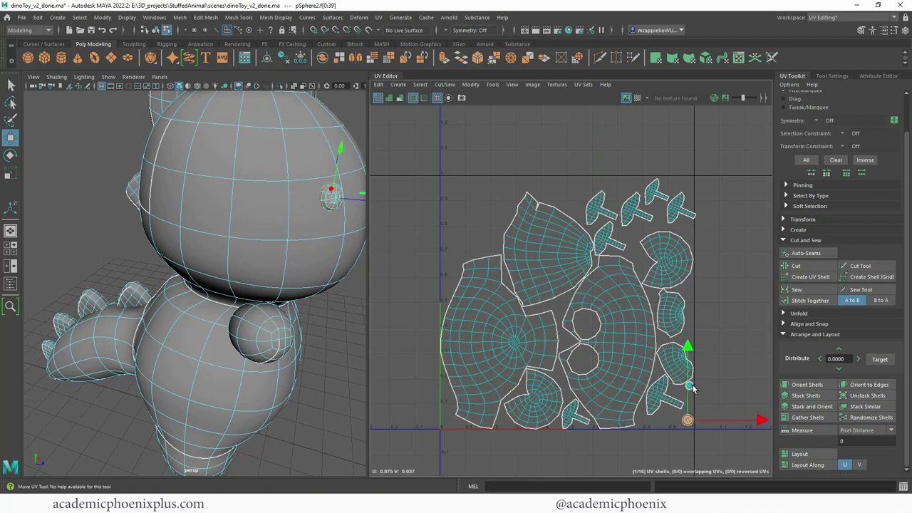
{"action": "left_click", "coordinate": [690, 387]}
{"action": "left_click_drag", "start_coordinate": [690, 386], "coordinate": [672, 425]}
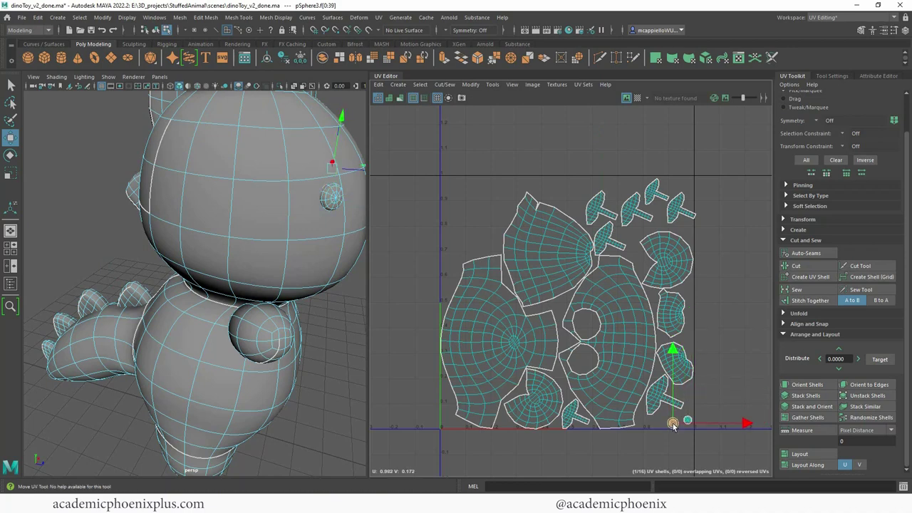
Step: Display the checker texture, rotate the head's UV shell a quarter turn so its pattern runs upright, and place it in the tile's upper-left corner
{"action": "left_click", "coordinate": [465, 342]}
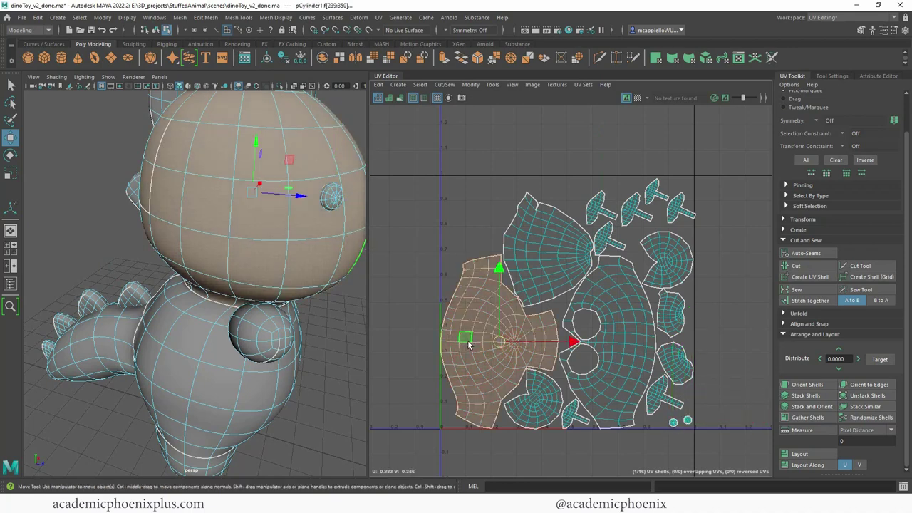
{"action": "left_click", "coordinate": [639, 98]}
{"action": "left_click_drag", "start_coordinate": [274, 239], "coordinate": [456, 278], "text": "alt"}
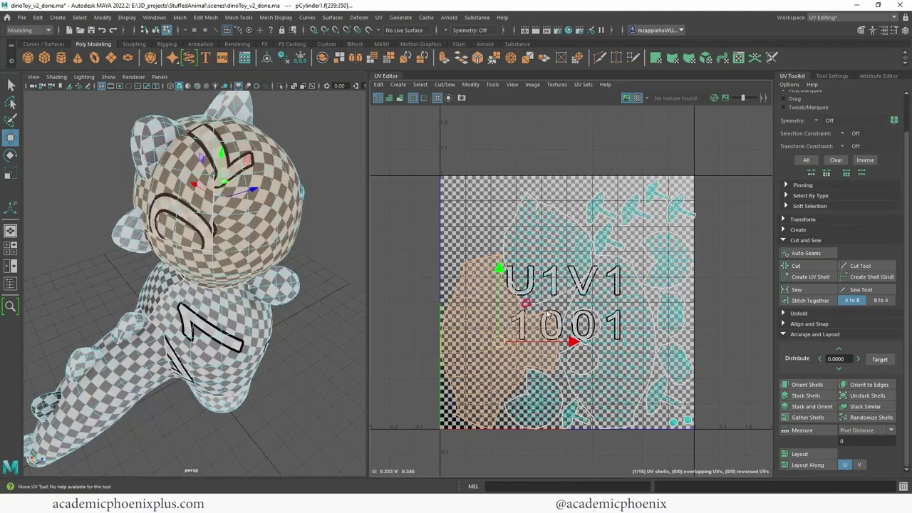
{"action": "key", "text": "e"}
{"action": "left_click_drag", "start_coordinate": [542, 289], "coordinate": [453, 307]}
{"action": "left_click_drag", "start_coordinate": [324, 311], "coordinate": [171, 274], "text": "alt"}
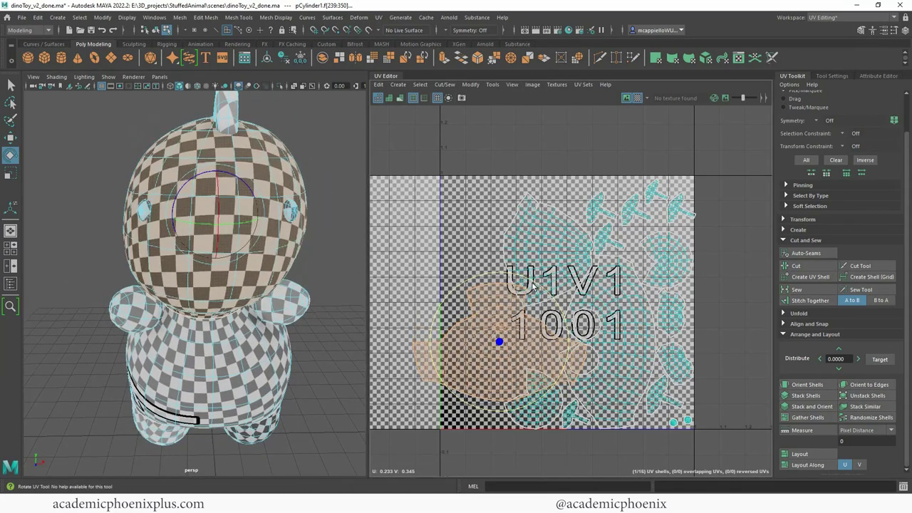
{"action": "key", "text": "w"}
{"action": "left_click_drag", "start_coordinate": [492, 340], "coordinate": [520, 233]}
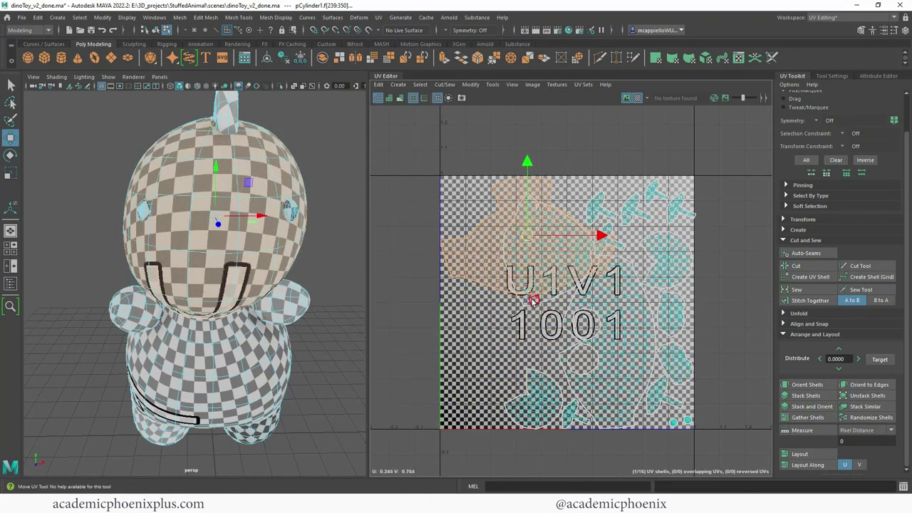
Step: Move the tail's UV shell out from under the head shell to the lower-left part of the tile
{"action": "left_click", "coordinate": [533, 300]}
{"action": "left_click", "coordinate": [539, 289]}
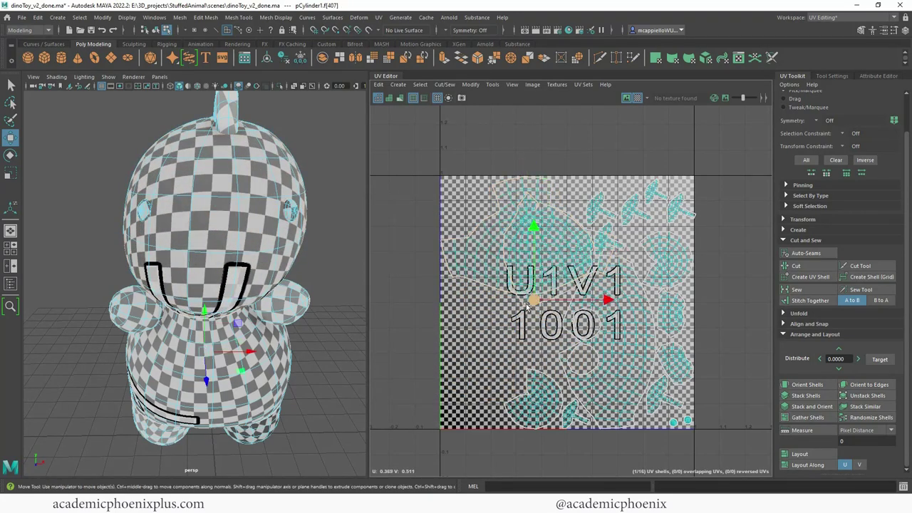
{"action": "double_click", "coordinate": [528, 306]}
{"action": "left_click_drag", "start_coordinate": [622, 248], "coordinate": [605, 249]}
{"action": "left_click_drag", "start_coordinate": [531, 250], "coordinate": [531, 291]}
{"action": "left_click_drag", "start_coordinate": [318, 305], "coordinate": [278, 274], "text": "alt"}
{"action": "left_click_drag", "start_coordinate": [276, 283], "coordinate": [272, 285], "text": "alt"}
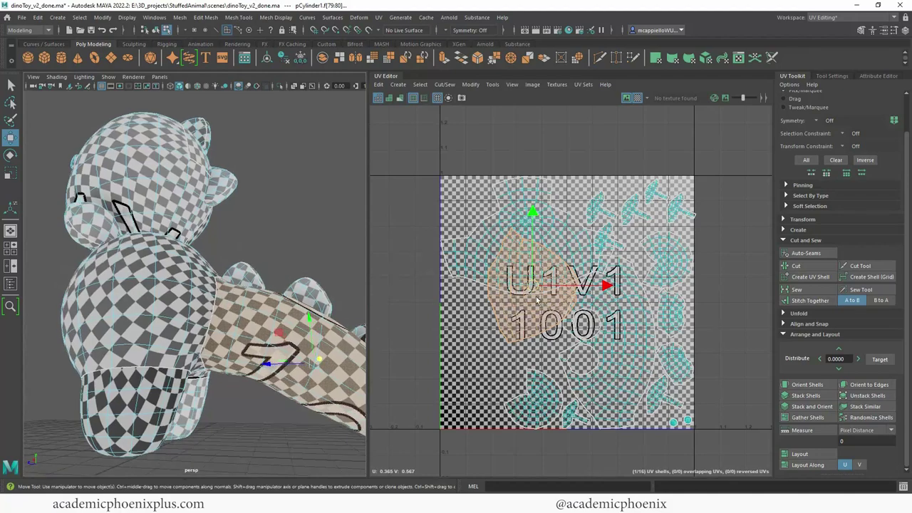
{"action": "left_click_drag", "start_coordinate": [534, 287], "coordinate": [494, 338]}
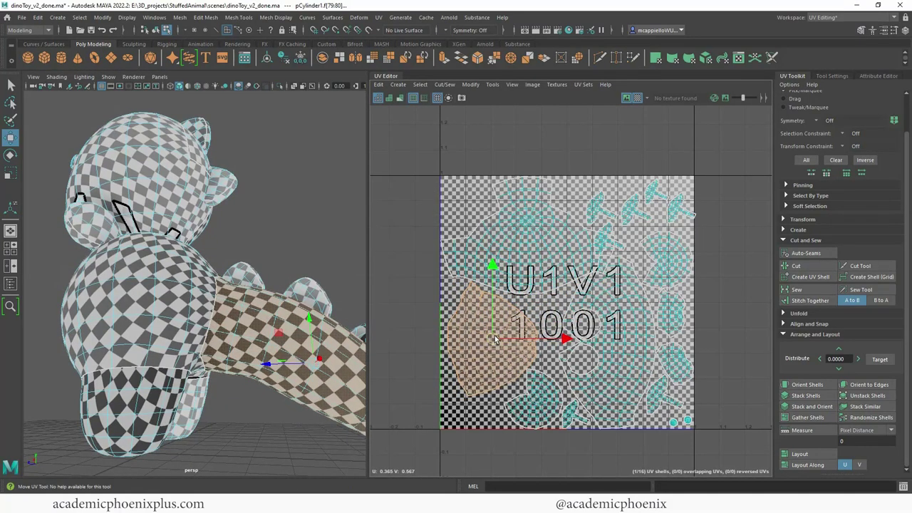
Step: Rotate the body's UV shell a quarter turn so its two leg holes face down and the checker numbers run upright
{"action": "left_click_drag", "start_coordinate": [179, 336], "coordinate": [335, 340], "text": "alt"}
{"action": "left_click", "coordinate": [617, 346]}
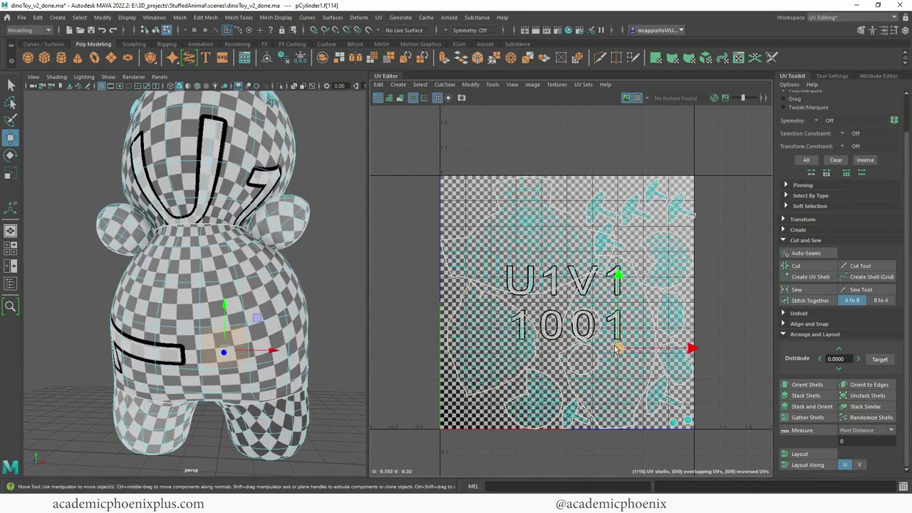
{"action": "key", "text": "e"}
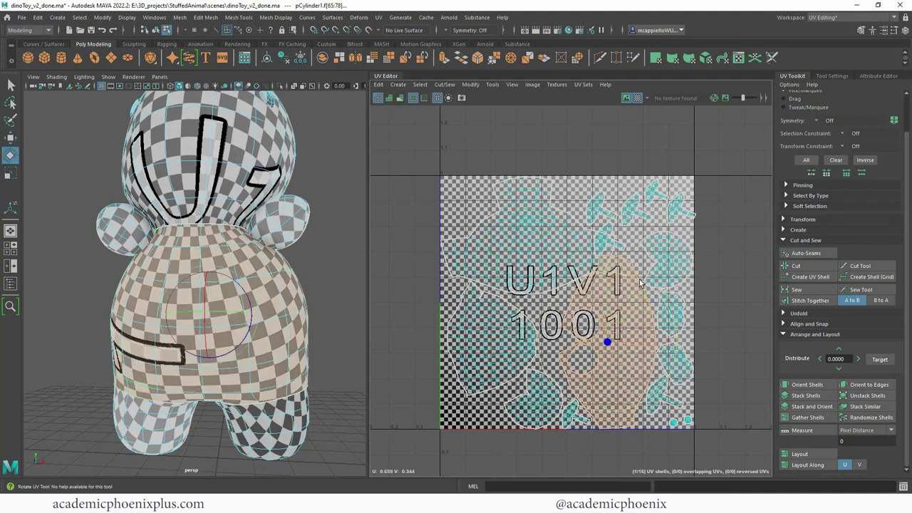
{"action": "left_click_drag", "start_coordinate": [626, 282], "coordinate": [543, 303]}
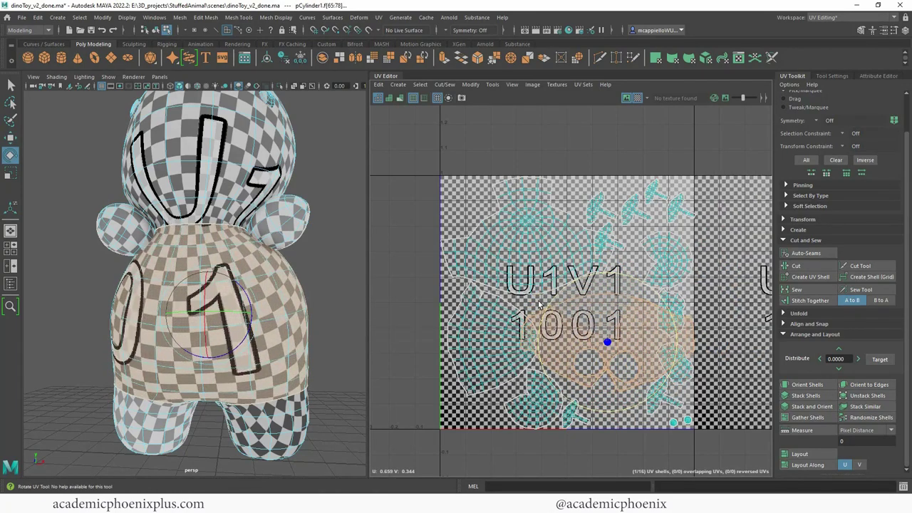
{"action": "key", "text": "r"}
Step: Hide the checker texture and move the body's UV shell up beneath the head shell
{"action": "left_click", "coordinate": [639, 100]}
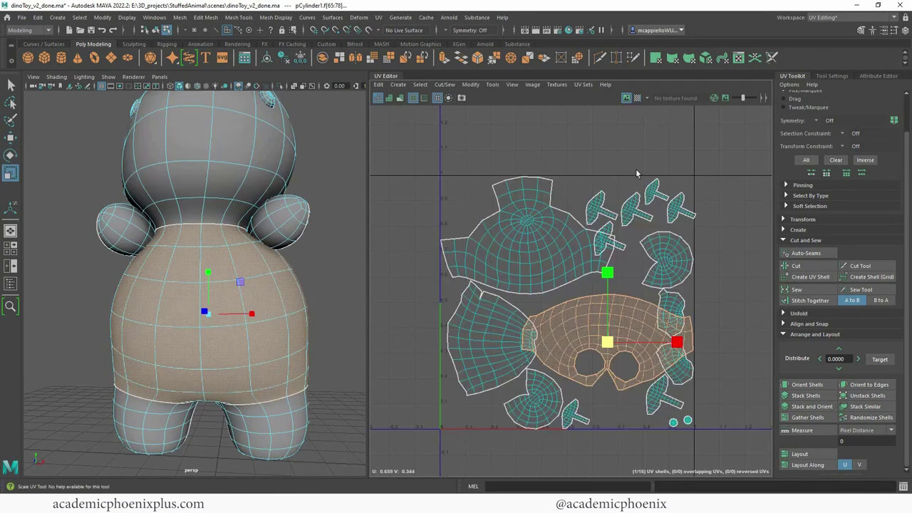
{"action": "middle_click_drag", "start_coordinate": [642, 263], "coordinate": [556, 252], "text": "alt"}
{"action": "key", "text": "w"}
{"action": "left_click_drag", "start_coordinate": [523, 332], "coordinate": [521, 313]}
{"action": "middle_click_drag", "start_coordinate": [533, 318], "coordinate": [607, 296], "text": "alt"}
Step: Nudge the tail and body UV shells so they sit closely below the head shell without overlapping each other
{"action": "left_click", "coordinate": [497, 311]}
{"action": "double_click", "coordinate": [499, 312]}
{"action": "left_click_drag", "start_coordinate": [499, 311], "coordinate": [476, 327]}
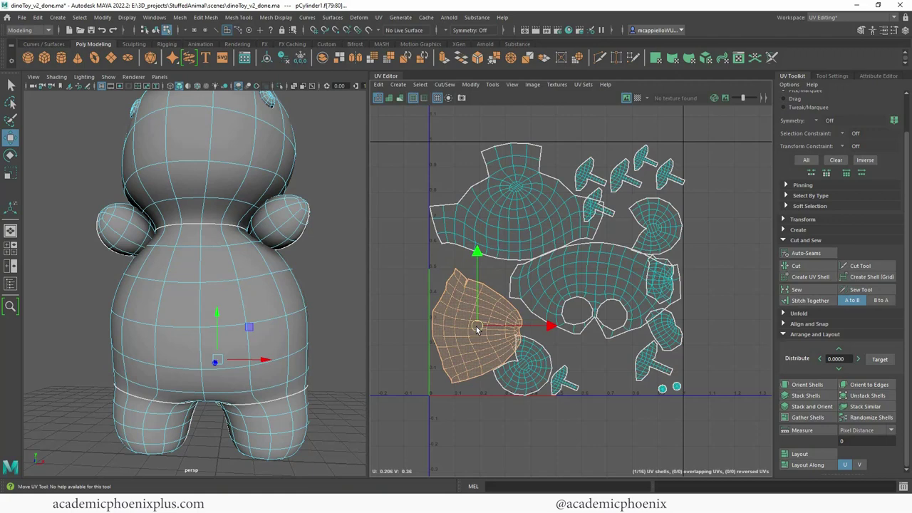
{"action": "double_click", "coordinate": [514, 229]}
{"action": "left_click", "coordinate": [574, 277]}
{"action": "double_click", "coordinate": [575, 279]}
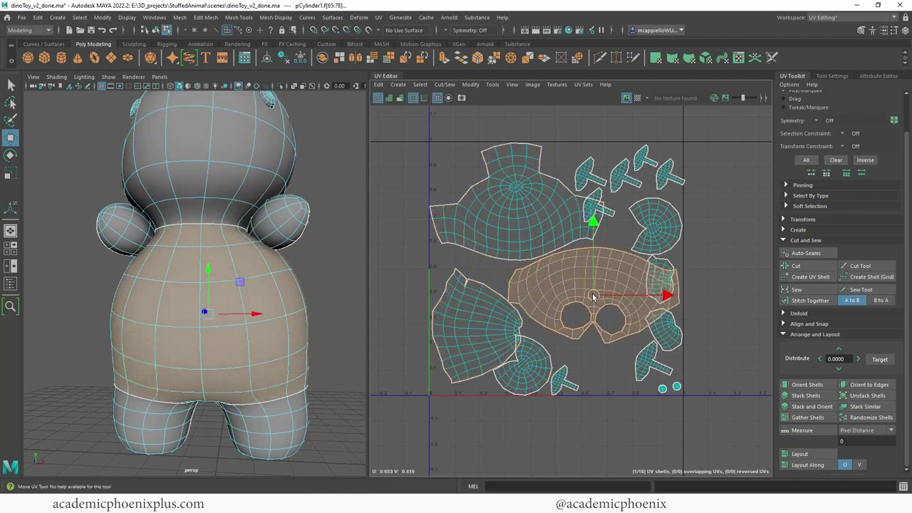
{"action": "left_click", "coordinate": [483, 321]}
{"action": "double_click", "coordinate": [481, 323]}
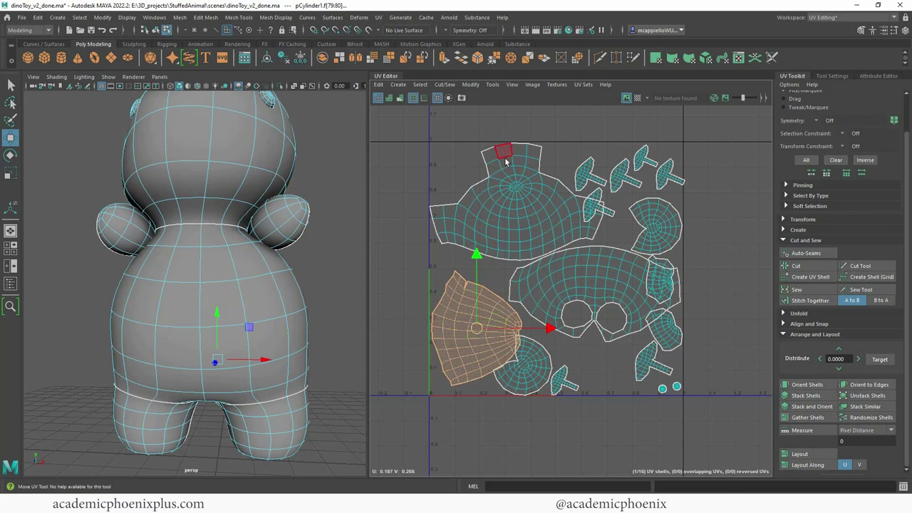
Step: Shift the lower leg UV shell clear of the tail shell and move the neighbouring spike shell outside the tile
{"action": "double_click", "coordinate": [535, 378]}
{"action": "left_click_drag", "start_coordinate": [531, 376], "coordinate": [720, 337]}
{"action": "double_click", "coordinate": [560, 387]}
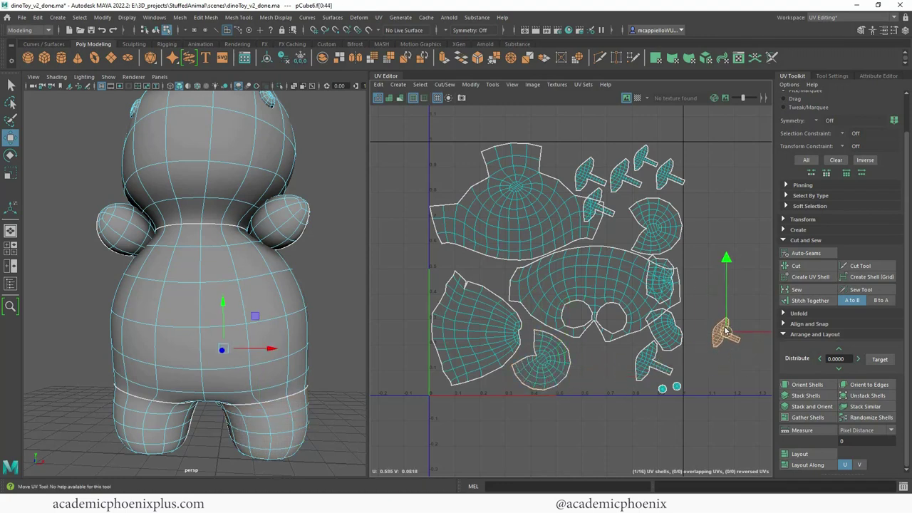
Step: Move the other leg's UV shell down beside the first one, and relocate the lower spike shell to the spike group
{"action": "double_click", "coordinate": [666, 237]}
{"action": "left_click_drag", "start_coordinate": [667, 236], "coordinate": [614, 371]}
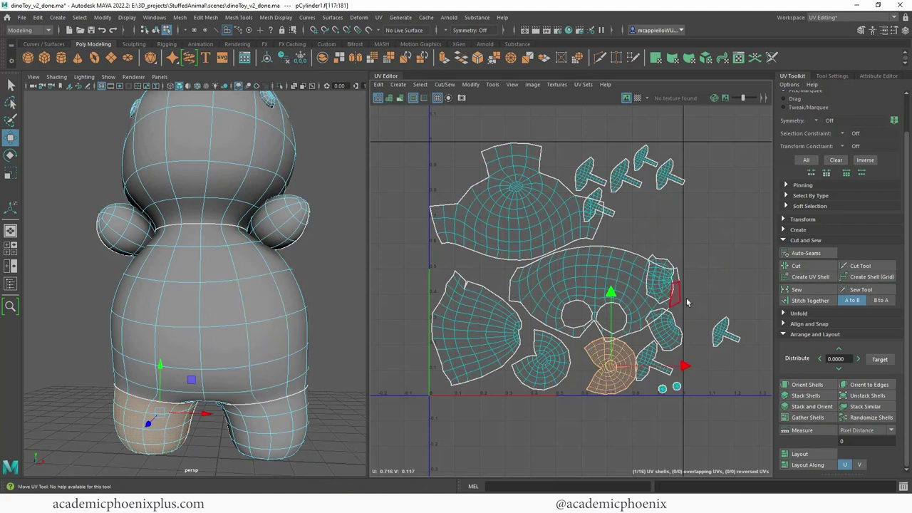
{"action": "left_click_drag", "start_coordinate": [614, 365], "coordinate": [647, 205]}
{"action": "key", "text": "ctrl+z"}
{"action": "key", "text": "ctrl+z"}
{"action": "left_click", "coordinate": [650, 362]}
Step: Move both arm UV shells outside the 1001 tile and shift the second leg's shell toward the tile's lower-right corner
{"action": "left_click", "coordinate": [663, 264]}
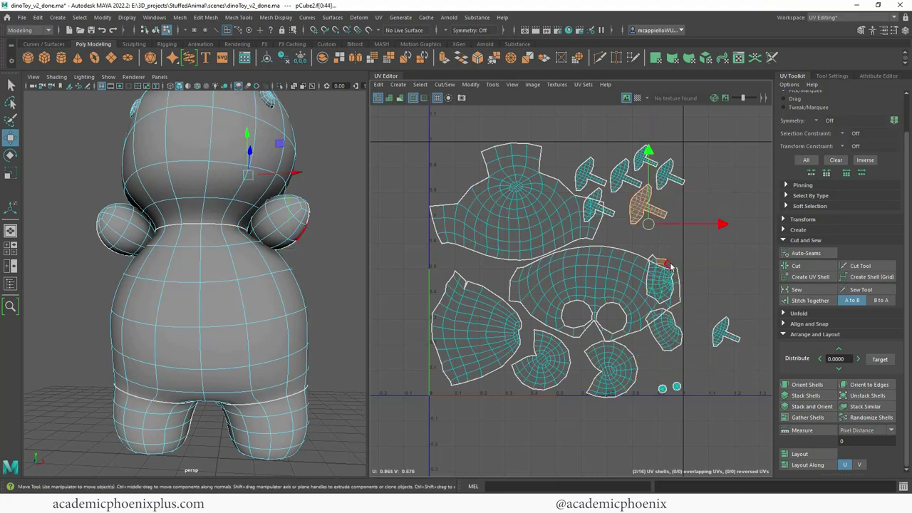
{"action": "left_click", "coordinate": [668, 342]}
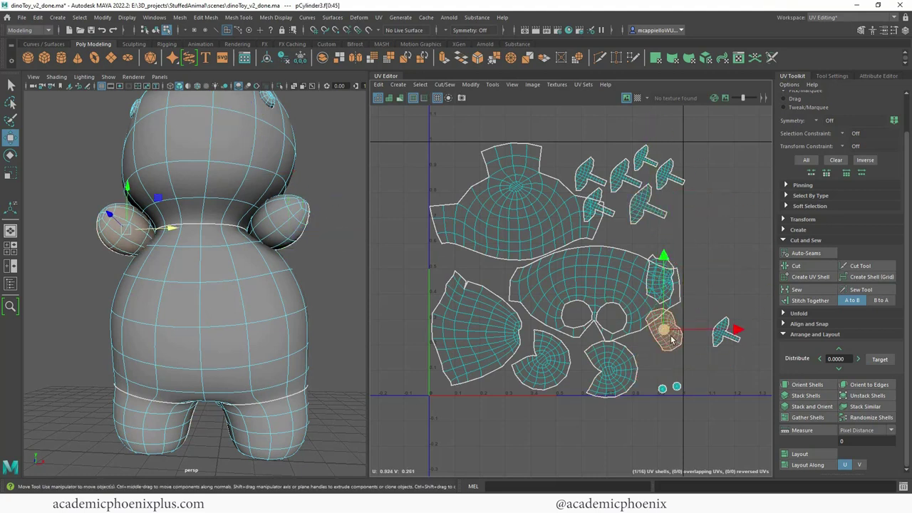
{"action": "left_click_drag", "start_coordinate": [669, 341], "coordinate": [747, 265]}
{"action": "left_click", "coordinate": [666, 265]}
{"action": "left_click", "coordinate": [611, 367]}
{"action": "left_click_drag", "start_coordinate": [622, 372], "coordinate": [651, 362]}
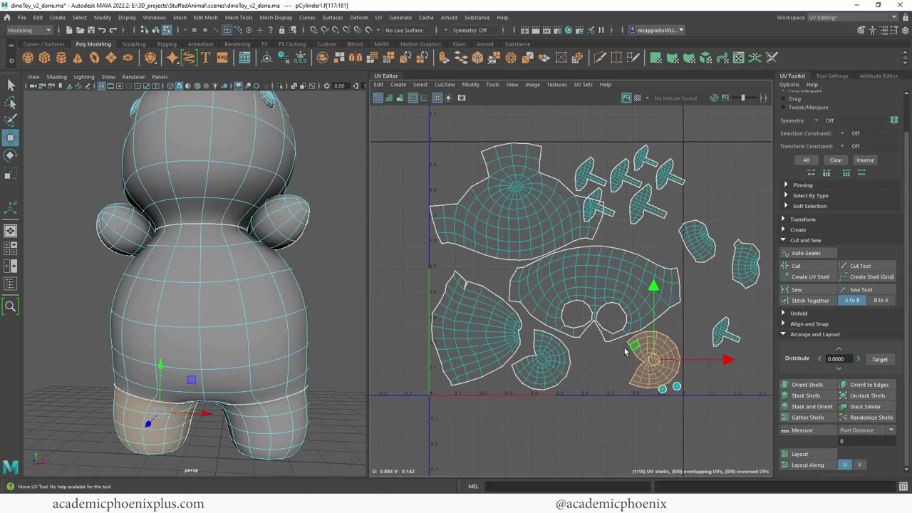
Step: Display the checker texture and rotate the leg shell nearest the tail shell so its notch points down, settling it on the tile's lower edge
{"action": "left_click", "coordinate": [543, 383]}
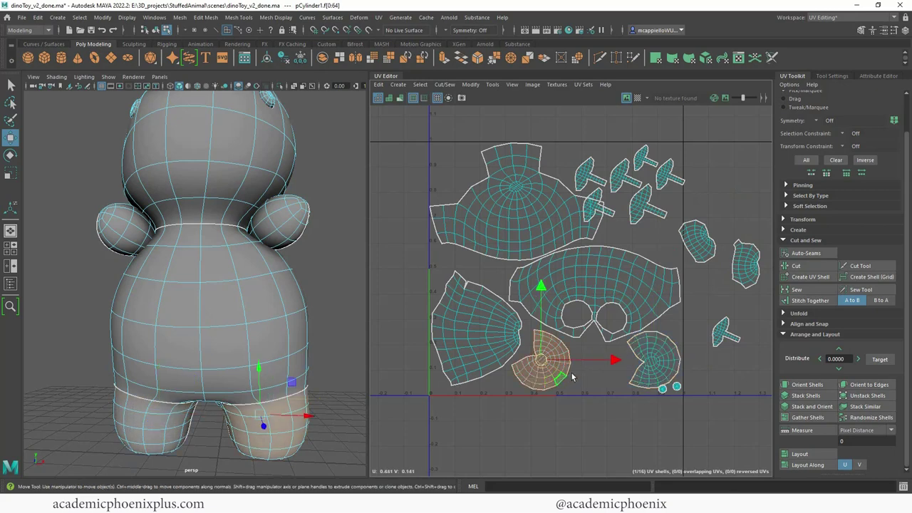
{"action": "left_click", "coordinate": [637, 98]}
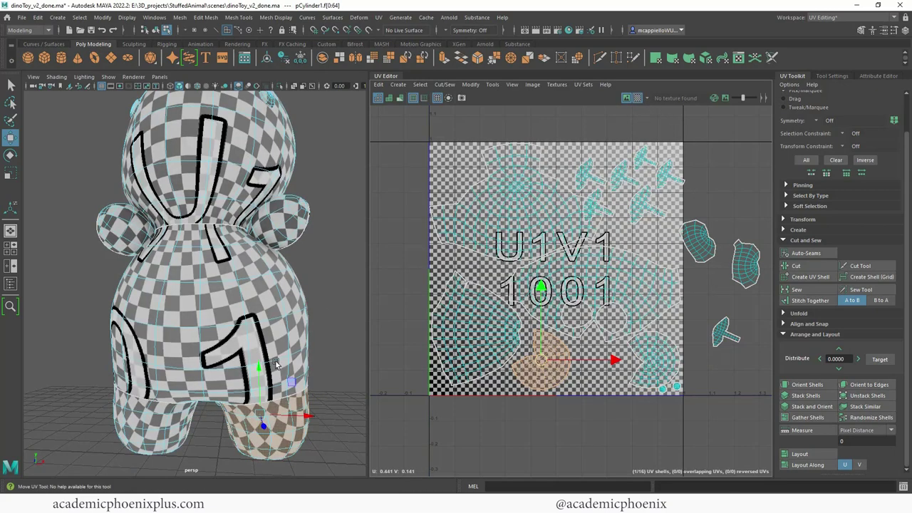
{"action": "key", "text": "e"}
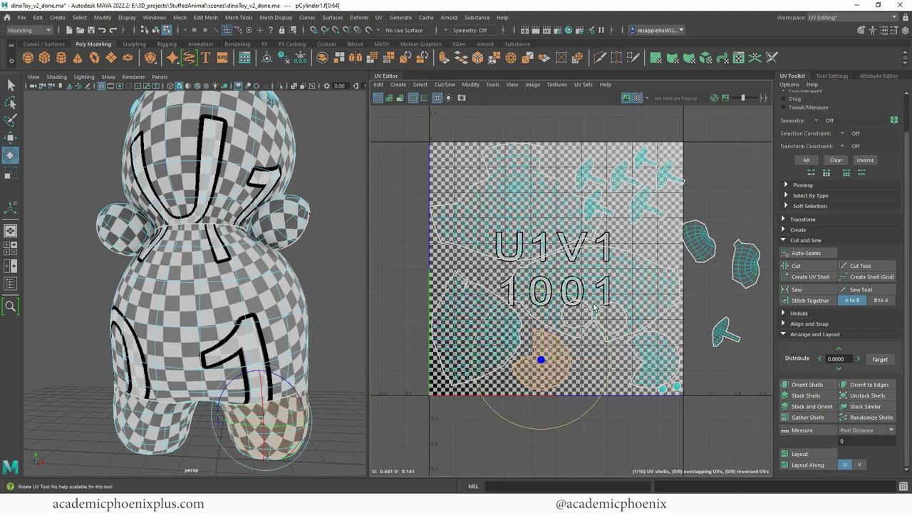
{"action": "left_click_drag", "start_coordinate": [595, 306], "coordinate": [489, 357]}
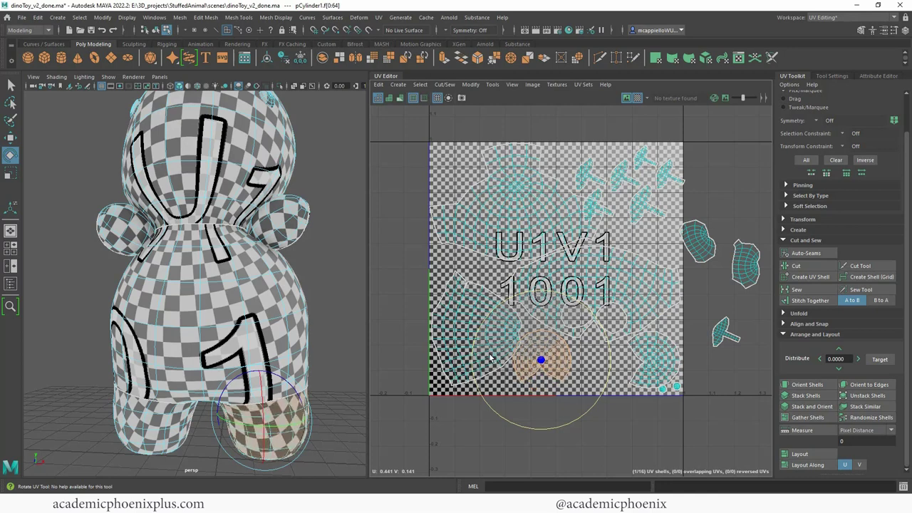
{"action": "key", "text": "w"}
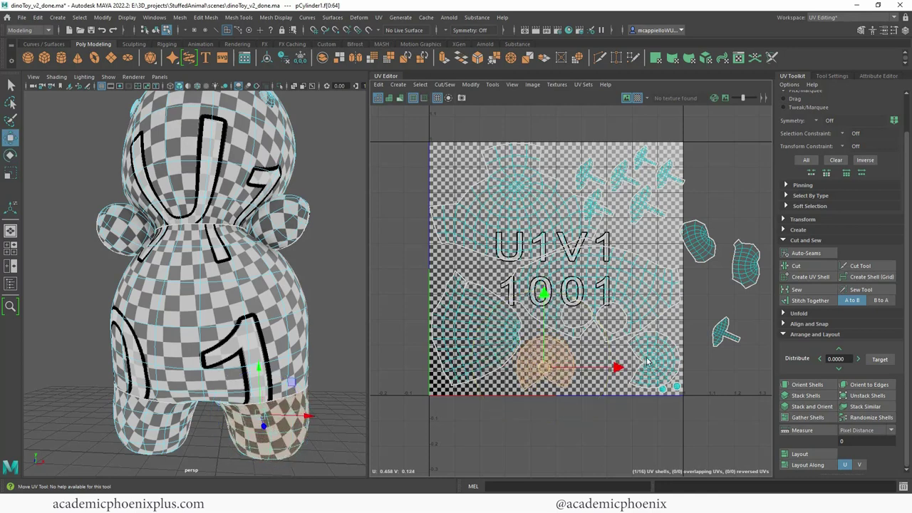
Step: Rotate the second leg's UV shell so its notch points down and place it beside the first leg shell
{"action": "left_click", "coordinate": [656, 360]}
{"action": "key", "text": "e"}
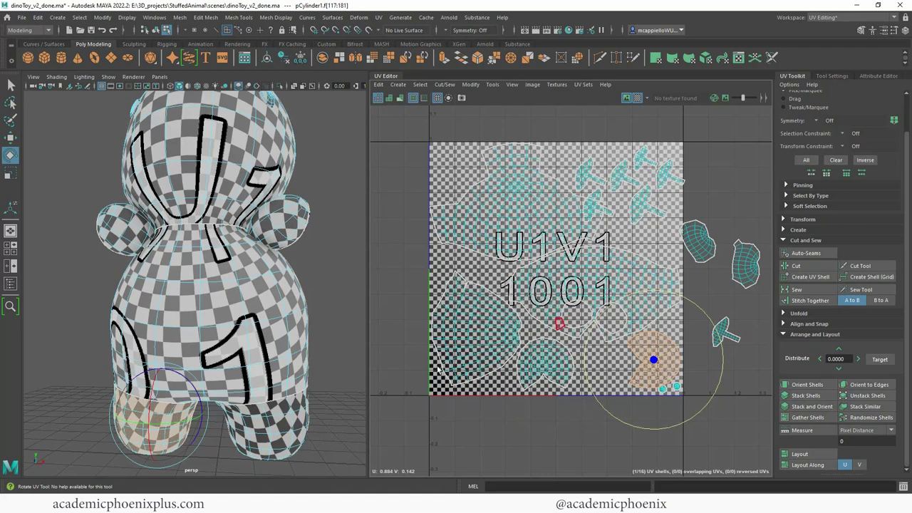
{"action": "left_click_drag", "start_coordinate": [177, 443], "coordinate": [249, 432], "text": "alt"}
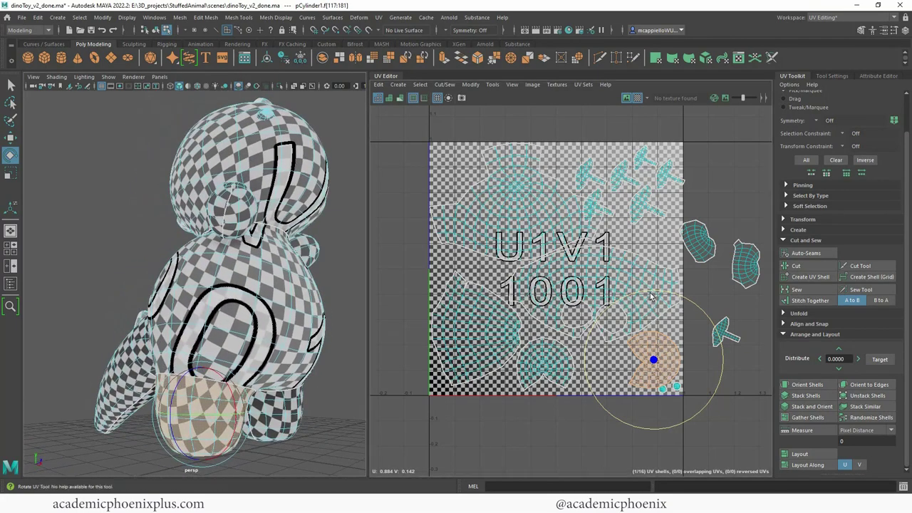
{"action": "left_click_drag", "start_coordinate": [651, 298], "coordinate": [562, 361]}
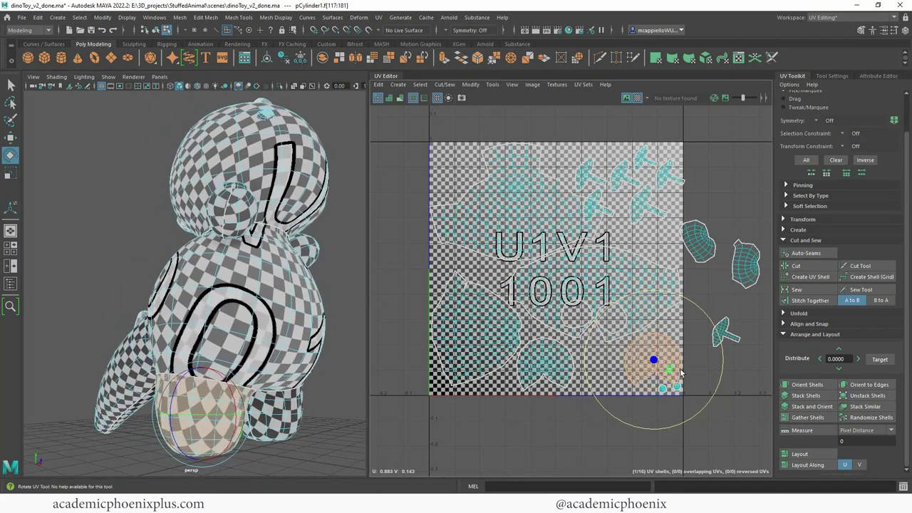
{"action": "key", "text": "w"}
{"action": "left_click_drag", "start_coordinate": [649, 372], "coordinate": [611, 372]}
Step: Hide the checker texture and move one arm's UV shell back into the tile, between the second leg shell and the eye shells
{"action": "middle_click_drag", "start_coordinate": [653, 355], "coordinate": [619, 360], "text": "alt"}
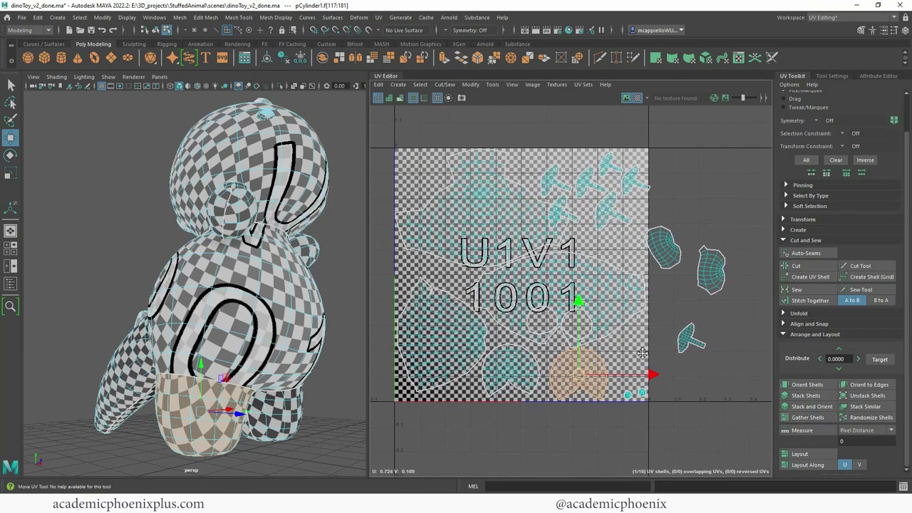
{"action": "scroll", "coordinate": [703, 340], "scroll_direction": "up", "scroll_amount": 1}
{"action": "middle_click_drag", "start_coordinate": [643, 266], "coordinate": [653, 318], "text": "alt"}
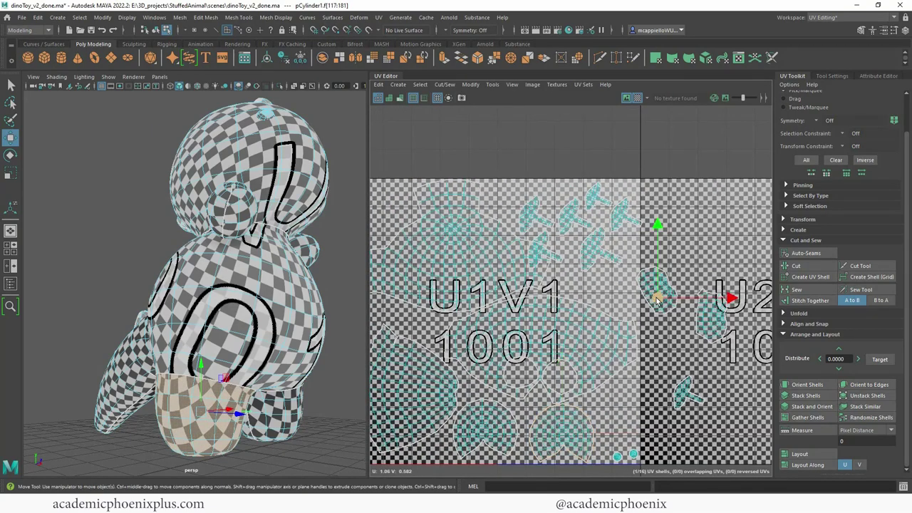
{"action": "left_click", "coordinate": [654, 299]}
{"action": "left_click", "coordinate": [637, 98]}
{"action": "scroll", "coordinate": [568, 261], "scroll_direction": "down", "scroll_amount": 2}
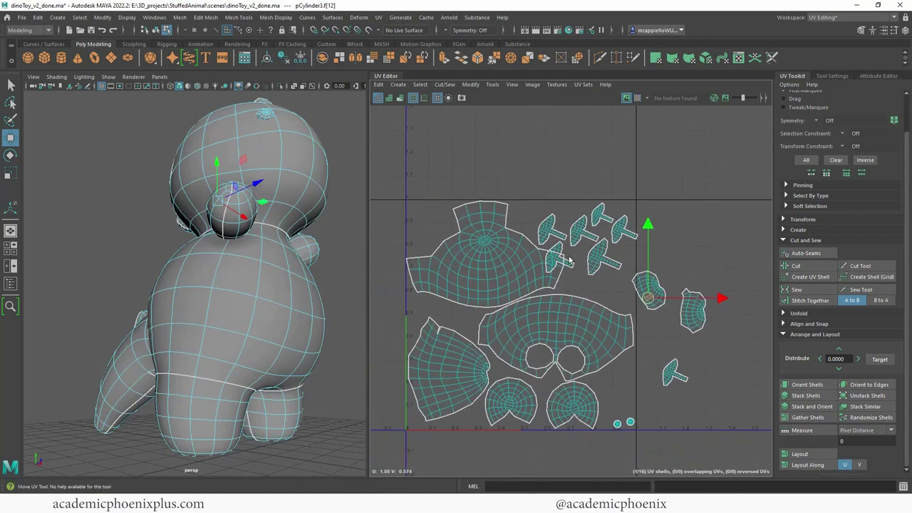
{"action": "left_click", "coordinate": [650, 294]}
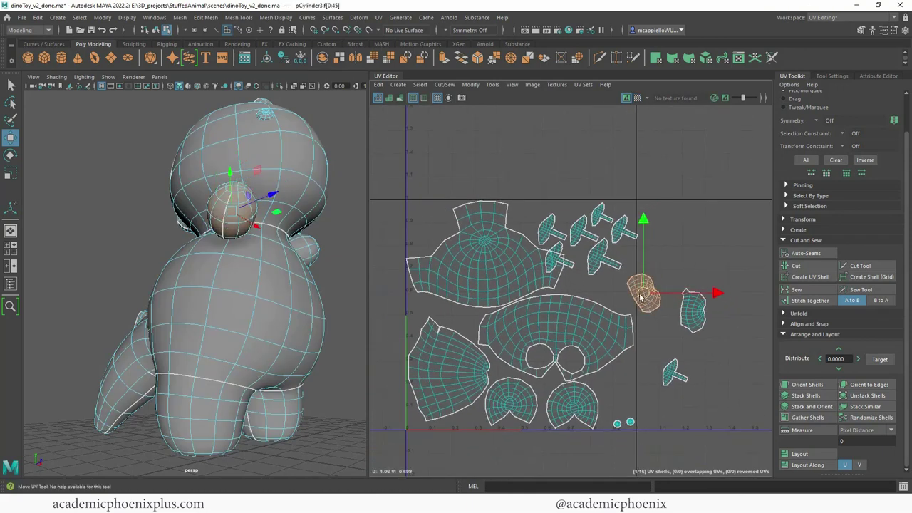
{"action": "left_click_drag", "start_coordinate": [649, 297], "coordinate": [617, 391]}
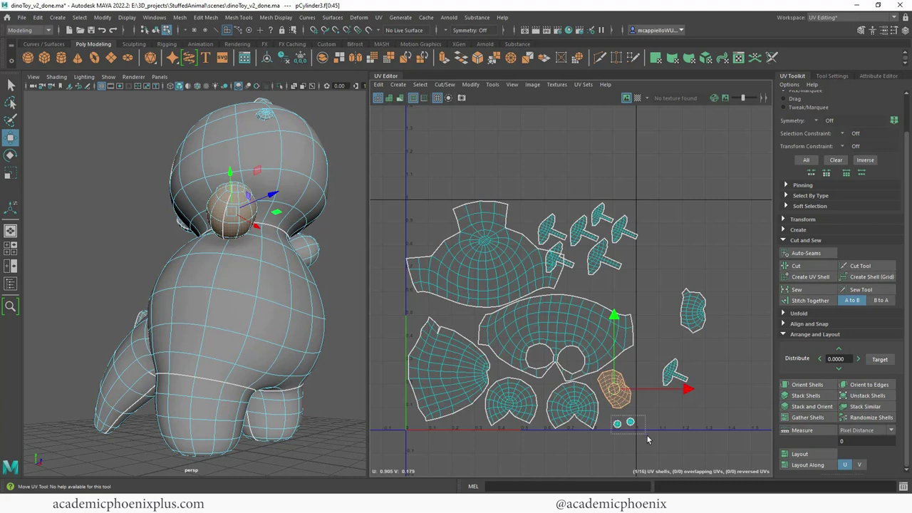
Step: Move both eye UV shells to the tile's upper-left corner and nudge the second leg shell closer to the first
{"action": "left_click_drag", "start_coordinate": [648, 440], "coordinate": [427, 210]}
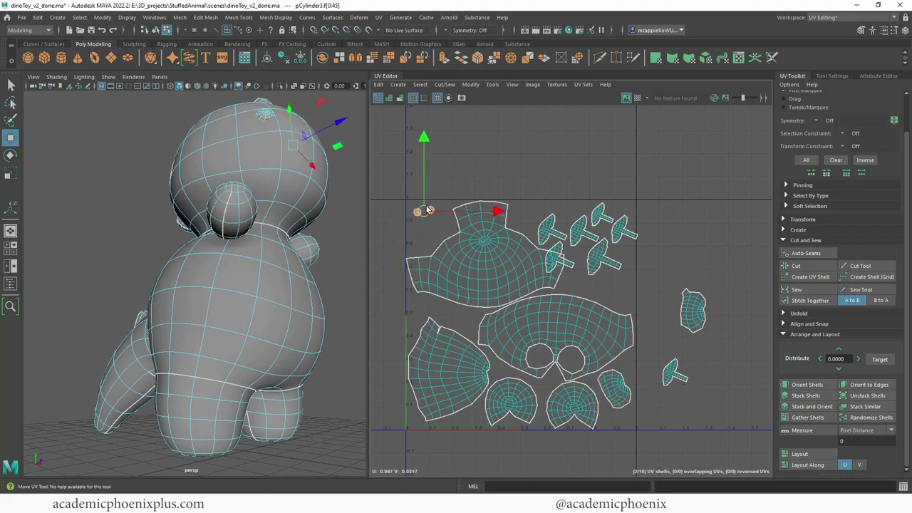
{"action": "left_click", "coordinate": [572, 406]}
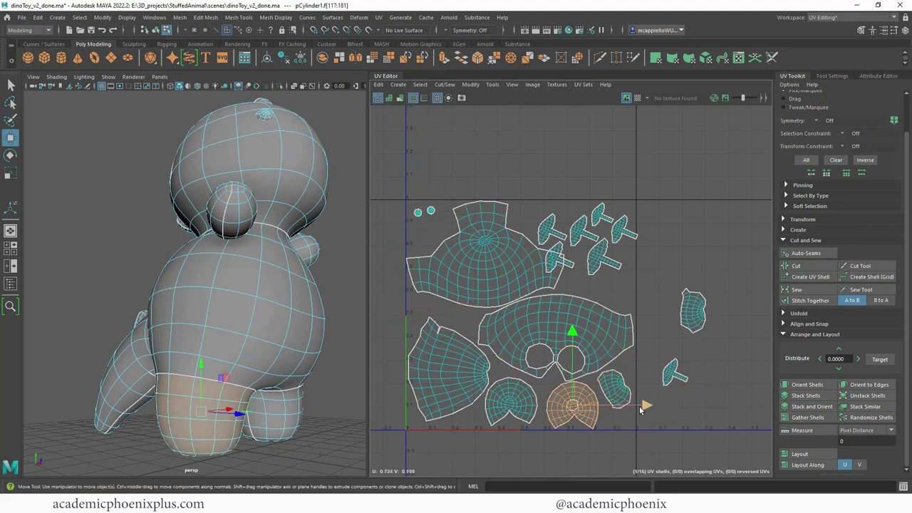
{"action": "left_click_drag", "start_coordinate": [640, 408], "coordinate": [639, 408]}
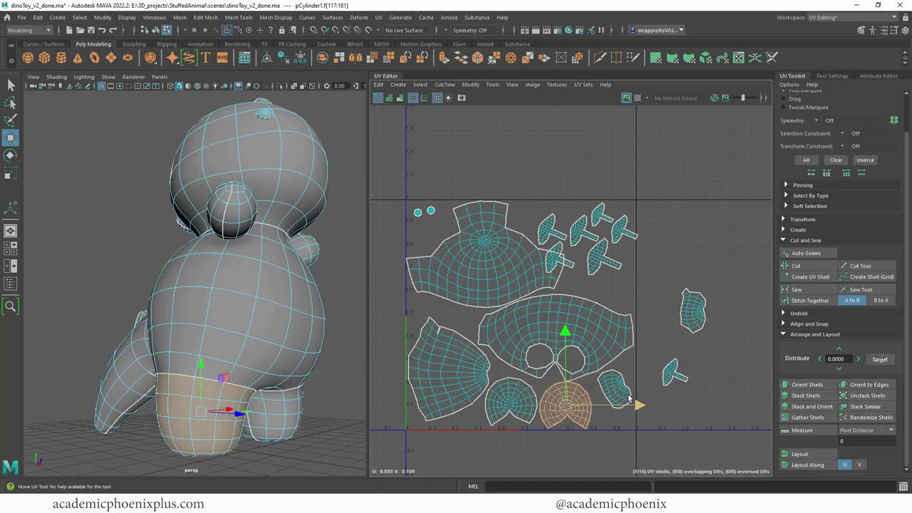
Step: Rotate the body's UV shell slightly counterclockwise to level it above the two leg shells
{"action": "left_click", "coordinate": [589, 347]}
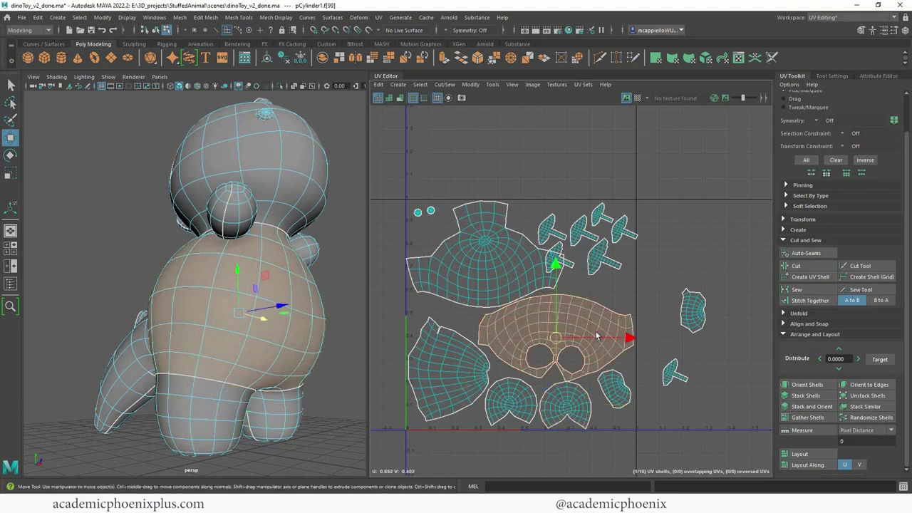
{"action": "key", "text": "e"}
{"action": "left_click_drag", "start_coordinate": [611, 303], "coordinate": [608, 301]}
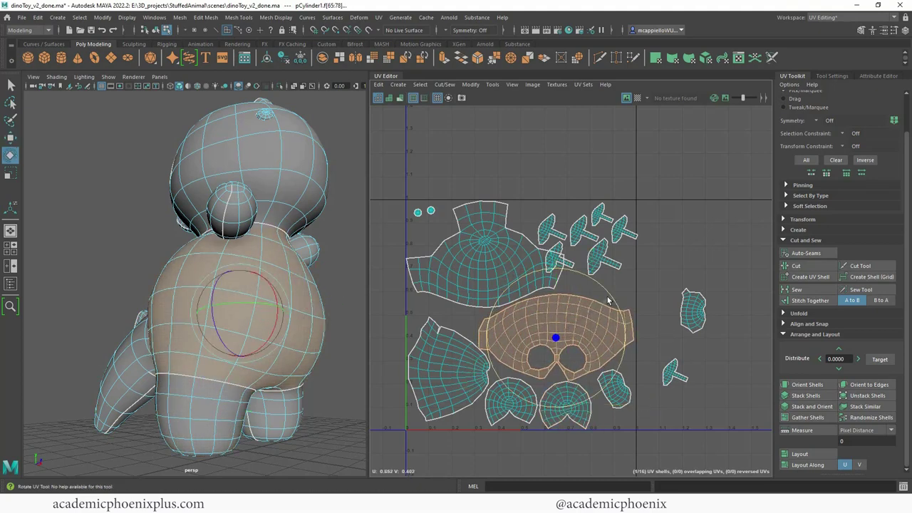
{"action": "key", "text": "w"}
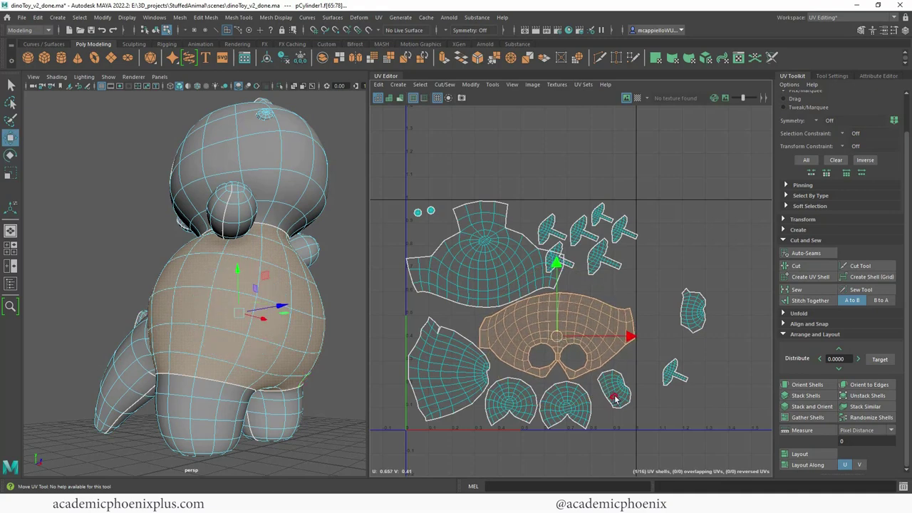
Step: Raise the first arm shell slightly and bring the other arm shell into the tile beneath it, rotating it to a similar angle
{"action": "left_click", "coordinate": [617, 386]}
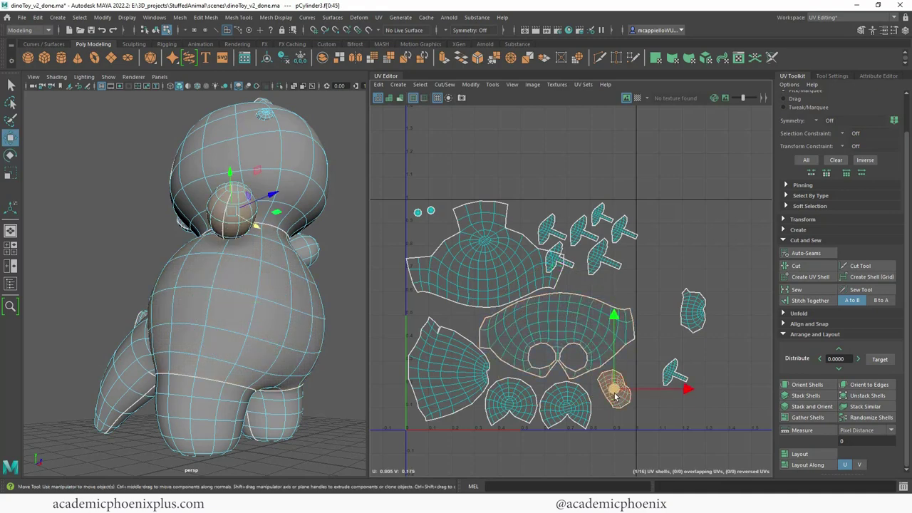
{"action": "left_click", "coordinate": [689, 315]}
{"action": "left_click_drag", "start_coordinate": [690, 315], "coordinate": [610, 415]}
{"action": "key", "text": "e"}
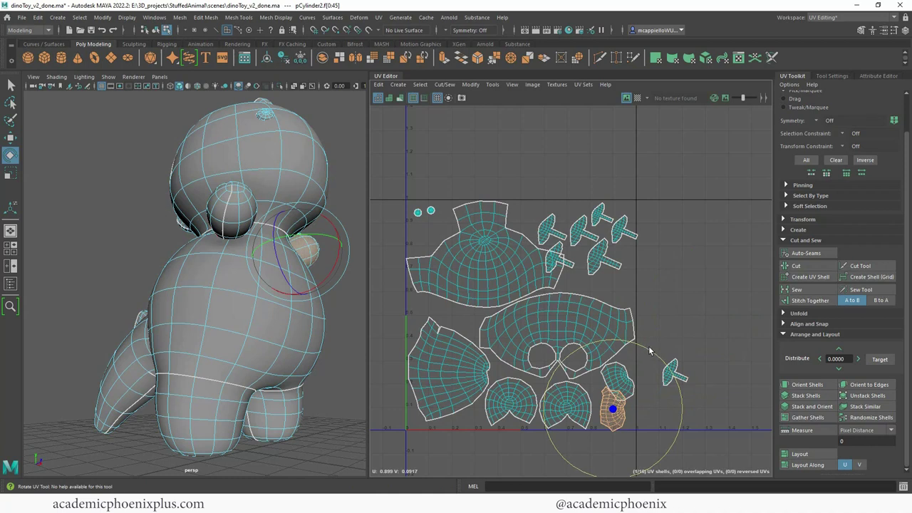
{"action": "mouse_move", "coordinate": [649, 351]}
{"action": "left_mouse_down"}
{"action": "mouse_move", "coordinate": [611, 359]}
{"action": "mouse_move", "coordinate": [636, 354]}
{"action": "left_mouse_up"}
{"action": "key", "text": "w"}
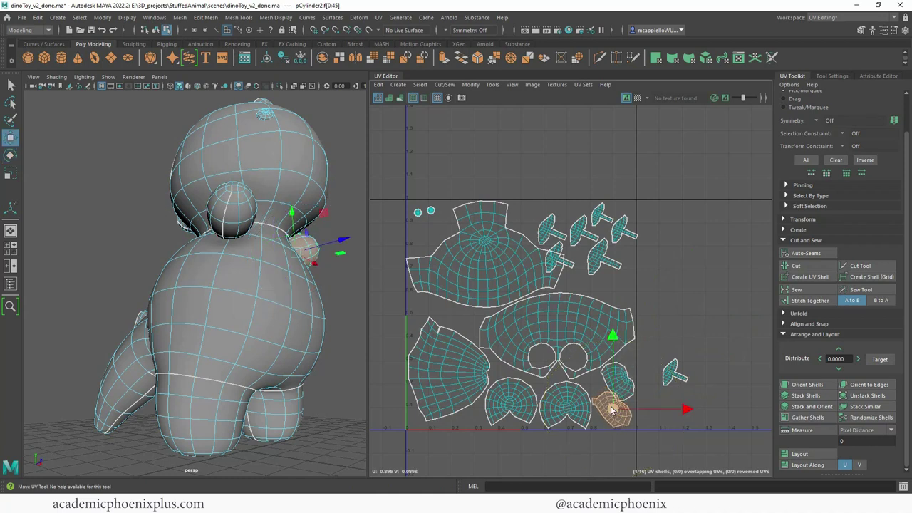
{"action": "key", "text": "e"}
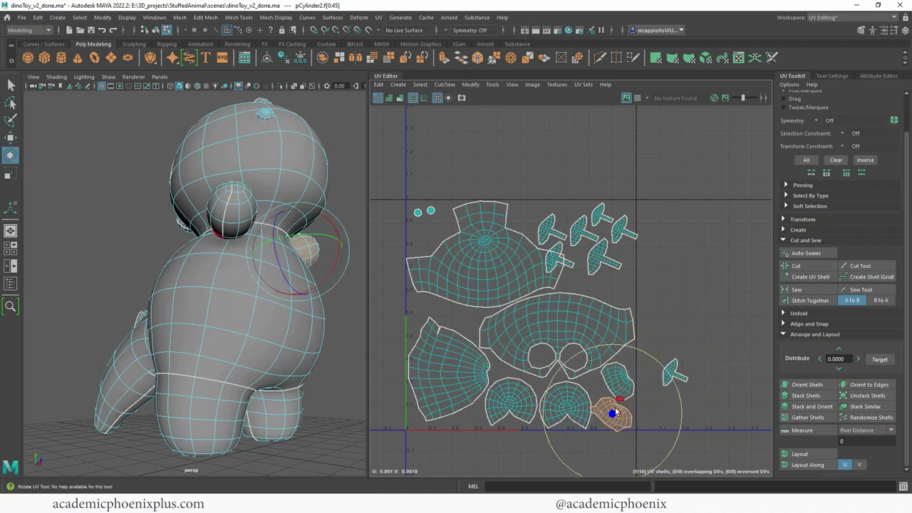
{"action": "left_click_drag", "start_coordinate": [614, 414], "coordinate": [611, 416]}
Step: Rotate the first arm's UV shell more upright and tuck it up under the body shell's right end
{"action": "middle_click_drag", "start_coordinate": [639, 322], "coordinate": [585, 259], "text": "alt"}
{"action": "right_click_drag", "start_coordinate": [621, 279], "coordinate": [720, 302], "text": "alt"}
{"action": "middle_click_drag", "start_coordinate": [557, 325], "coordinate": [638, 303], "text": "alt"}
{"action": "left_click", "coordinate": [593, 310]}
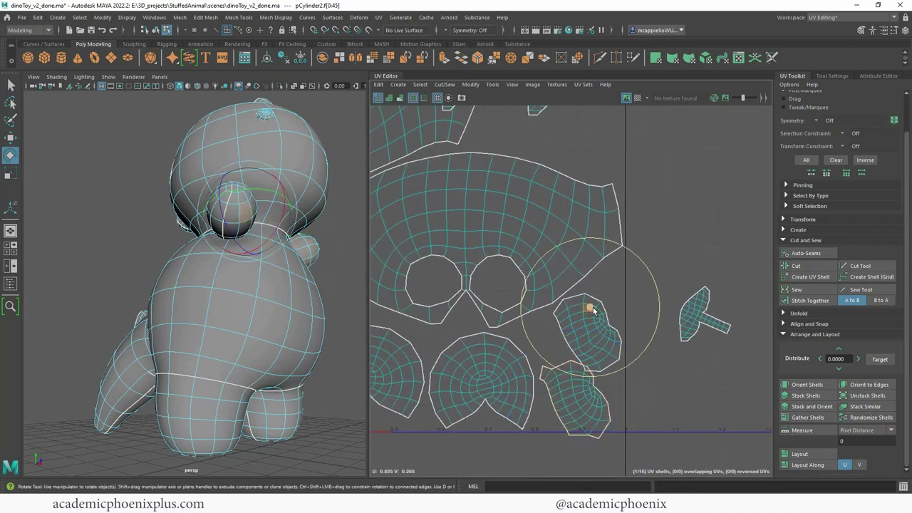
{"action": "double_click", "coordinate": [592, 310]}
{"action": "left_click_drag", "start_coordinate": [625, 279], "coordinate": [631, 300]}
{"action": "key", "text": "w"}
{"action": "left_click_drag", "start_coordinate": [591, 330], "coordinate": [596, 323]}
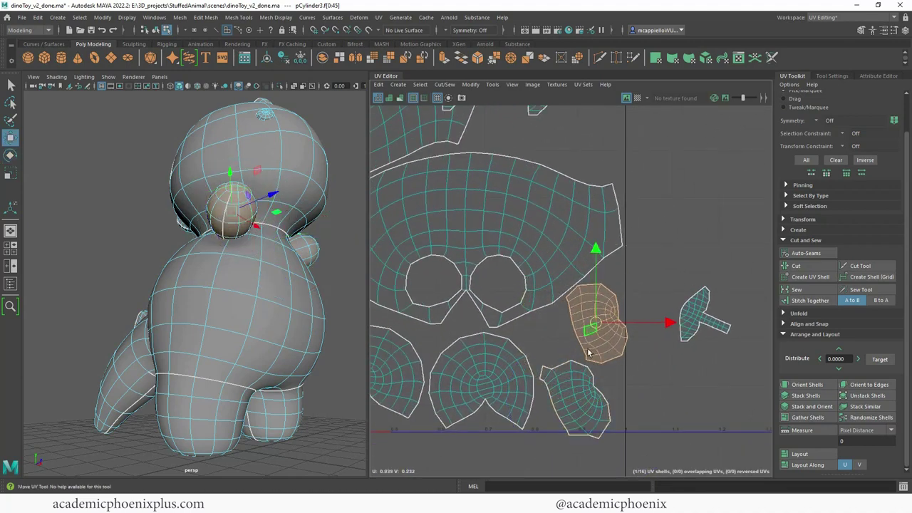
Step: Shift the lower arm shell up beside the second leg shell, clear of the tile's lower edge
{"action": "left_click", "coordinate": [567, 394]}
{"action": "key", "text": "e"}
{"action": "key", "text": "w"}
{"action": "left_click_drag", "start_coordinate": [575, 400], "coordinate": [570, 391]}
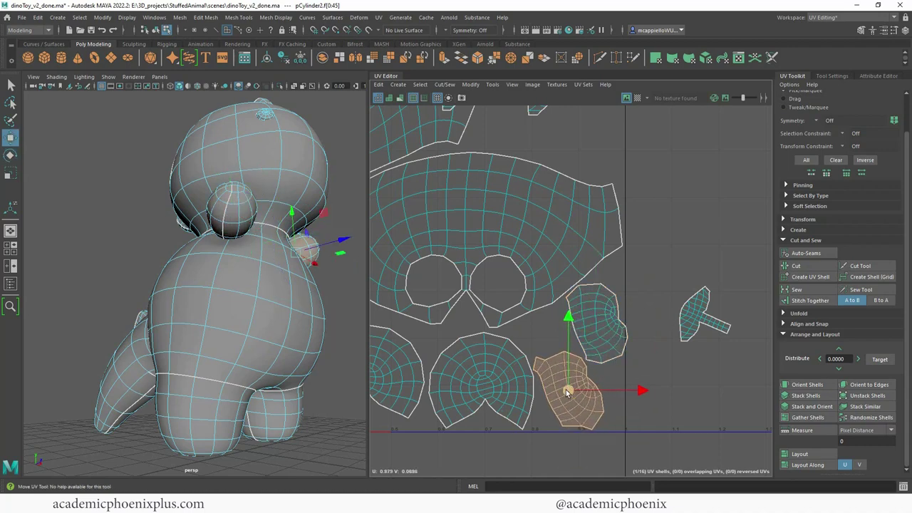
Step: Display the checker texture to examine the arm from the front of the model, and hide the texture again
{"action": "middle_click_drag", "start_coordinate": [483, 355], "coordinate": [517, 379], "text": "alt"}
{"action": "left_click", "coordinate": [637, 98]}
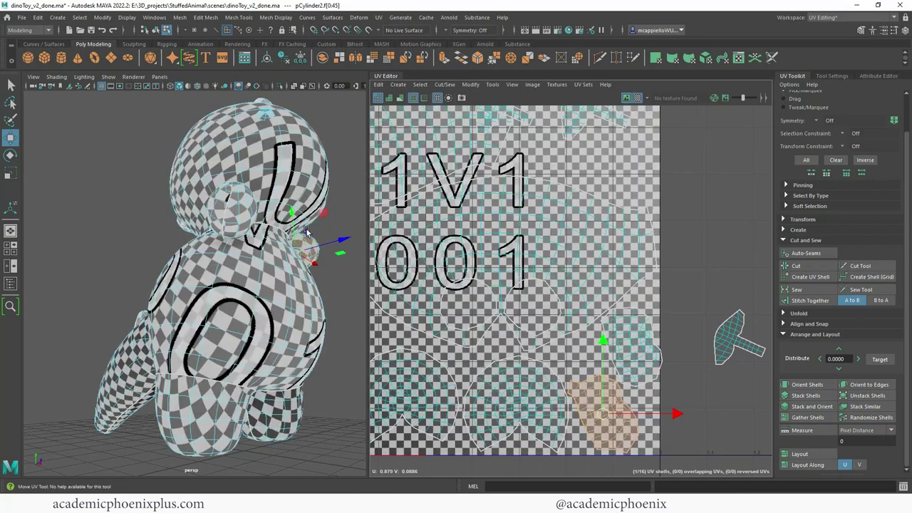
{"action": "left_click_drag", "start_coordinate": [308, 232], "coordinate": [222, 250], "text": "alt"}
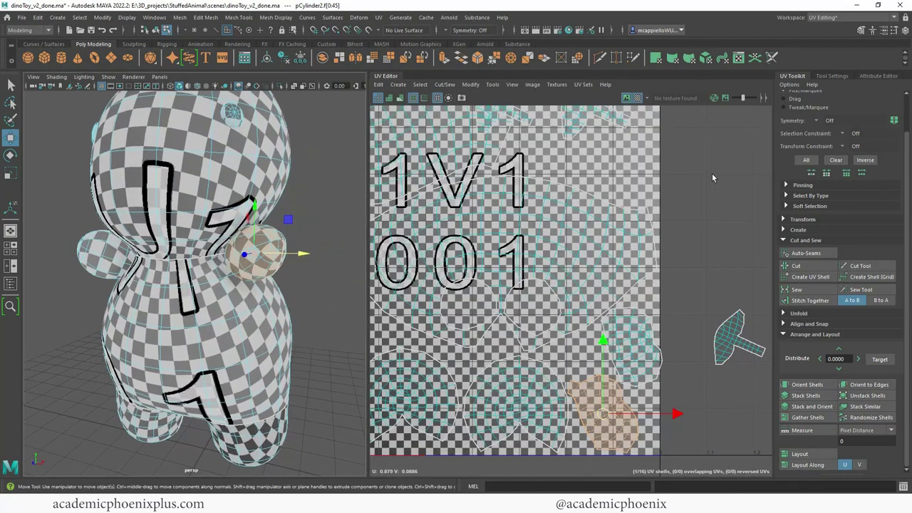
{"action": "left_click", "coordinate": [637, 99]}
Step: Move the last spike shell from outside the tile into the space between the other spikes and the body shell
{"action": "right_click_drag", "start_coordinate": [680, 160], "coordinate": [497, 220], "text": "alt"}
{"action": "middle_click_drag", "start_coordinate": [496, 220], "coordinate": [485, 331], "text": "alt"}
{"action": "right_click_drag", "start_coordinate": [598, 289], "coordinate": [537, 271], "text": "alt"}
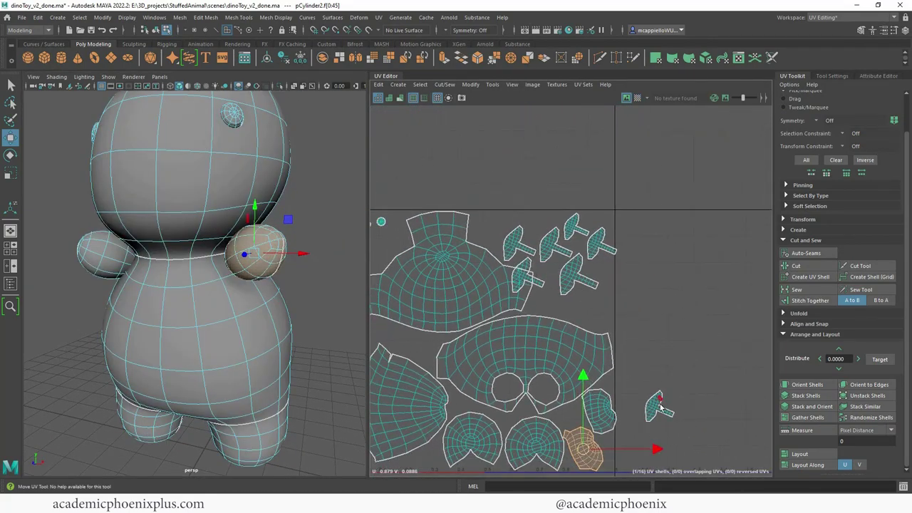
{"action": "double_click", "coordinate": [660, 407]}
{"action": "left_click_drag", "start_coordinate": [659, 407], "coordinate": [595, 305]}
{"action": "middle_click_drag", "start_coordinate": [624, 348], "coordinate": [637, 264], "text": "alt"}
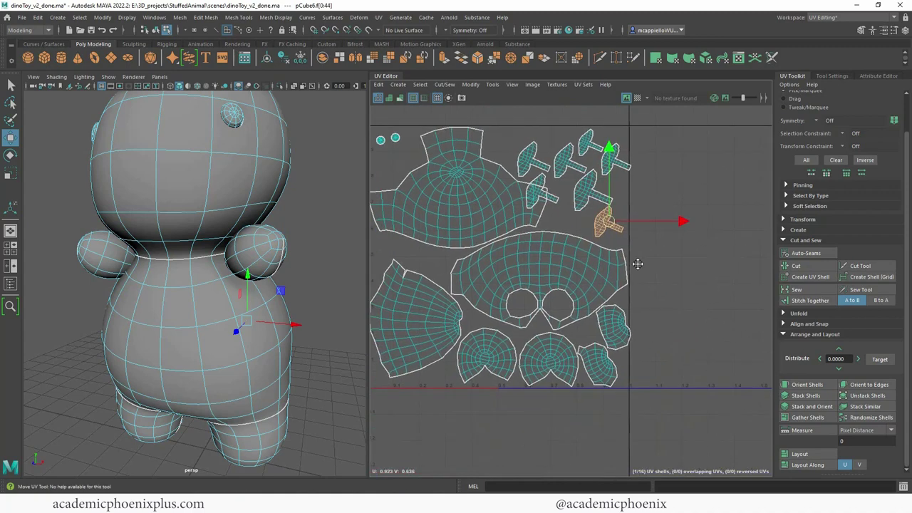
Step: Scale the upper arm's UV shell down slightly and keep it inside the tile's right edge
{"action": "scroll", "coordinate": [637, 263], "scroll_direction": "up", "scroll_amount": 2}
{"action": "left_click", "coordinate": [586, 354]}
{"action": "key", "text": "e"}
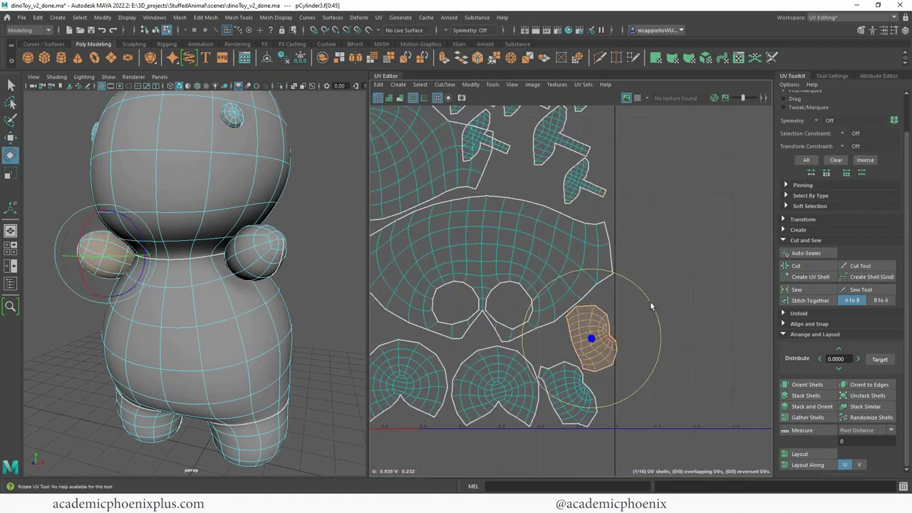
{"action": "key", "text": "r"}
{"action": "left_click_drag", "start_coordinate": [596, 341], "coordinate": [591, 342]}
{"action": "key", "text": "w"}
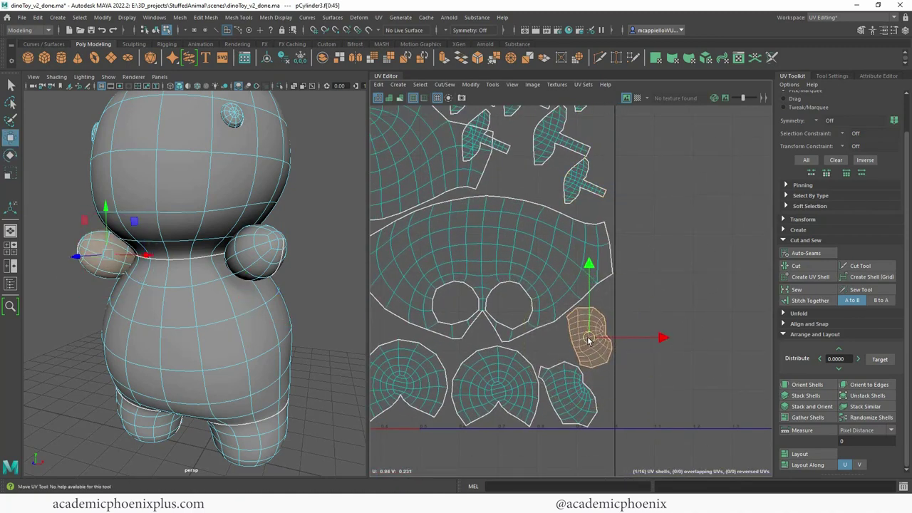
Step: Move the spike shell that overlaps the head shell into the gap above the body shell
{"action": "middle_click_drag", "start_coordinate": [599, 266], "coordinate": [711, 266], "text": "alt"}
{"action": "middle_click_drag", "start_coordinate": [657, 209], "coordinate": [643, 335], "text": "alt"}
{"action": "left_click", "coordinate": [582, 243]}
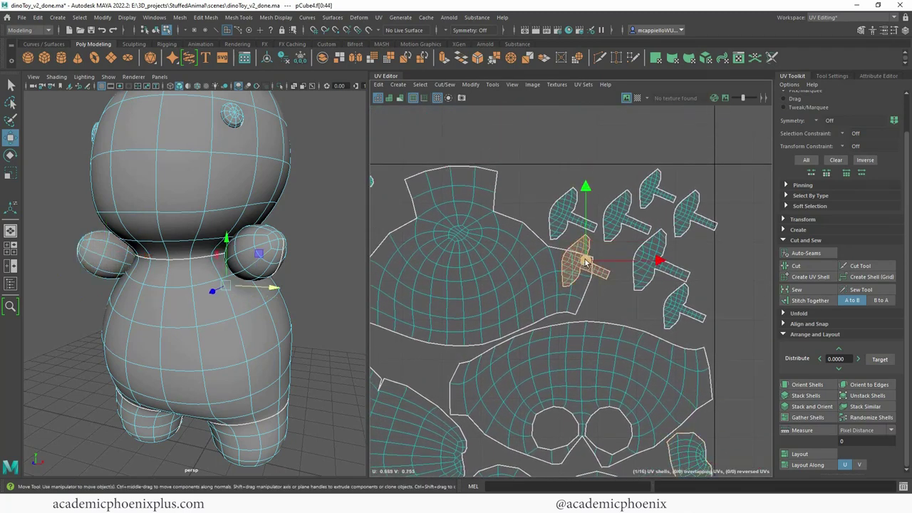
{"action": "left_click_drag", "start_coordinate": [585, 263], "coordinate": [617, 290]}
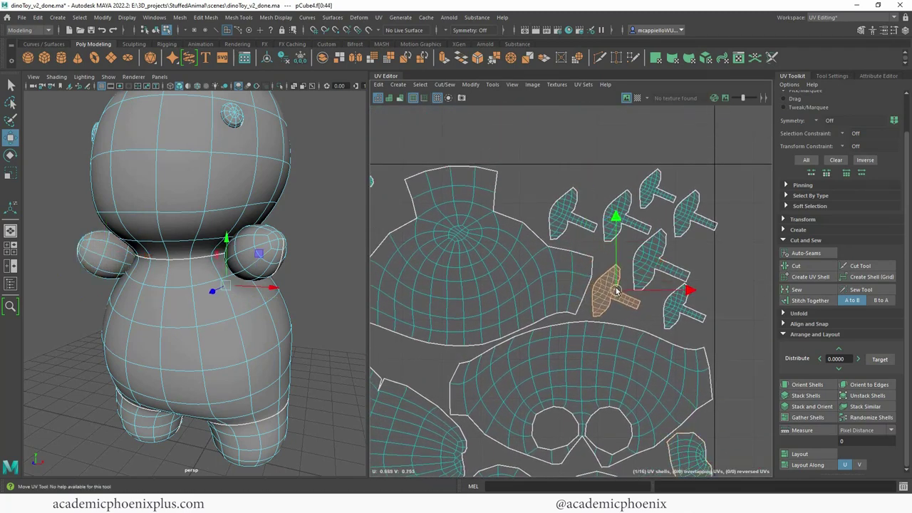
Step: Nudge the rightmost, topmost and largest spike shells left to space them evenly inside the tile
{"action": "left_click", "coordinate": [694, 216]}
{"action": "left_click_drag", "start_coordinate": [695, 215], "coordinate": [688, 216]}
{"action": "left_click", "coordinate": [659, 192]}
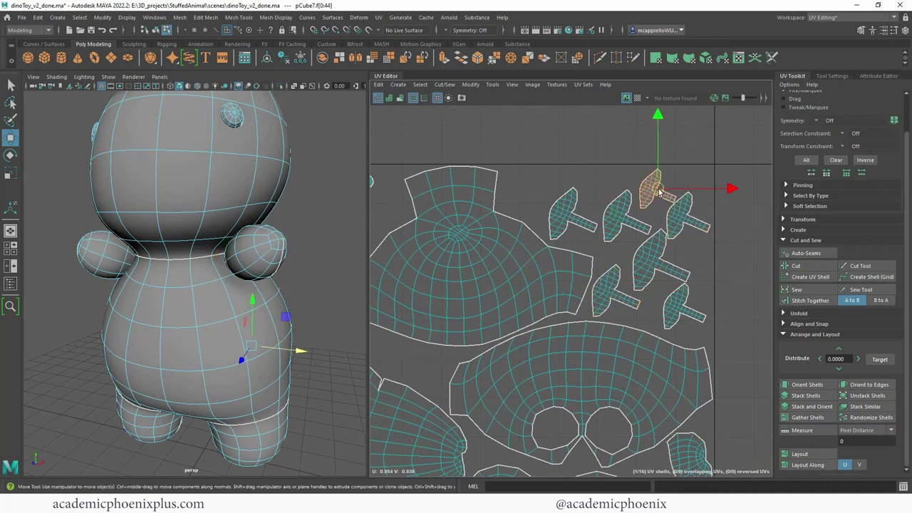
{"action": "left_click", "coordinate": [625, 214]}
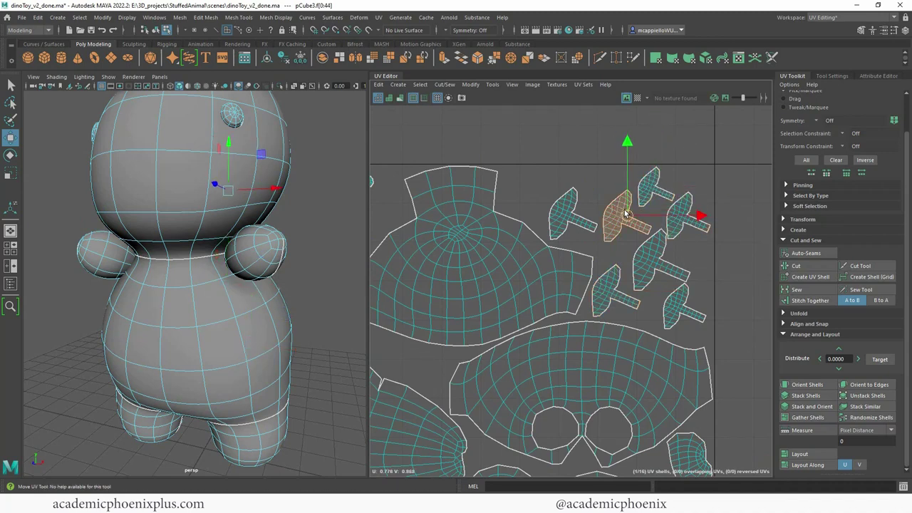
{"action": "left_click", "coordinate": [656, 257]}
{"action": "left_click_drag", "start_coordinate": [658, 261], "coordinate": [655, 261]}
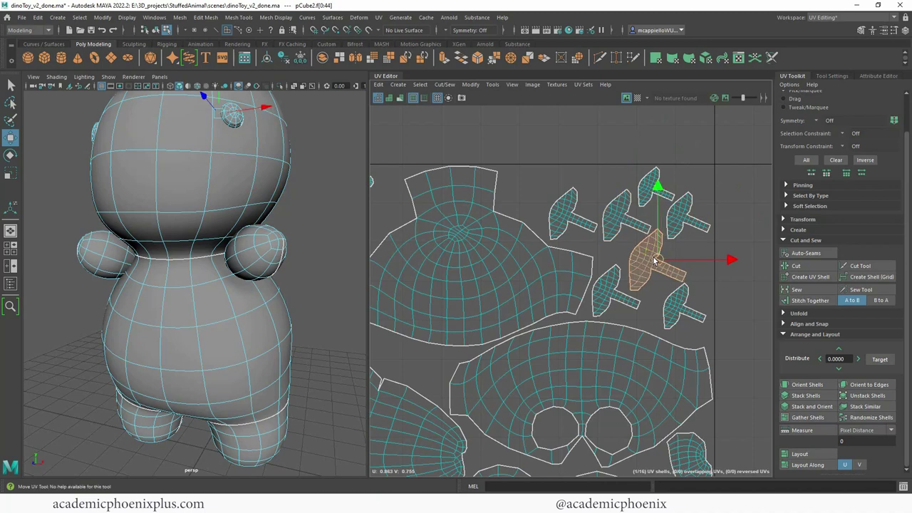
Step: Display the checker texture across the whole packed 1001 tile
{"action": "right_click_drag", "start_coordinate": [696, 266], "coordinate": [535, 254], "text": "alt"}
{"action": "middle_click_drag", "start_coordinate": [535, 253], "coordinate": [481, 219], "text": "alt"}
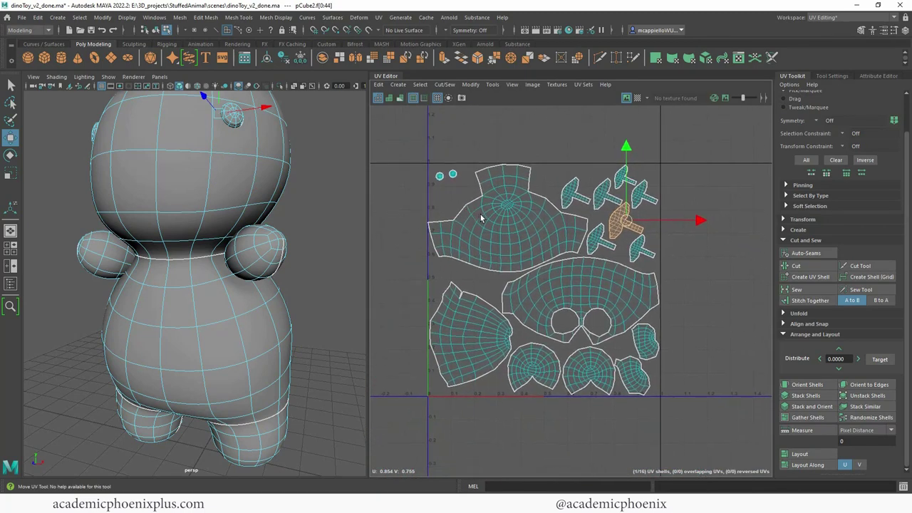
{"action": "left_click", "coordinate": [637, 97]}
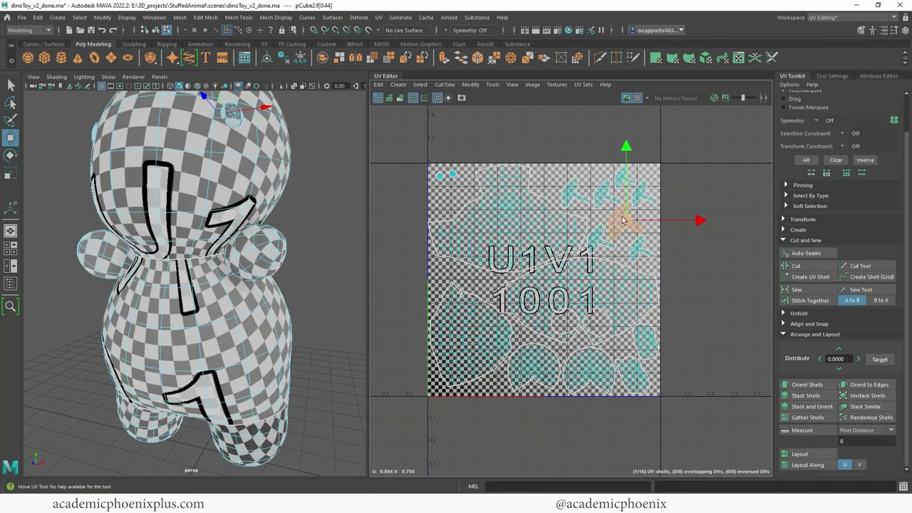
Step: Try moving the largest spike shell across the tile's right edge, undo the move and clear the selection
{"action": "left_click_drag", "start_coordinate": [623, 221], "coordinate": [655, 226]}
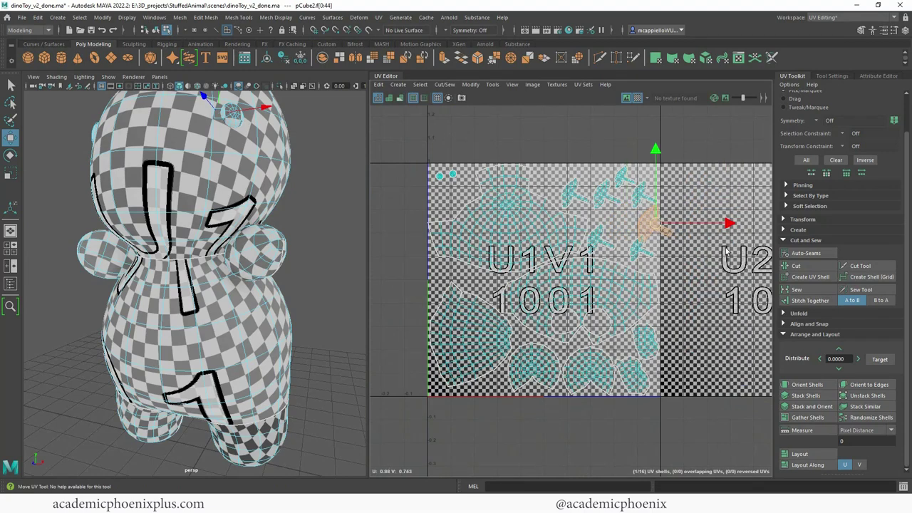
{"action": "key", "text": "ctrl+z"}
{"action": "left_click", "coordinate": [687, 284]}
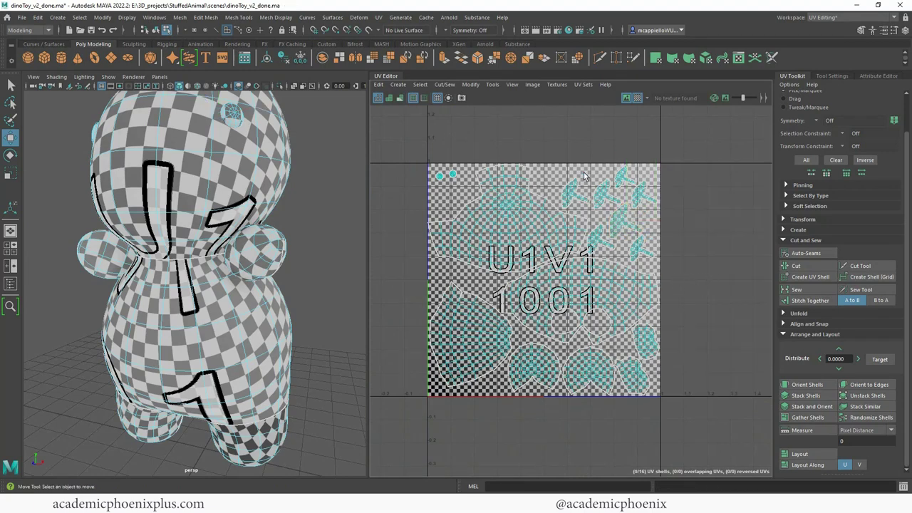
Step: Hide the checker texture, select all of the dinosaur's meshes in object mode and center their pivots
{"action": "scroll", "coordinate": [311, 227], "scroll_direction": "down", "scroll_amount": 5}
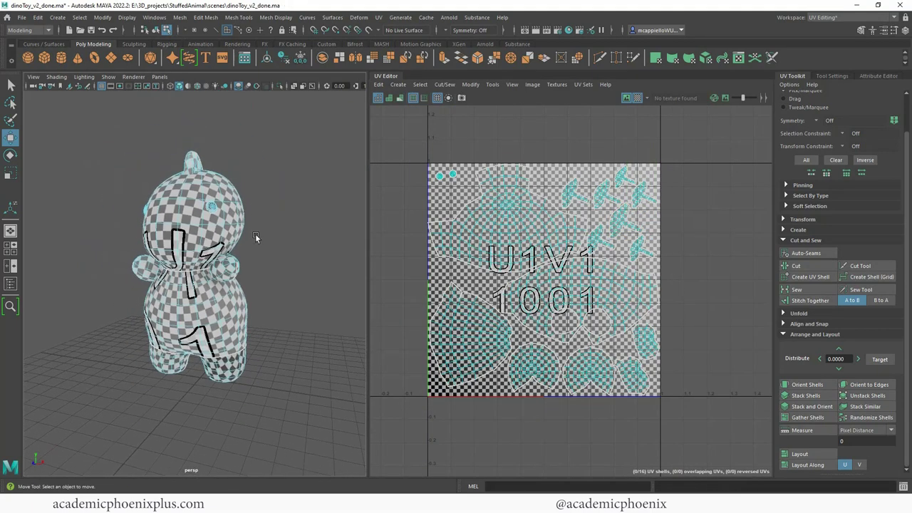
{"action": "left_click", "coordinate": [637, 97]}
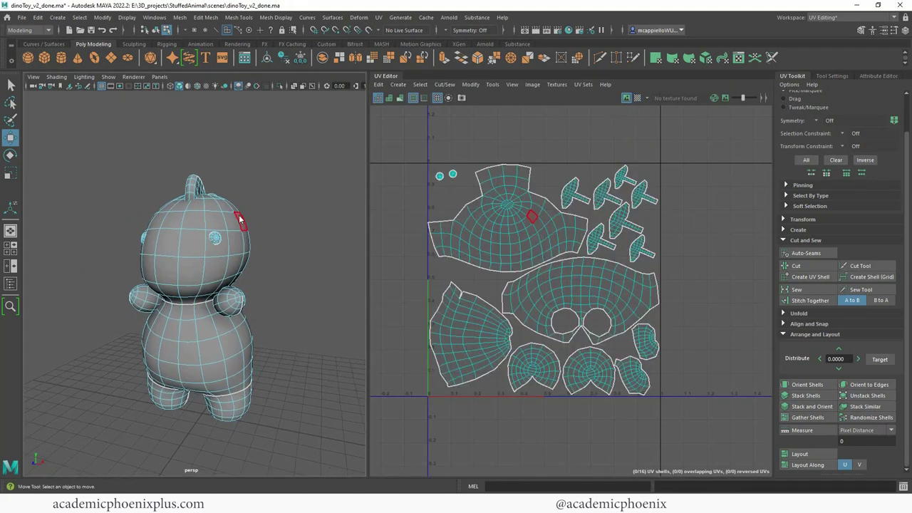
{"action": "right_click_drag", "start_coordinate": [238, 229], "coordinate": [268, 195]}
{"action": "left_click_drag", "start_coordinate": [107, 145], "coordinate": [343, 459]}
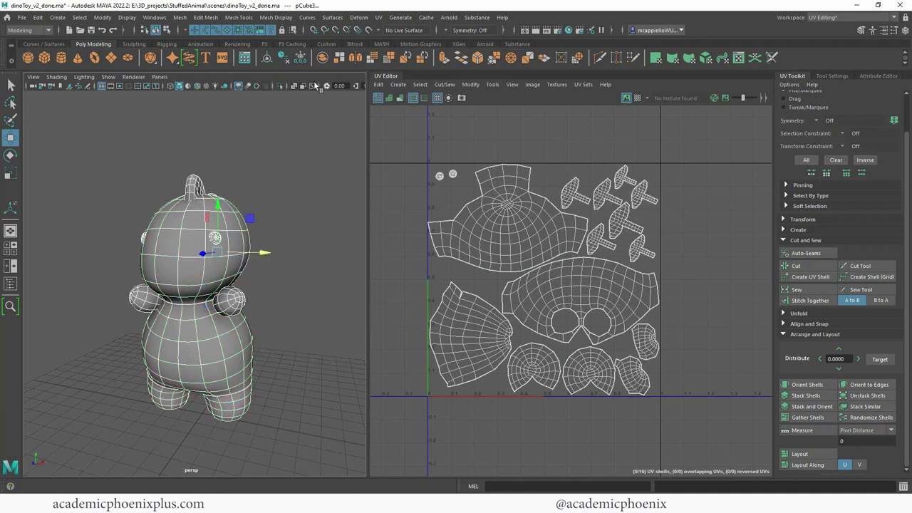
{"action": "left_click", "coordinate": [269, 61]}
{"action": "left_click", "coordinate": [298, 152]}
Step: Display the checker texture again and select every mesh of the dinosaur to show it on the whole model
{"action": "left_click_drag", "start_coordinate": [287, 205], "coordinate": [257, 201], "text": "alt"}
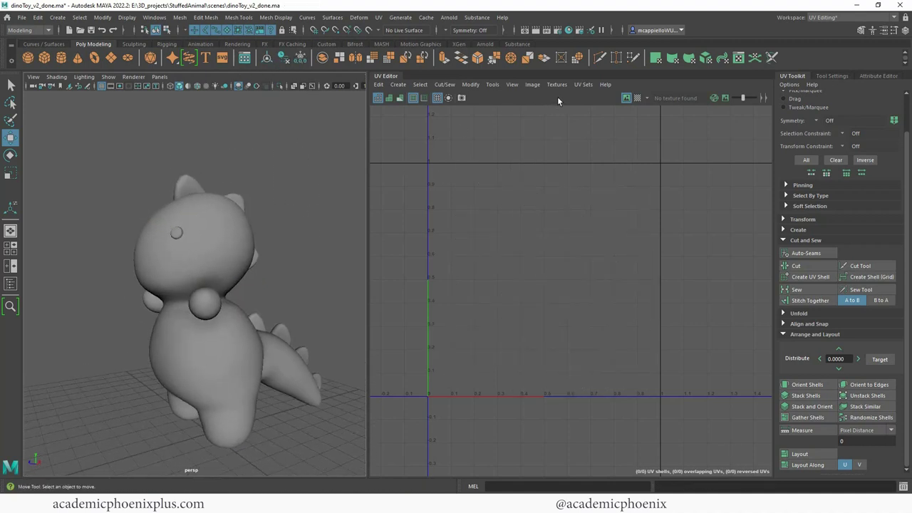
{"action": "left_click", "coordinate": [641, 100]}
{"action": "left_click_drag", "start_coordinate": [126, 95], "coordinate": [348, 421]}
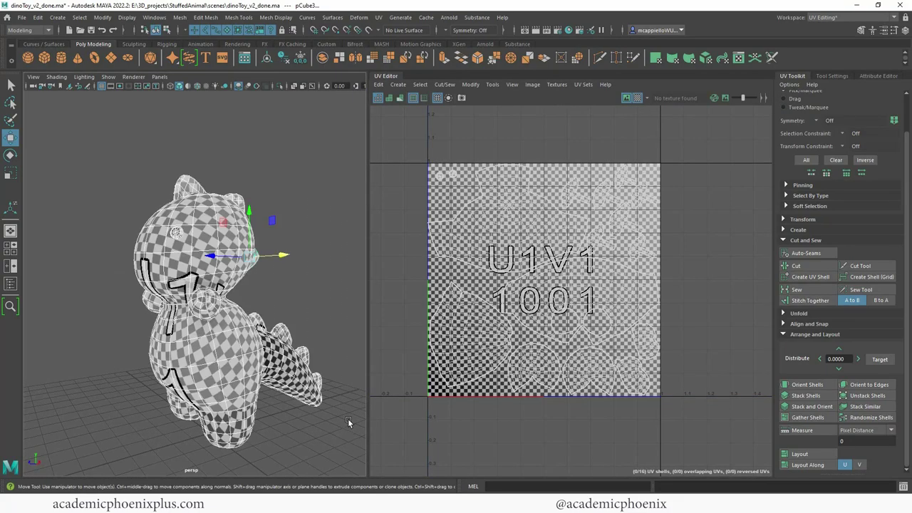
Step: Examine the checker pattern on the dinosaur from the front and side, first on the body and again with all meshes selected
{"action": "left_click_drag", "start_coordinate": [197, 348], "coordinate": [259, 339], "text": "alt"}
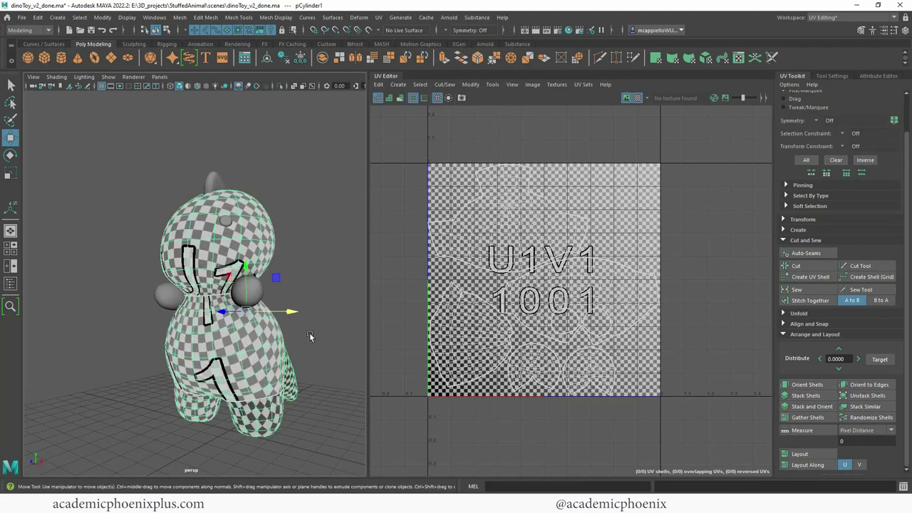
{"action": "right_click_drag", "start_coordinate": [310, 336], "coordinate": [334, 324], "text": "alt"}
{"action": "middle_click_drag", "start_coordinate": [333, 325], "coordinate": [325, 243], "text": "alt"}
{"action": "left_click_drag", "start_coordinate": [325, 243], "coordinate": [312, 292], "text": "alt"}
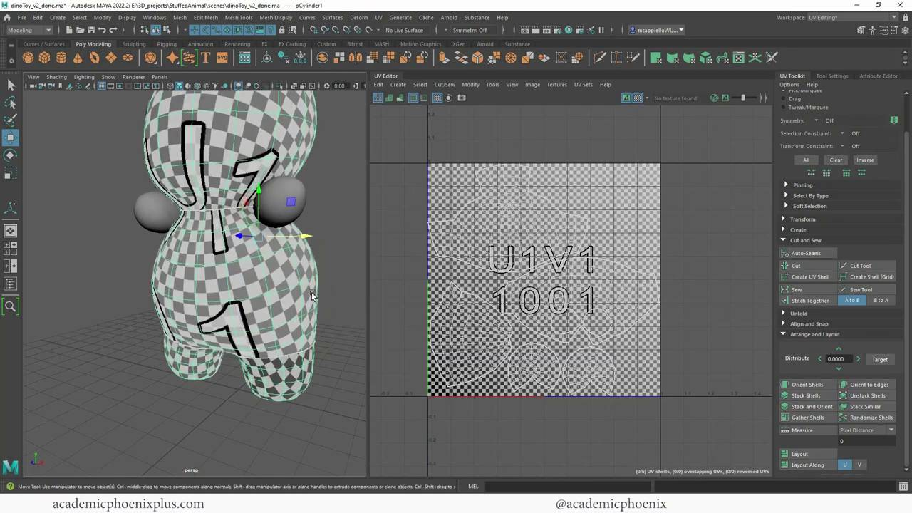
{"action": "right_click_drag", "start_coordinate": [311, 292], "coordinate": [244, 307], "text": "alt"}
{"action": "left_click_drag", "start_coordinate": [244, 306], "coordinate": [321, 290], "text": "alt"}
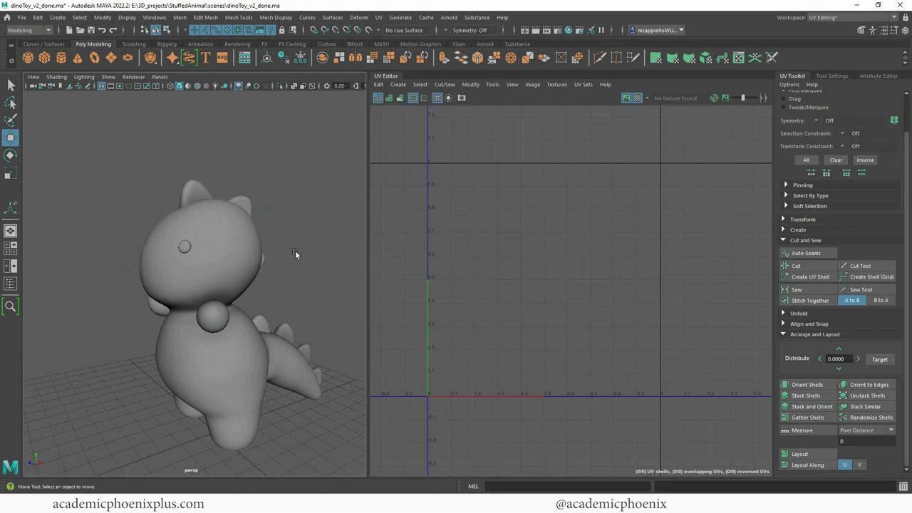
{"action": "left_click_drag", "start_coordinate": [295, 253], "coordinate": [311, 264], "text": "alt"}
{"action": "left_click_drag", "start_coordinate": [129, 154], "coordinate": [330, 459]}
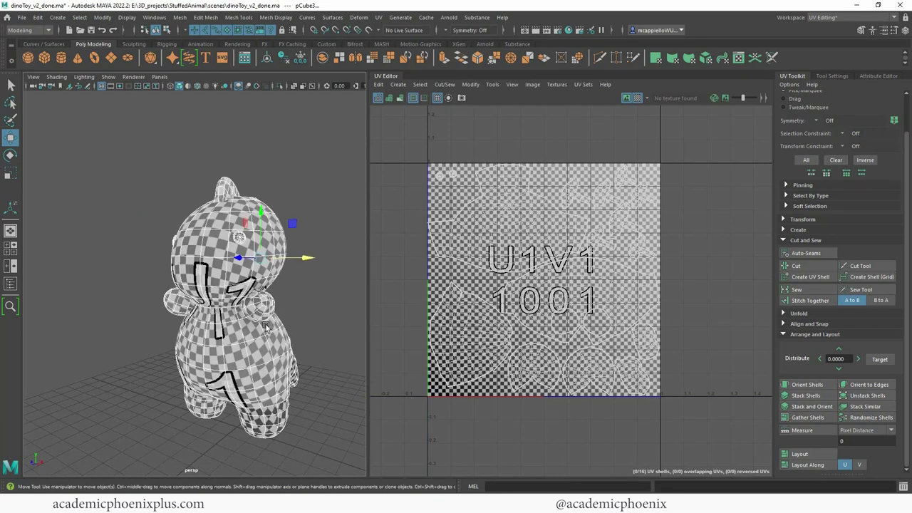